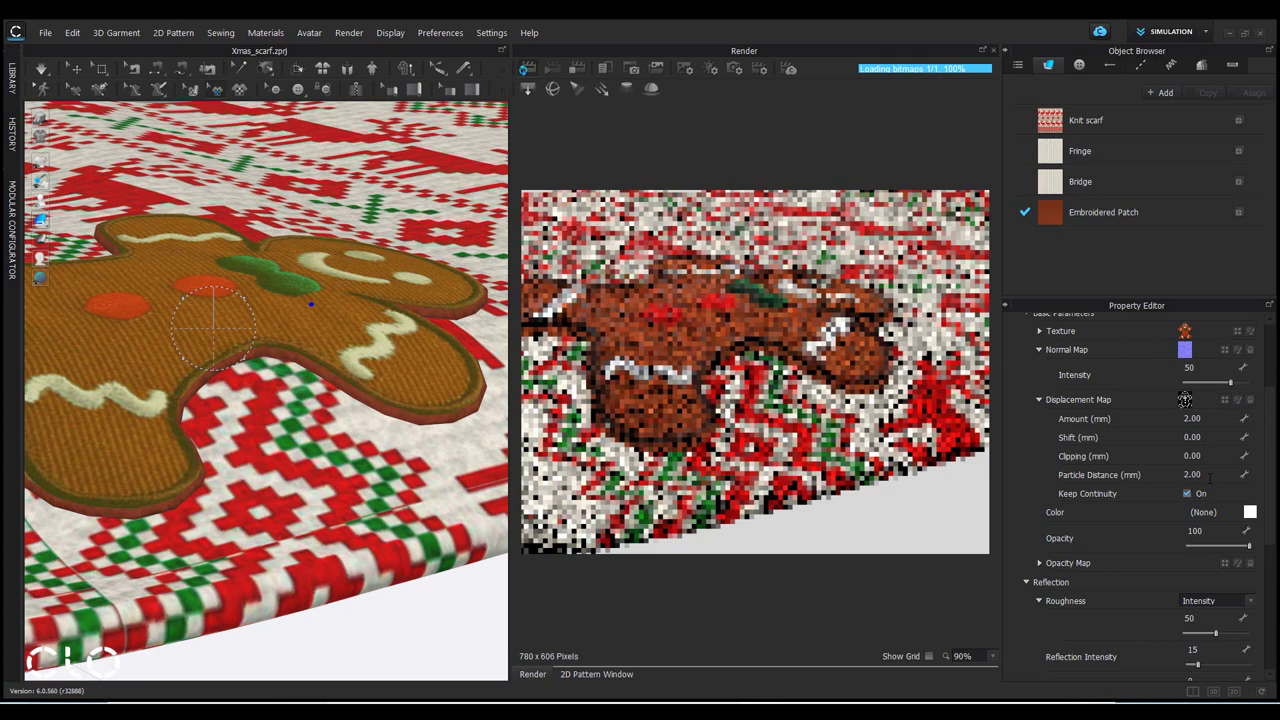
# Step: Bring the whole scarf into view for the final render and close the render window
pyautogui.moveTo(430, 340); pyautogui.dragTo(318, 366, button='right')
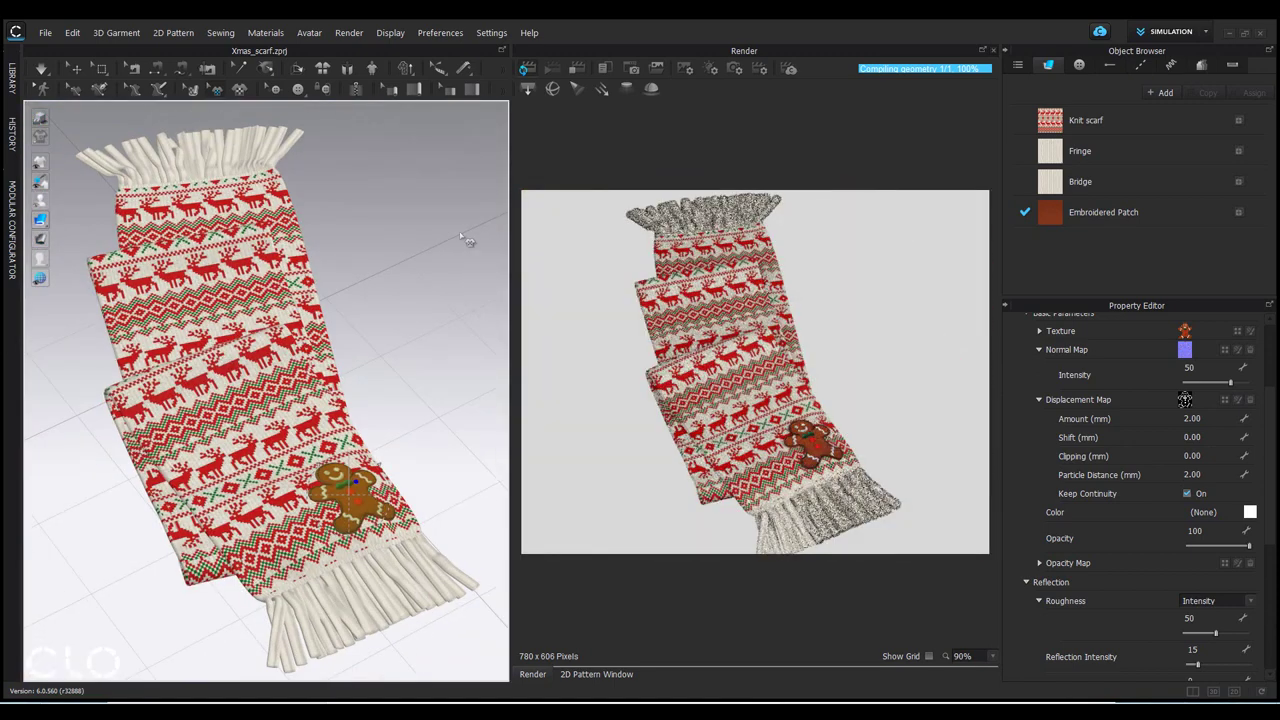
pyautogui.click(685, 68)
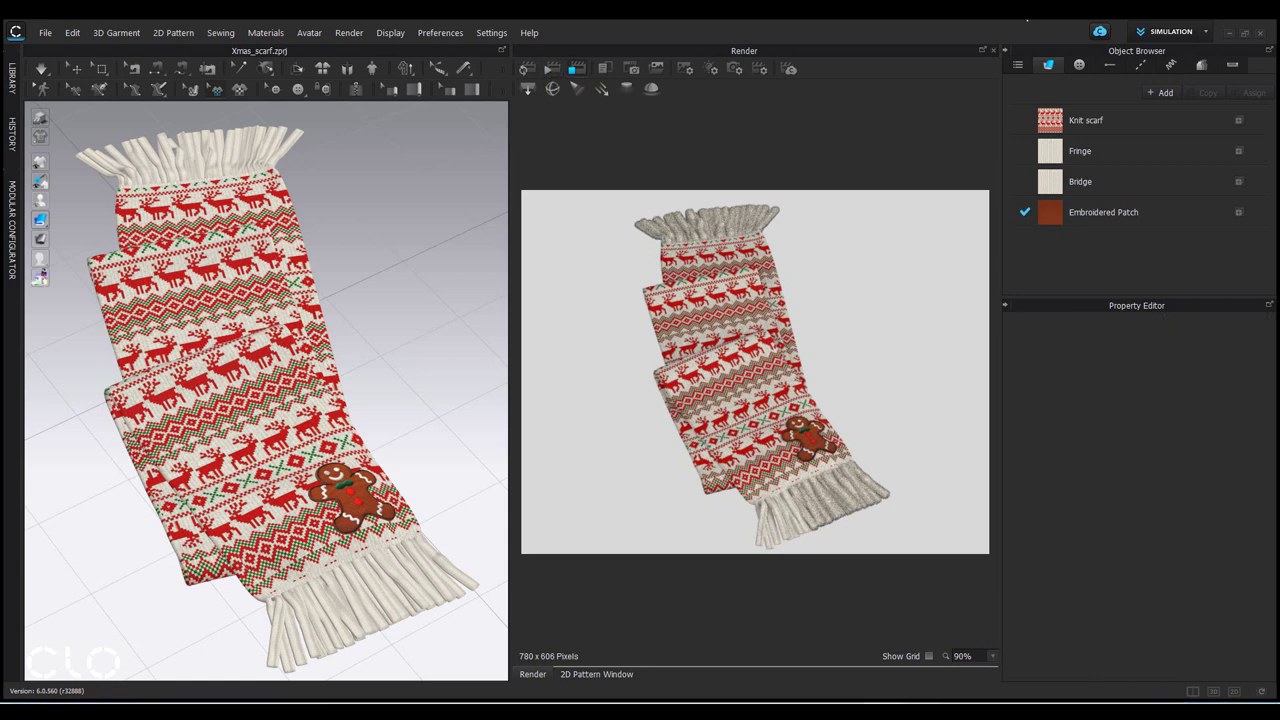
pyautogui.click(995, 51)
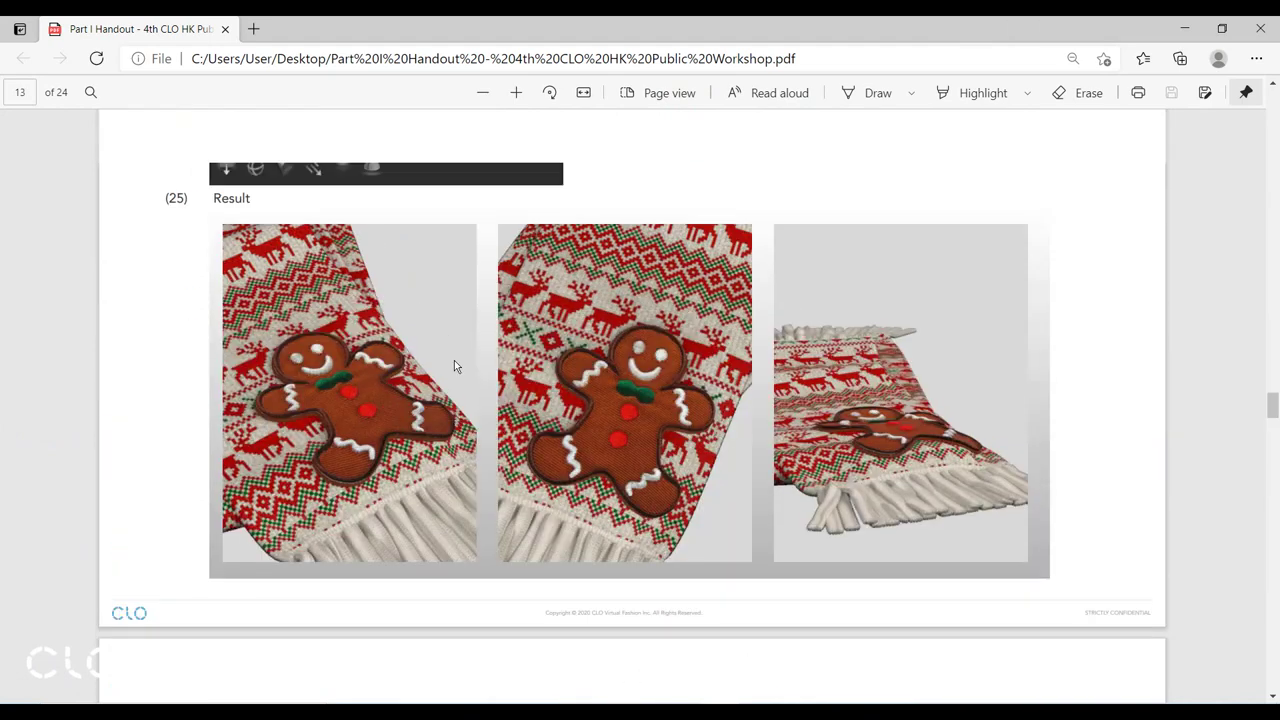
# Step: Review the embroidered patch result images in the handout and the Part I (B) sequins title page
pyautogui.scroll(2, 454, 362)
pyautogui.scroll(-5, 454, 362)
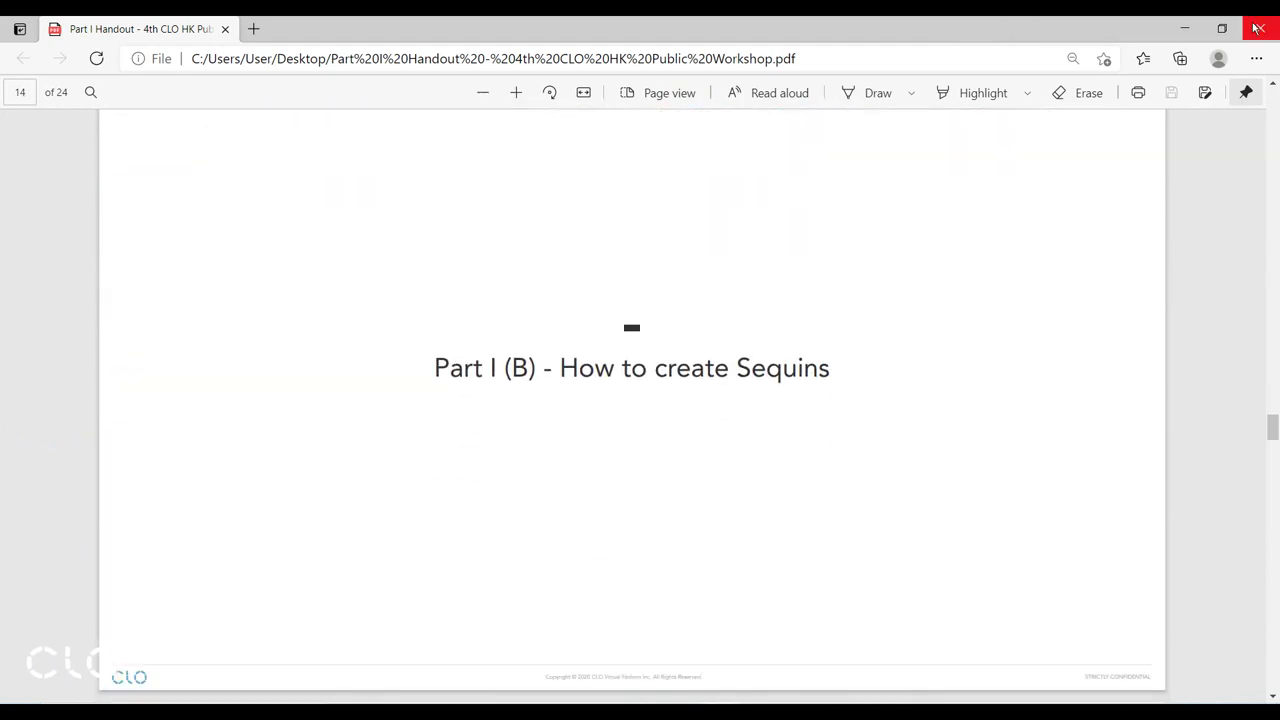
pyautogui.click(1185, 28)
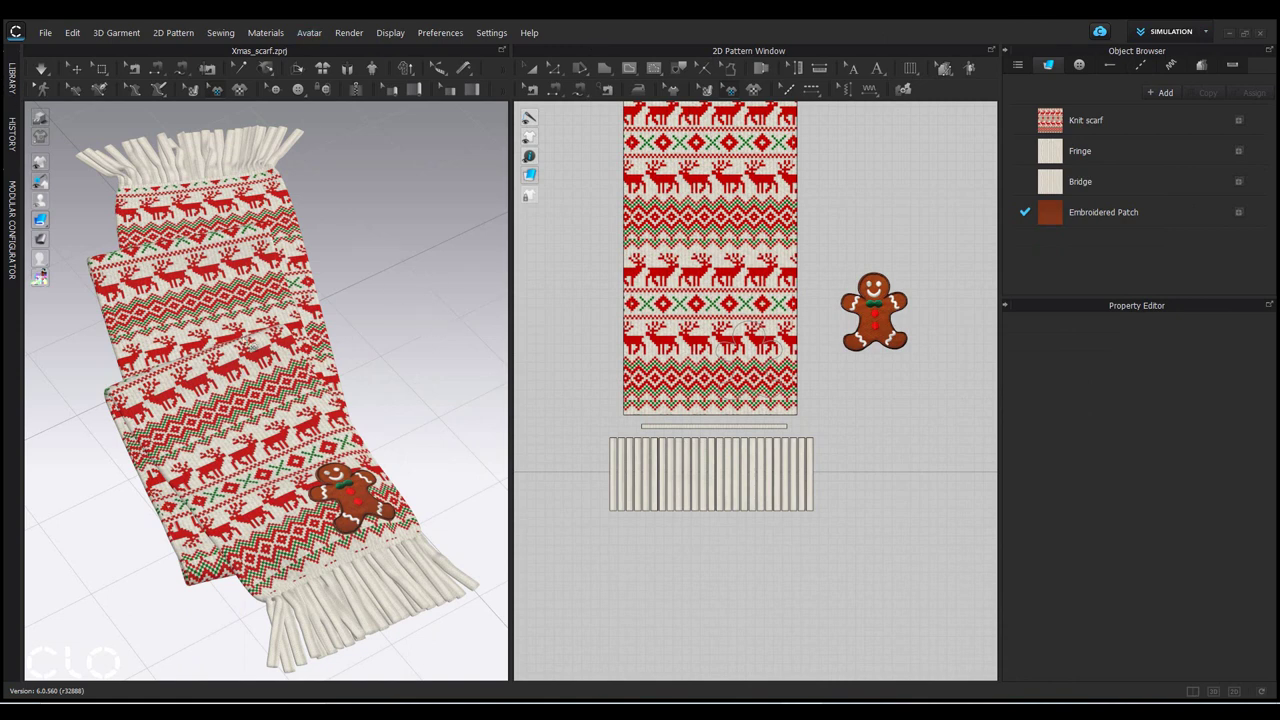
pyautogui.click(45, 32)
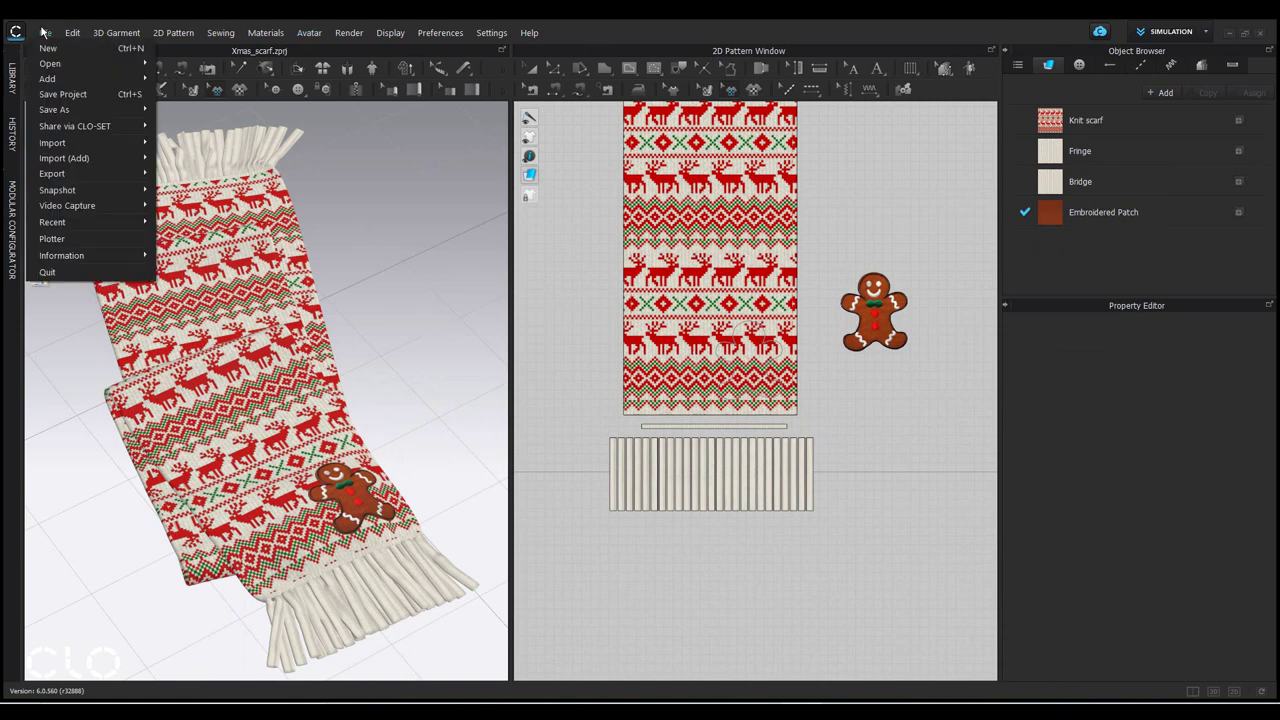
pyautogui.moveTo(106, 109)
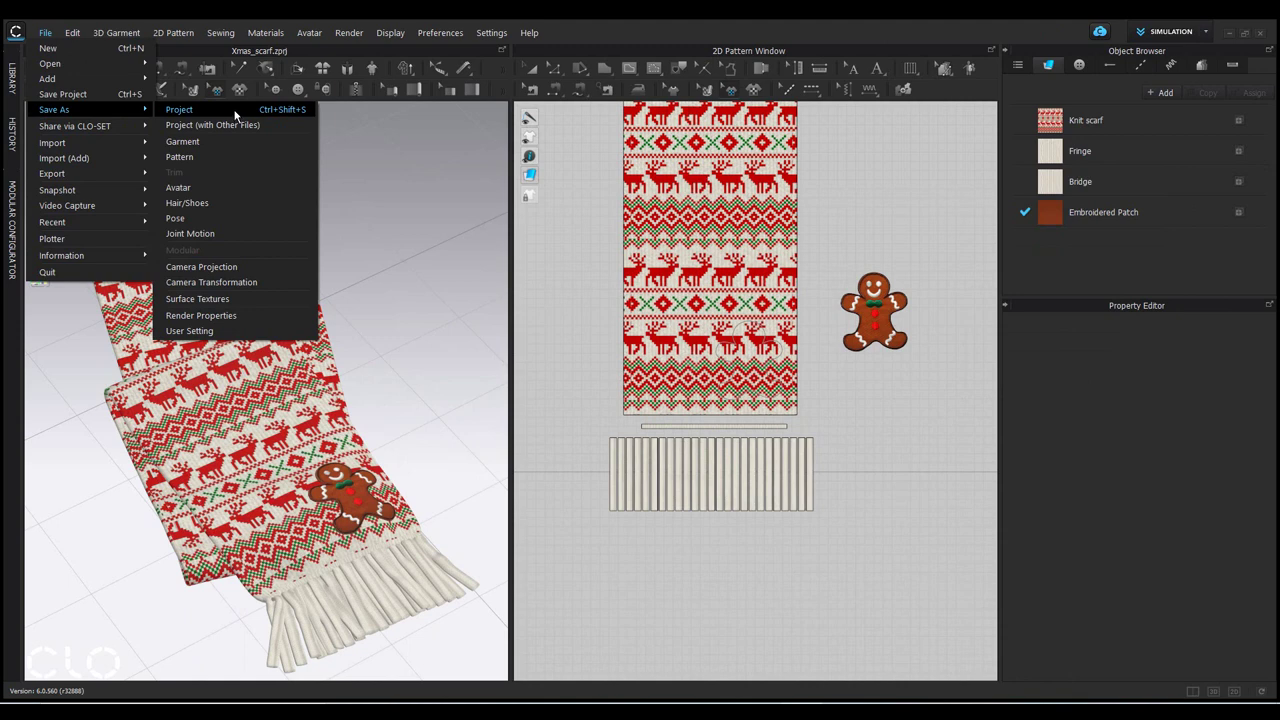
pyautogui.click(369, 135)
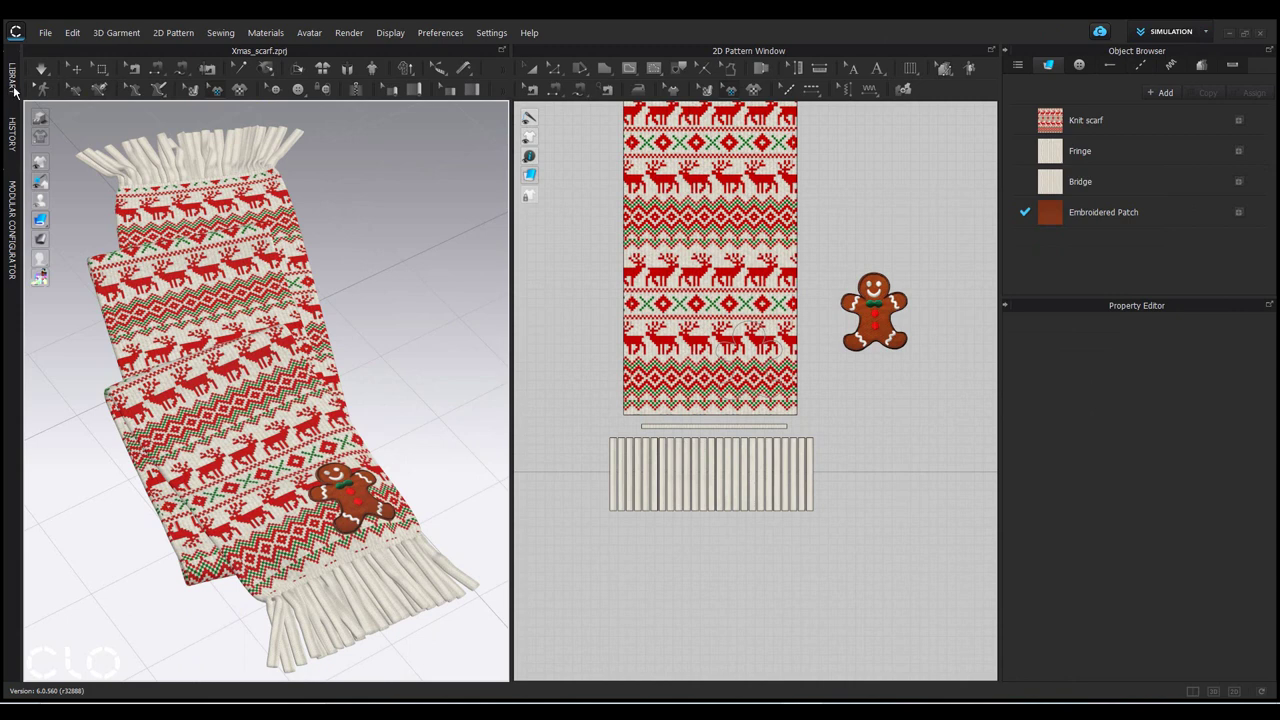
# Step: Open the I(B)_Sequins folder of PART I_Material in the library and show its files as thumbnails
pyautogui.click(13, 84)
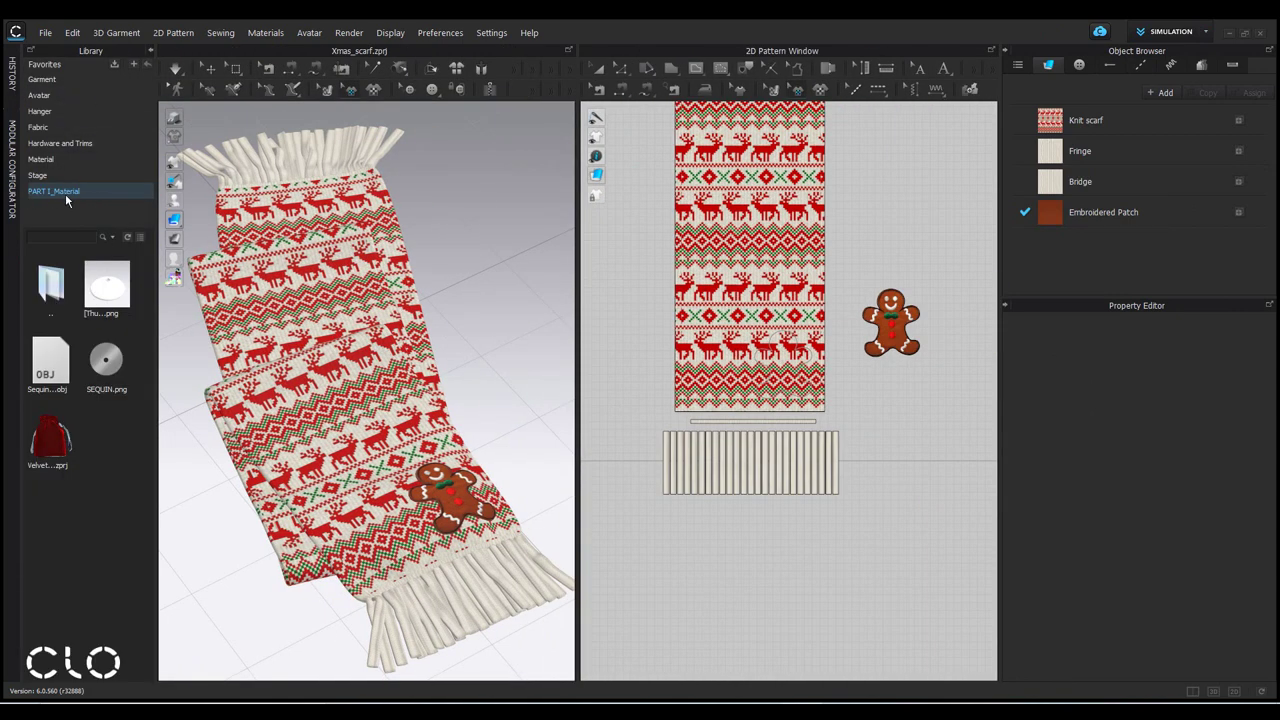
pyautogui.click(69, 193)
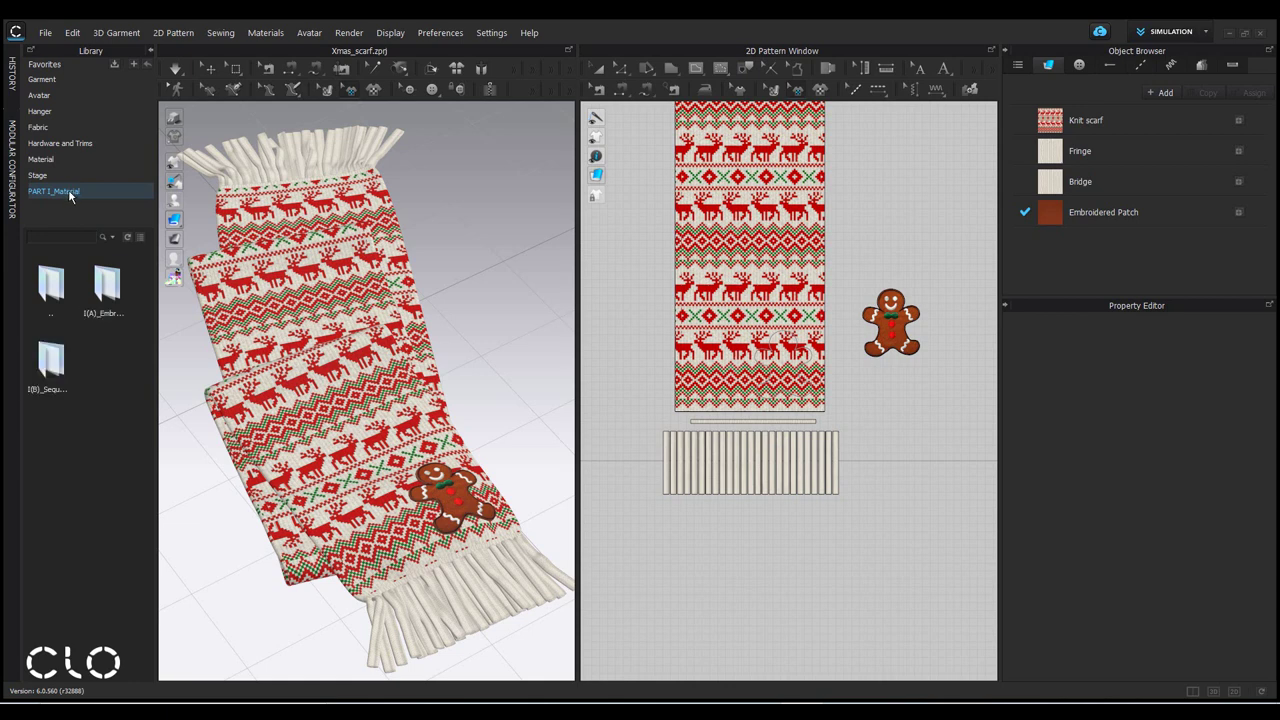
pyautogui.click(139, 240)
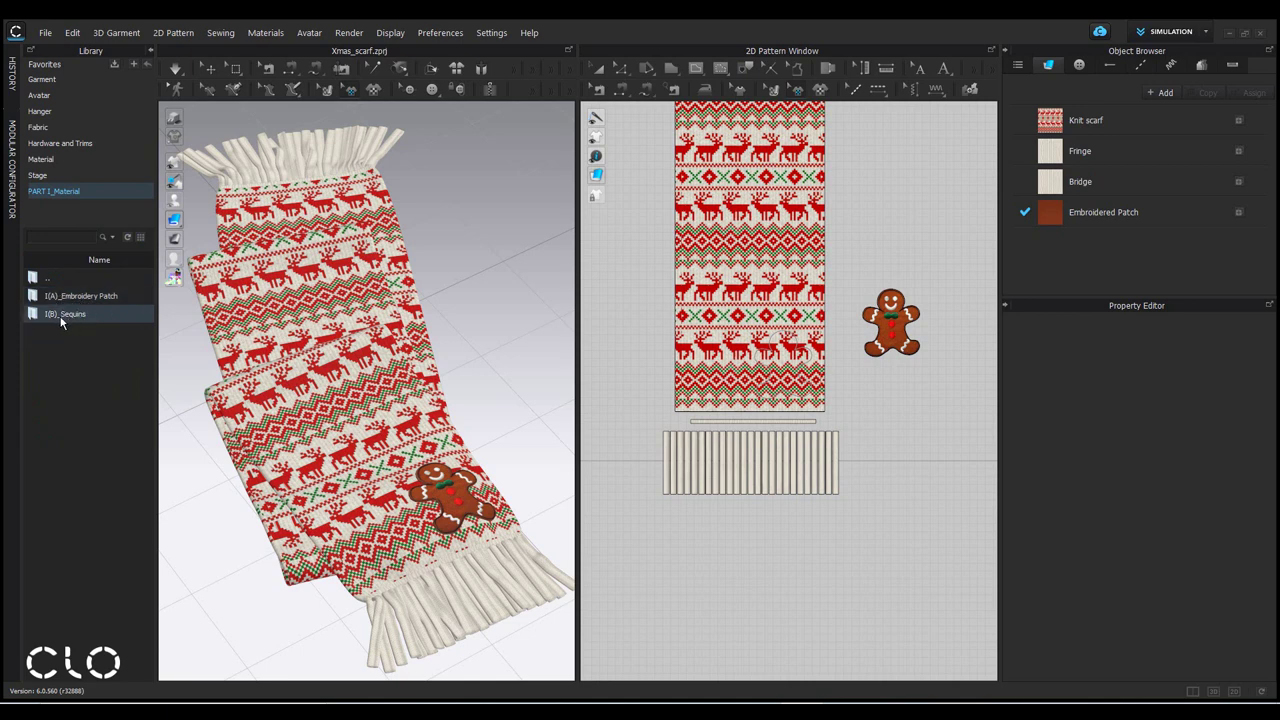
pyautogui.doubleClick(93, 312)
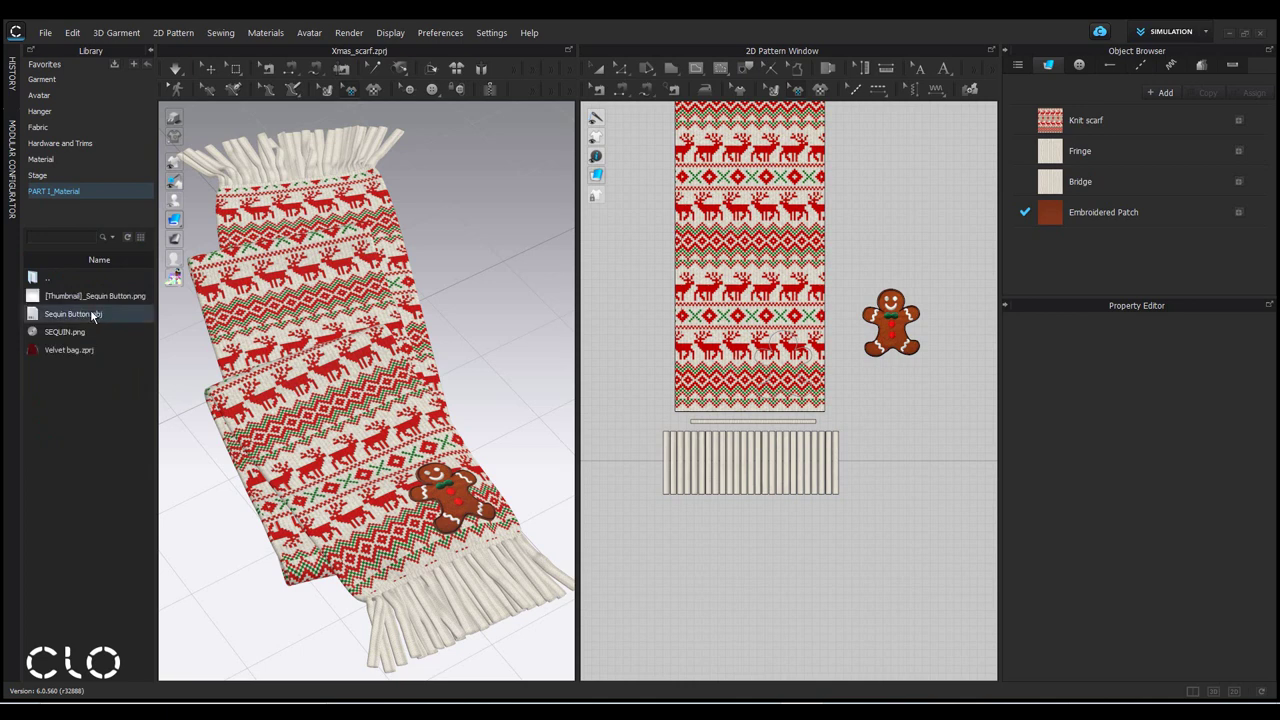
pyautogui.click(141, 237)
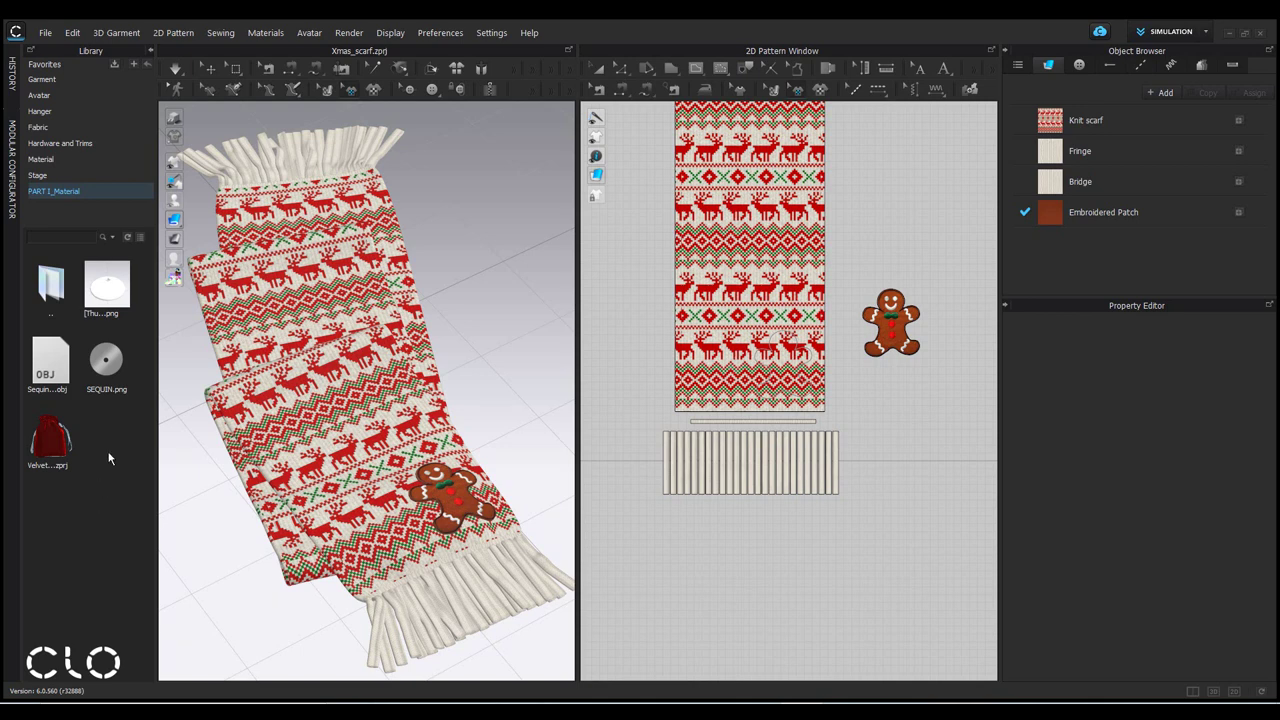
pyautogui.moveTo(106, 355)
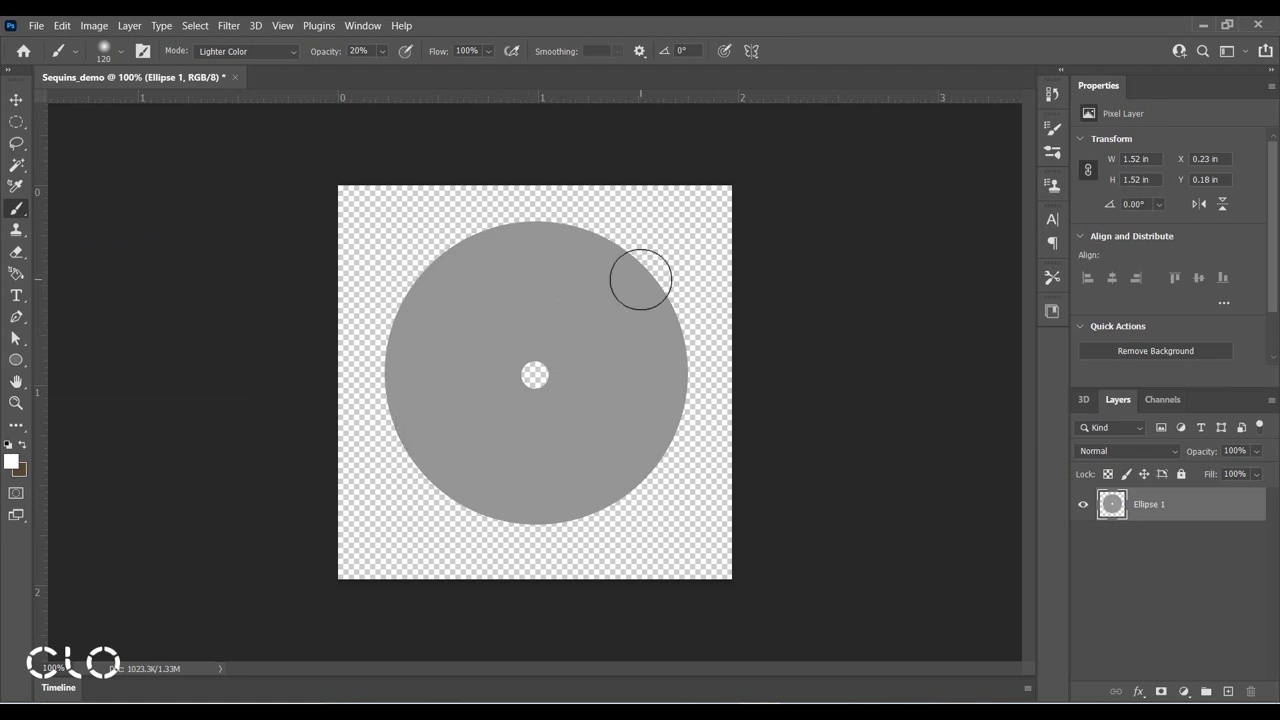
# Step: Check the brush size and hardness settings, and read the handout's Graphic Creation page on making a sequin
pyautogui.click(120, 56)
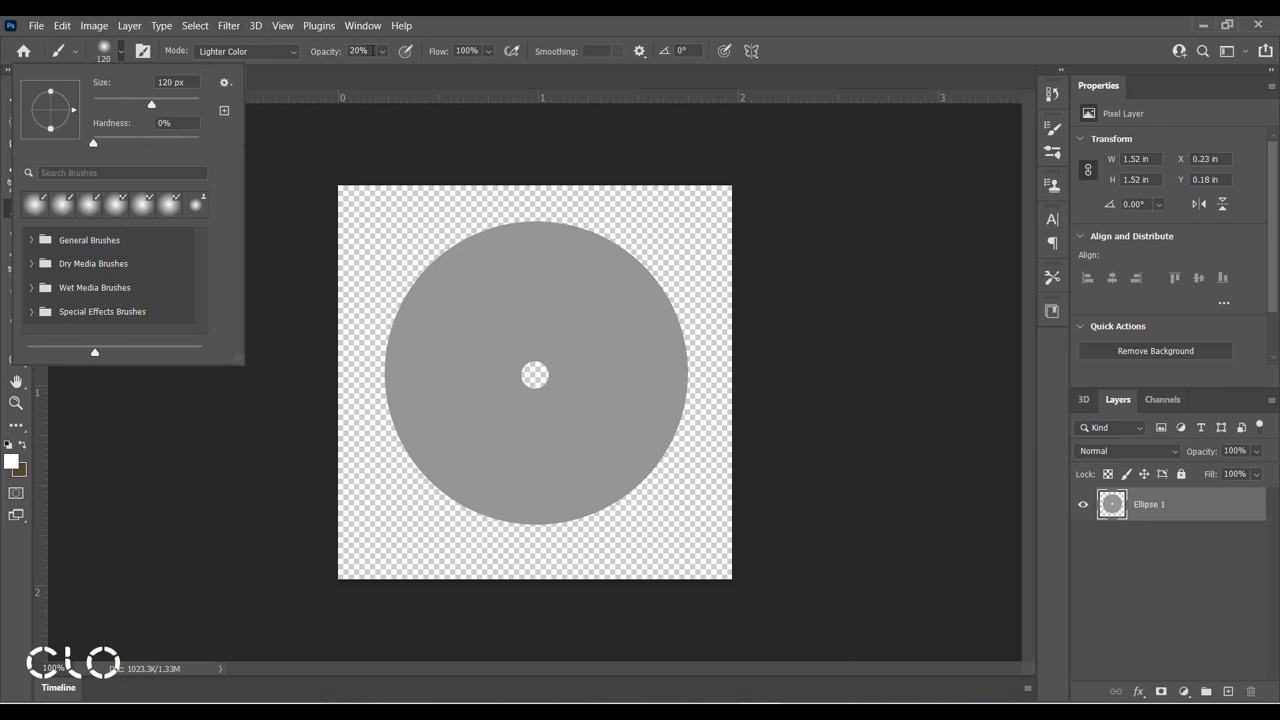
pyautogui.click(390, 50)
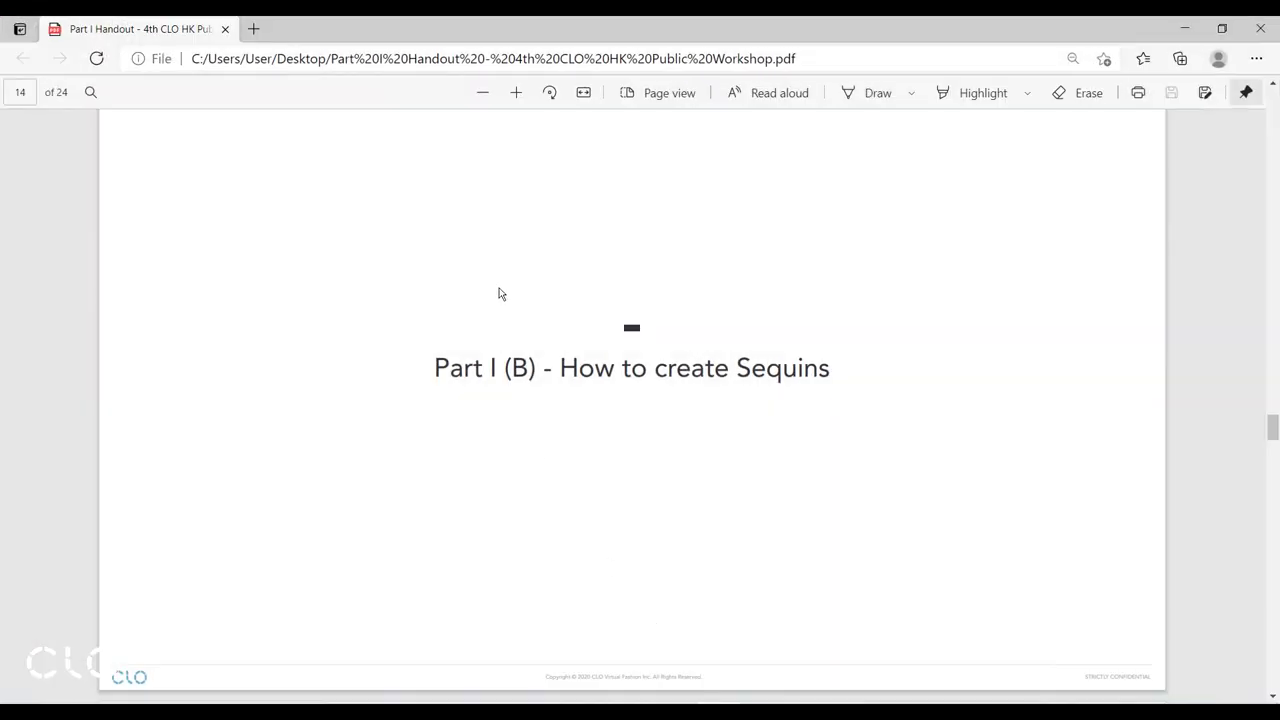
pyautogui.scroll(-10, 502, 290)
pyautogui.scroll(5, 503, 290)
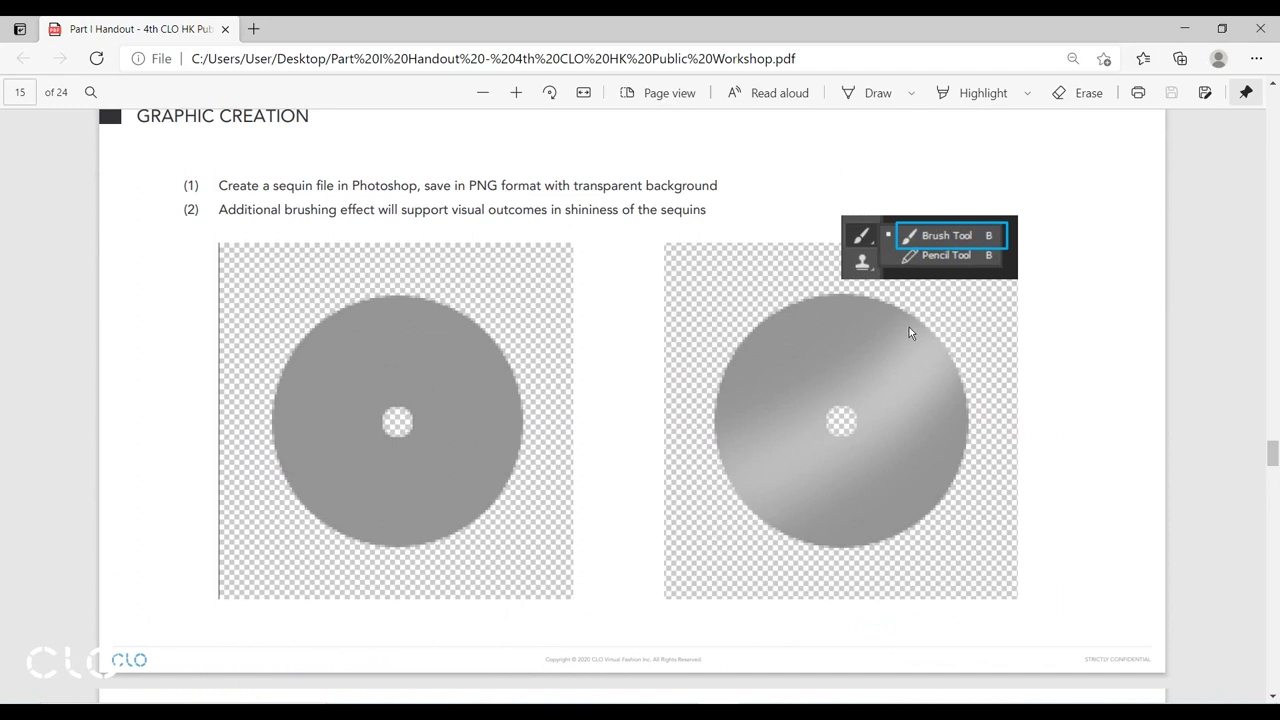
pyautogui.click(1184, 28)
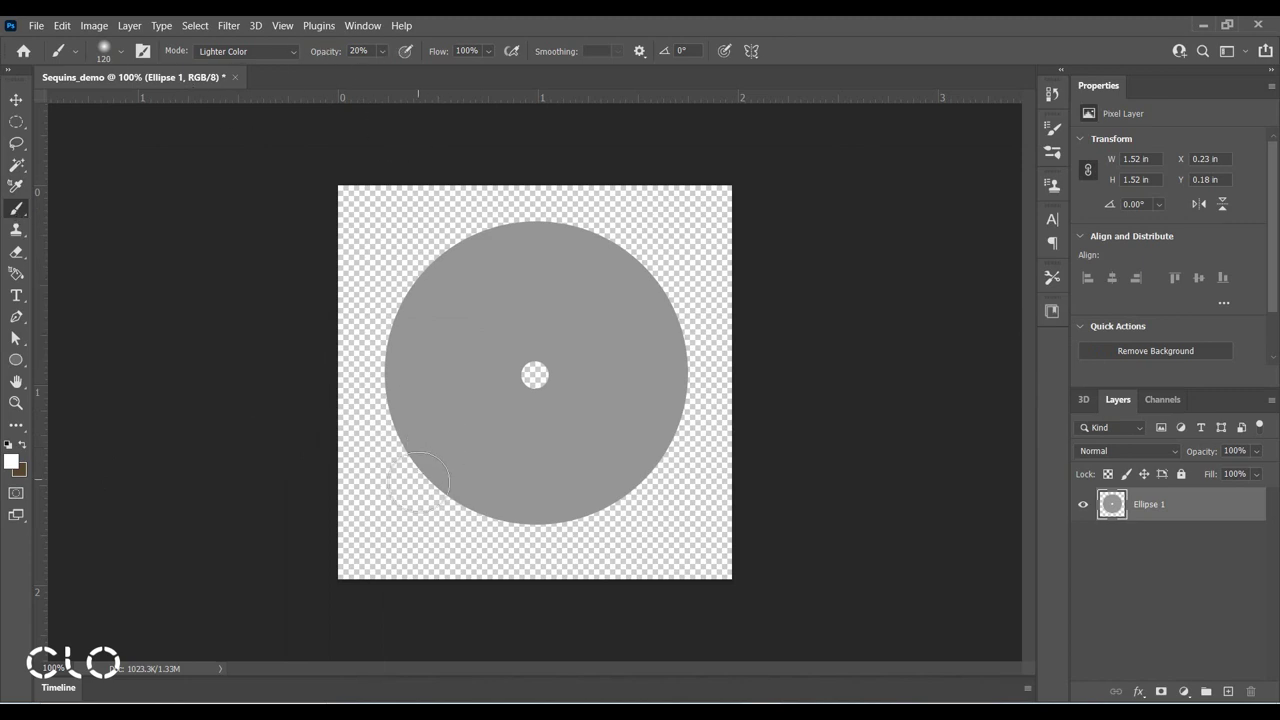
# Step: Paint a soft white diagonal highlight across the grey sequin with the 120 px brush in Lighter Color mode at 20% opacity
pyautogui.moveTo(419, 482); pyautogui.dragTo(651, 266)
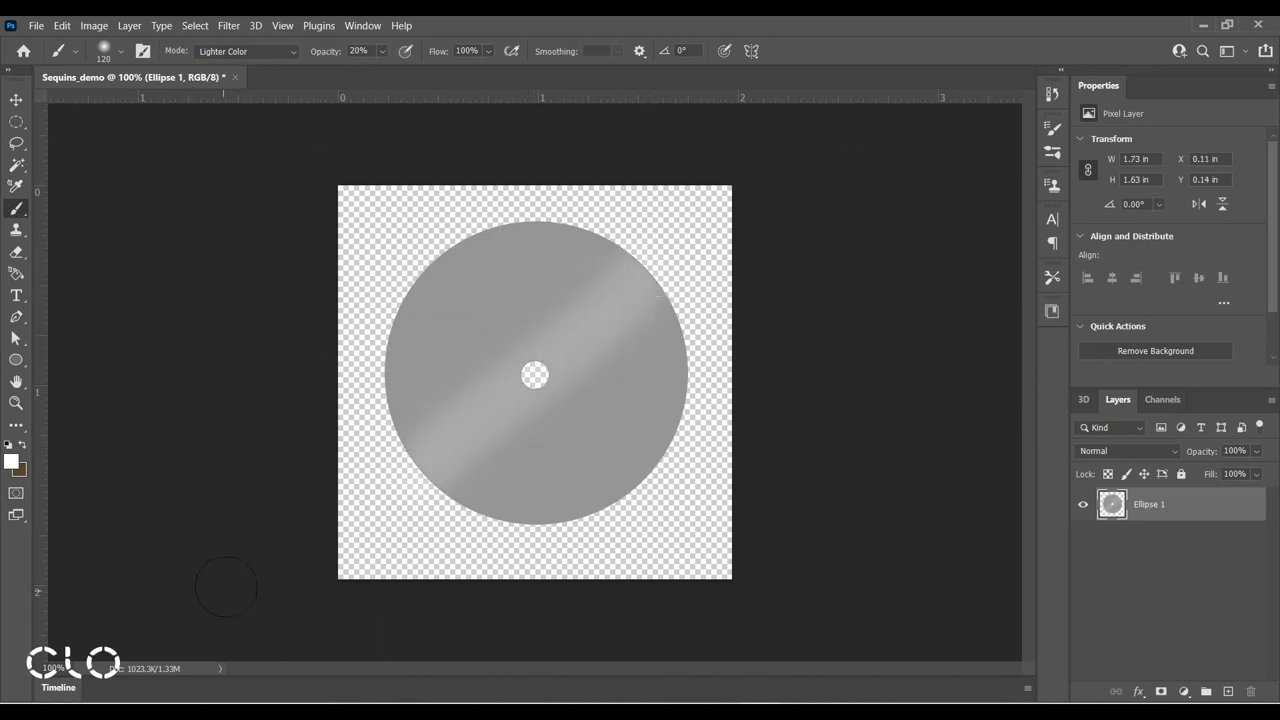
pyautogui.moveTo(357, 500); pyautogui.dragTo(700, 220)
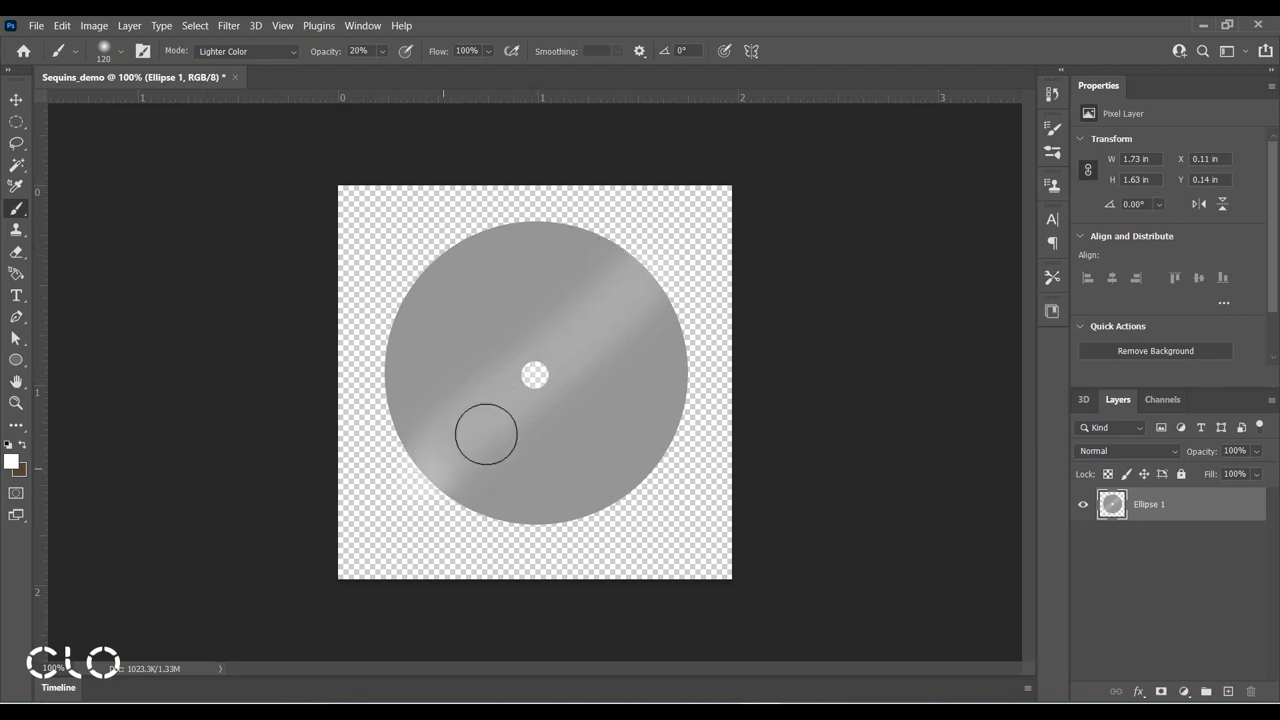
pyautogui.moveTo(486, 434); pyautogui.dragTo(671, 294)
pyautogui.moveTo(536, 304); pyautogui.dragTo(631, 251)
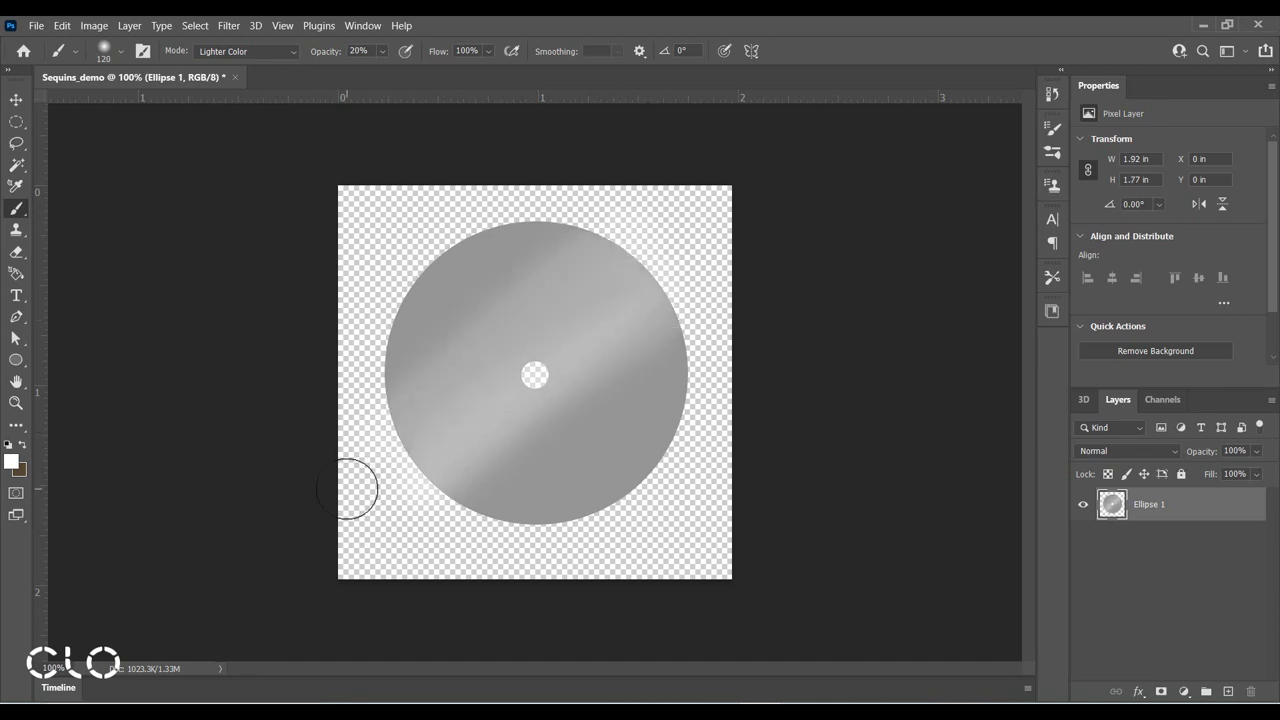
pyautogui.hotkey('ctrl', 'z')
pyautogui.moveTo(420, 508); pyautogui.dragTo(675, 283)
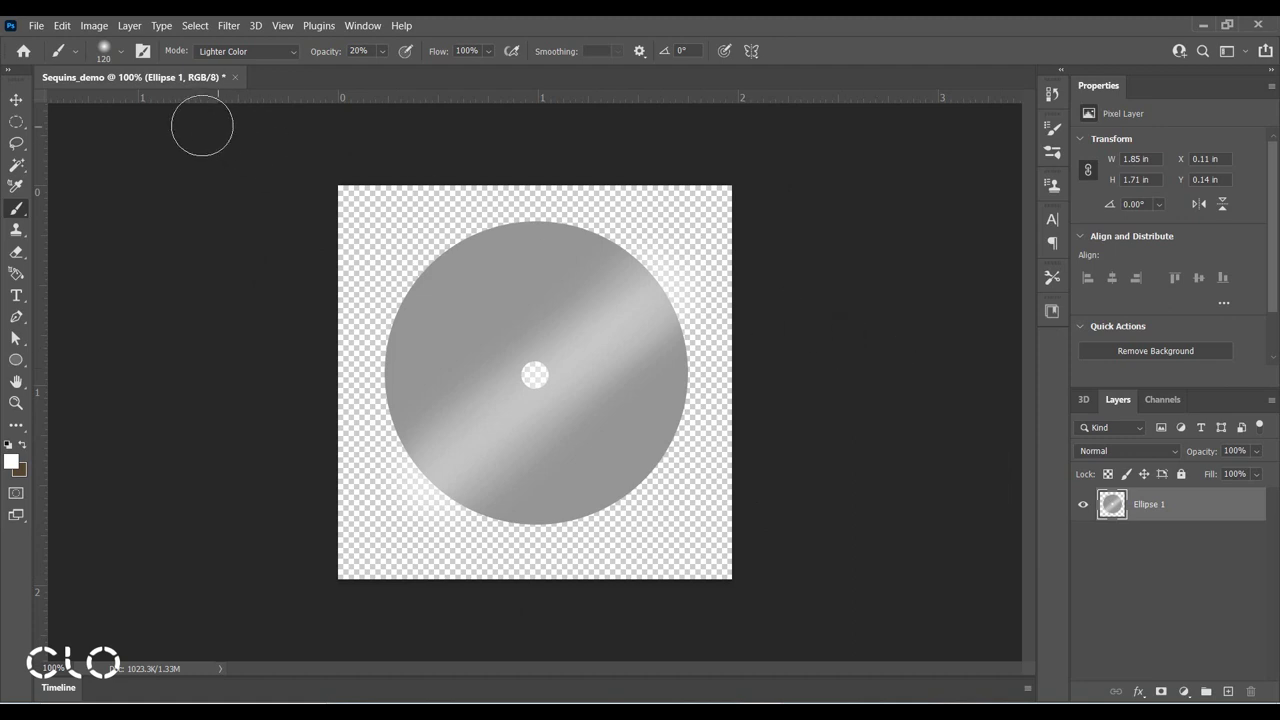
# Step: Try to export Sequins_demo as a PNG with transparency into the I(B)_Sequins folder inside PART I_Material
pyautogui.click(33, 26)
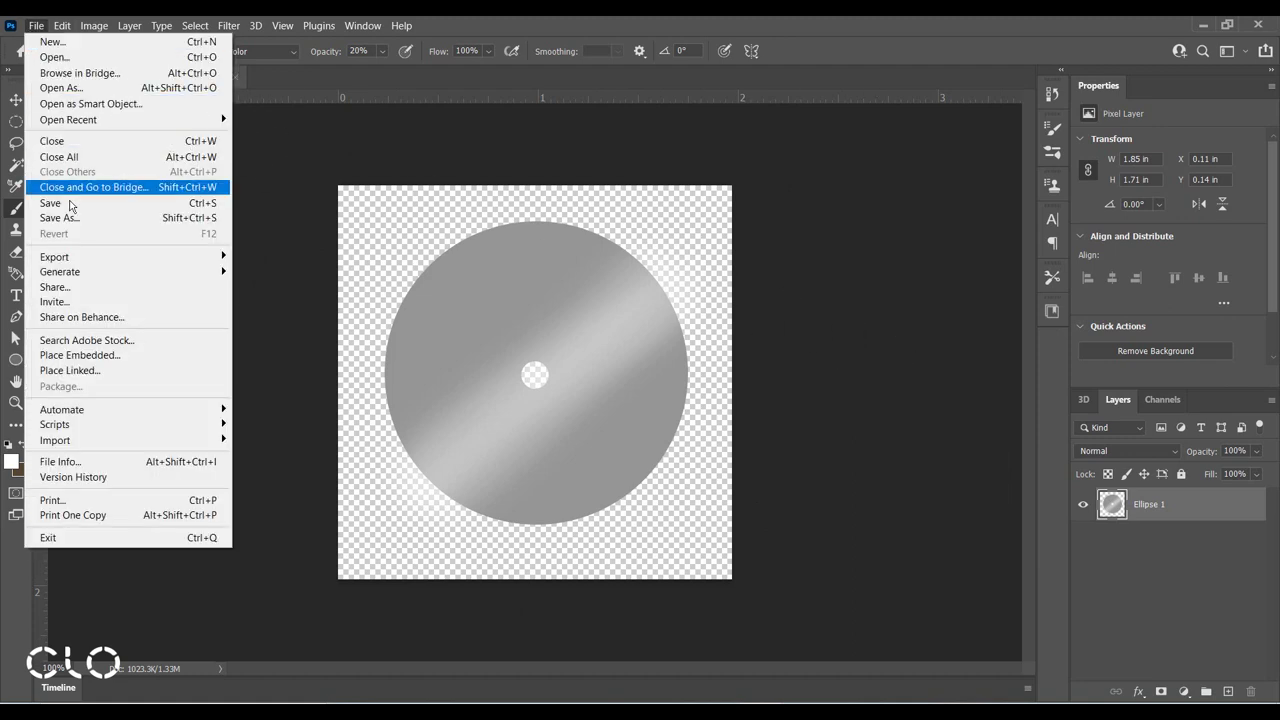
pyautogui.moveTo(85, 259)
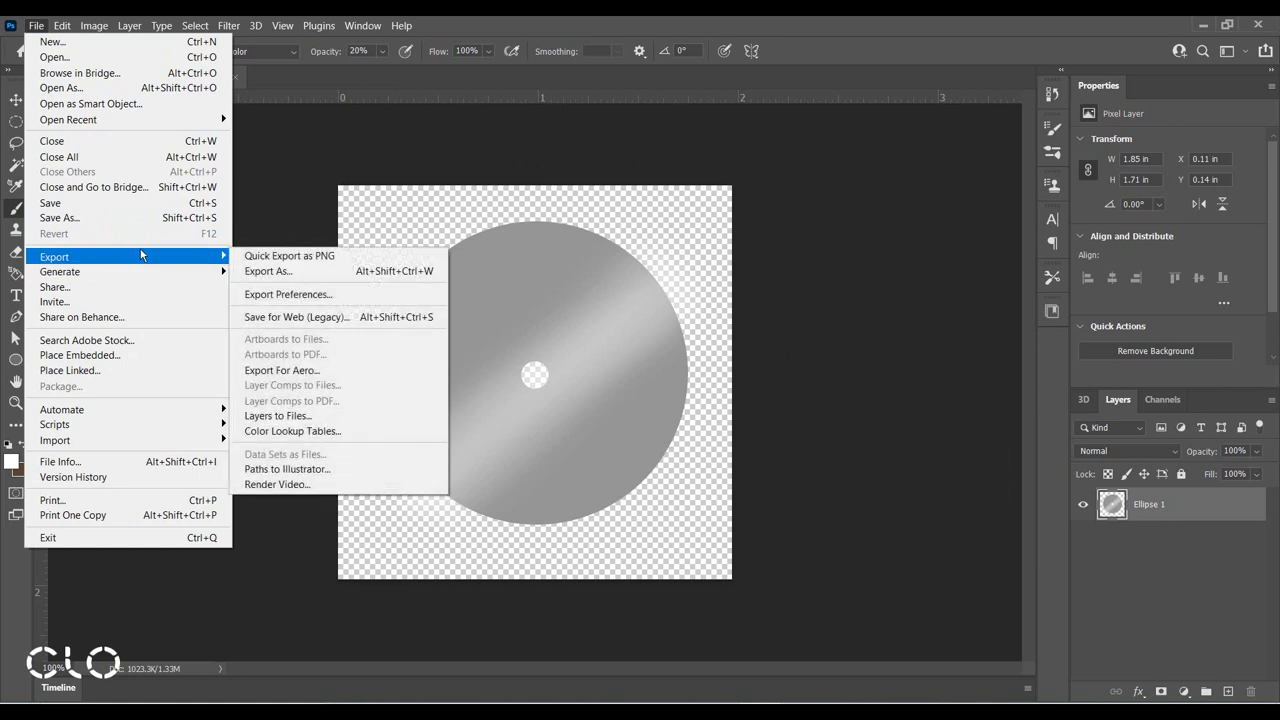
pyautogui.click(280, 272)
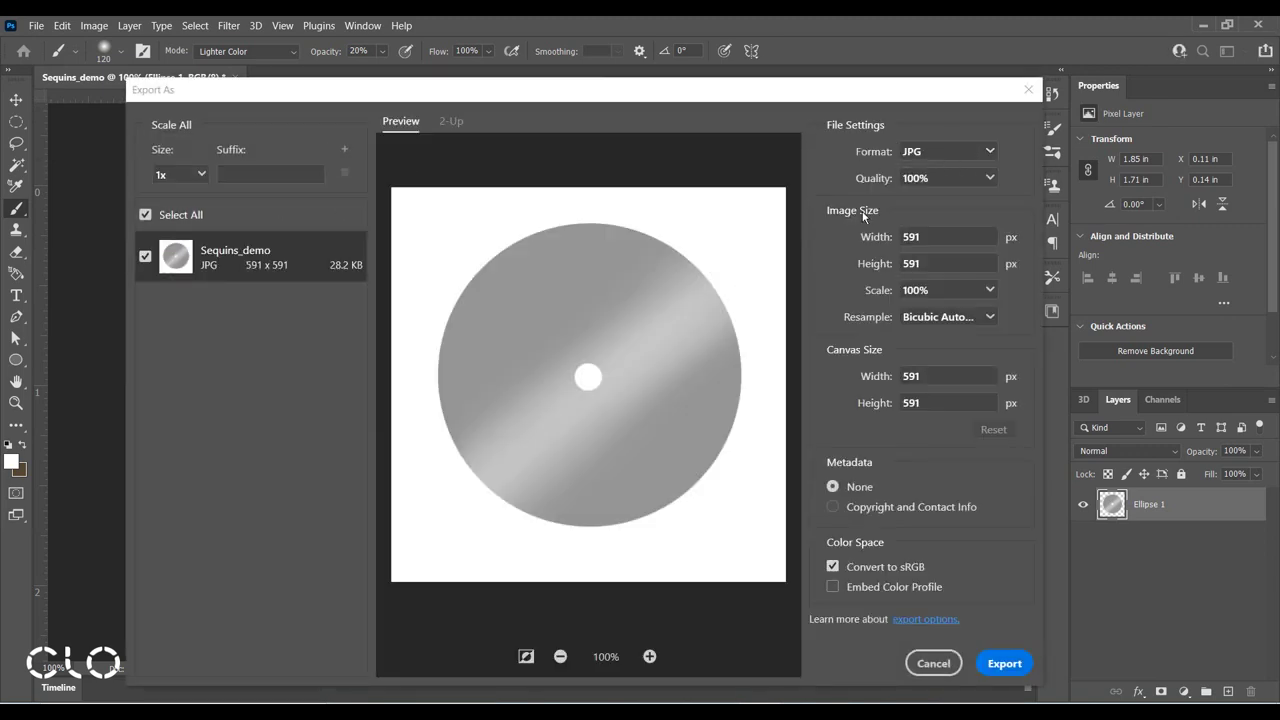
pyautogui.click(937, 155)
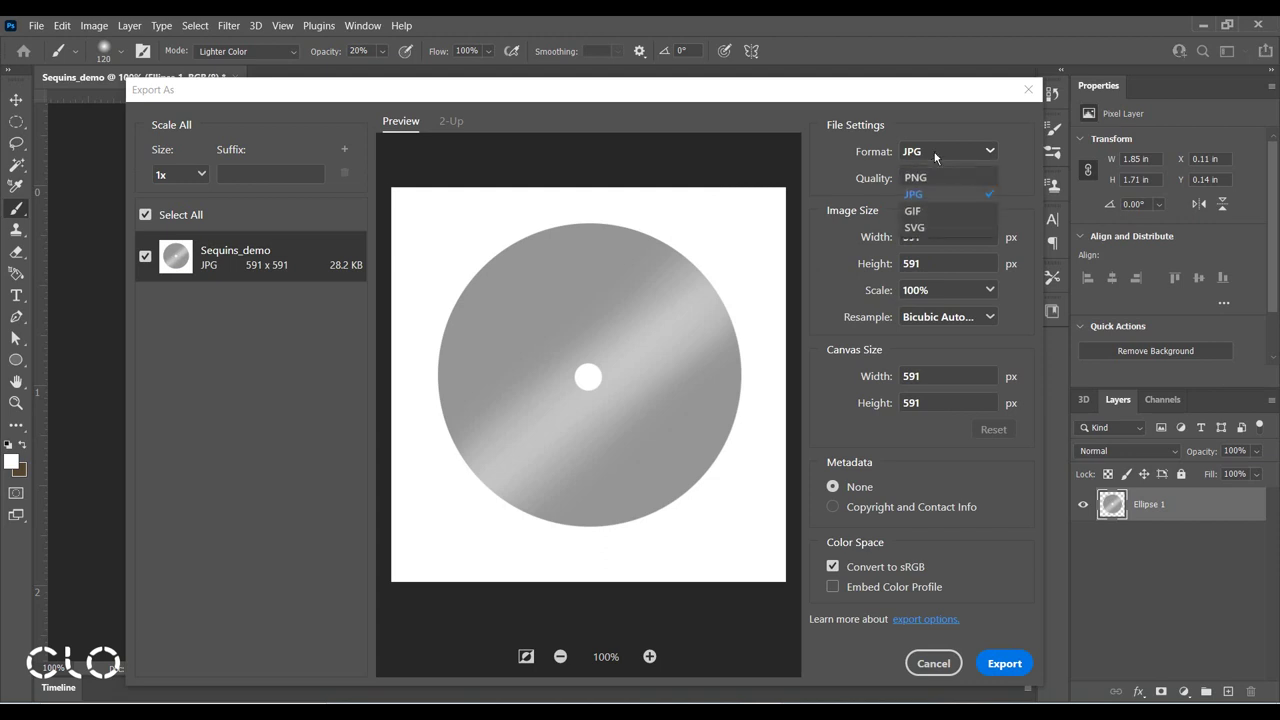
pyautogui.click(915, 177)
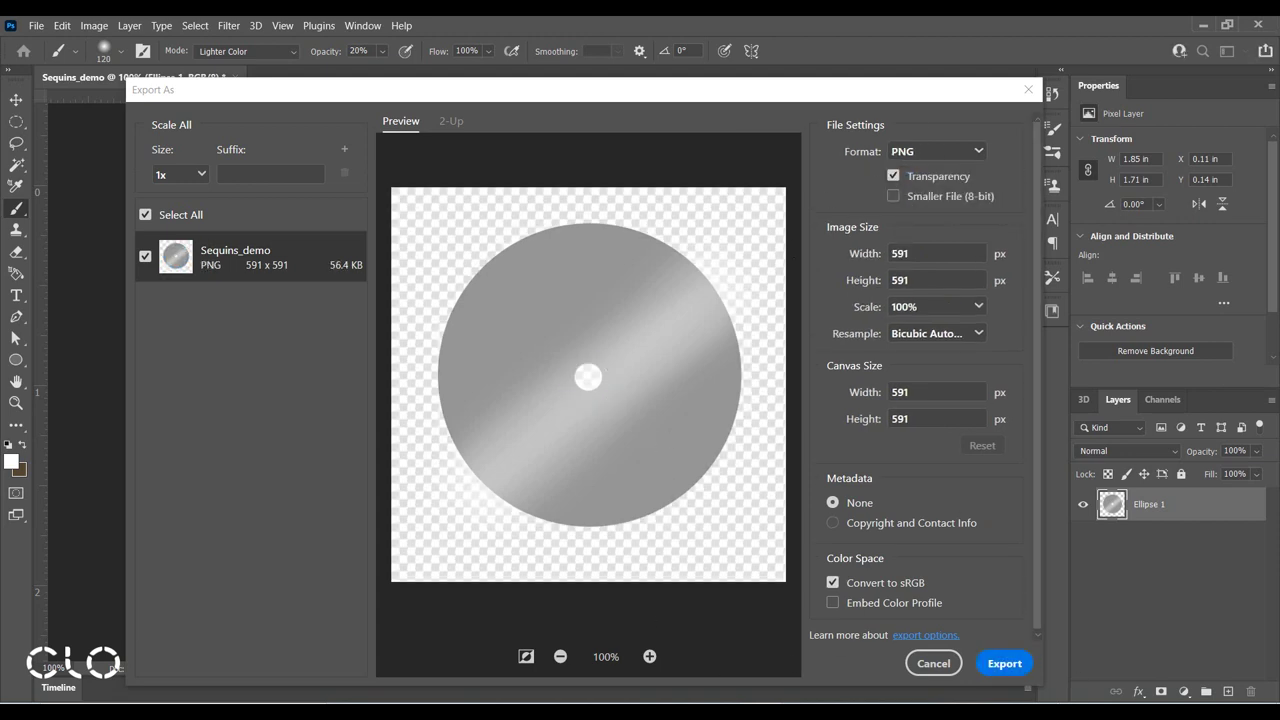
pyautogui.click(1005, 664)
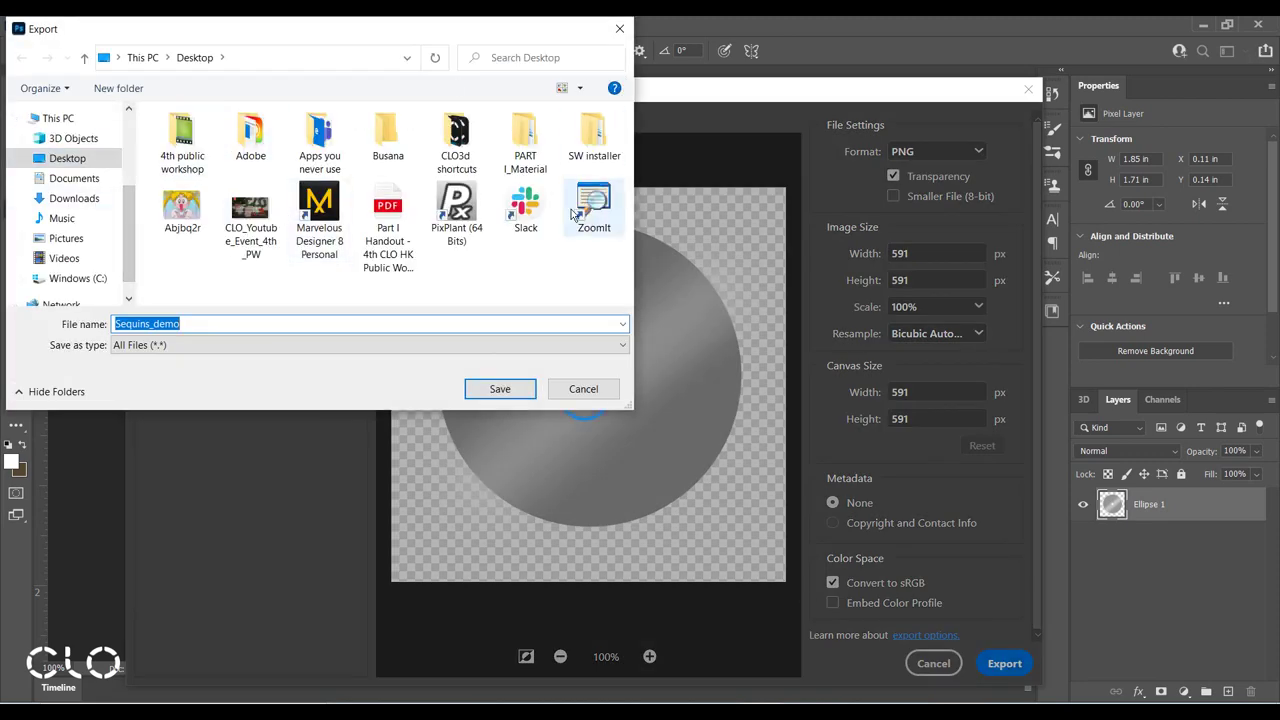
pyautogui.doubleClick(524, 140)
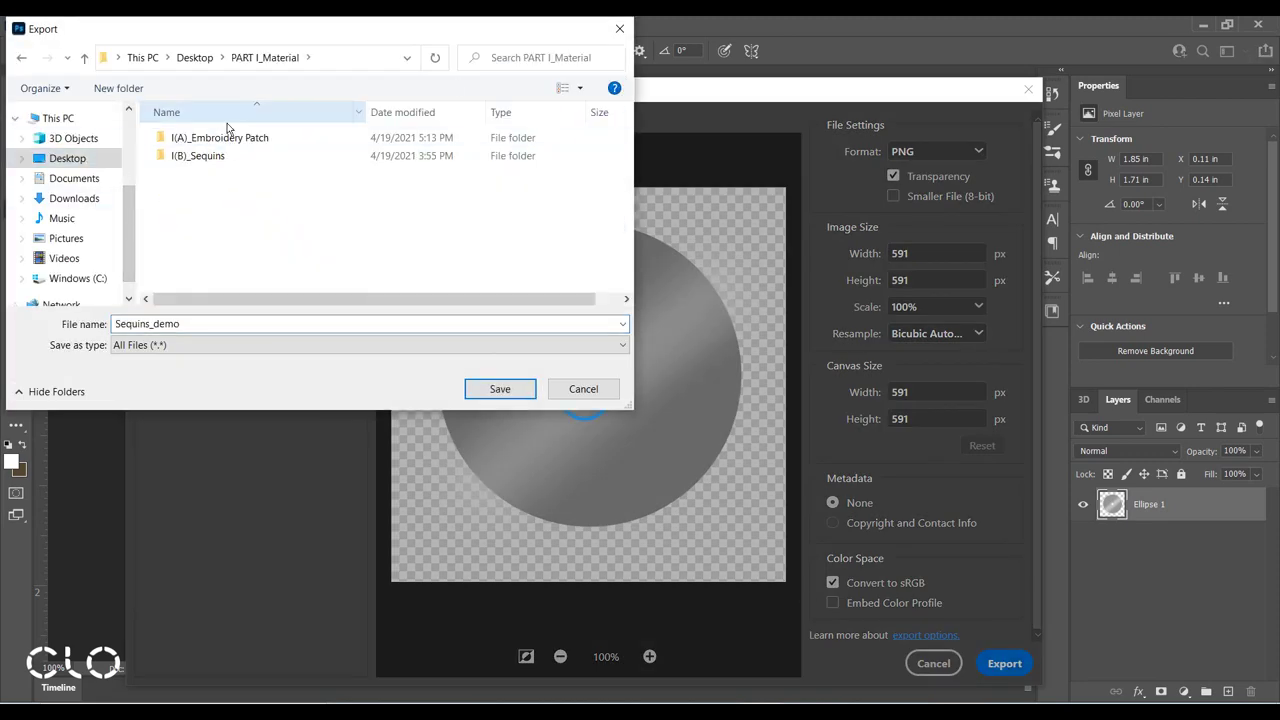
pyautogui.doubleClick(230, 155)
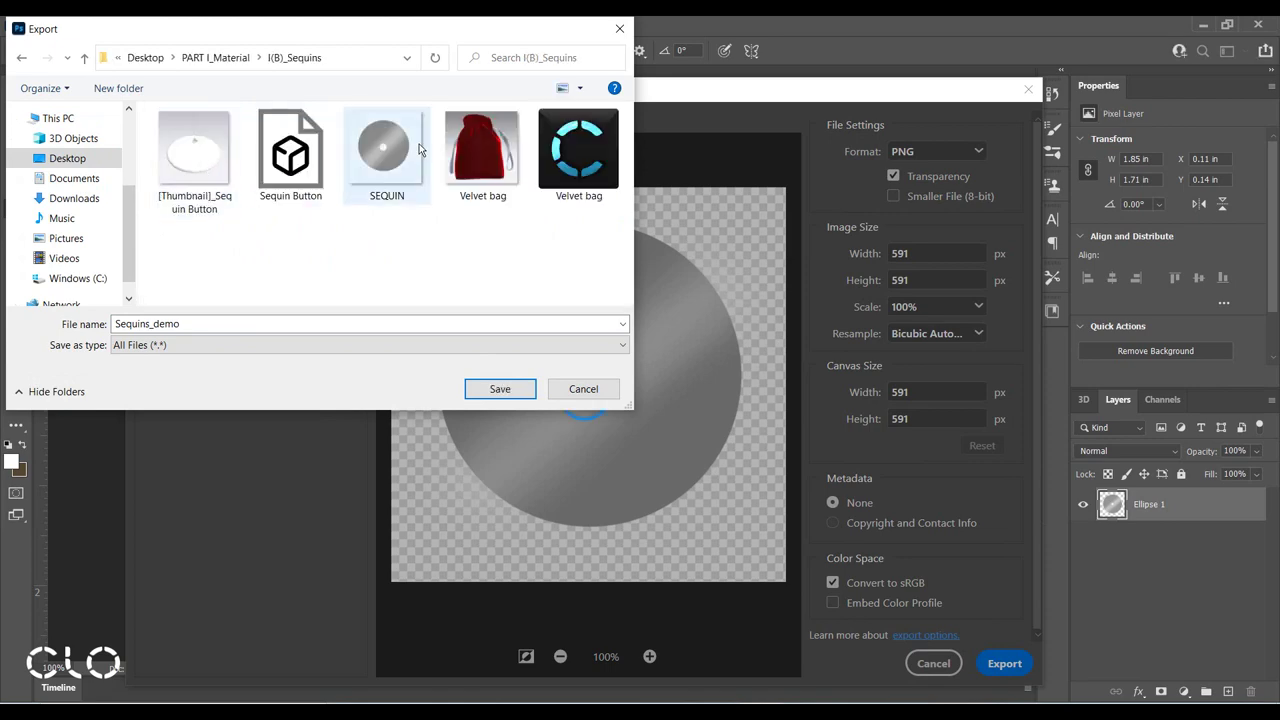
pyautogui.click(583, 389)
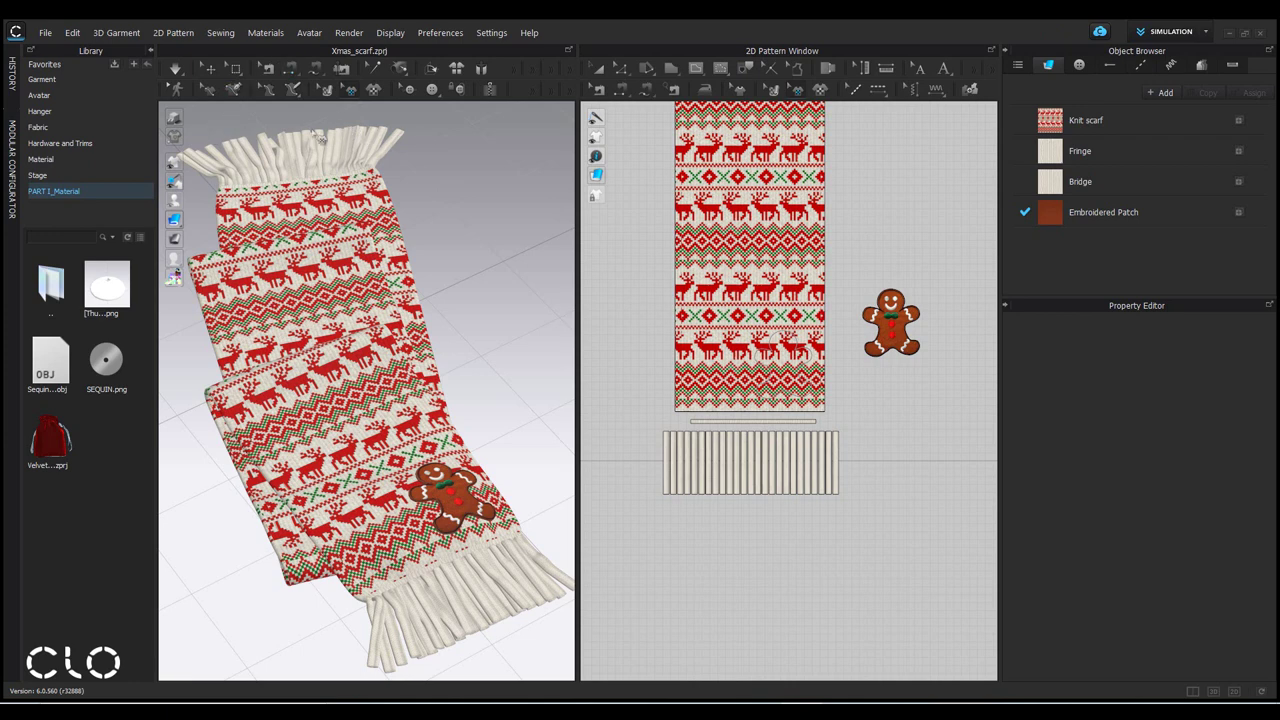
# Step: Switch to CLO and open the Velvet bag.zprj project with its garment, without saving the scarf project
pyautogui.moveTo(57, 440)
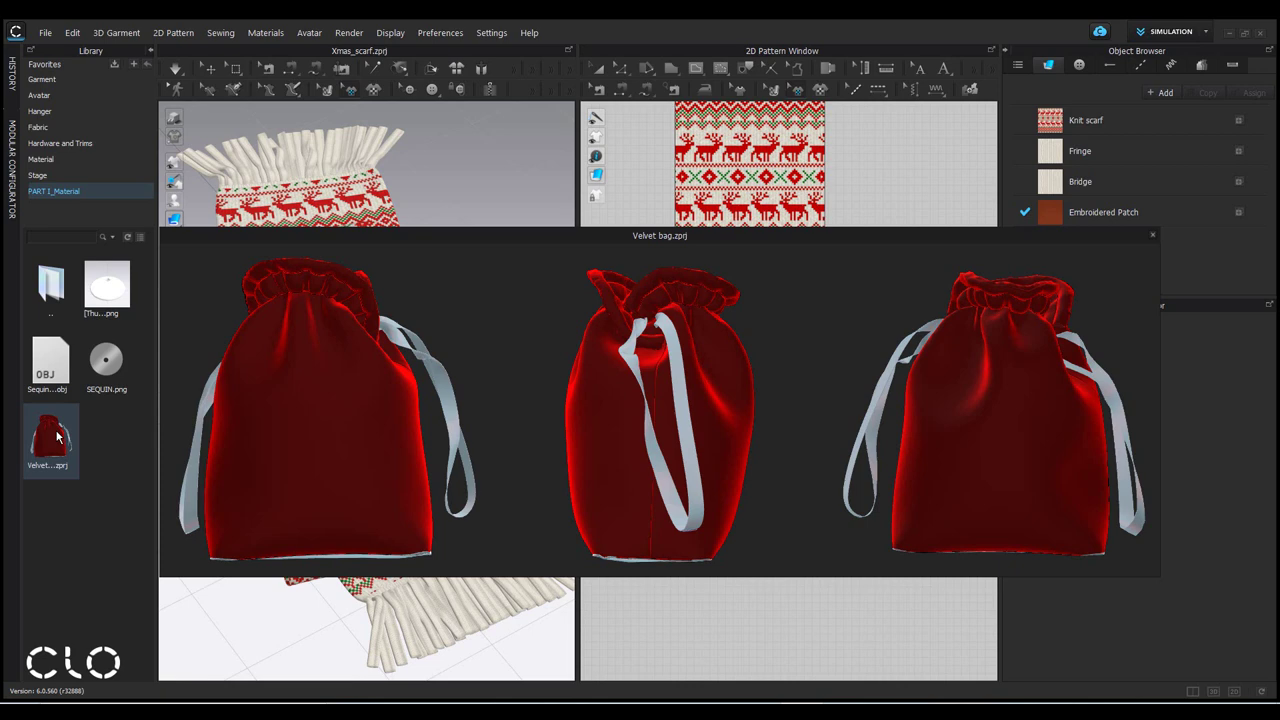
pyautogui.doubleClick(57, 437)
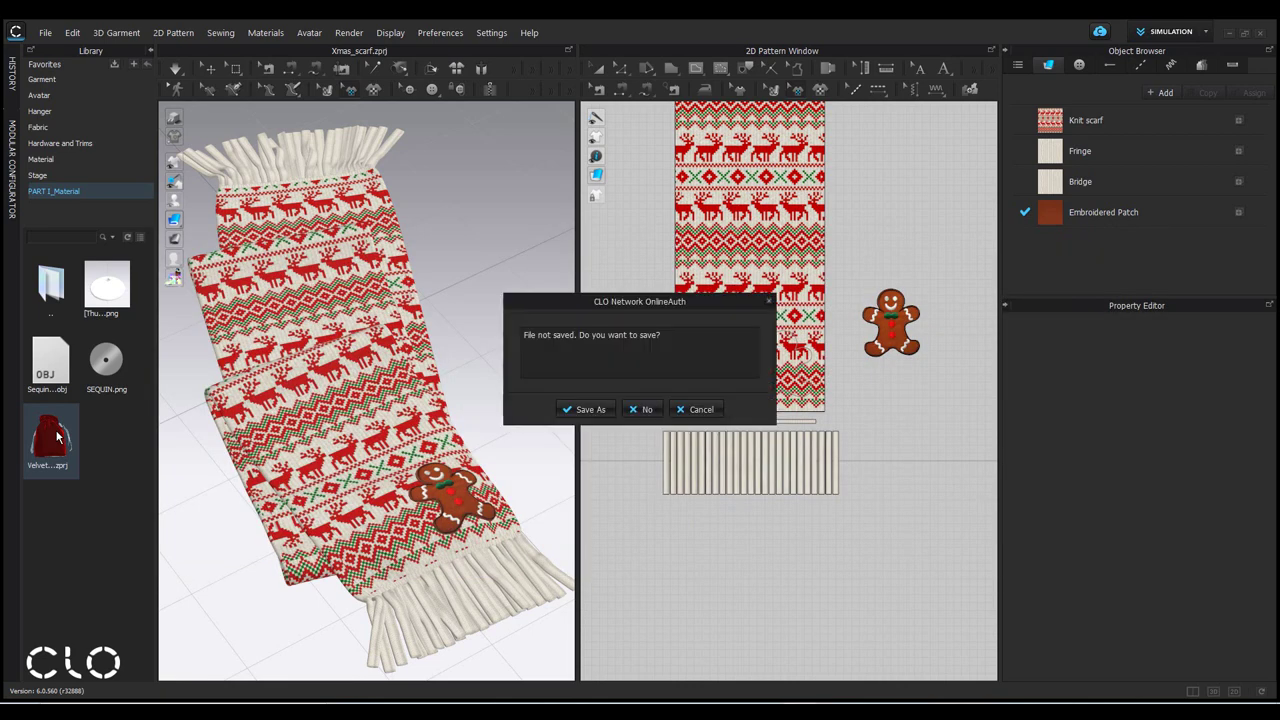
pyautogui.click(646, 410)
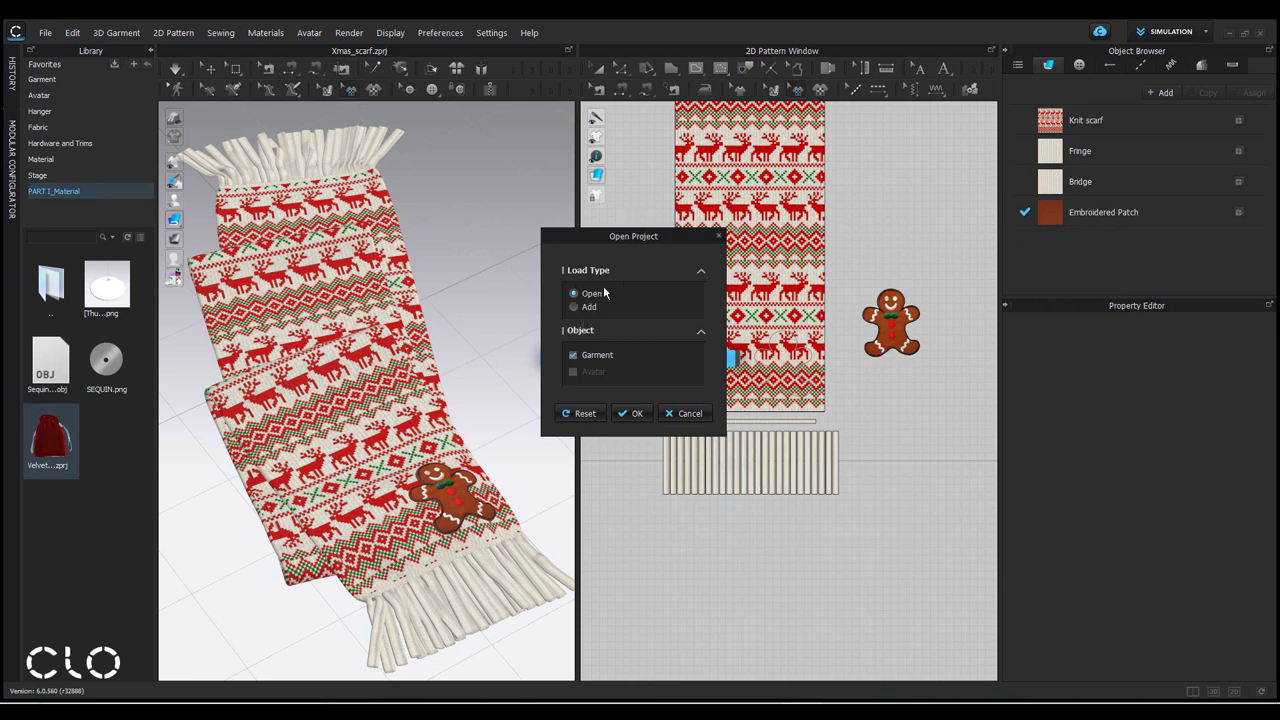
pyautogui.click(643, 416)
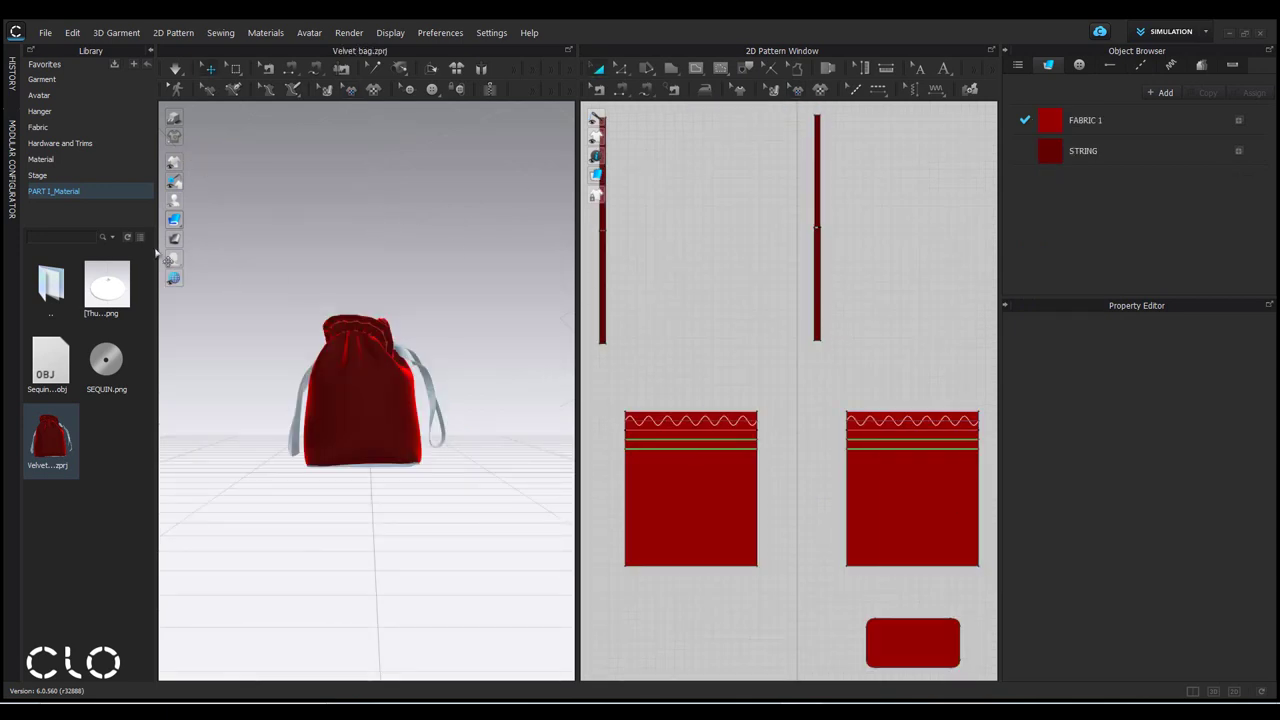
# Step: Select the Default Topstitch in the velvet bag project and change its type to Texture
pyautogui.scroll(5, 402, 400)
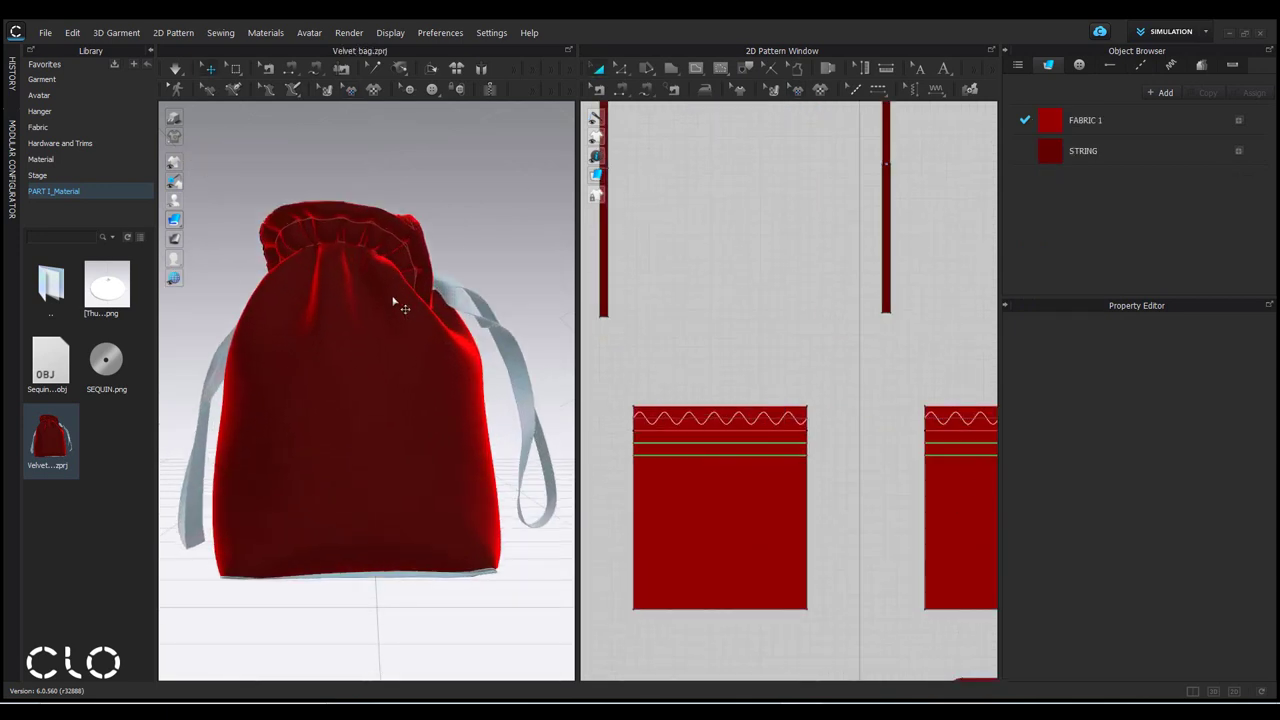
pyautogui.moveTo(414, 363)
pyautogui.mouseDown(button='right')
pyautogui.moveTo(449, 354)
pyautogui.moveTo(366, 354)
pyautogui.moveTo(403, 360)
pyautogui.mouseUp(button='right')
pyautogui.scroll(-3, 410, 380)
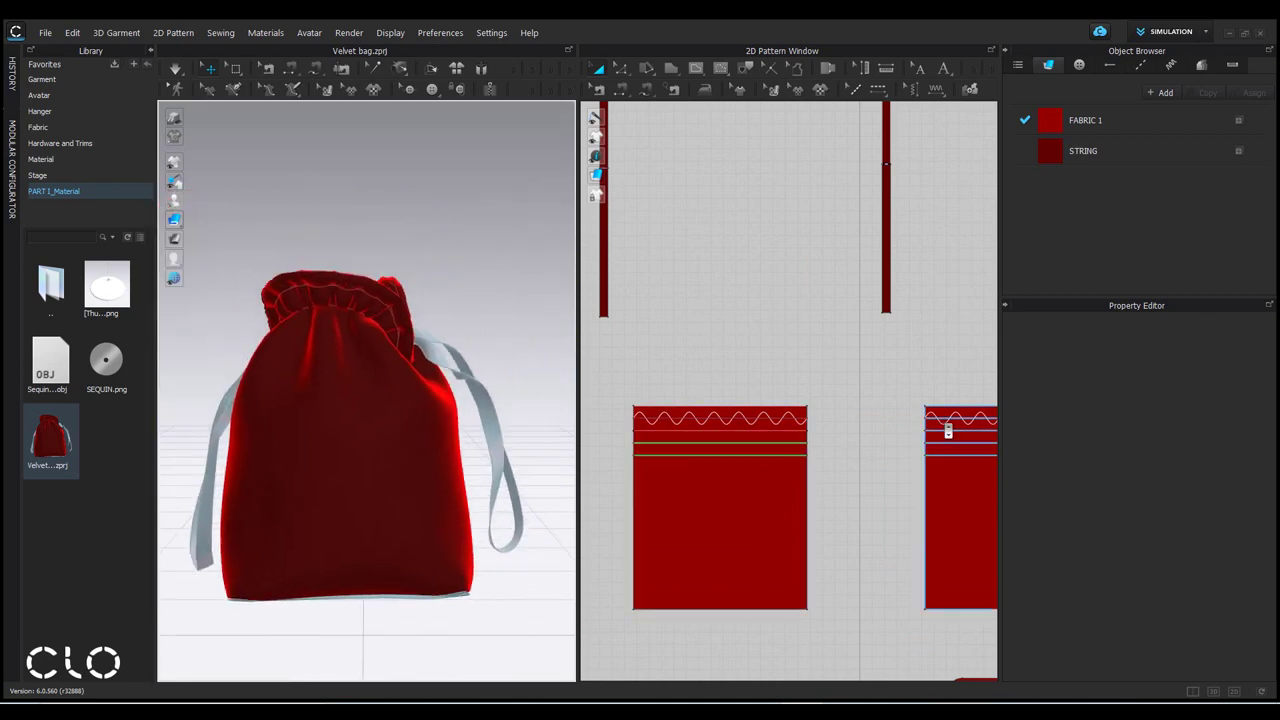
pyautogui.scroll(-4, 791, 320)
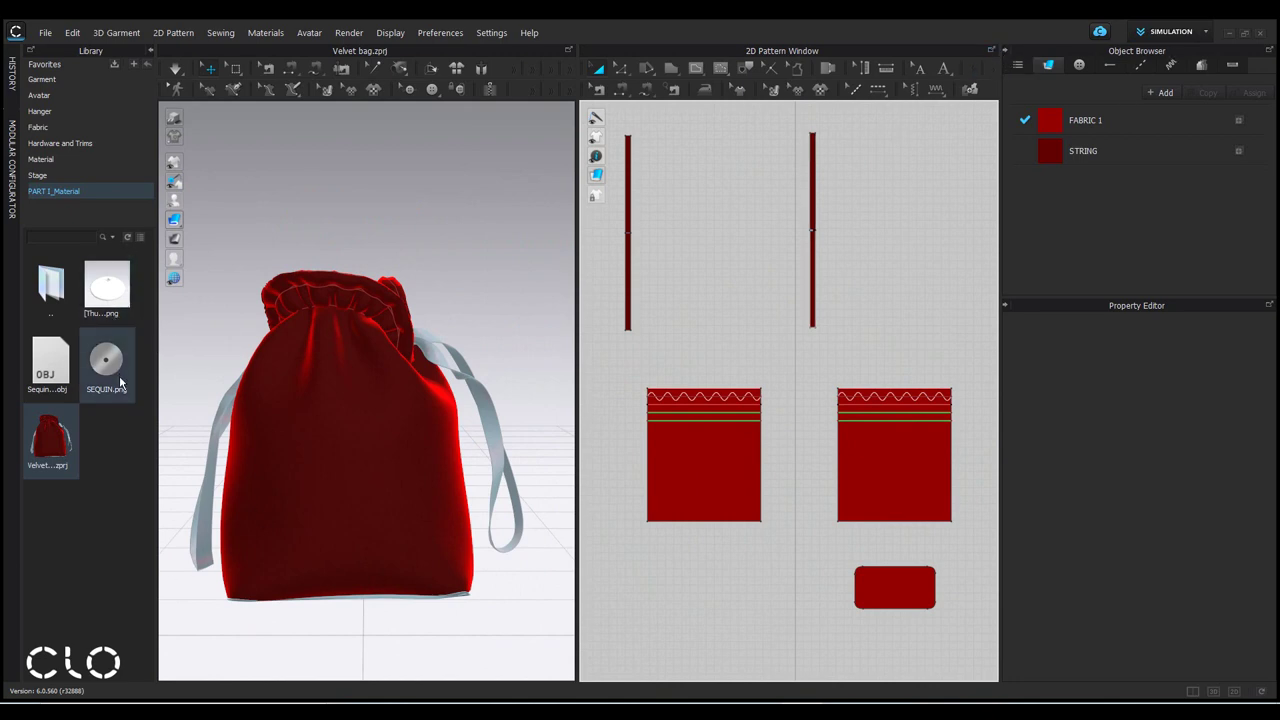
pyautogui.moveTo(125, 370)
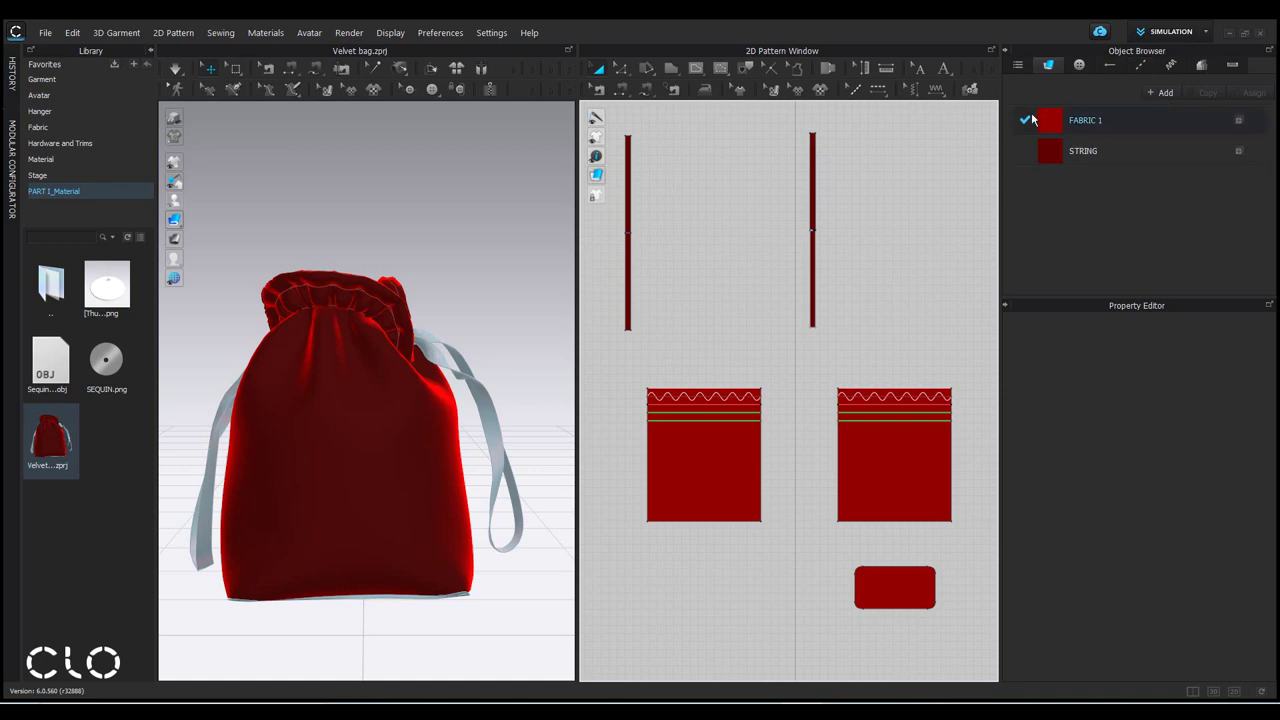
pyautogui.click(1142, 65)
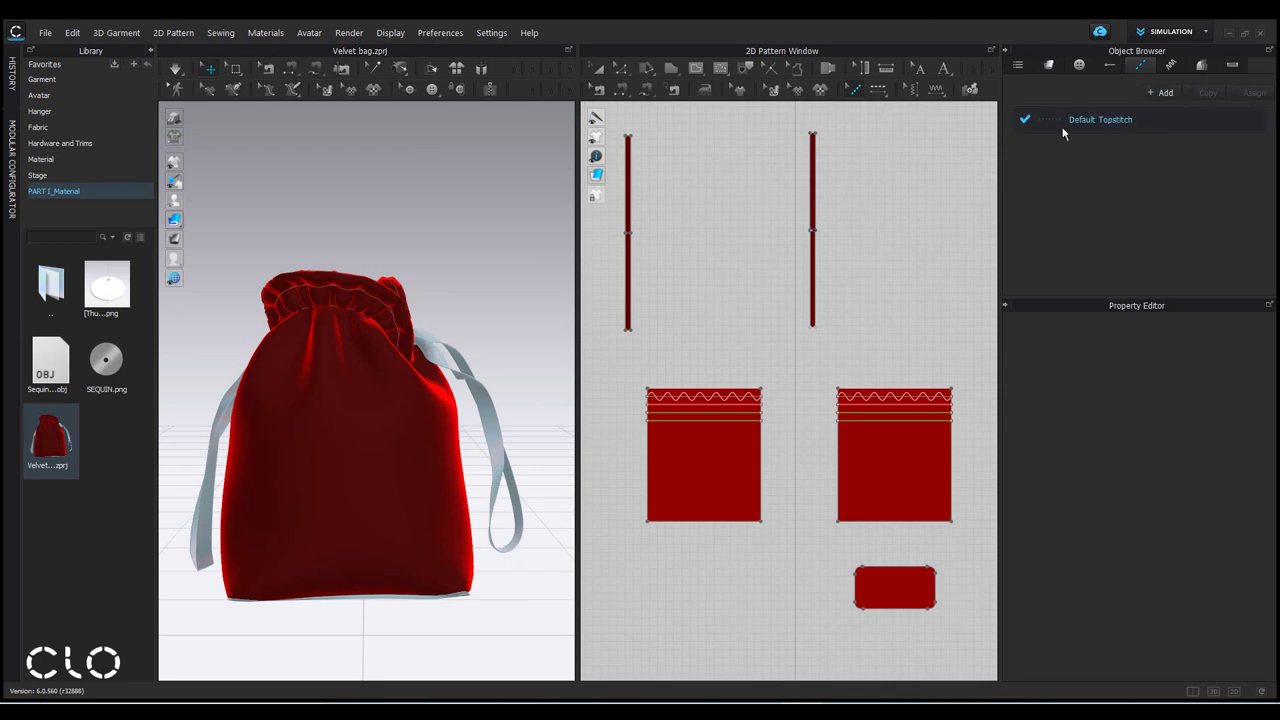
pyautogui.click(1179, 118)
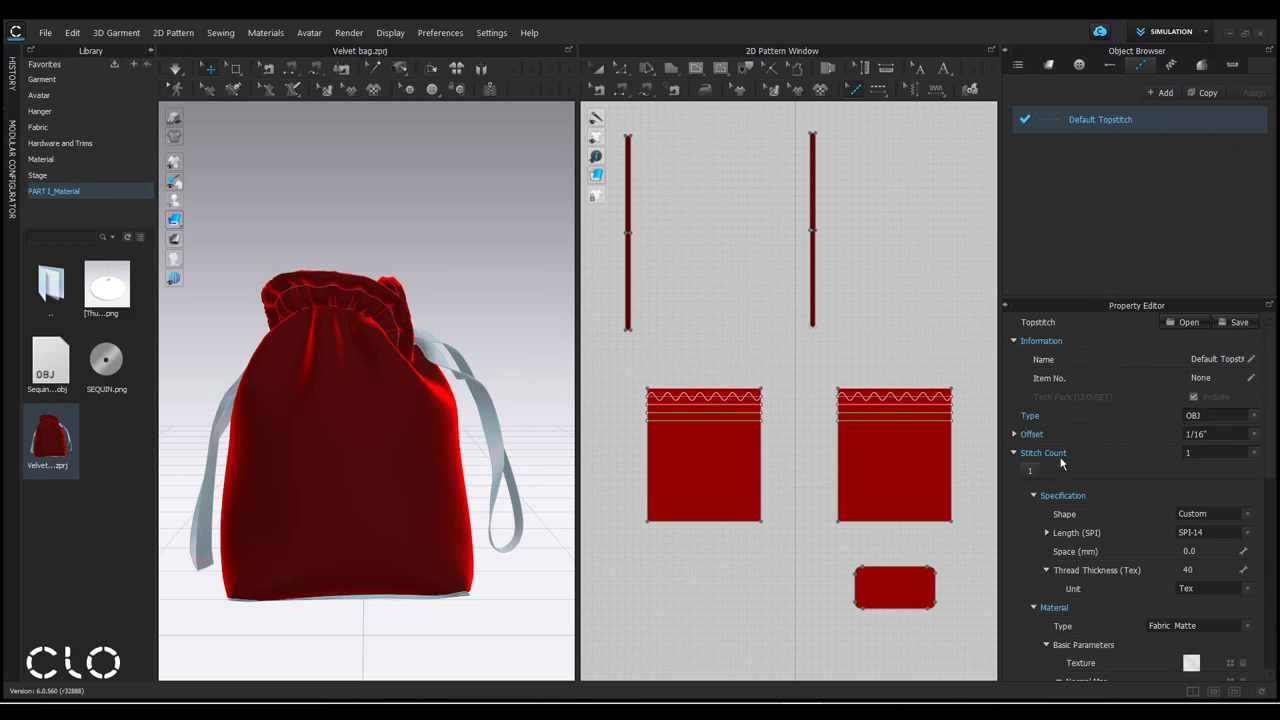
pyautogui.click(1193, 418)
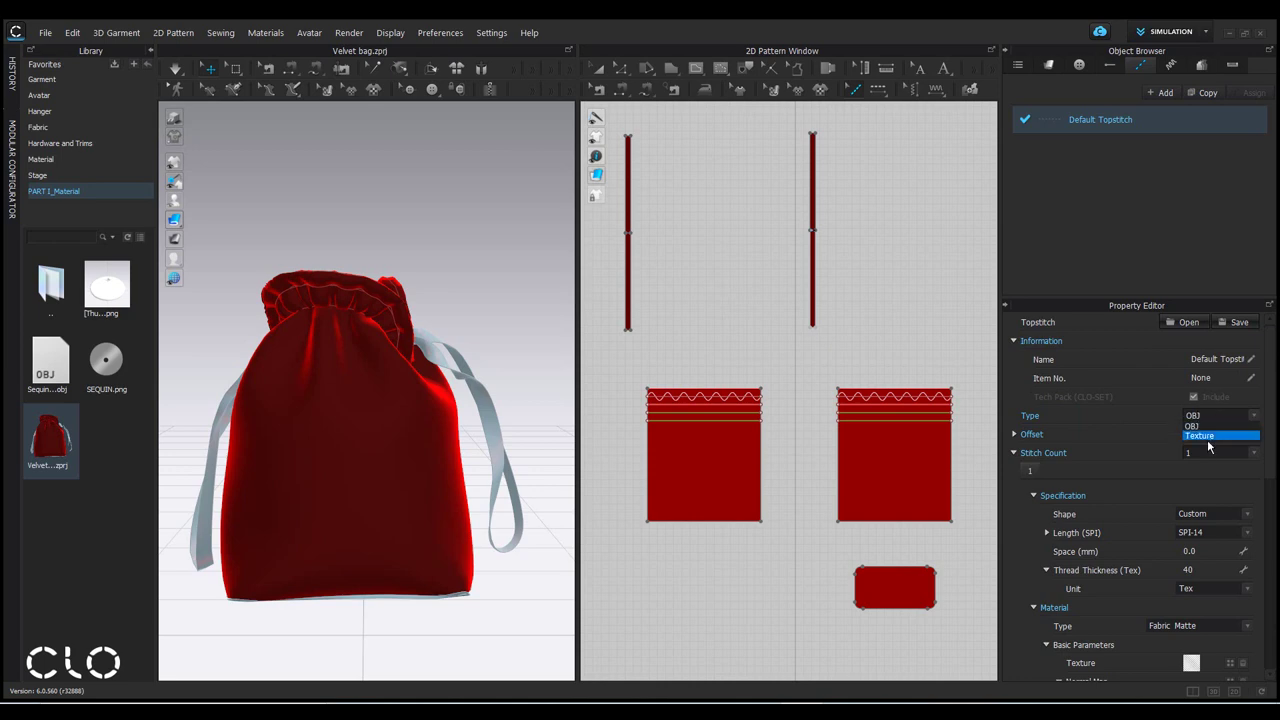
pyautogui.click(1205, 437)
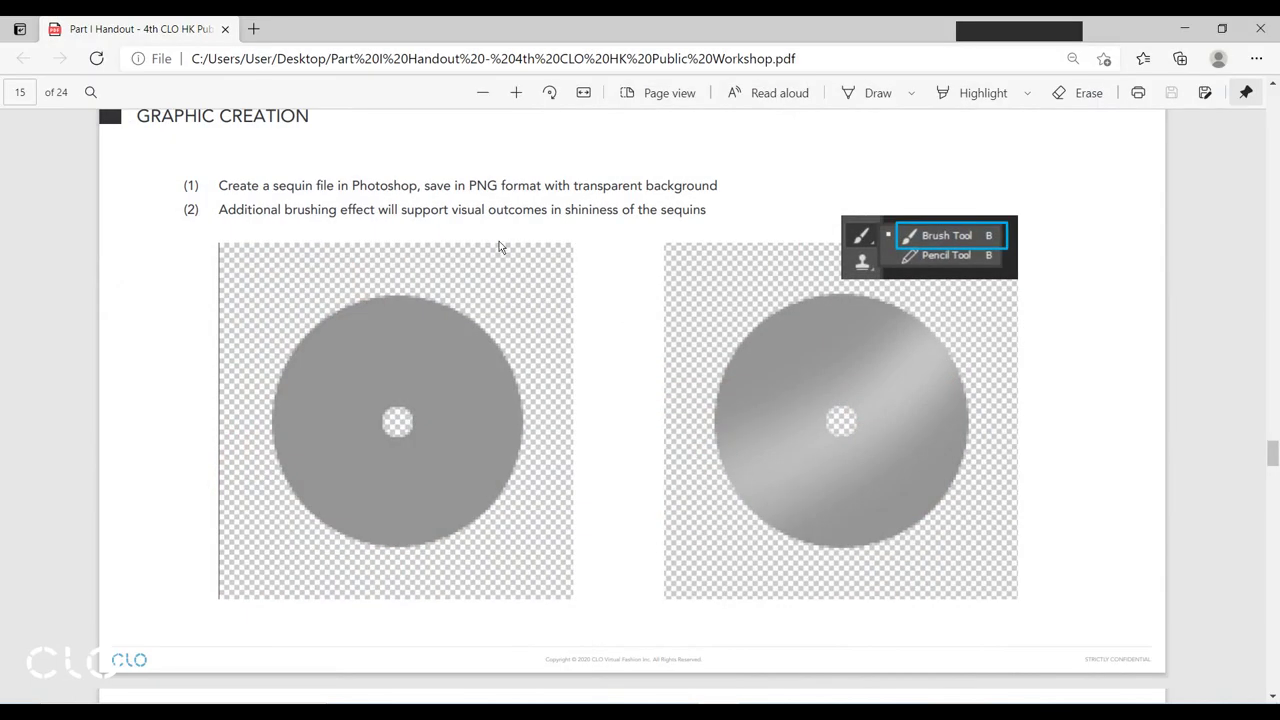
# Step: Switch to the PDF handout, read page 16 on adding the sequin as a topstitch texture, and return to CLO
pyautogui.scroll(-3, 497, 239)
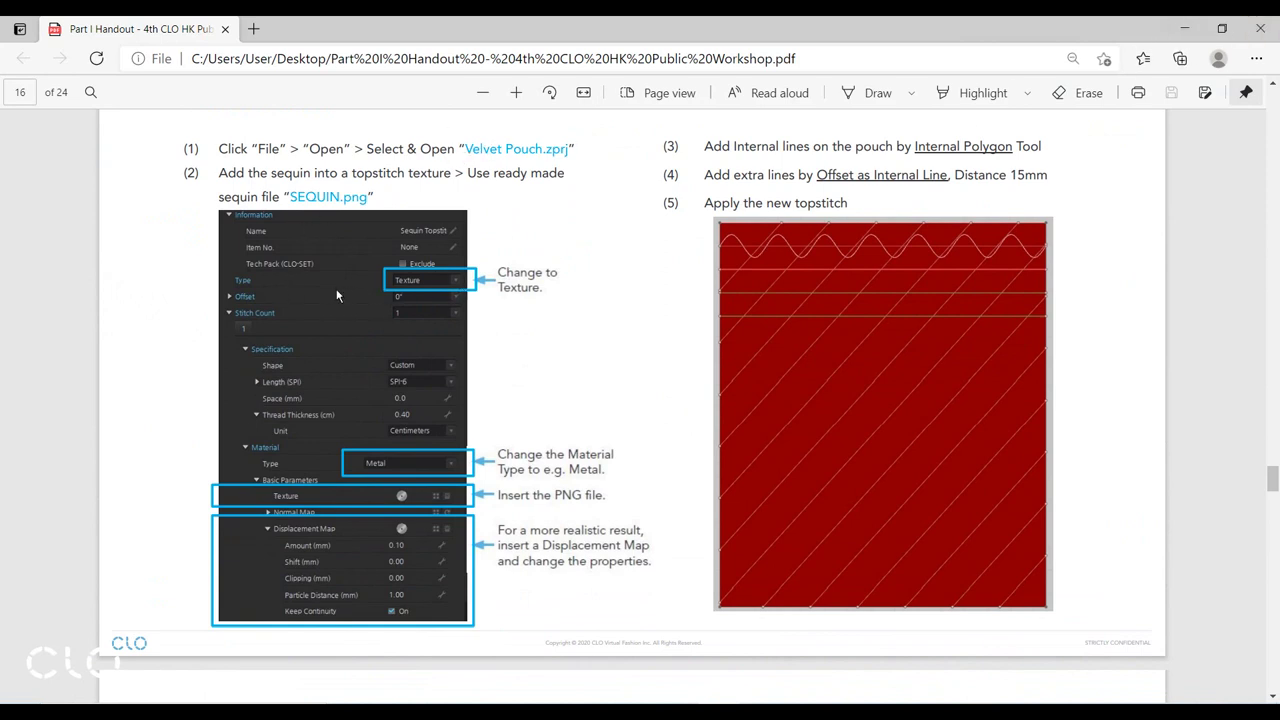
pyautogui.click(1184, 28)
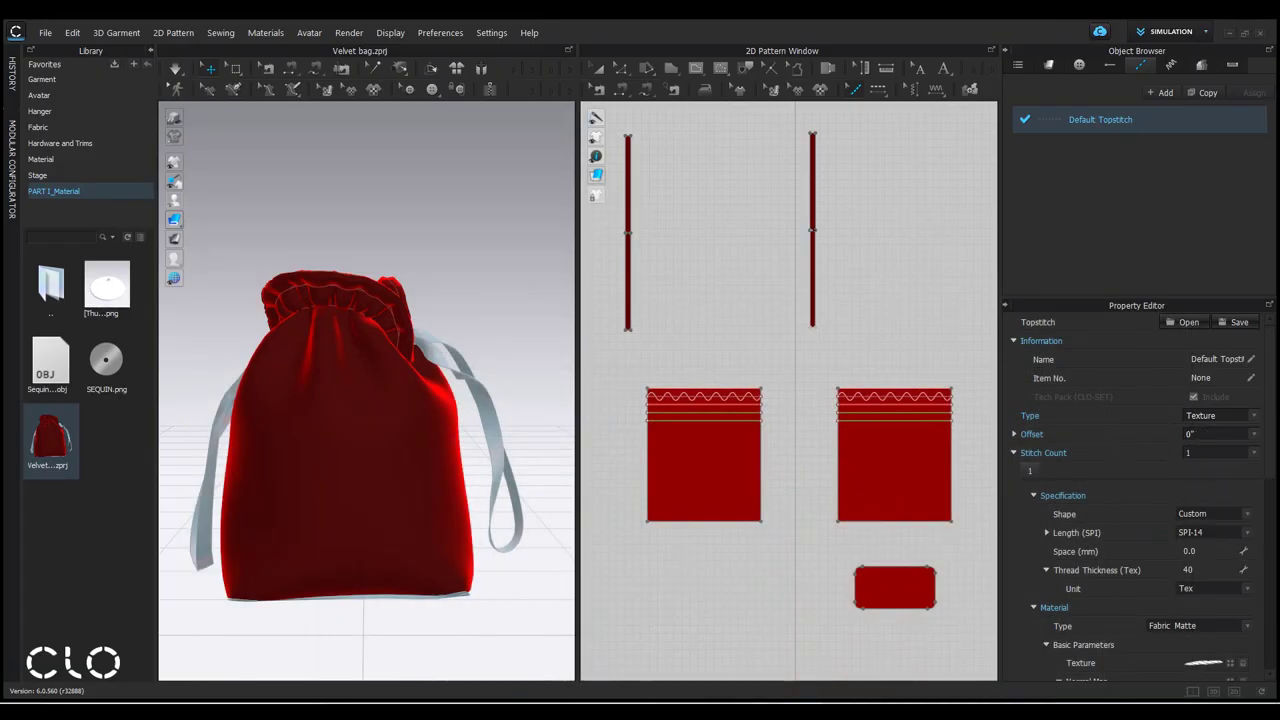
pyautogui.hotkey('alt', 'Tab')
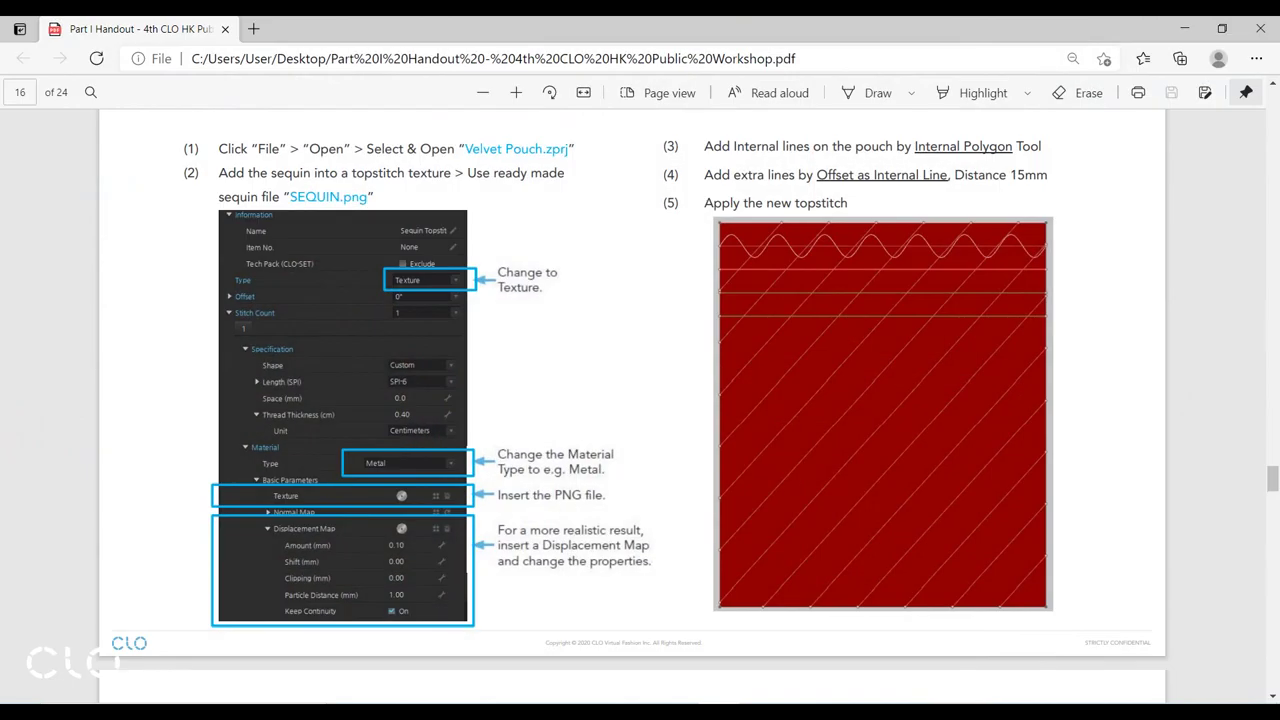
pyautogui.hotkey('alt', 'Tab')
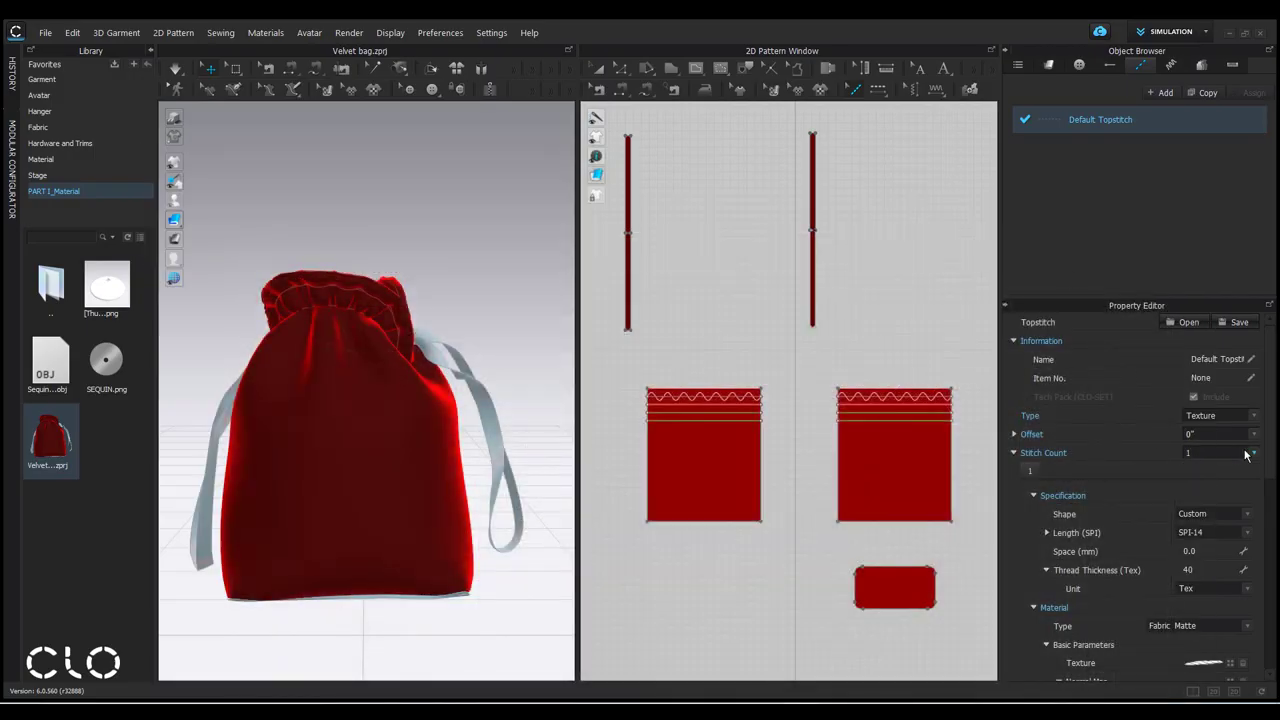
# Step: Check the Default Topstitch's shape options, keeping Custom, and set its length to SPI-6
pyautogui.click(1216, 513)
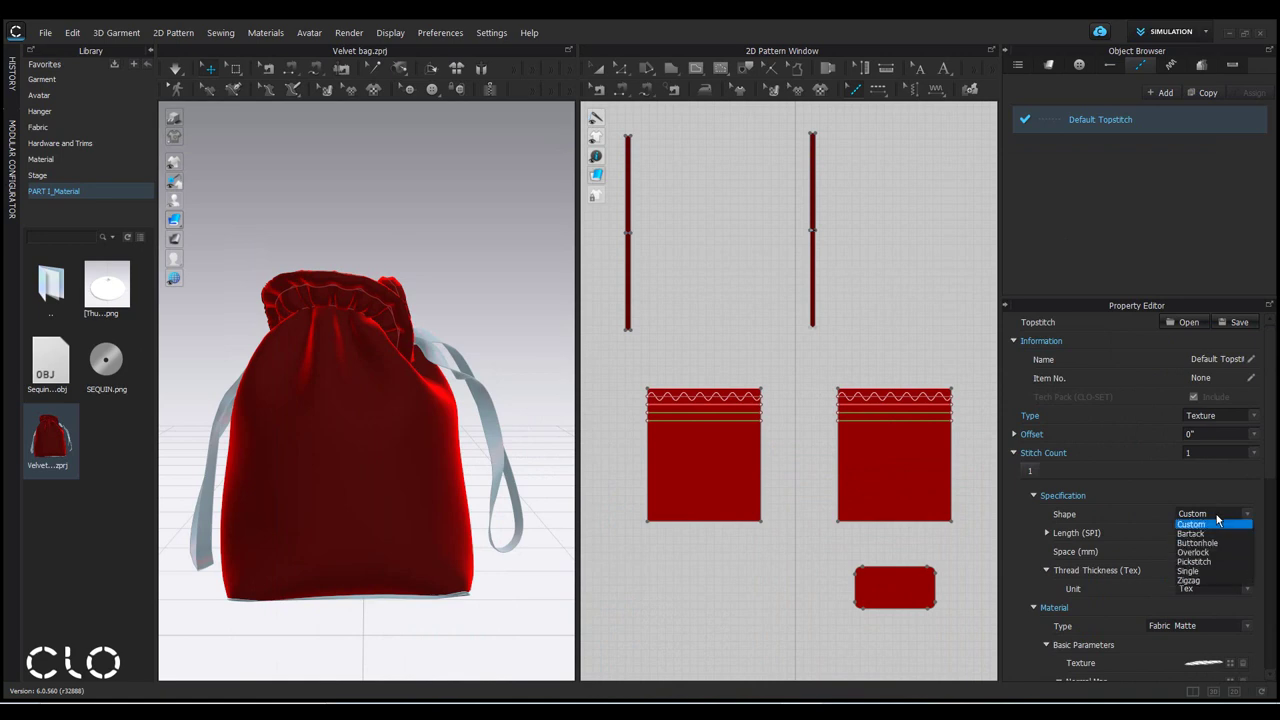
pyautogui.click(1148, 512)
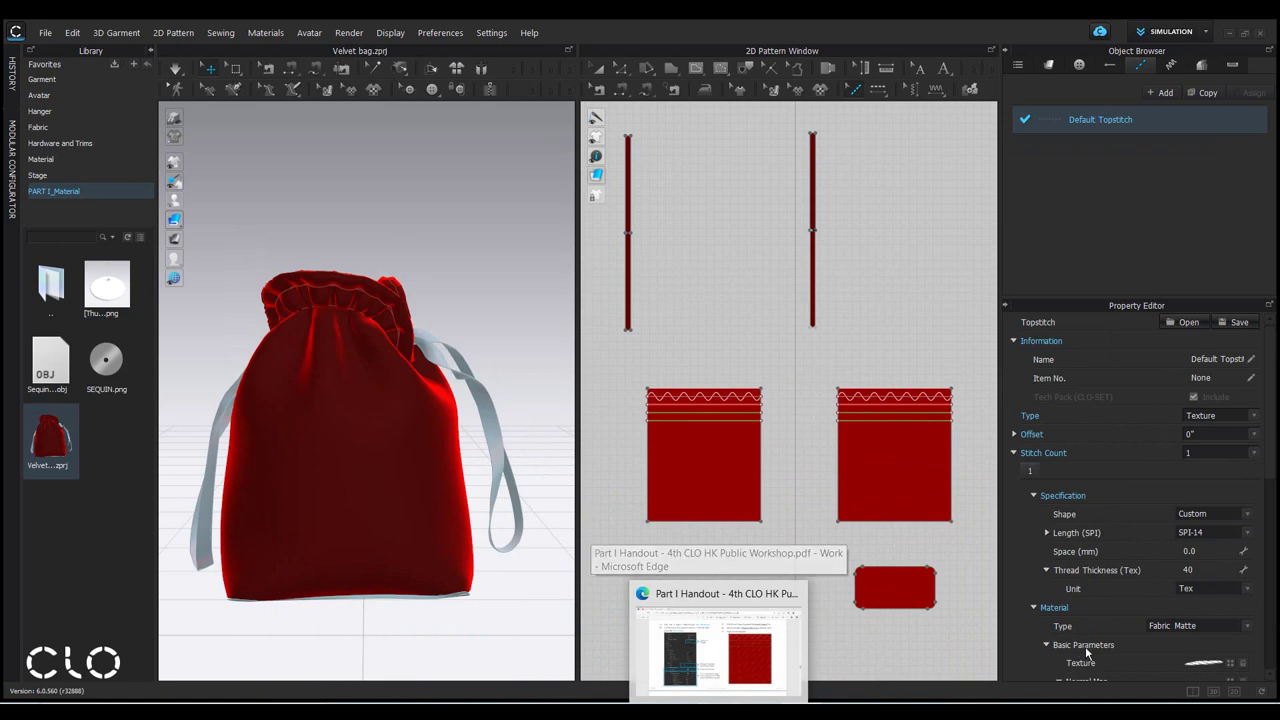
pyautogui.click(1207, 535)
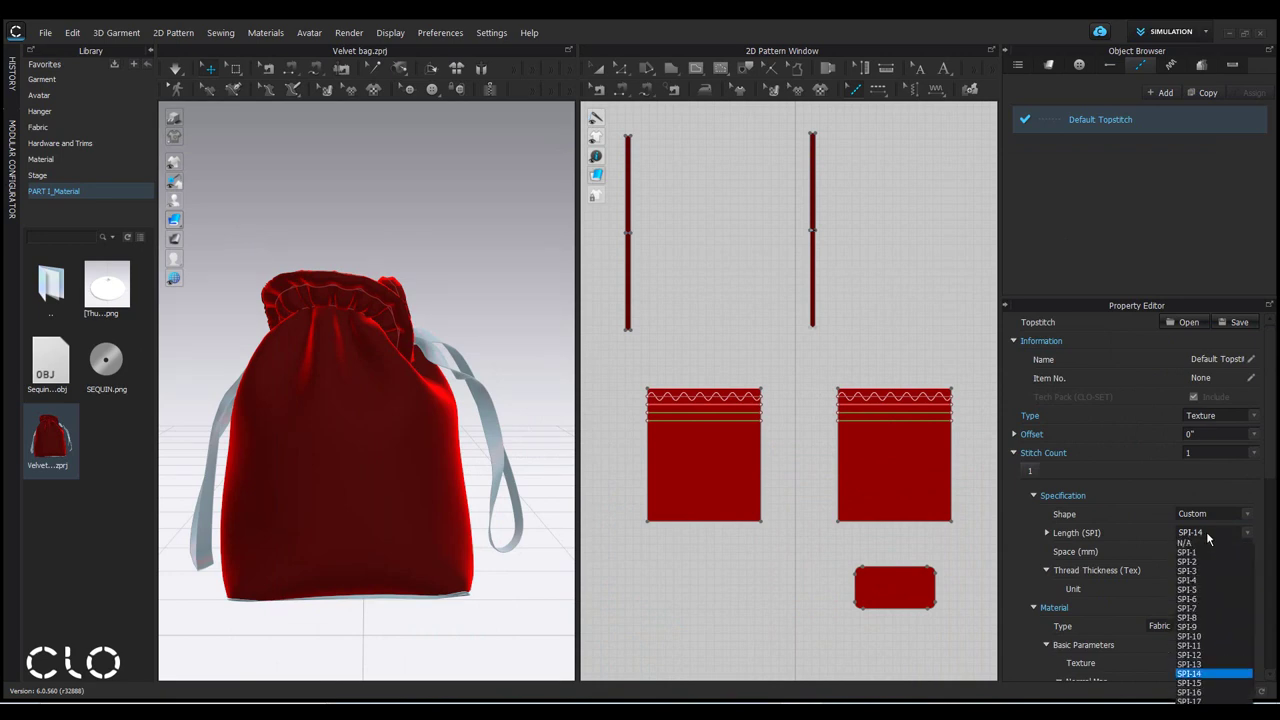
pyautogui.click(1207, 600)
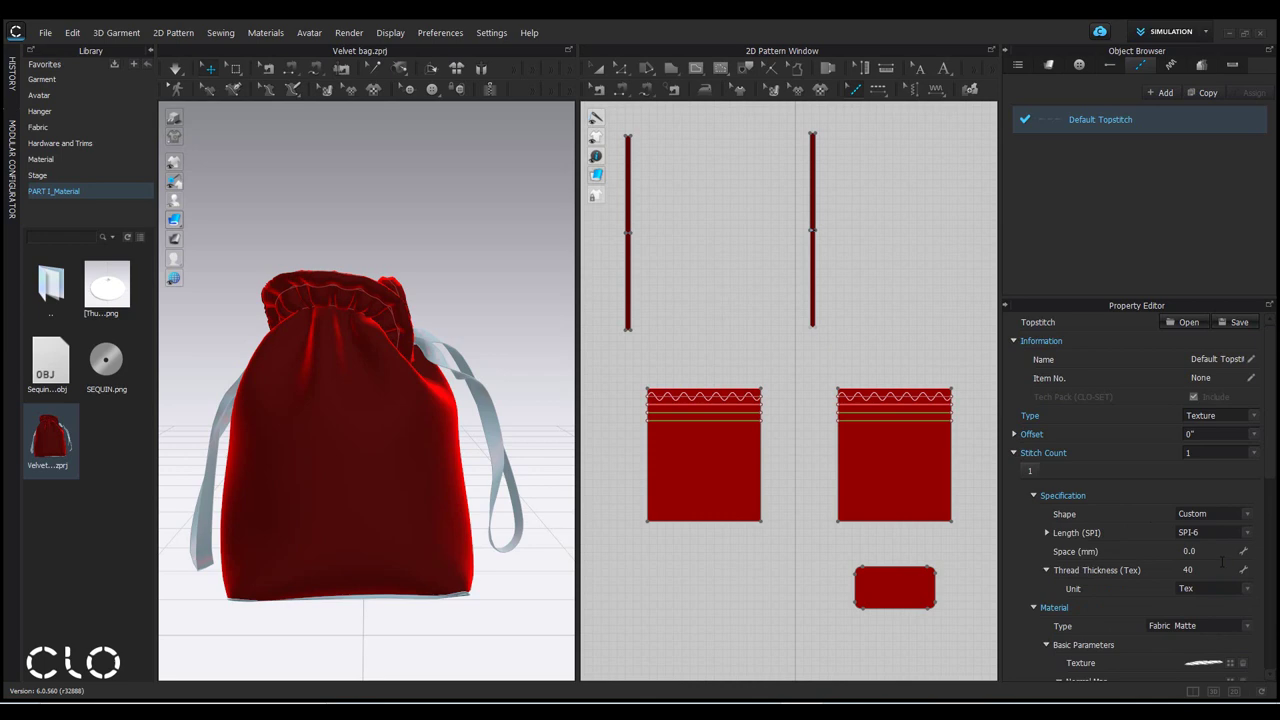
# Step: Change the Default Topstitch's material type to Metal
pyautogui.scroll(-5, 1221, 560)
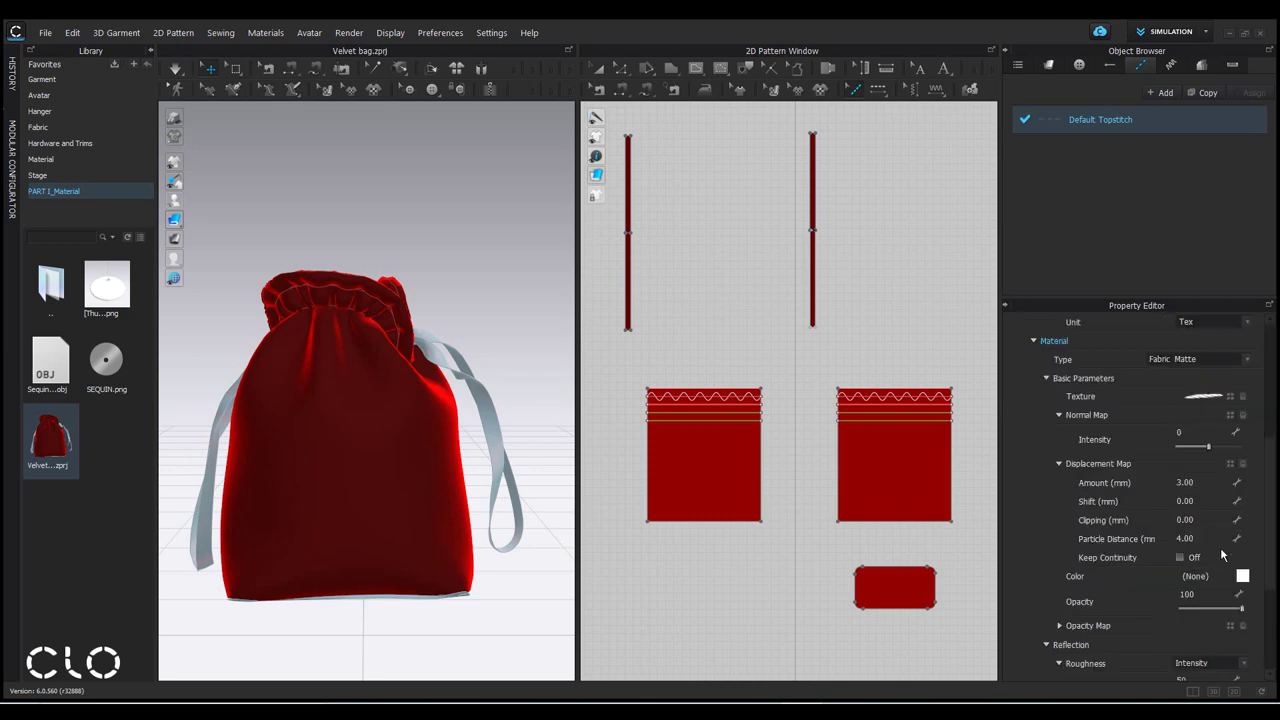
pyautogui.scroll(5, 1198, 492)
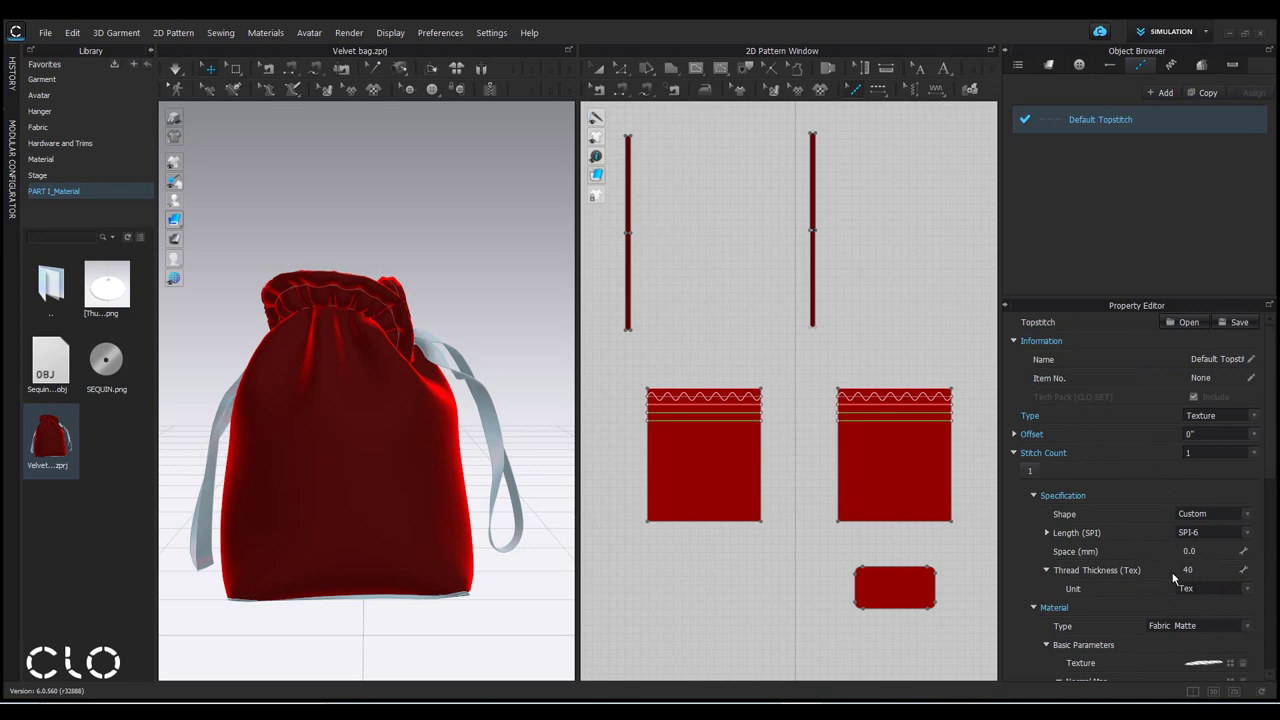
pyautogui.moveTo(1263, 492); pyautogui.dragTo(1278, 560)
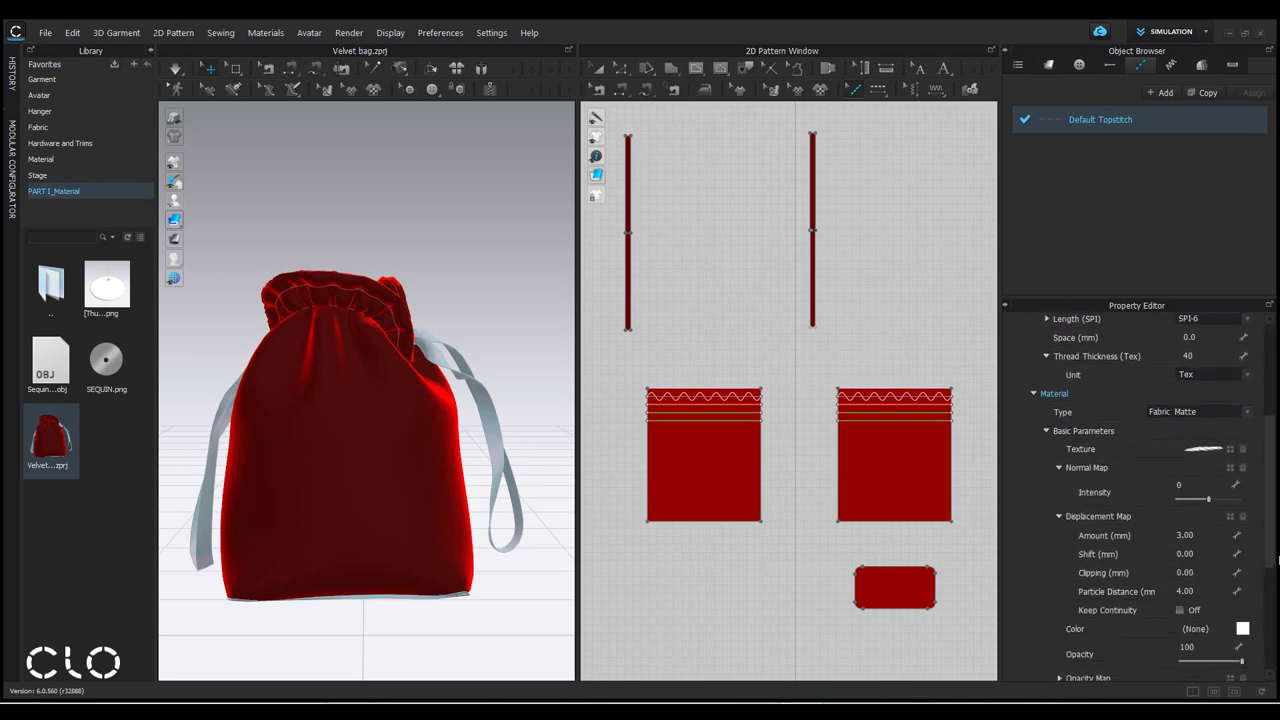
pyautogui.click(1189, 413)
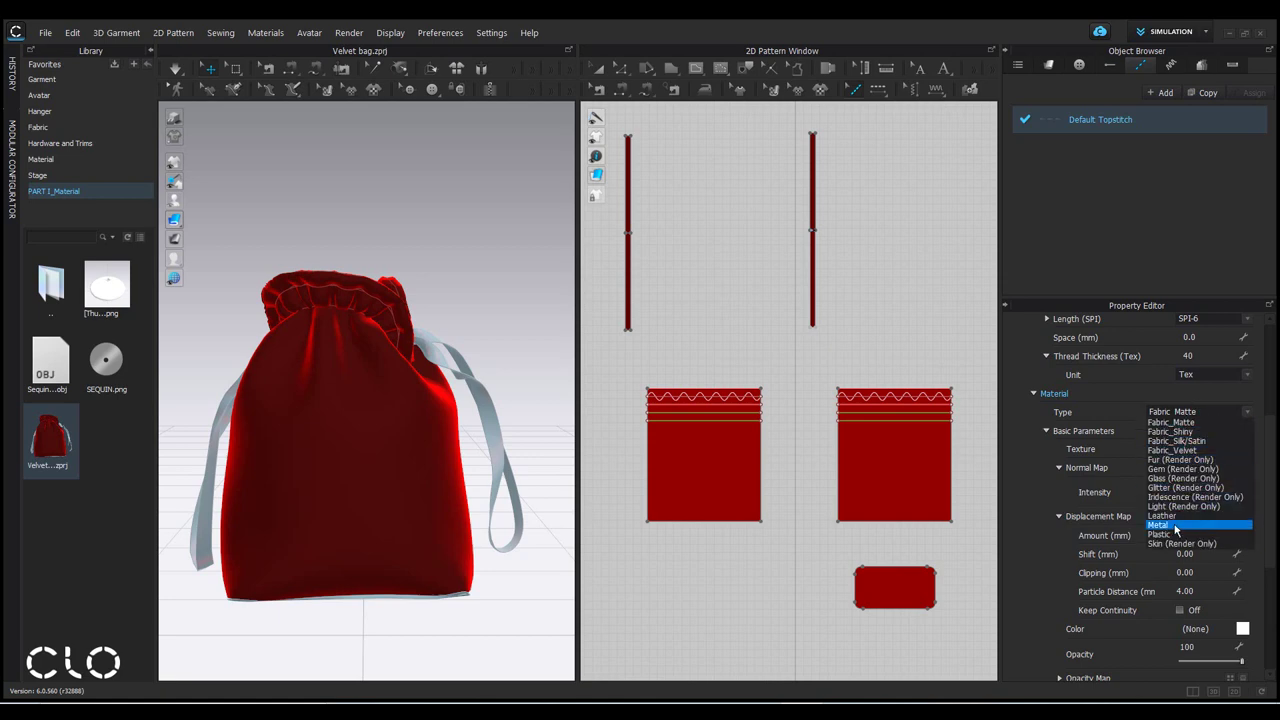
pyautogui.click(1176, 525)
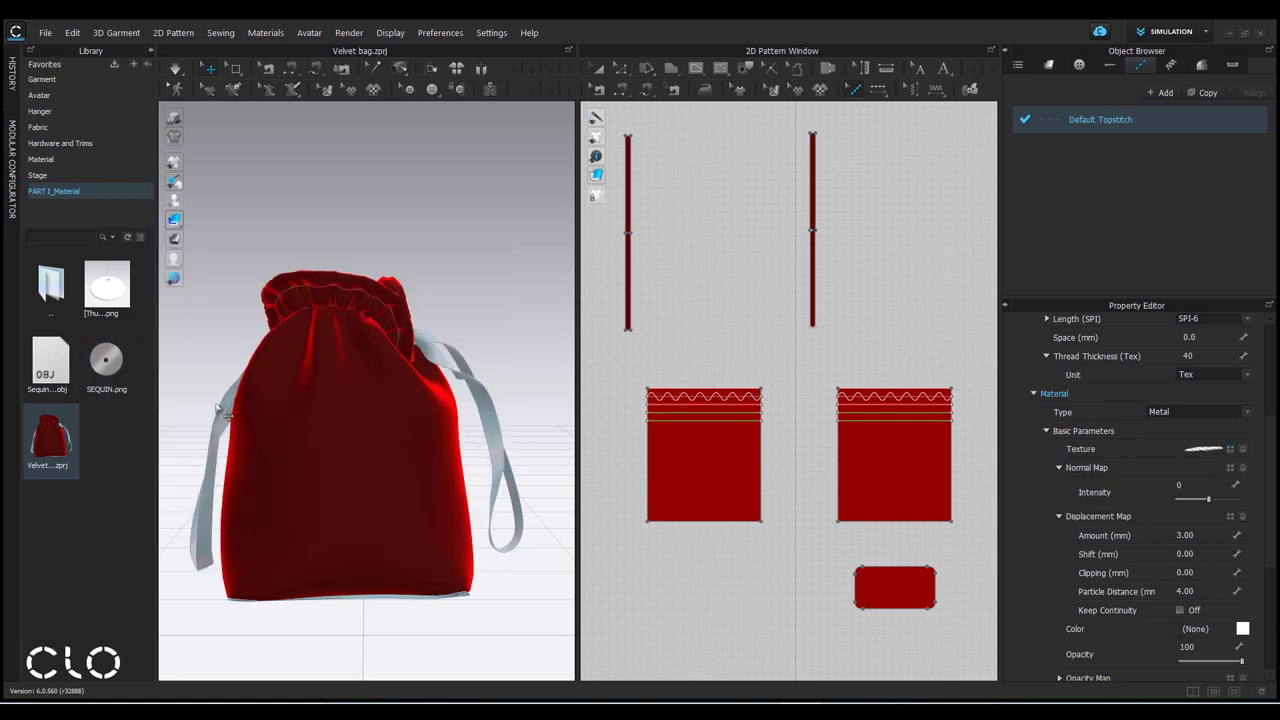
# Step: Apply SEQUIN.png from the I(B)_Sequins folder as the topstitch material's texture
pyautogui.moveTo(116, 360)
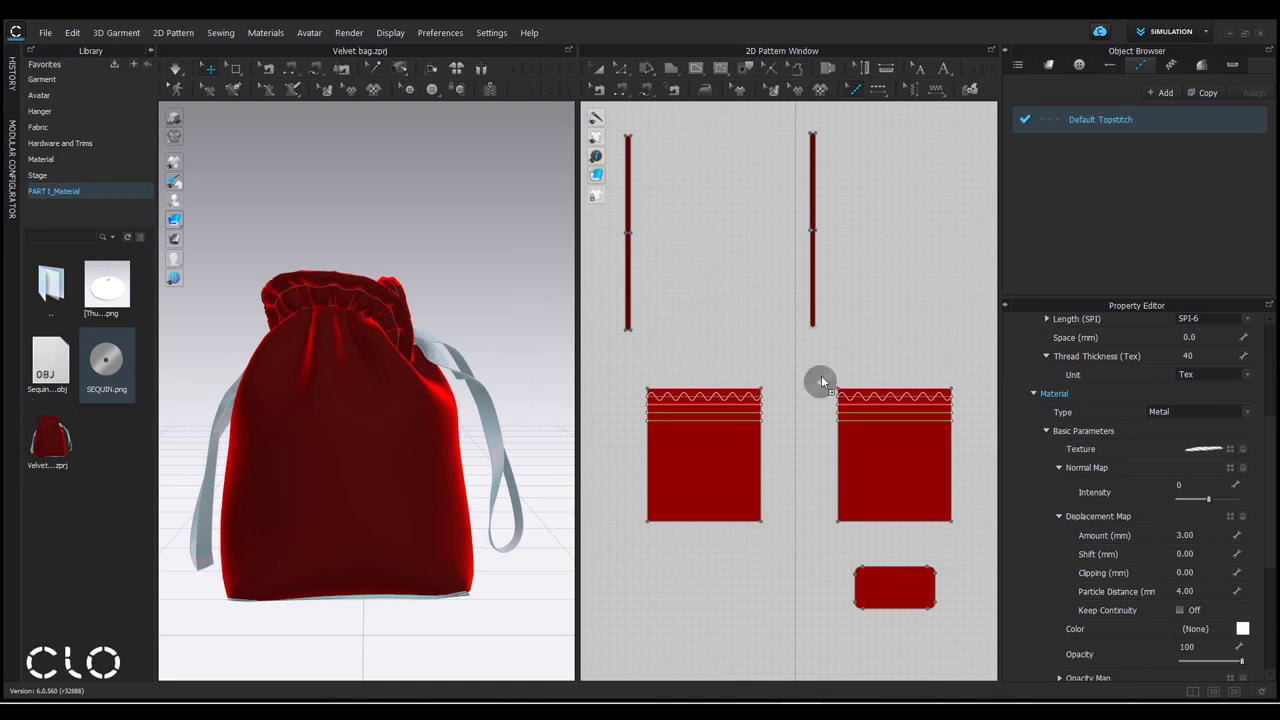
pyautogui.moveTo(115, 380); pyautogui.dragTo(1199, 445)
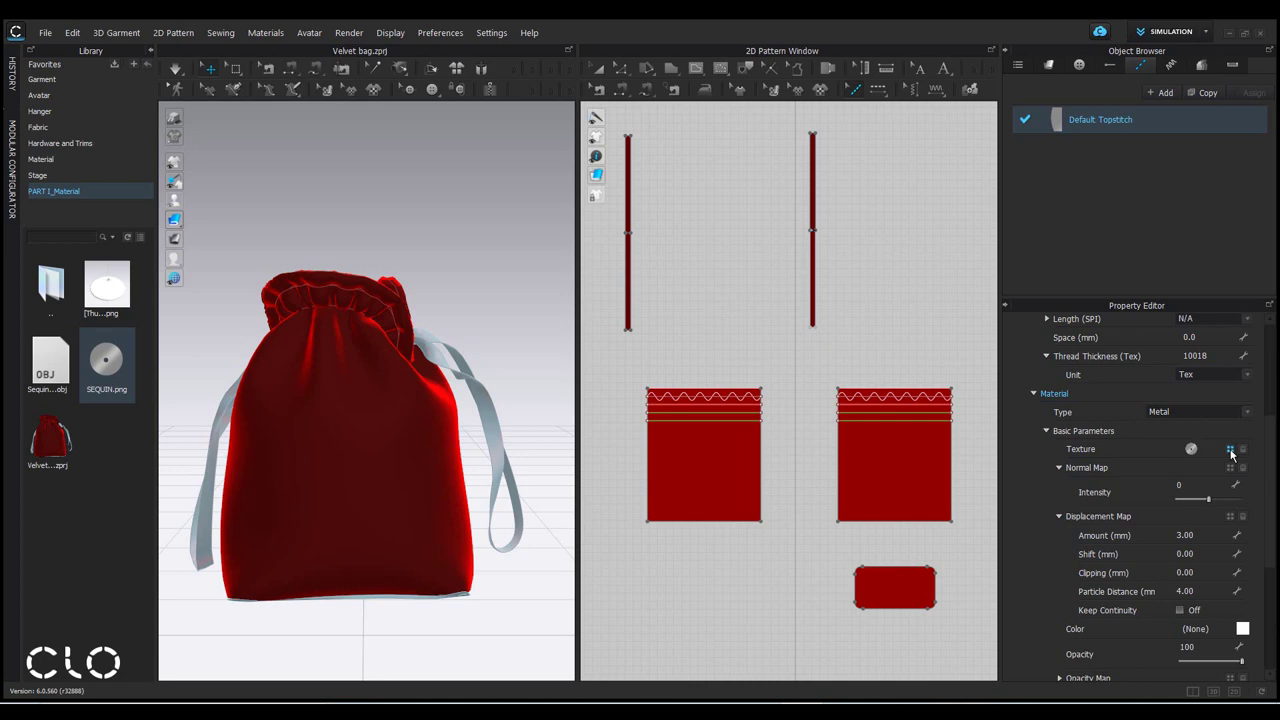
pyautogui.click(1231, 451)
pyautogui.click(341, 171)
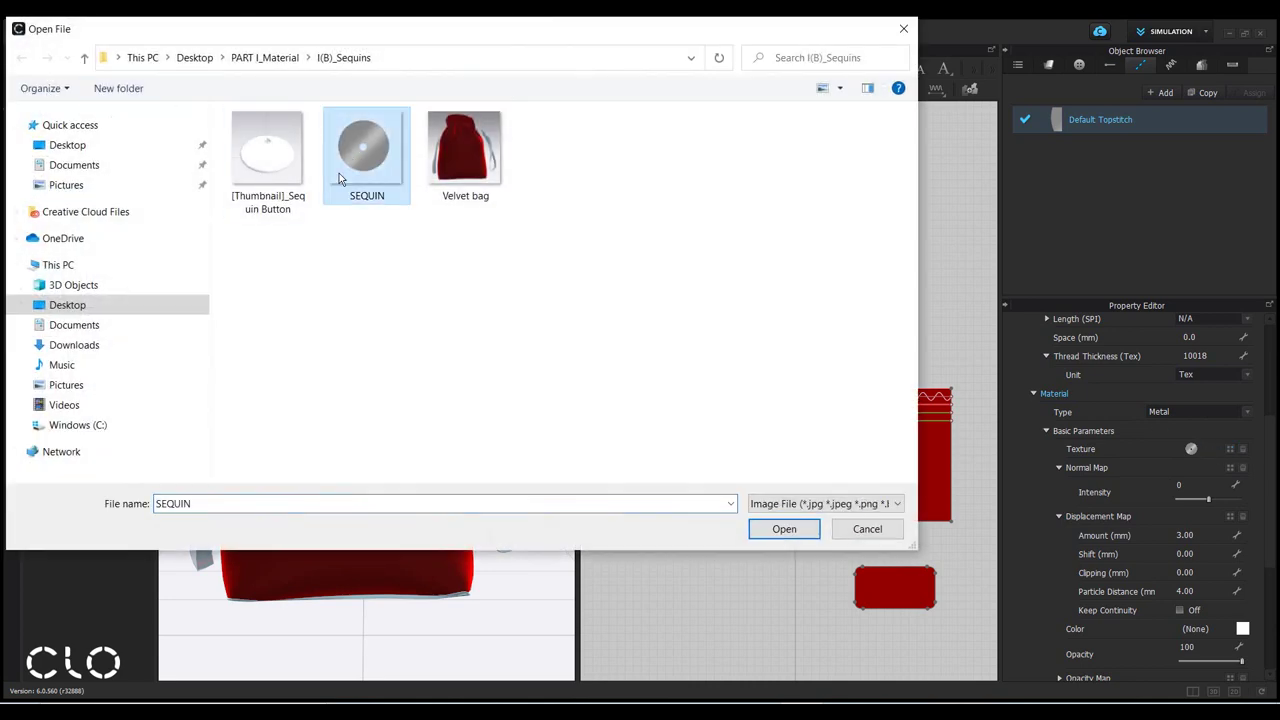
pyautogui.click(775, 532)
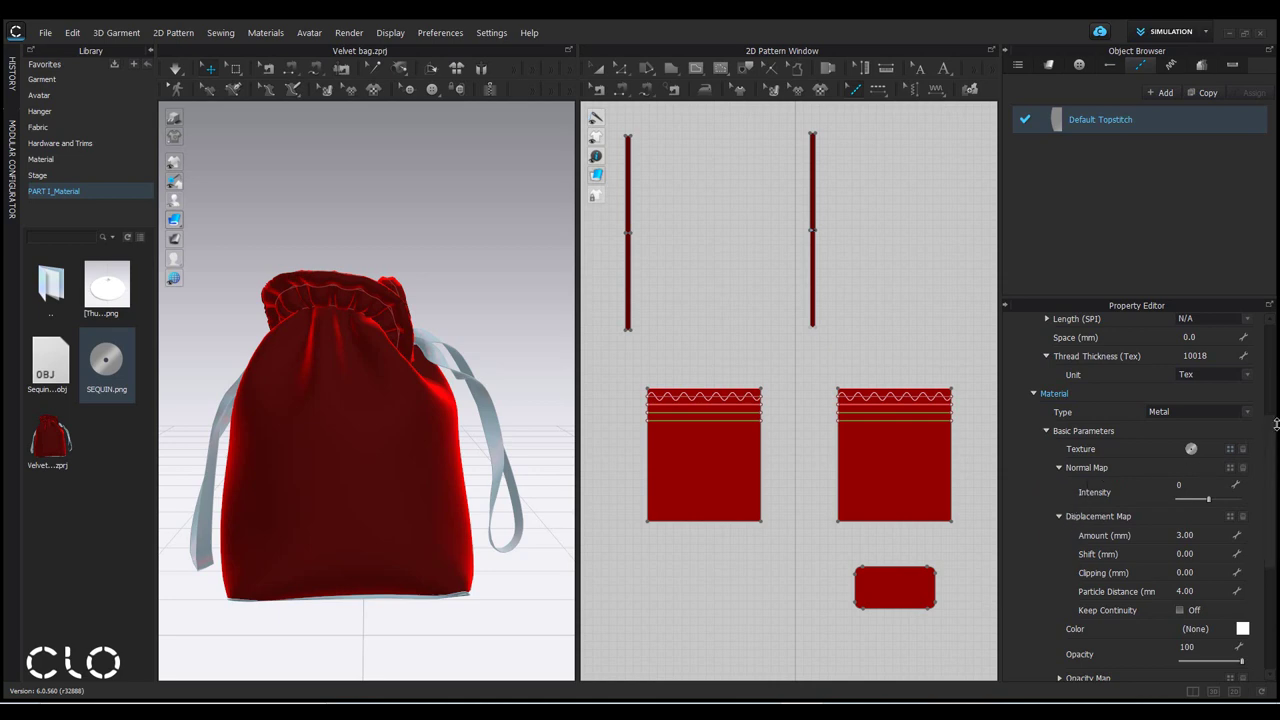
# Step: Apply SEQUIN.png as the topstitch's displacement map and set the displacement amount to 0.10 mm
pyautogui.scroll(-5, 1275, 440)
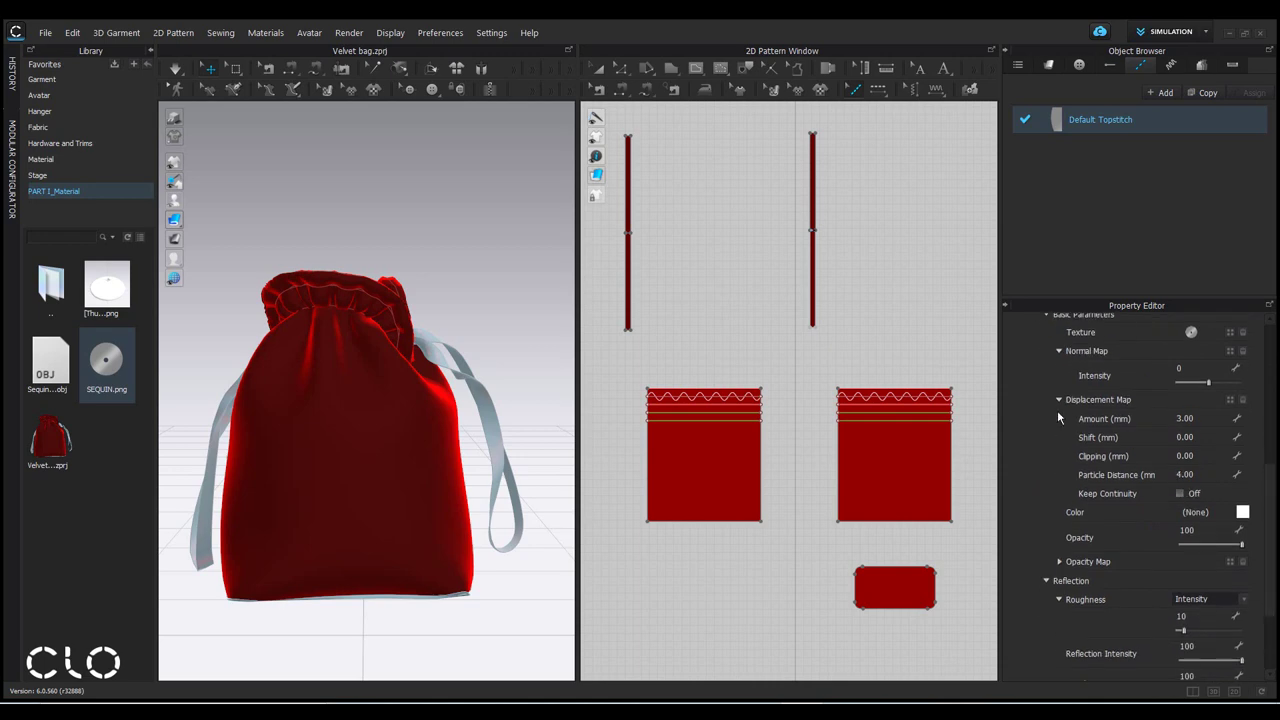
pyautogui.moveTo(104, 366)
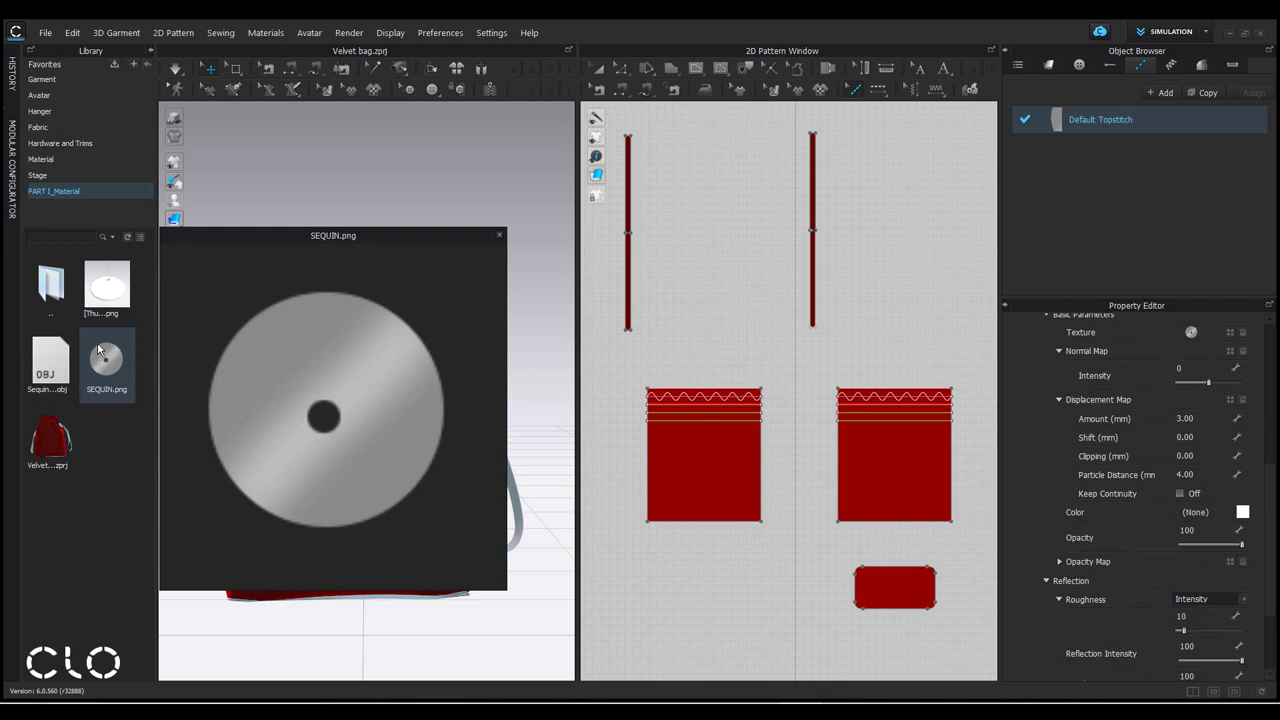
pyautogui.moveTo(101, 350); pyautogui.dragTo(293, 365)
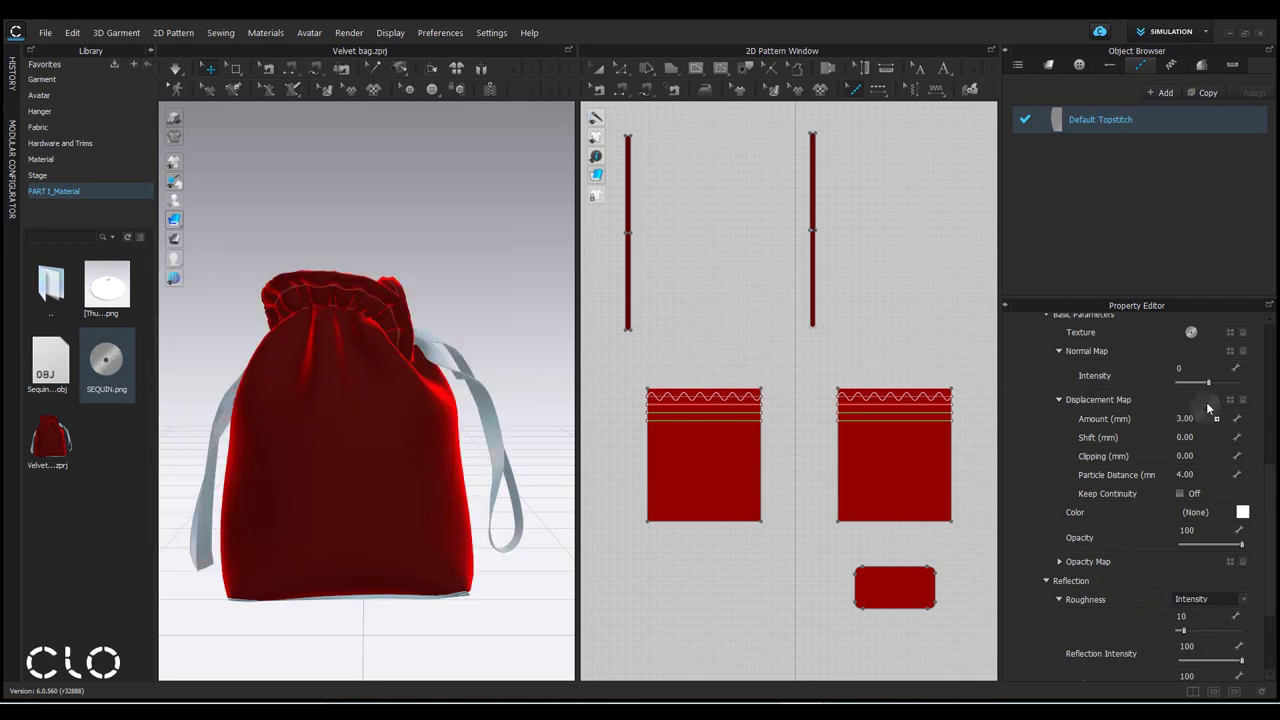
pyautogui.moveTo(1204, 397); pyautogui.dragTo(1204, 397)
pyautogui.click(1203, 419)
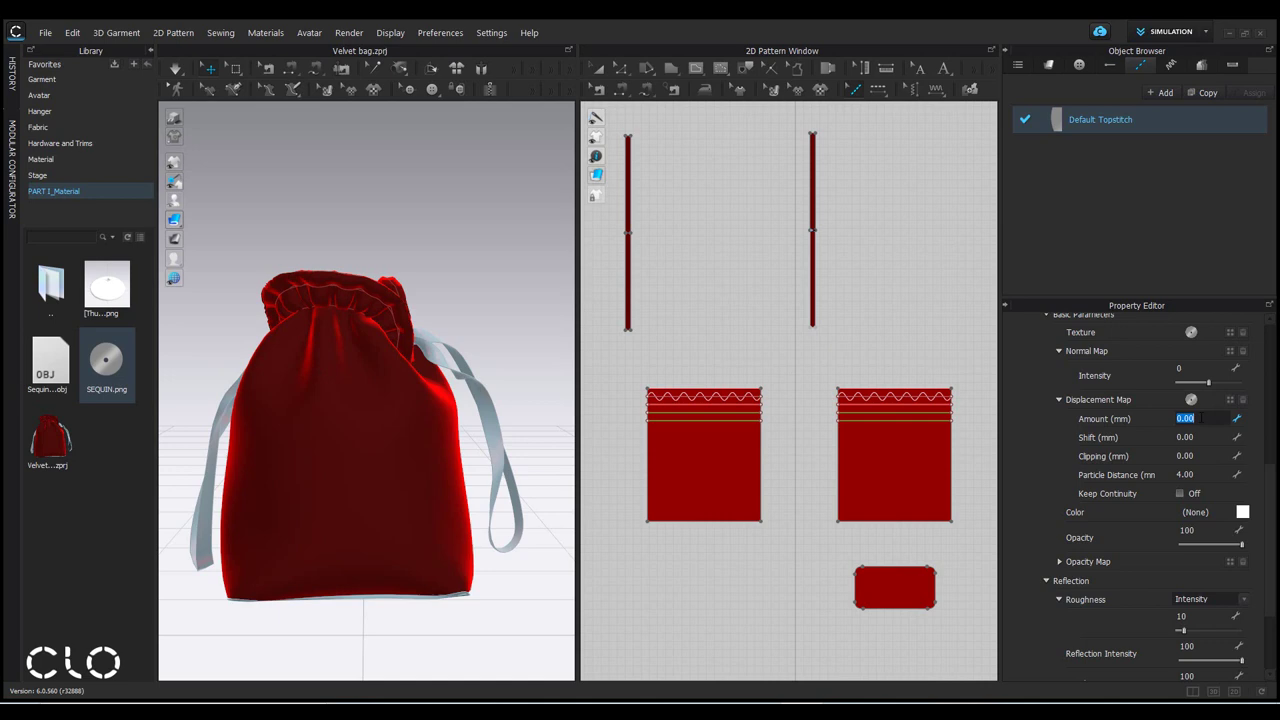
pyautogui.write('0.10')
# Step: Set the displacement map's particle distance to 1 mm and turn on Keep Continuity
pyautogui.click(1219, 474)
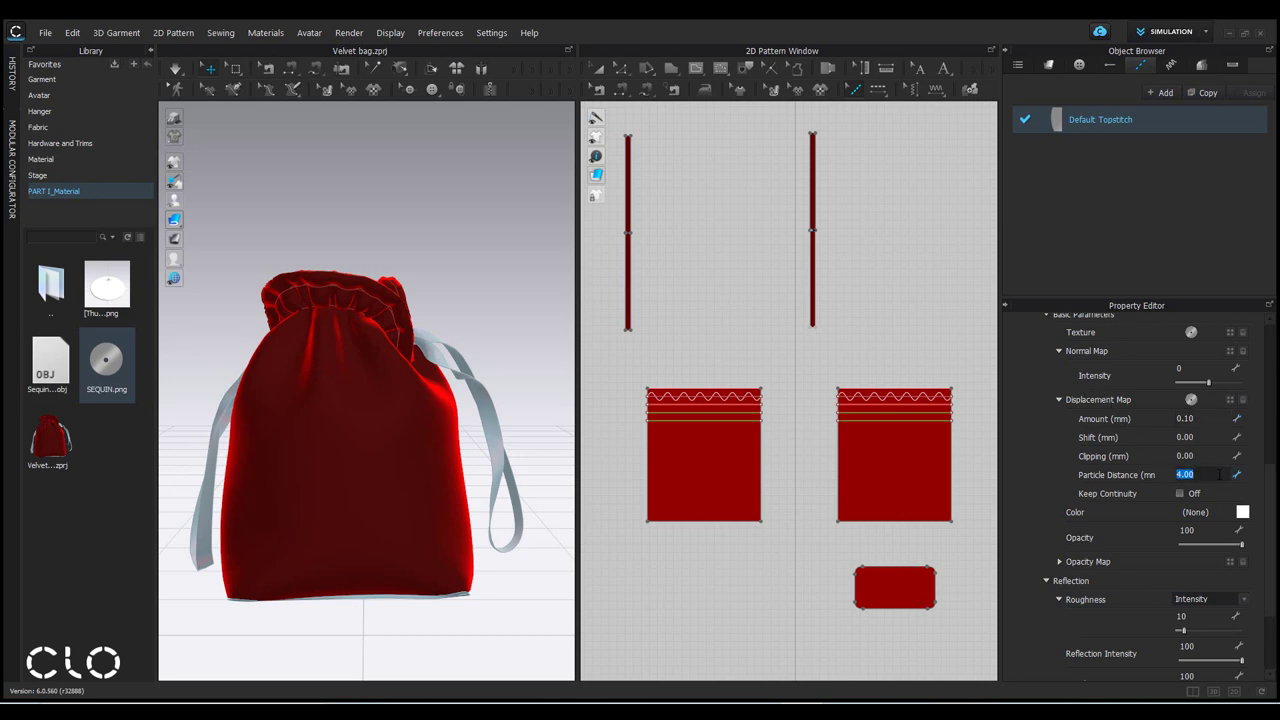
pyautogui.write('1')
pyautogui.click(1182, 494)
# Step: Set the sequin topstitch's length to SPI-6 and its thread thickness to 40 Tex
pyautogui.moveTo(1269, 492); pyautogui.dragTo(1277, 322)
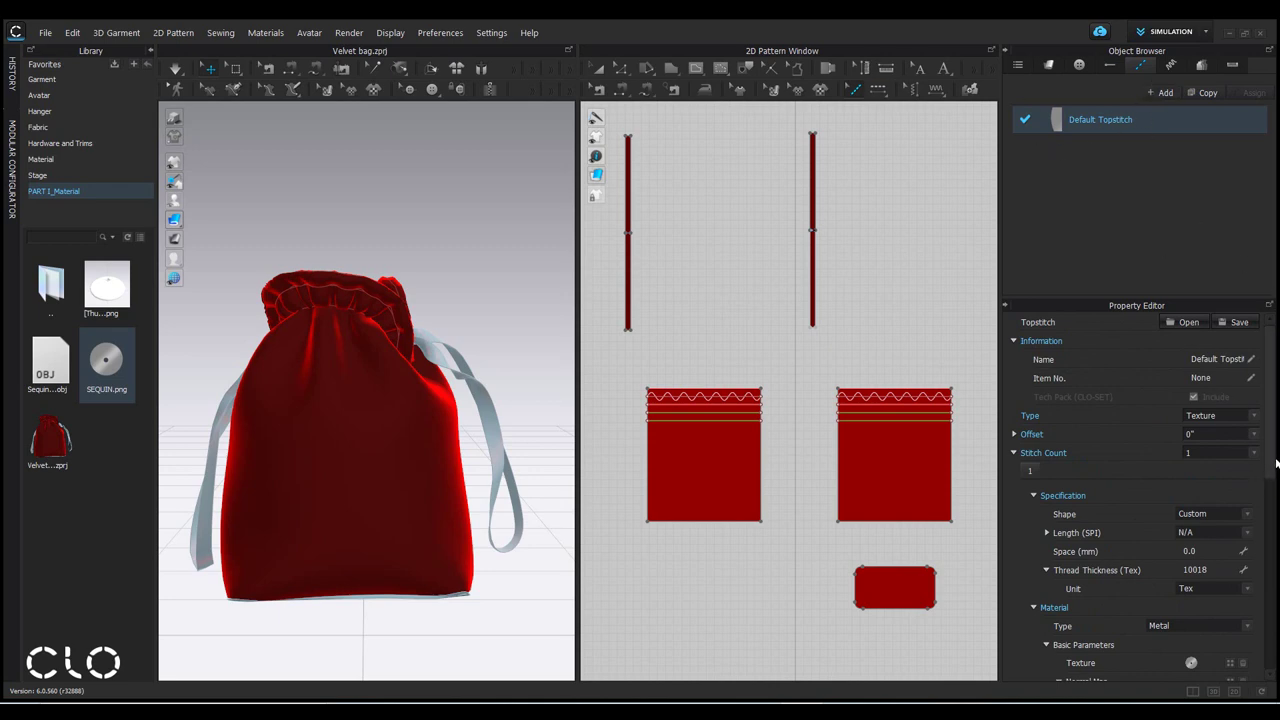
pyautogui.click(1214, 531)
pyautogui.click(1208, 598)
pyautogui.click(1205, 570)
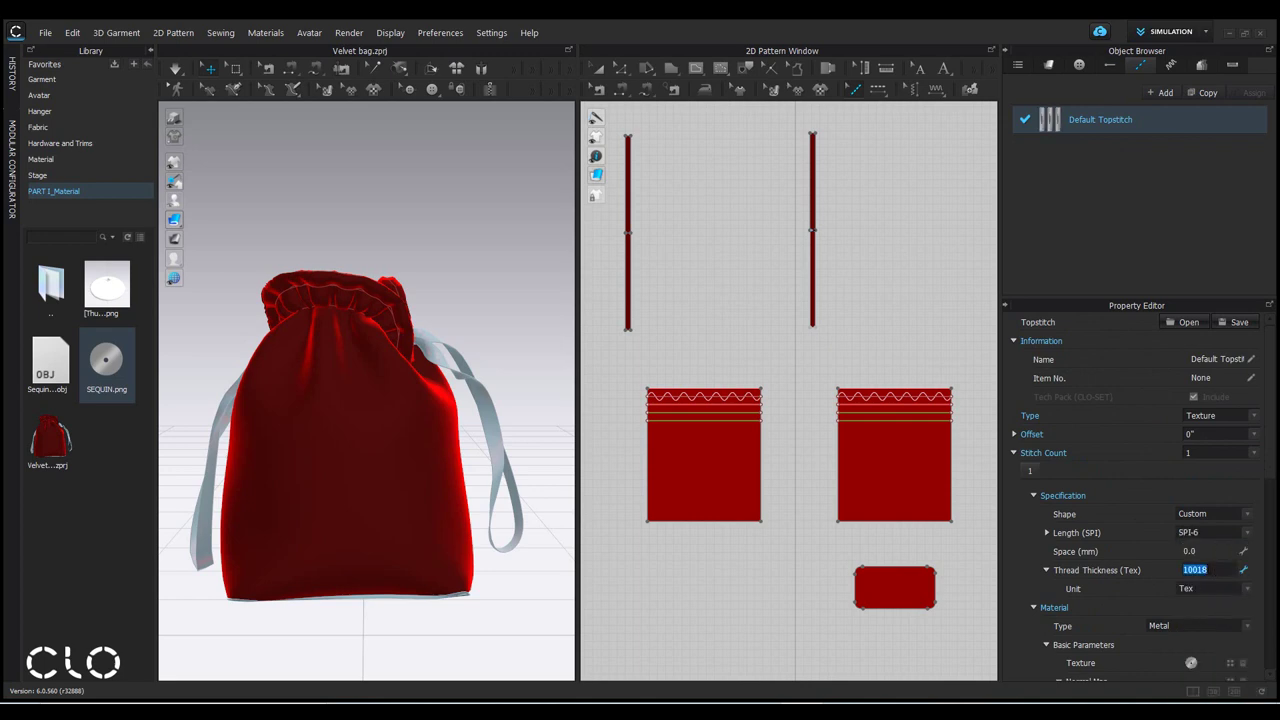
pyautogui.write('40')
pyautogui.press('Return')
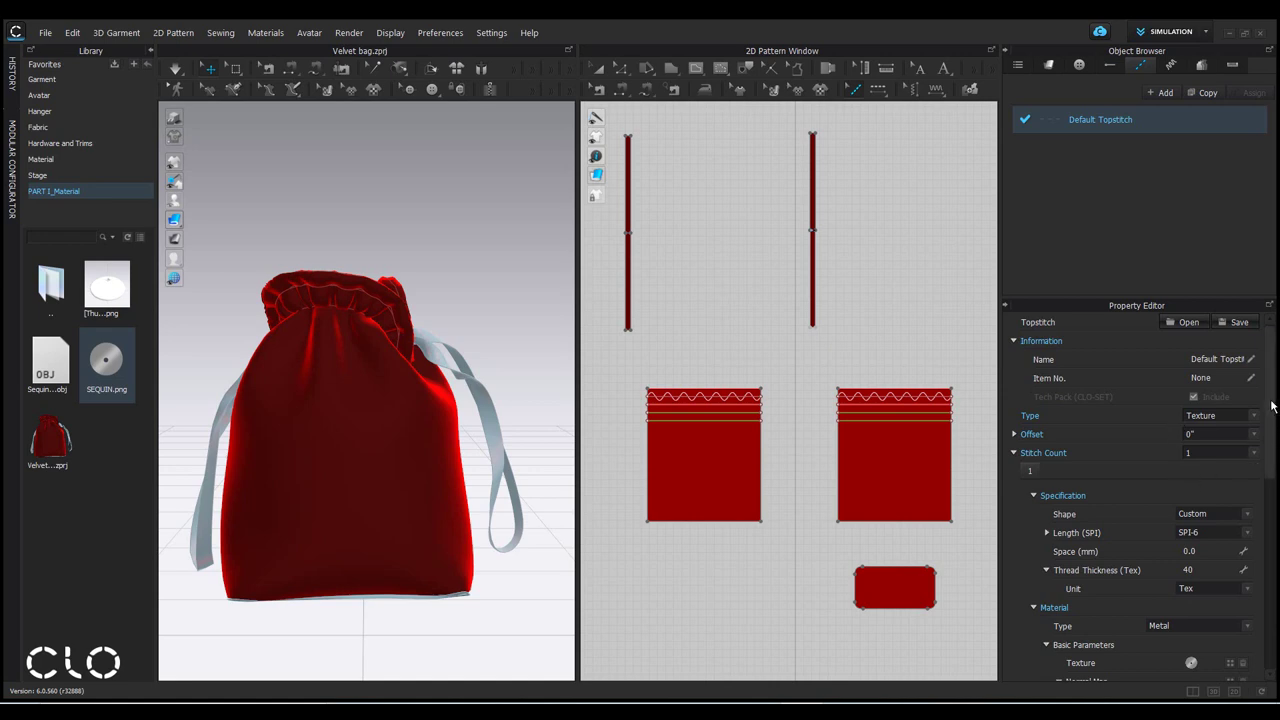
# Step: Compare the topstitch's material and displacement settings with the handout's sequin page, and return to CLO
pyautogui.scroll(-3, 1272, 408)
pyautogui.scroll(-3, 1140, 500)
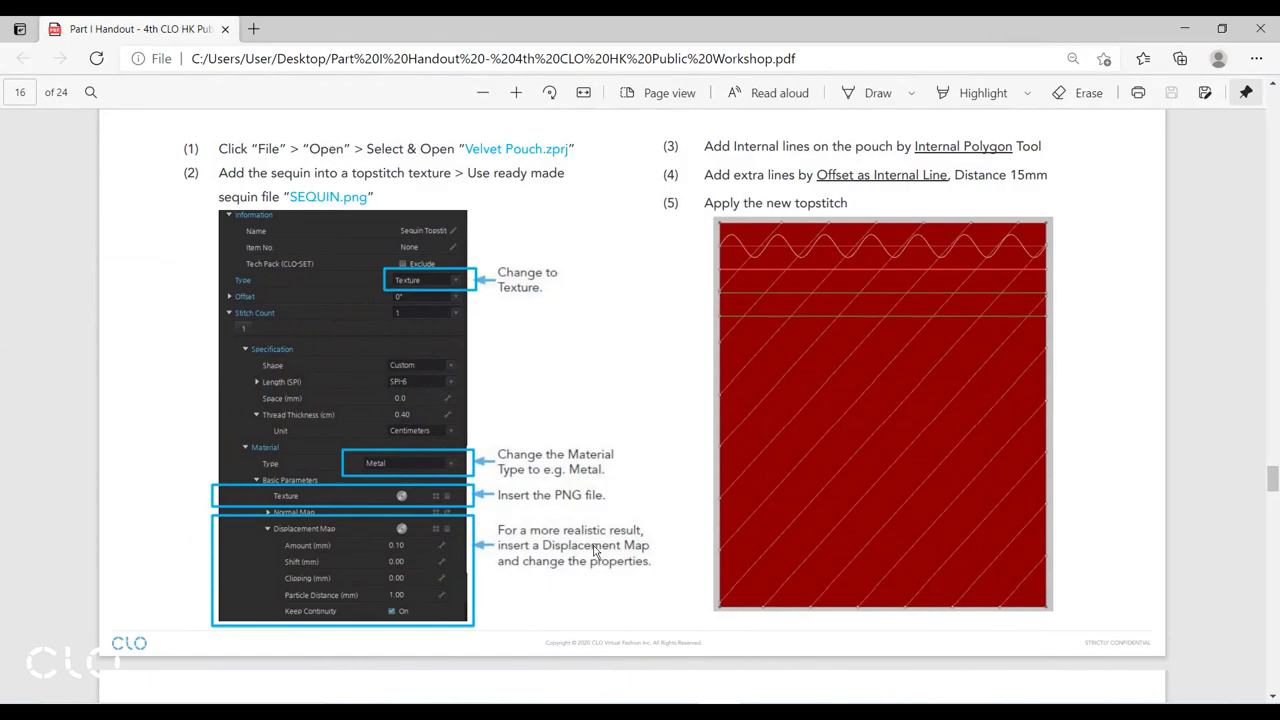
pyautogui.click(1182, 29)
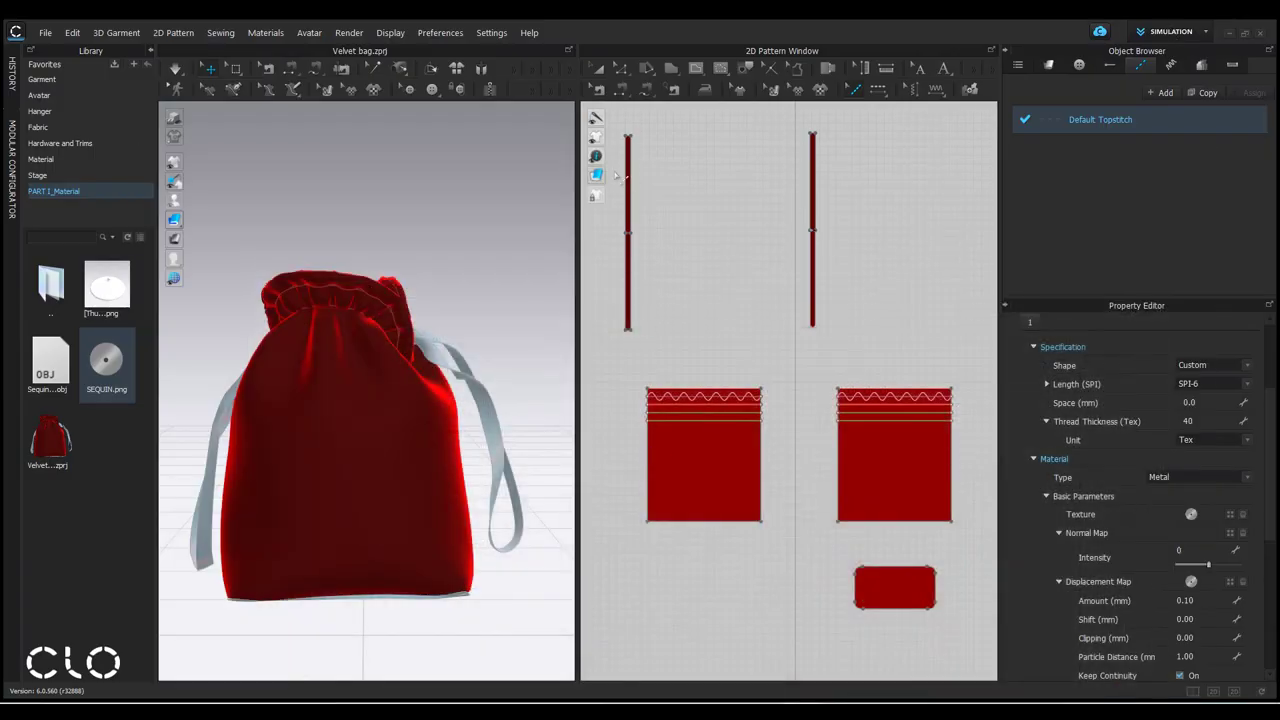
# Step: Draw a diagonal internal line about 63 mm long across the upper-left corner of the left square bag pattern
pyautogui.scroll(2, 838, 418)
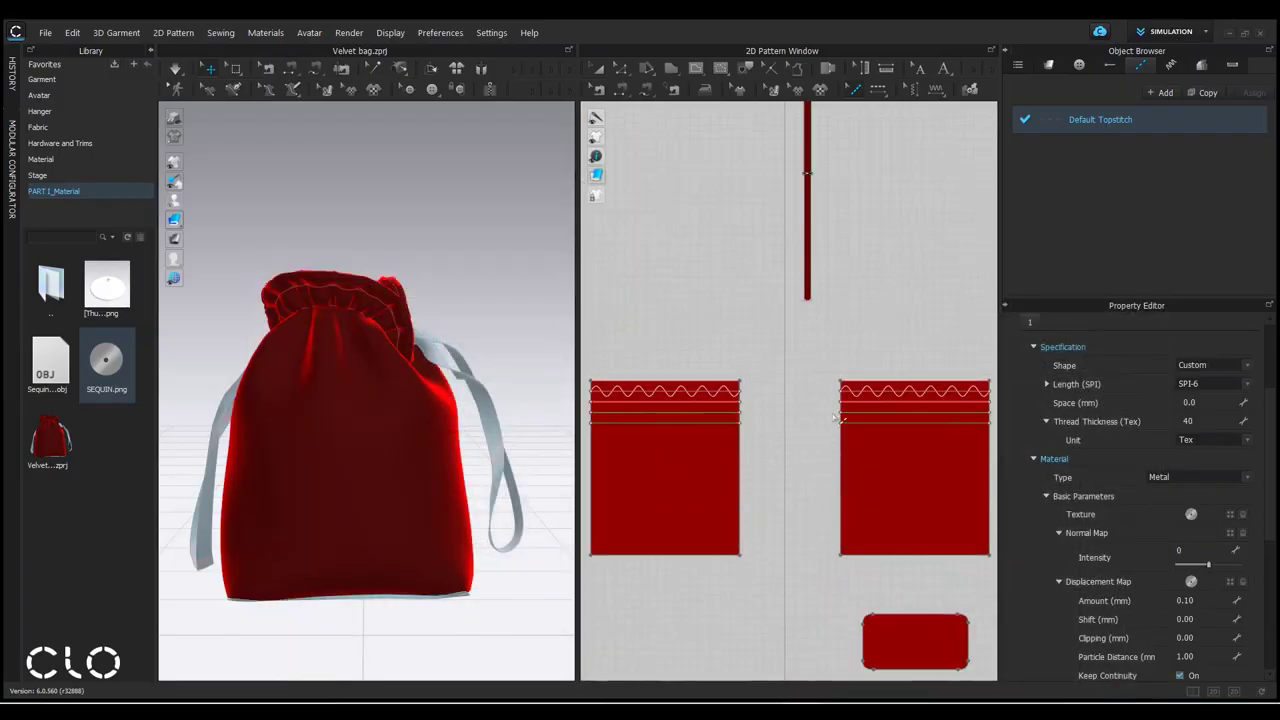
pyautogui.moveTo(886, 406); pyautogui.dragTo(903, 271, button='right')
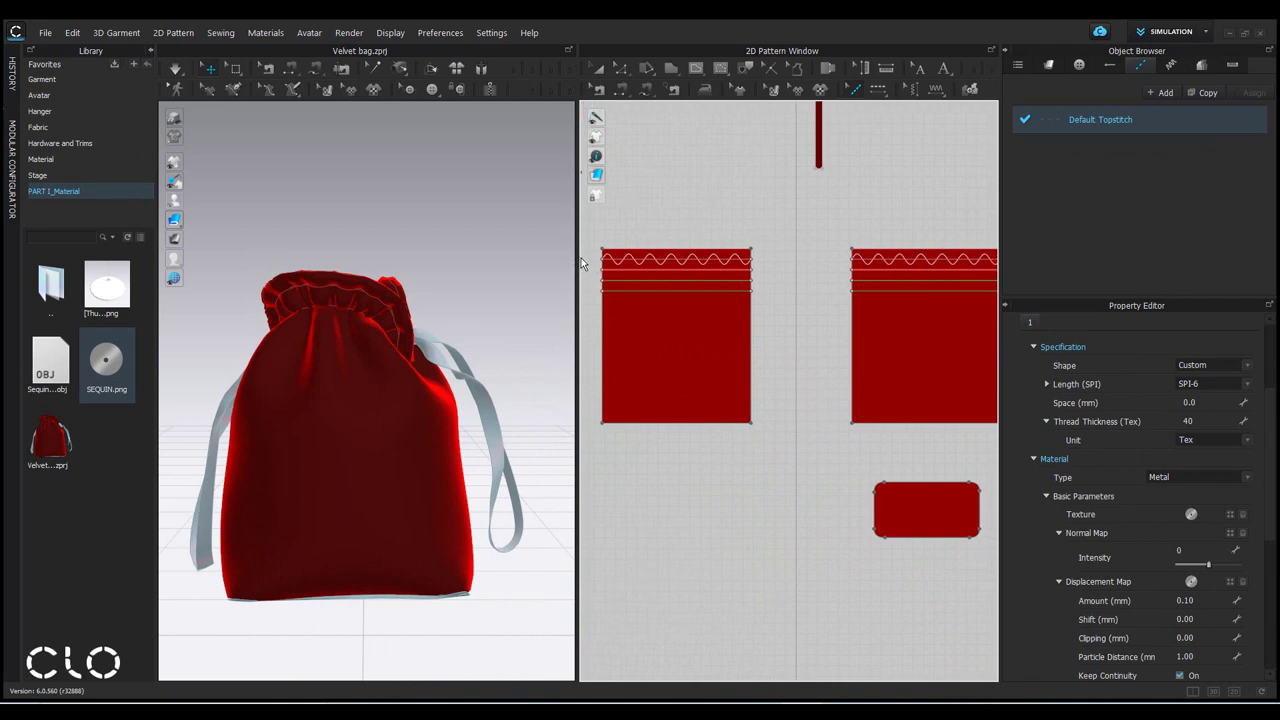
pyautogui.moveTo(583, 263); pyautogui.dragTo(439, 255)
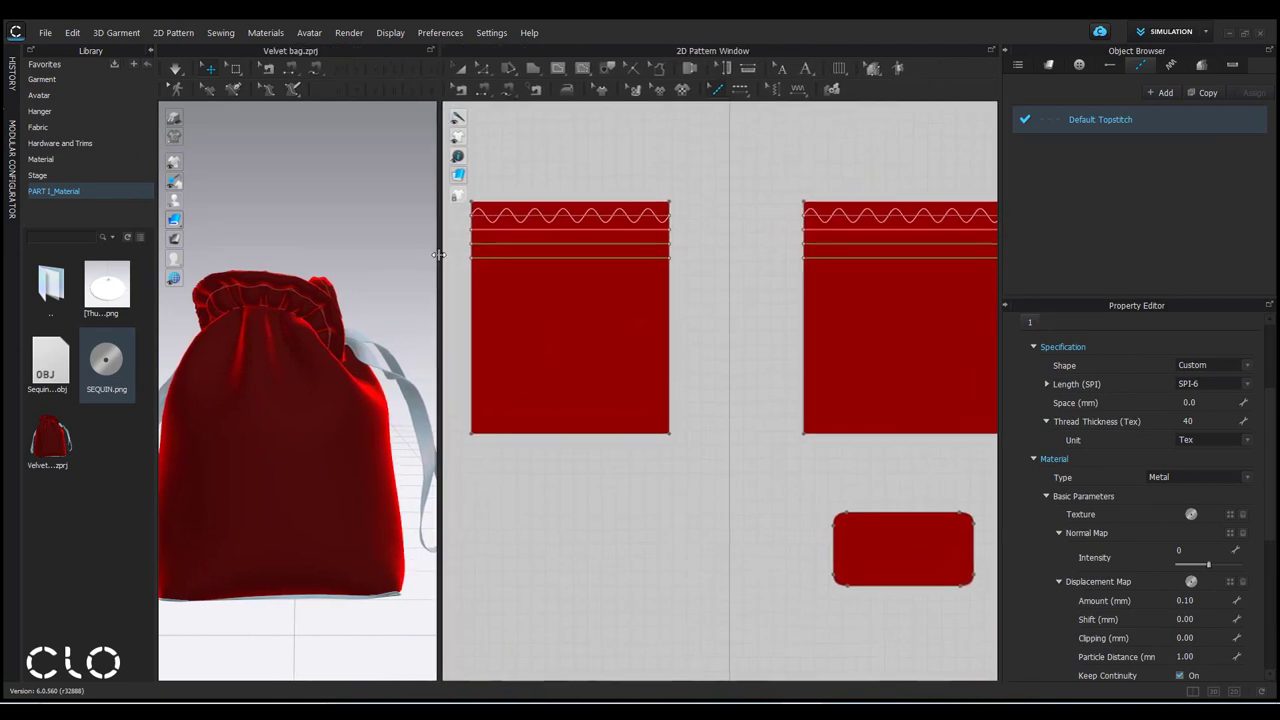
pyautogui.moveTo(694, 309); pyautogui.dragTo(751, 563, button='right')
pyautogui.scroll(-2, 748, 500)
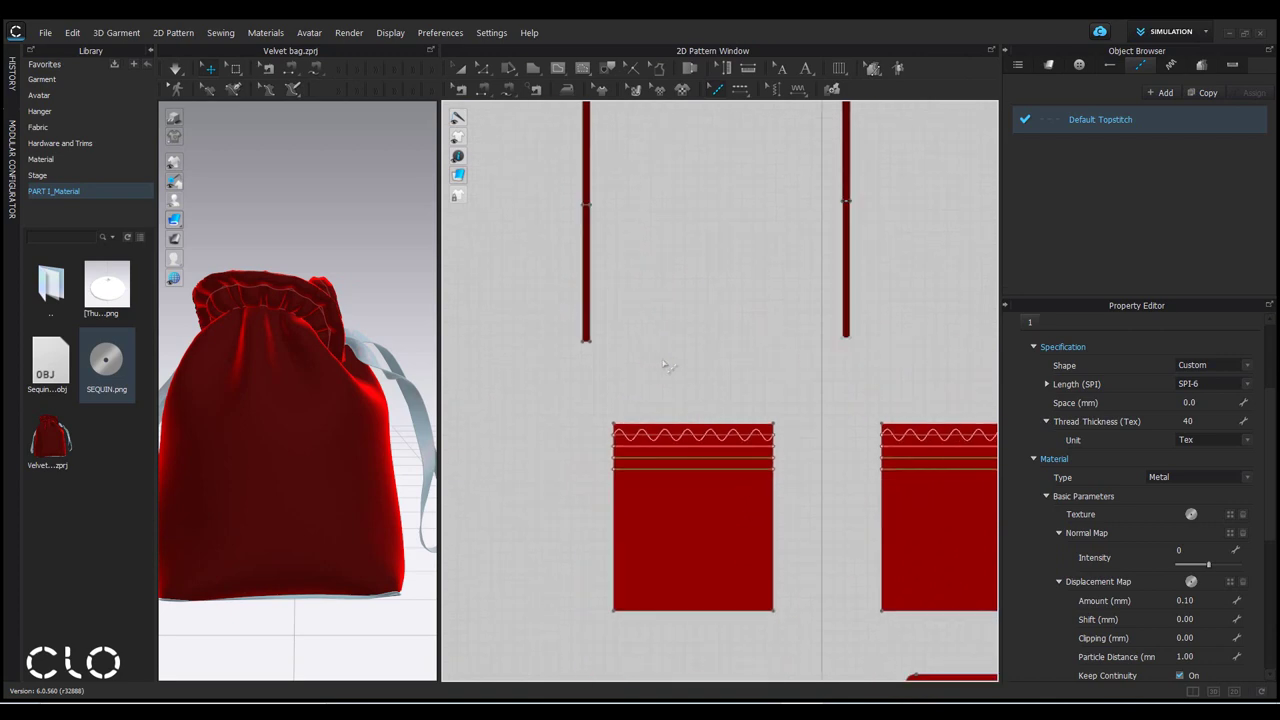
pyautogui.scroll(3, 631, 470)
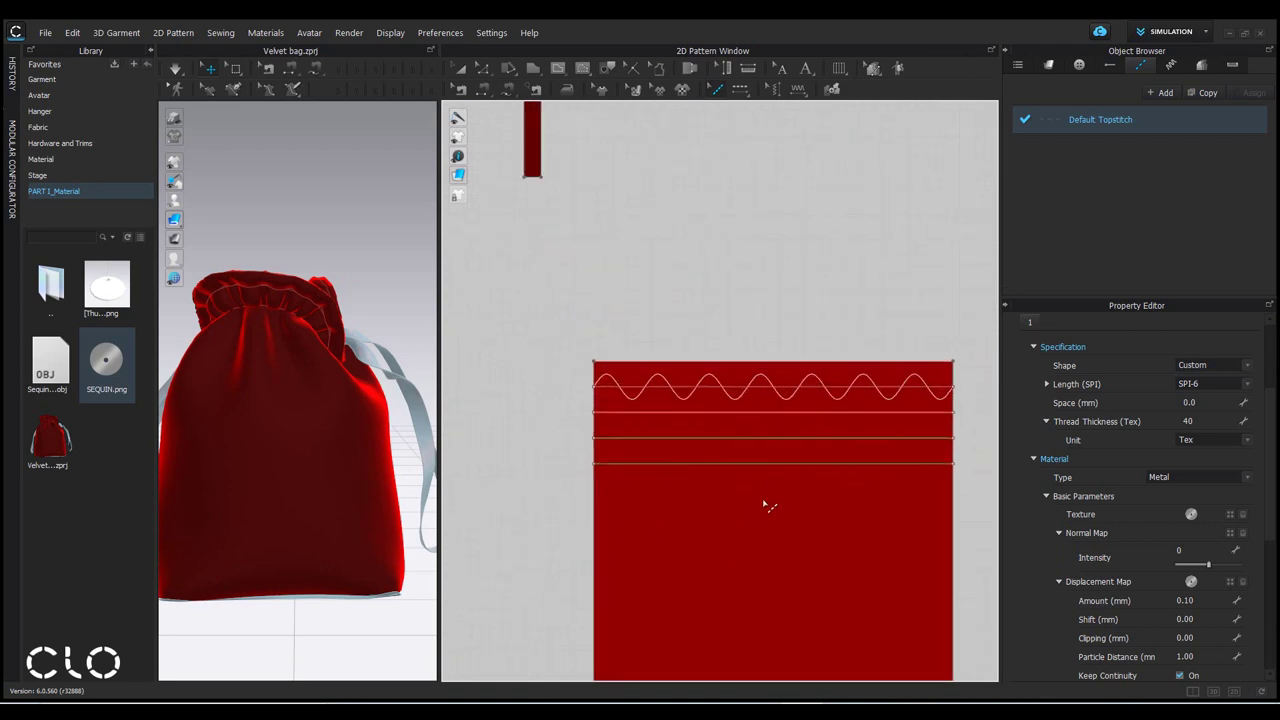
pyautogui.scroll(-2, 745, 440)
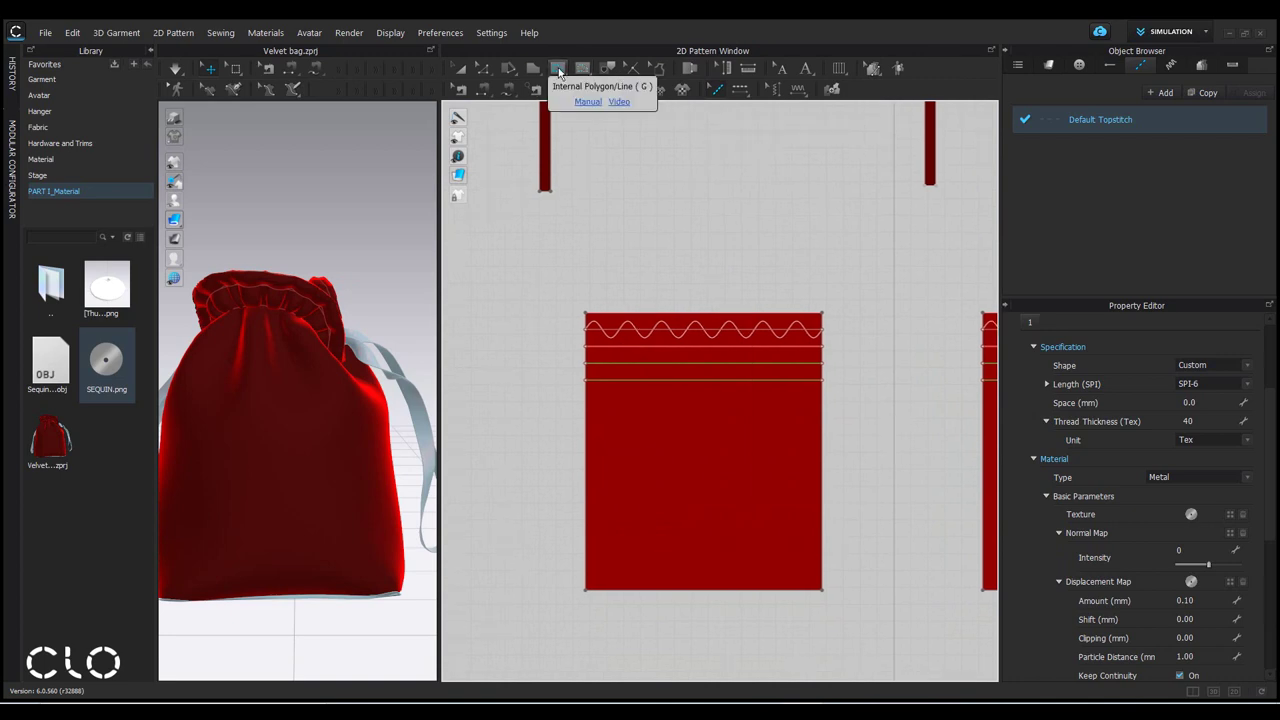
pyautogui.click(558, 72)
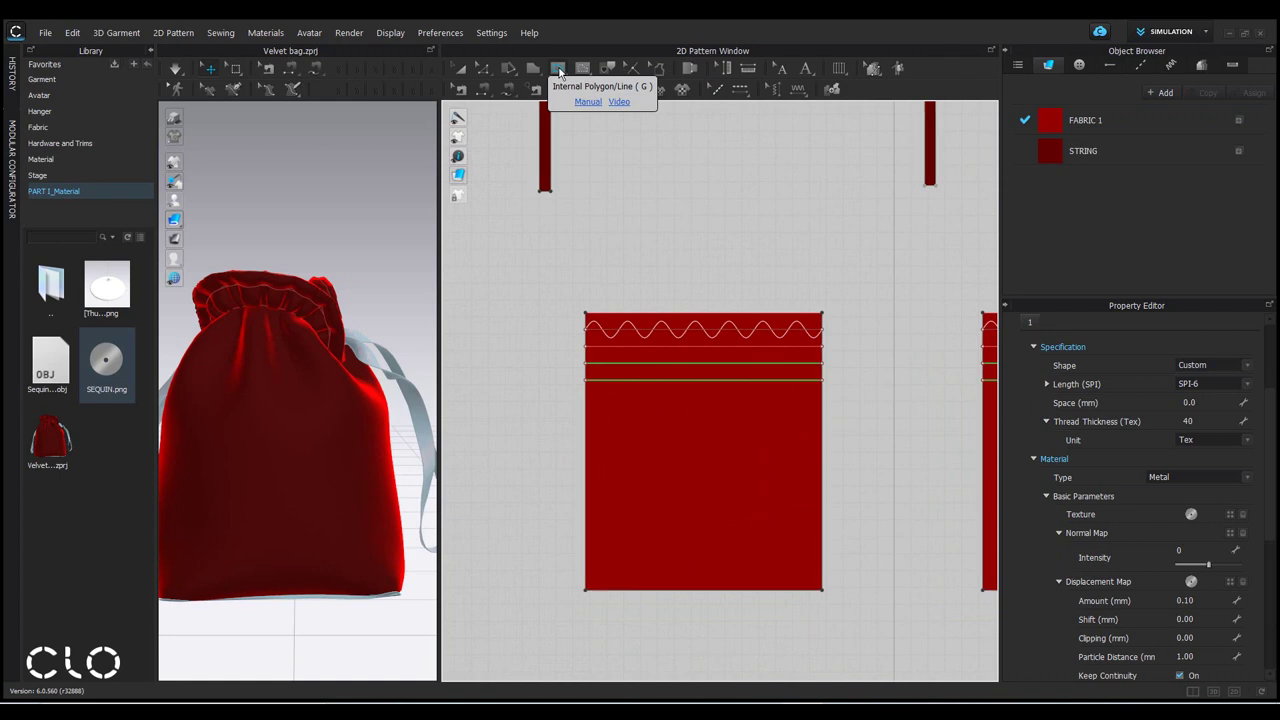
pyautogui.click(590, 395)
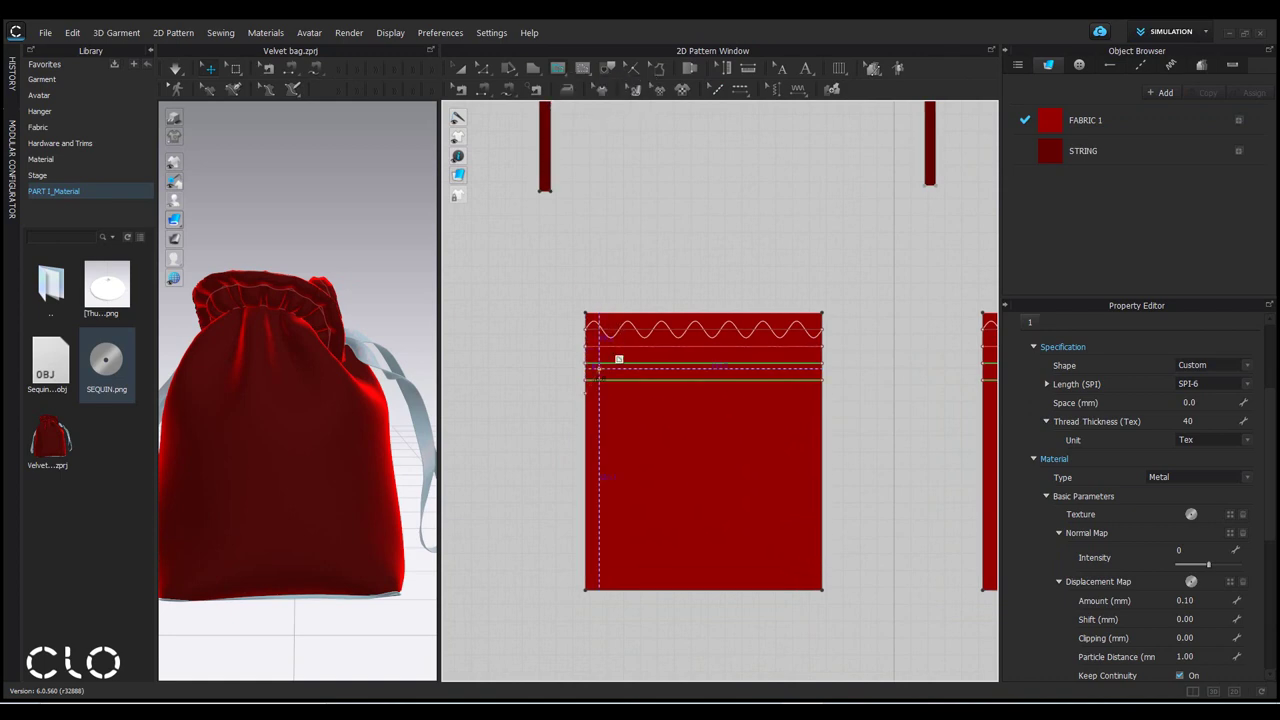
pyautogui.doubleClick(655, 315)
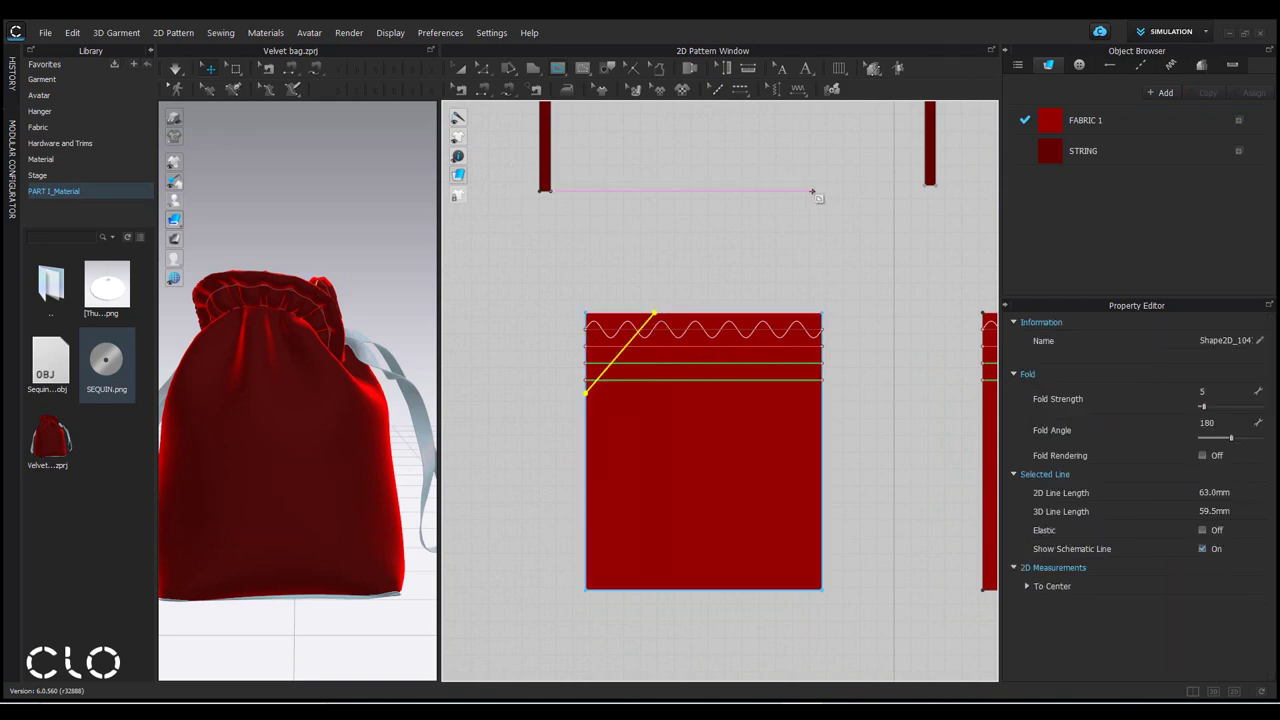
# Step: Set up an internal-line offset of the diagonal line at a 15 mm distance with Reverse Direction and Extend on
pyautogui.scroll(3, 613, 401)
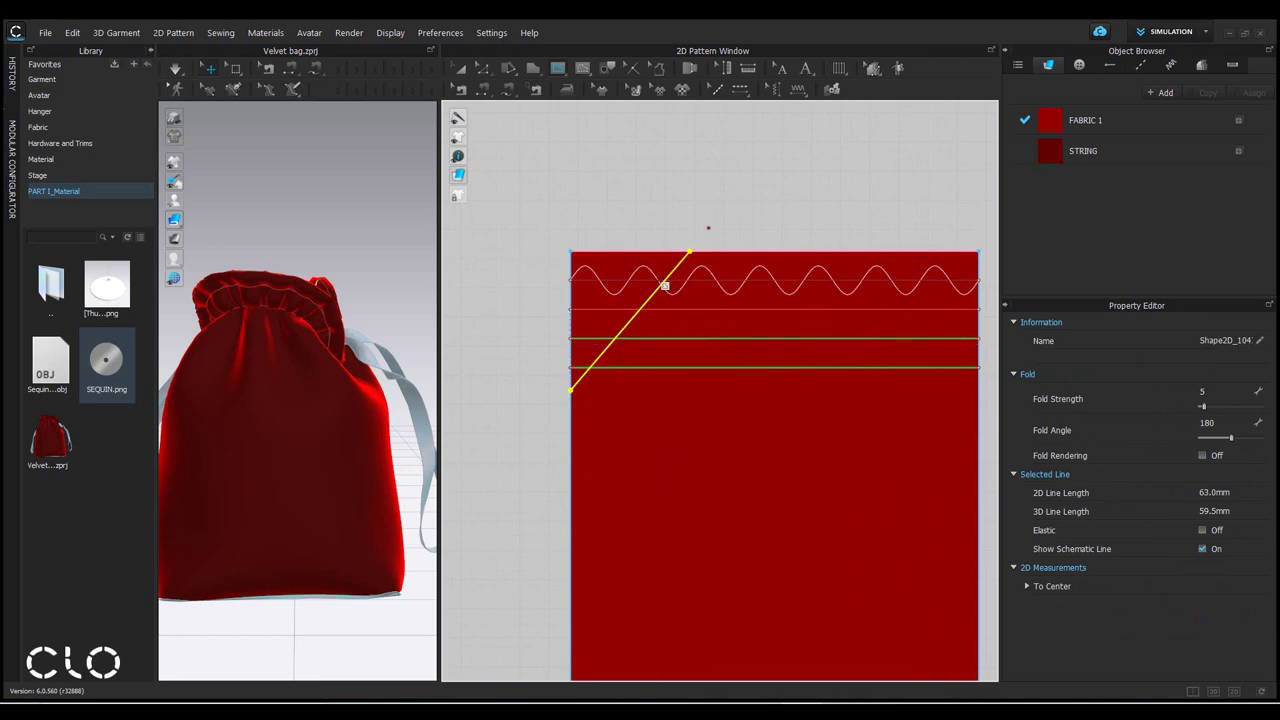
pyautogui.scroll(-3, 623, 357)
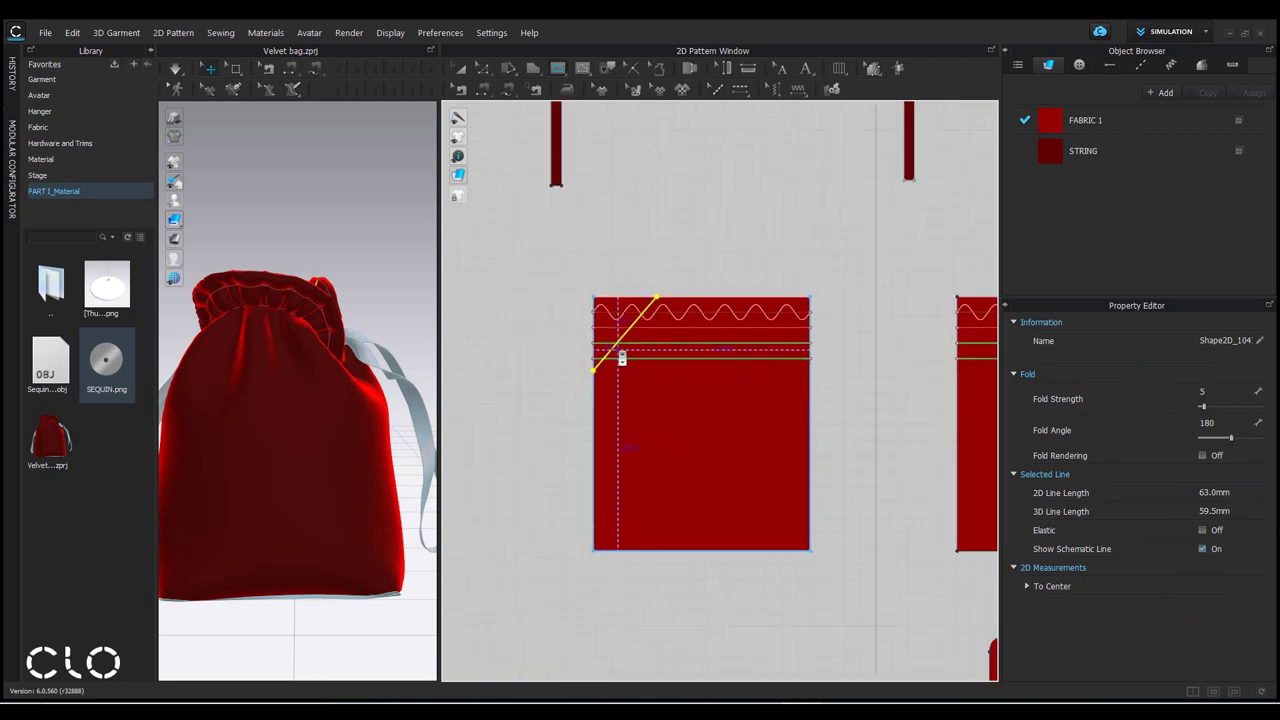
pyautogui.click(482, 68)
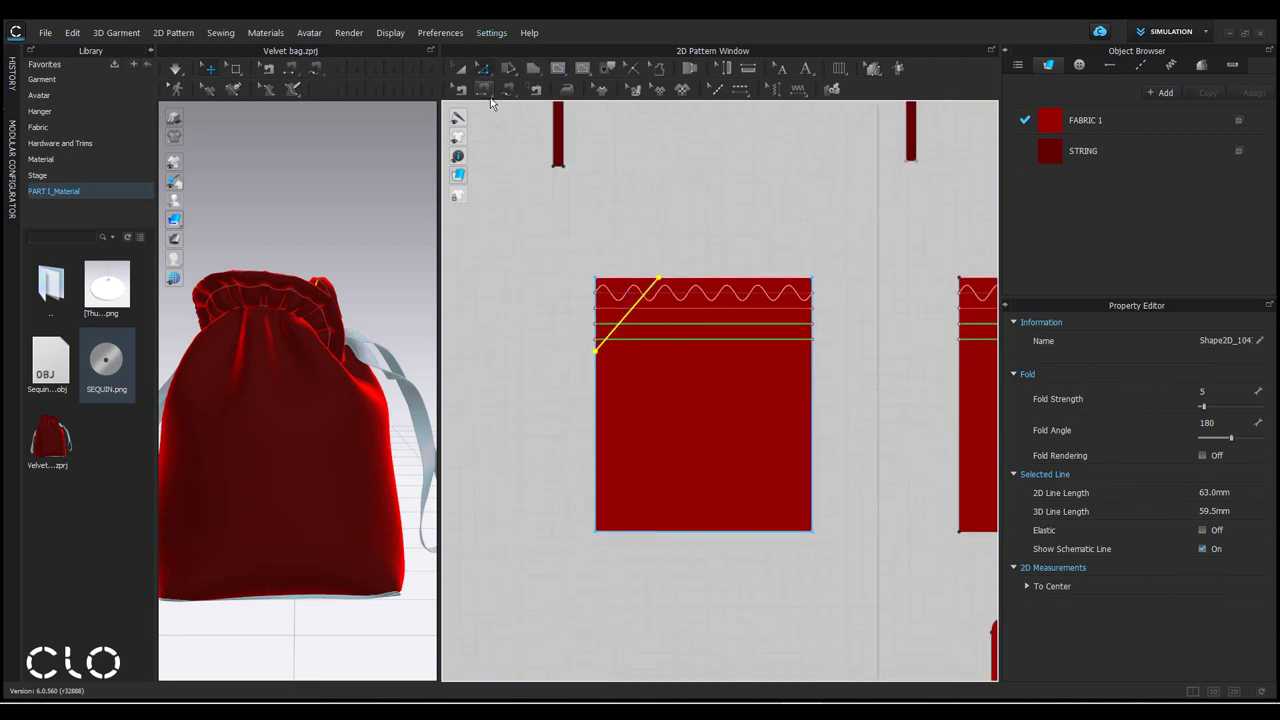
pyautogui.rightClick(630, 318)
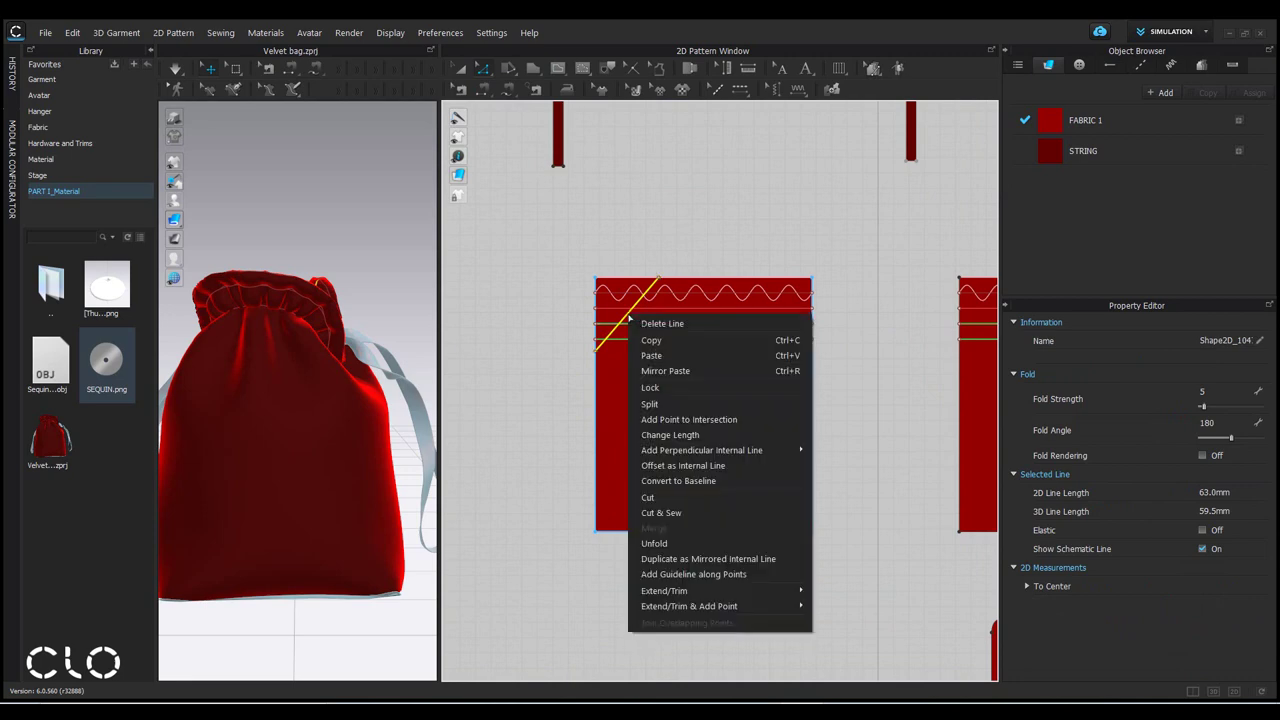
pyautogui.click(676, 470)
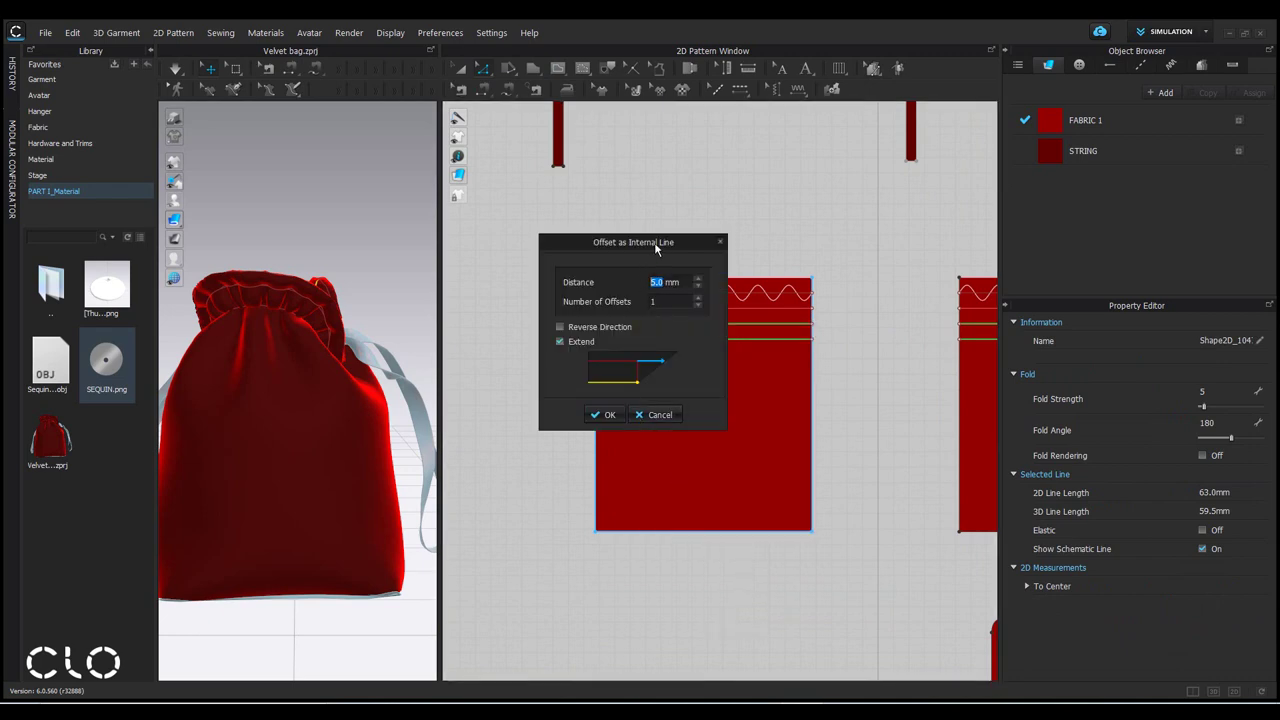
pyautogui.moveTo(656, 249); pyautogui.dragTo(347, 249)
pyautogui.write('10')
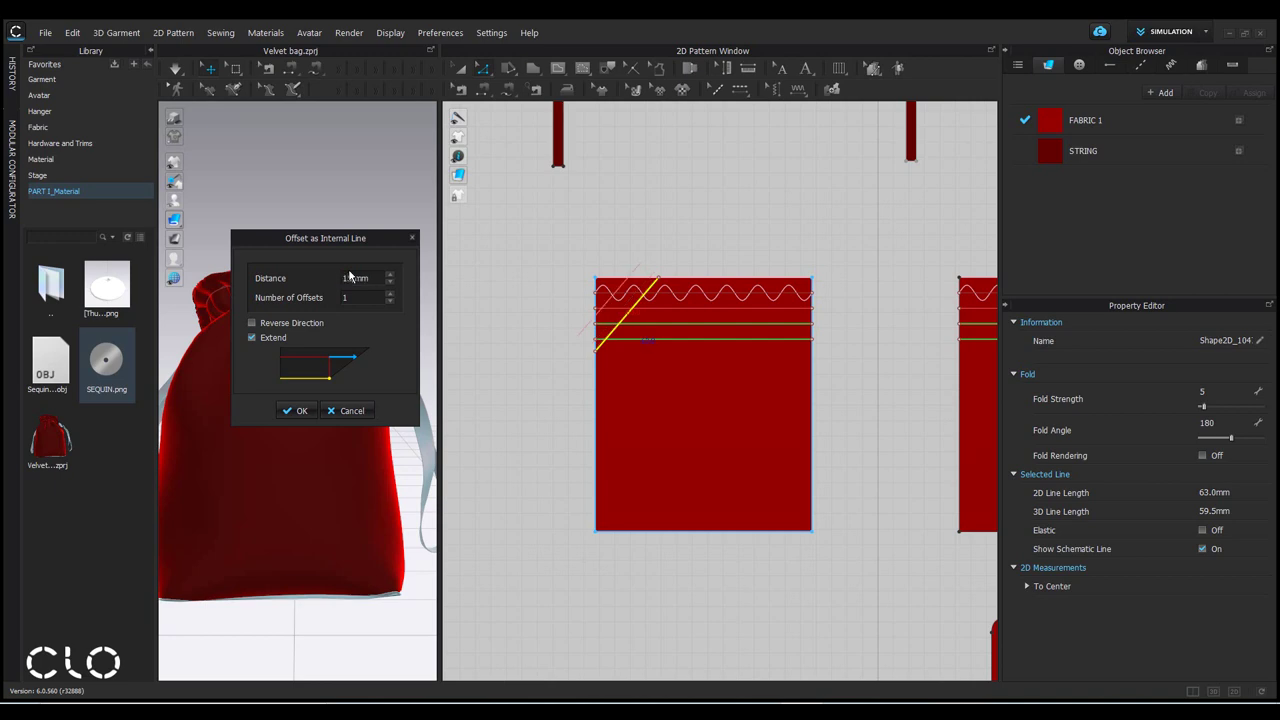
pyautogui.click(251, 324)
# Step: Set the number of offsets to 11 and create the parallel diagonal lines across the bag pattern
pyautogui.click(391, 295)
pyautogui.click(391, 295)
pyautogui.click(391, 295)
pyautogui.click(391, 295)
pyautogui.click(391, 295)
pyautogui.click(391, 295)
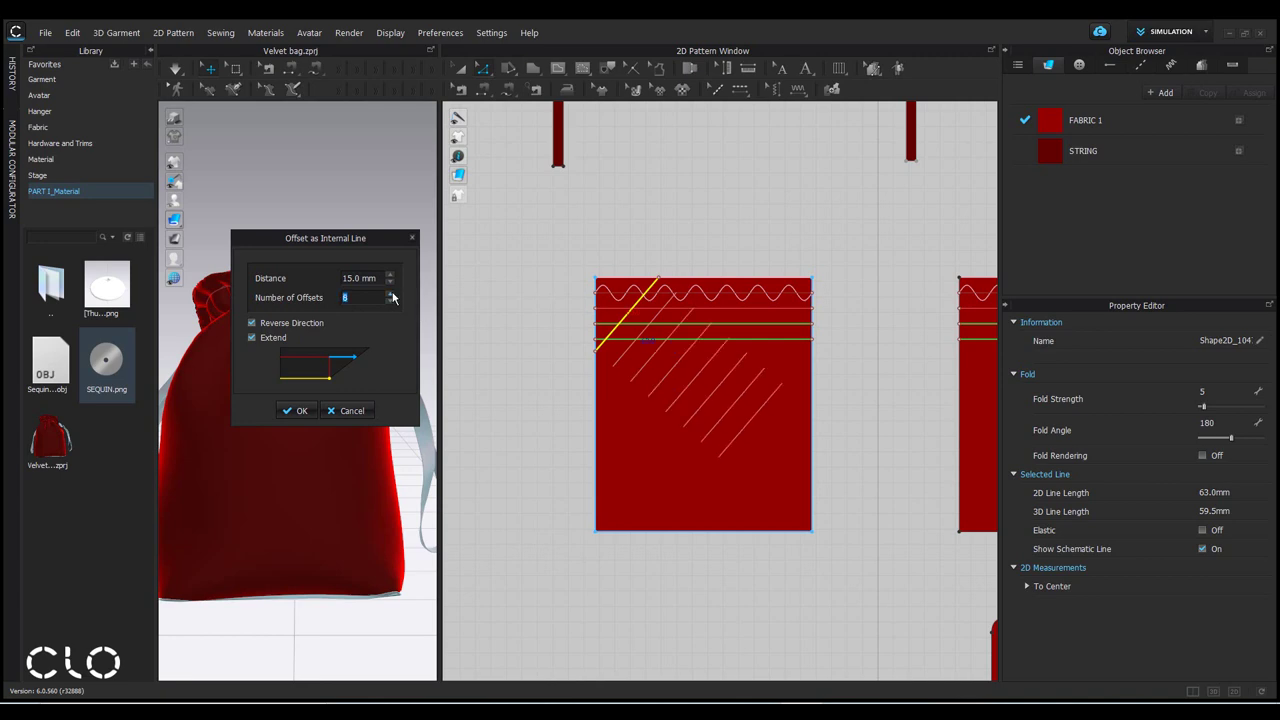
pyautogui.click(391, 295)
pyautogui.click(391, 295)
pyautogui.click(391, 295)
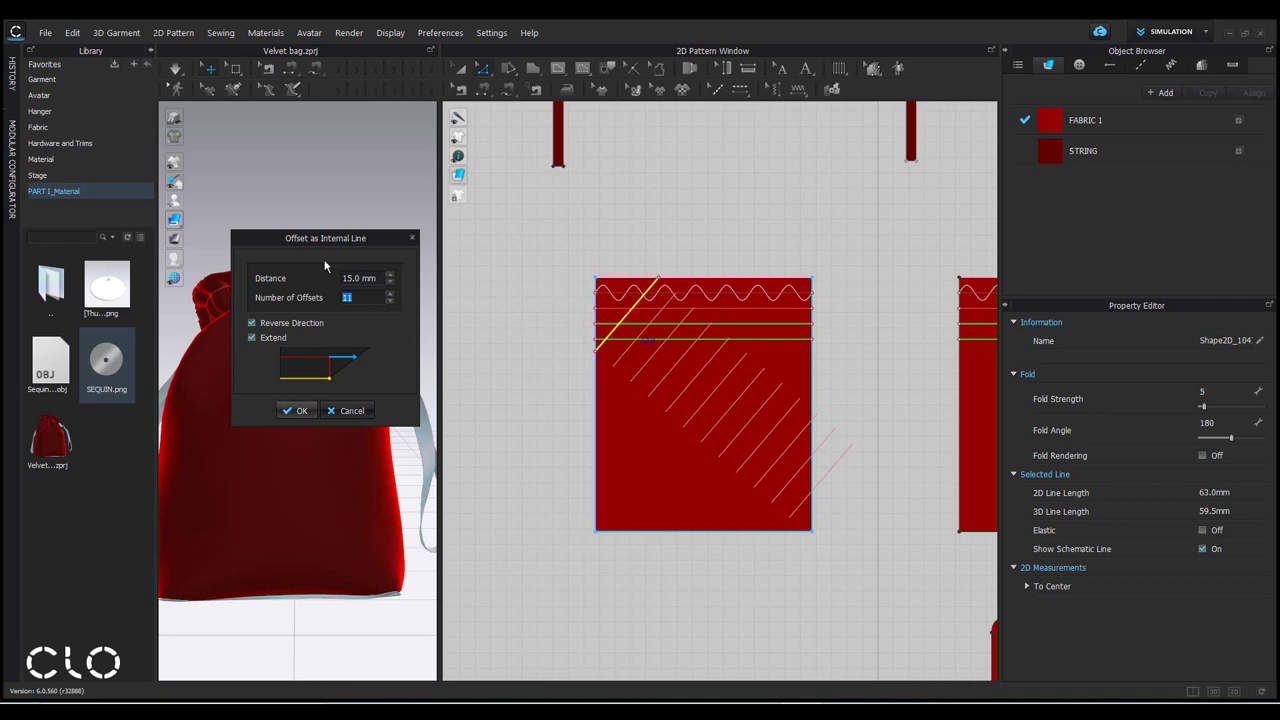
pyautogui.click(288, 409)
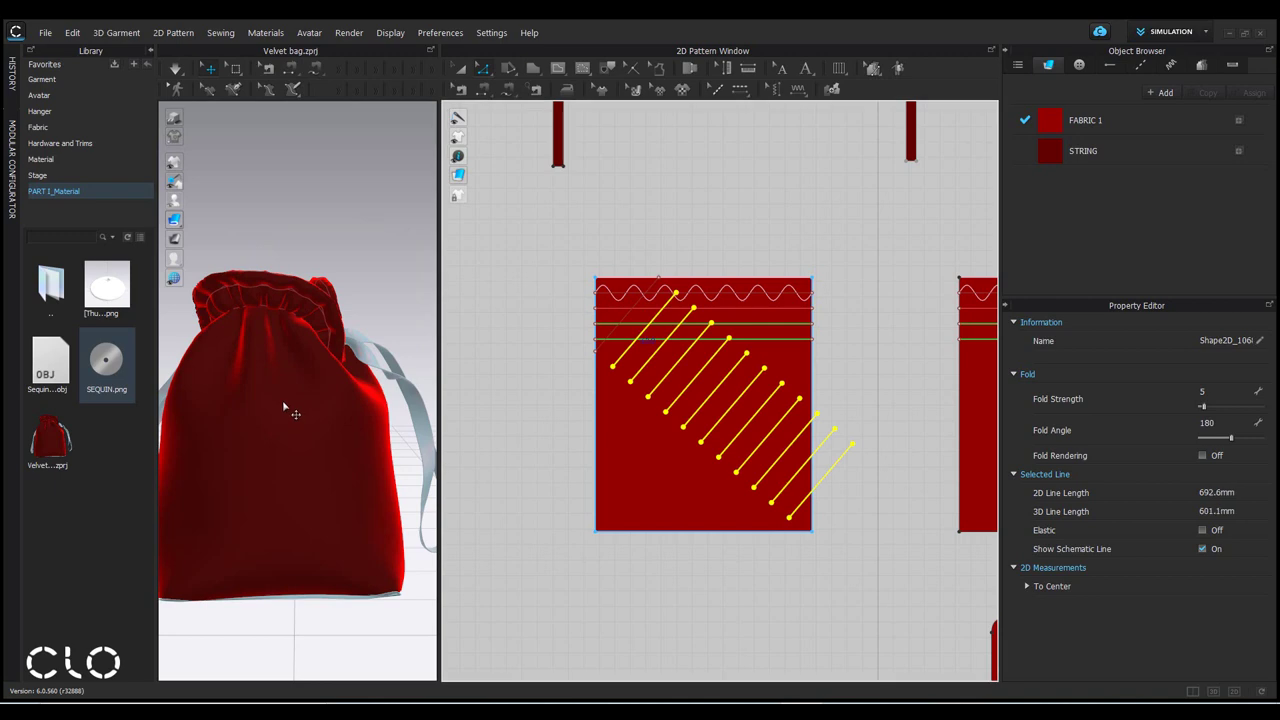
# Step: Extend and trim the 11 offset diagonal lines to the pattern outline, and clear the selection
pyautogui.rightClick(639, 340)
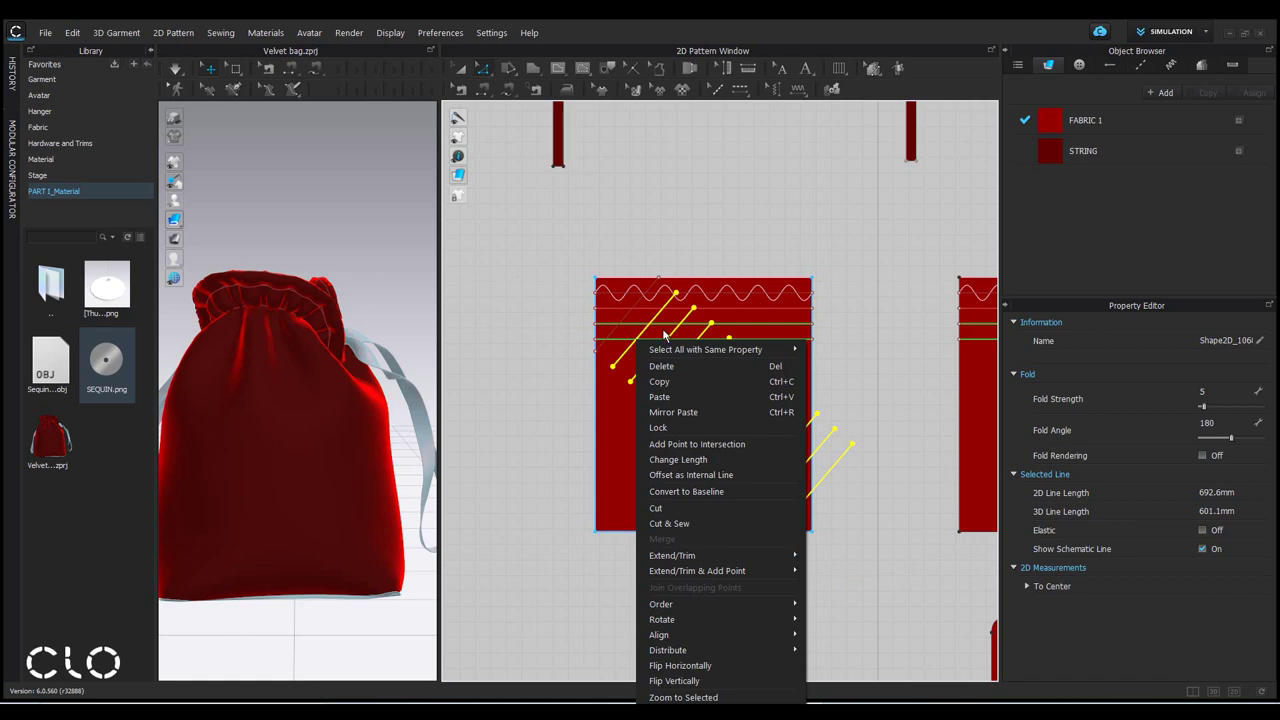
pyautogui.moveTo(715, 572)
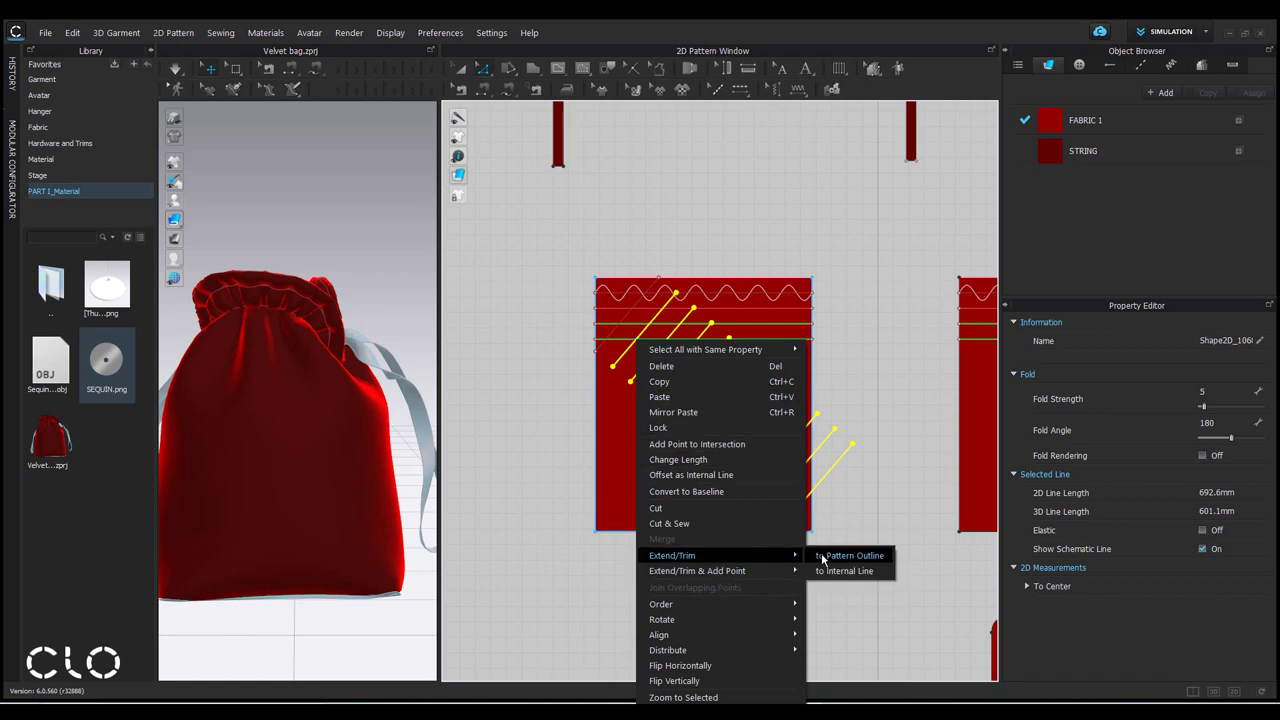
pyautogui.click(834, 558)
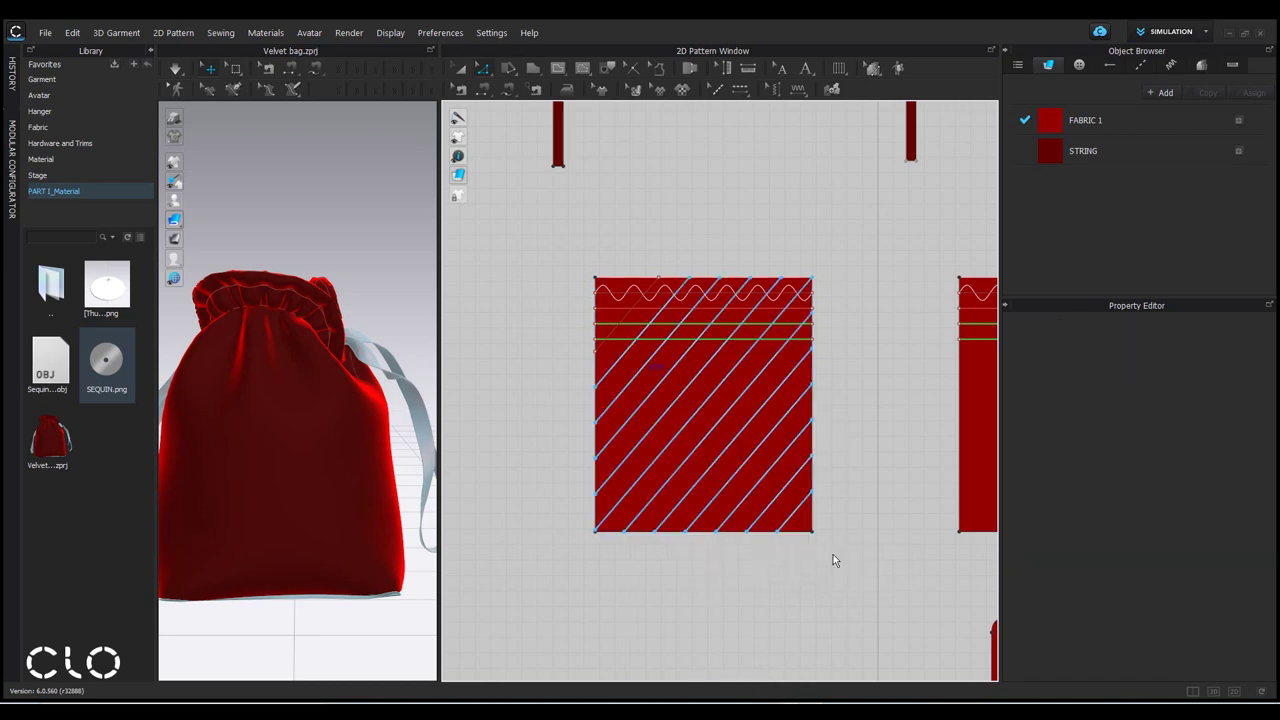
pyautogui.click(833, 558)
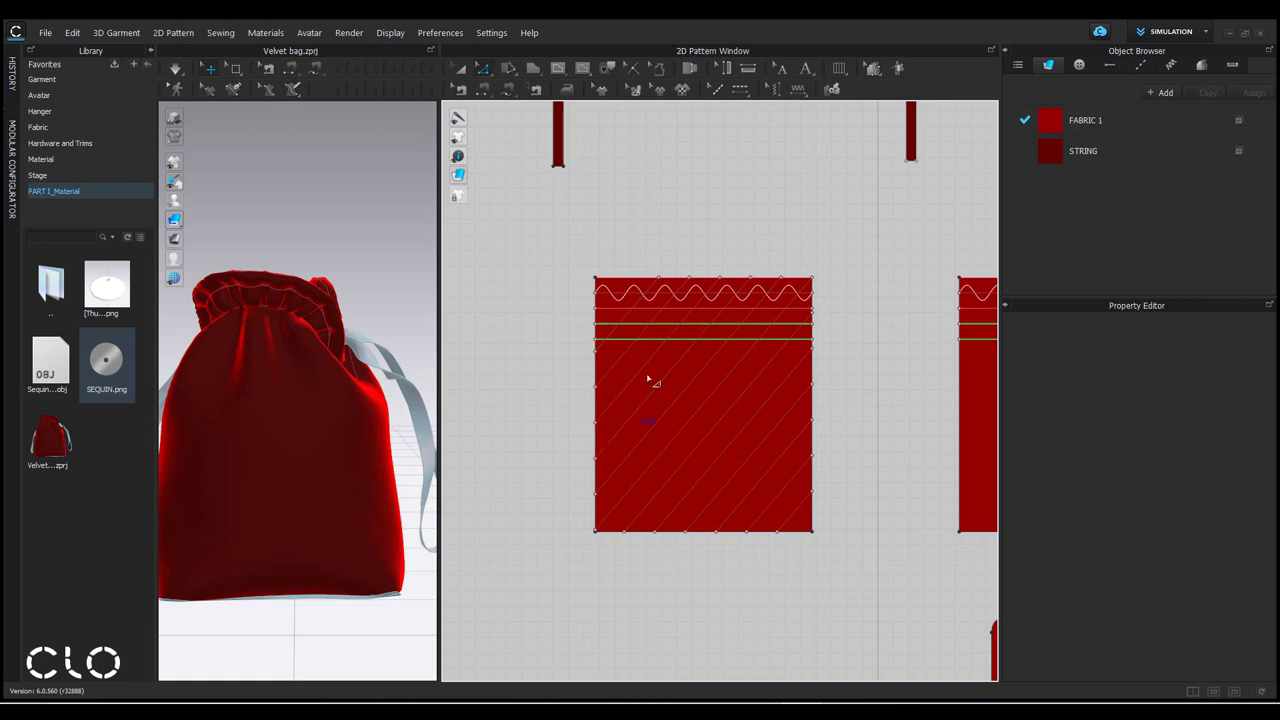
# Step: Collapse the library, enlarge the 3D view and examine how the diagonal lines run over the bag
pyautogui.scroll(2, 695, 285)
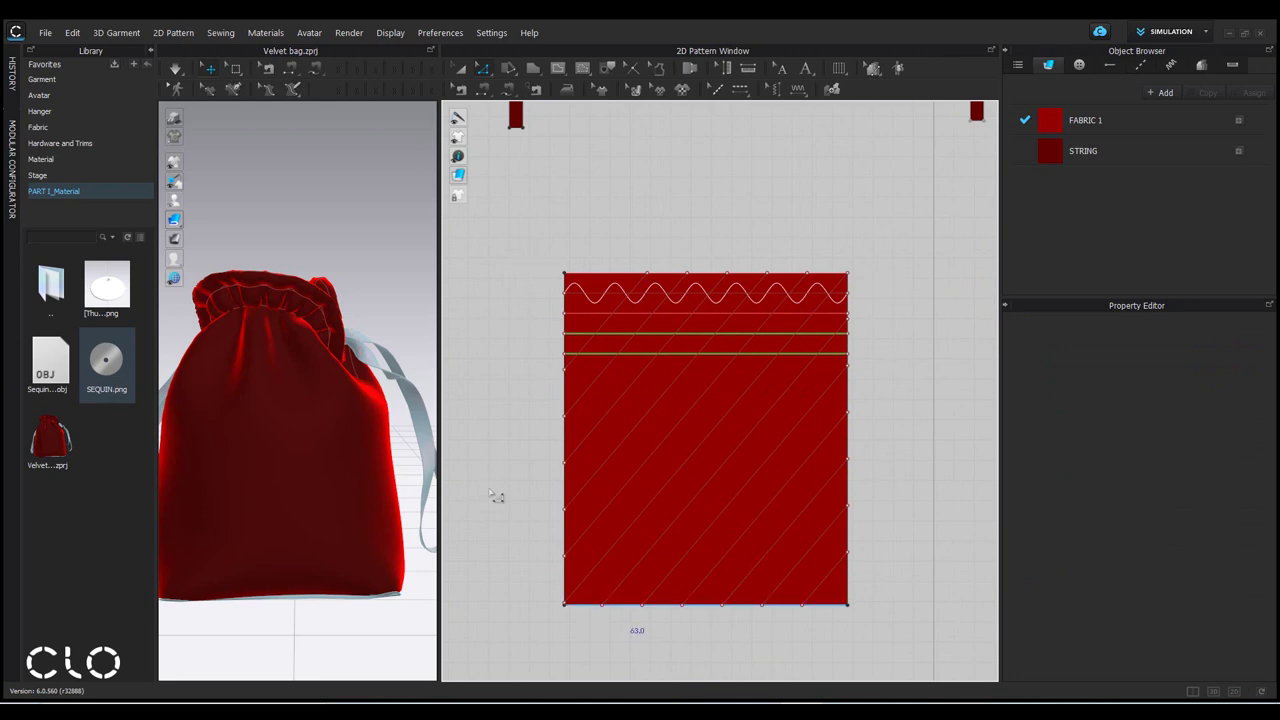
pyautogui.moveTo(223, 349); pyautogui.dragTo(245, 400, button='right')
pyautogui.scroll(-1, 453, 457)
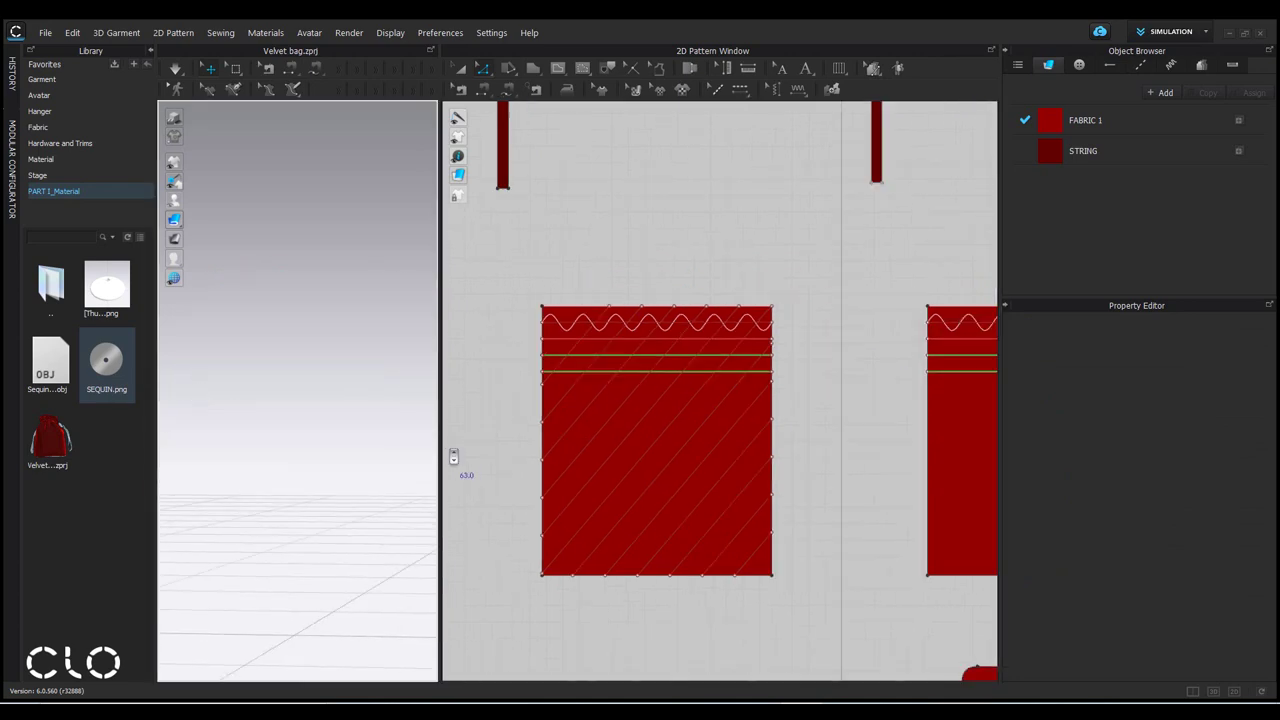
pyautogui.scroll(-2, 453, 457)
pyautogui.moveTo(429, 429); pyautogui.dragTo(506, 409, button='right')
pyautogui.moveTo(330, 412); pyautogui.dragTo(314, 294, button='right')
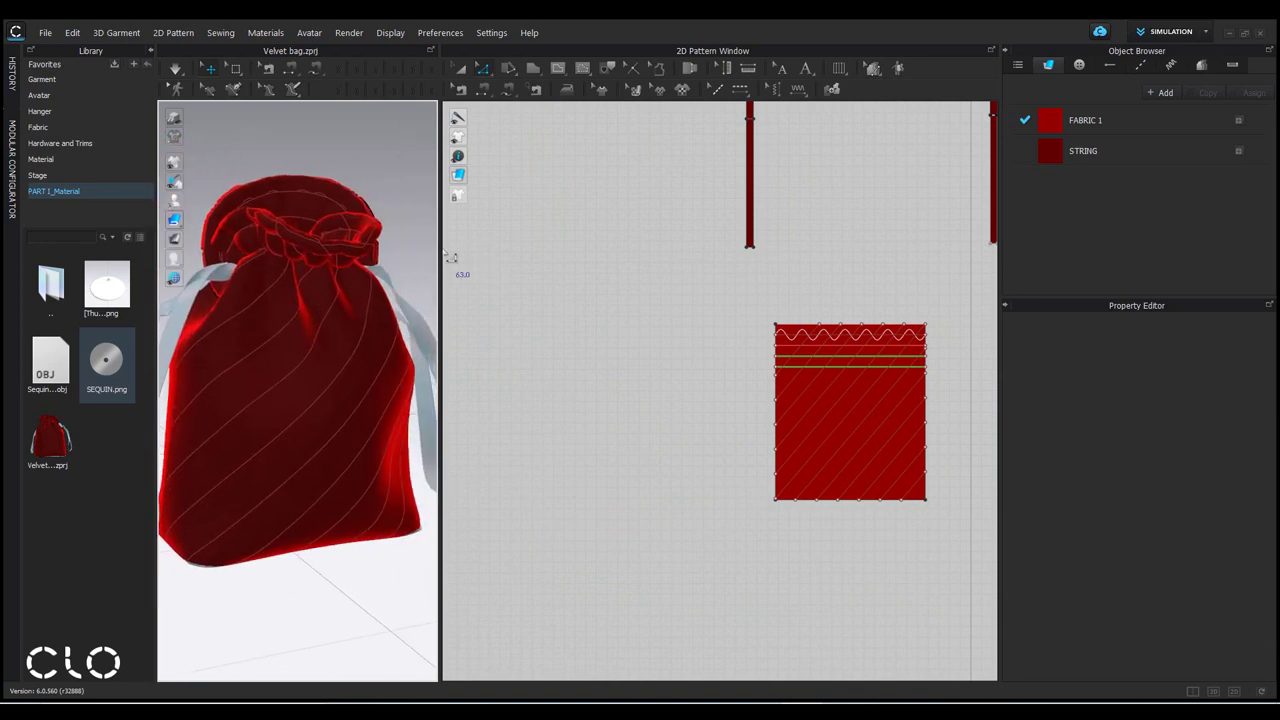
pyautogui.moveTo(448, 256); pyautogui.dragTo(510, 254)
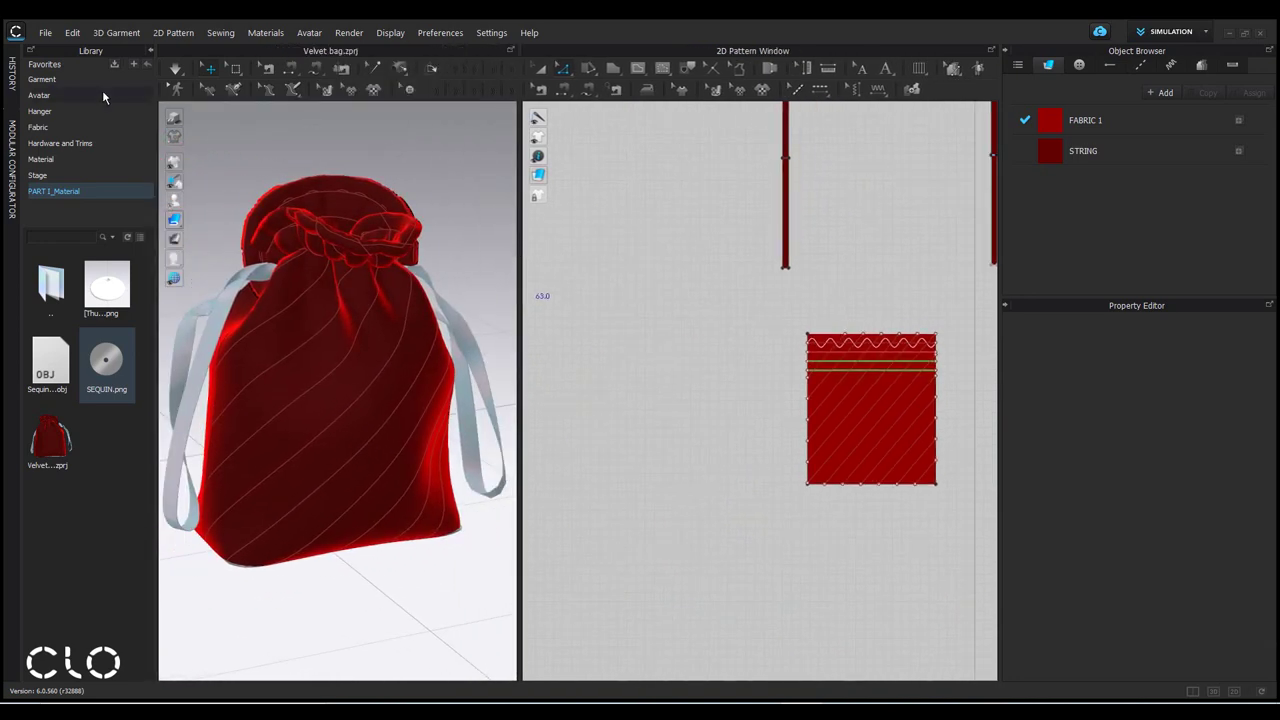
pyautogui.click(147, 47)
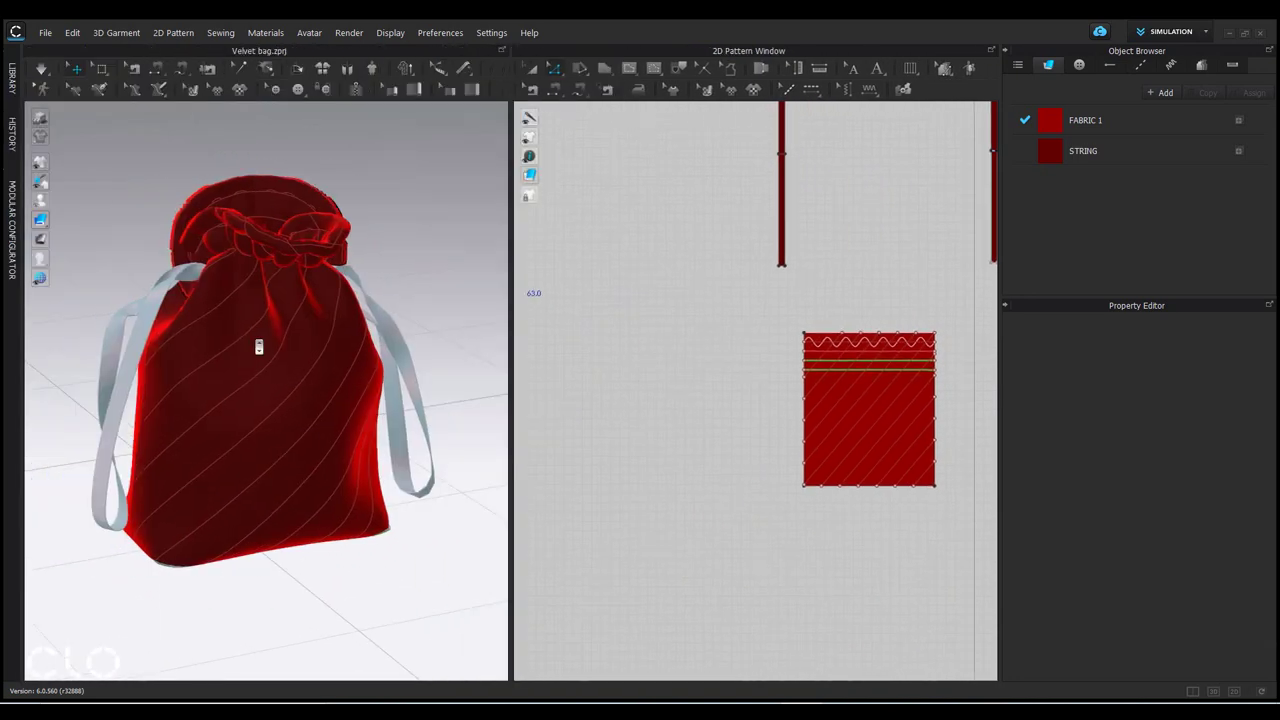
pyautogui.click(893, 473)
pyautogui.moveTo(260, 410); pyautogui.dragTo(303, 460, button='right')
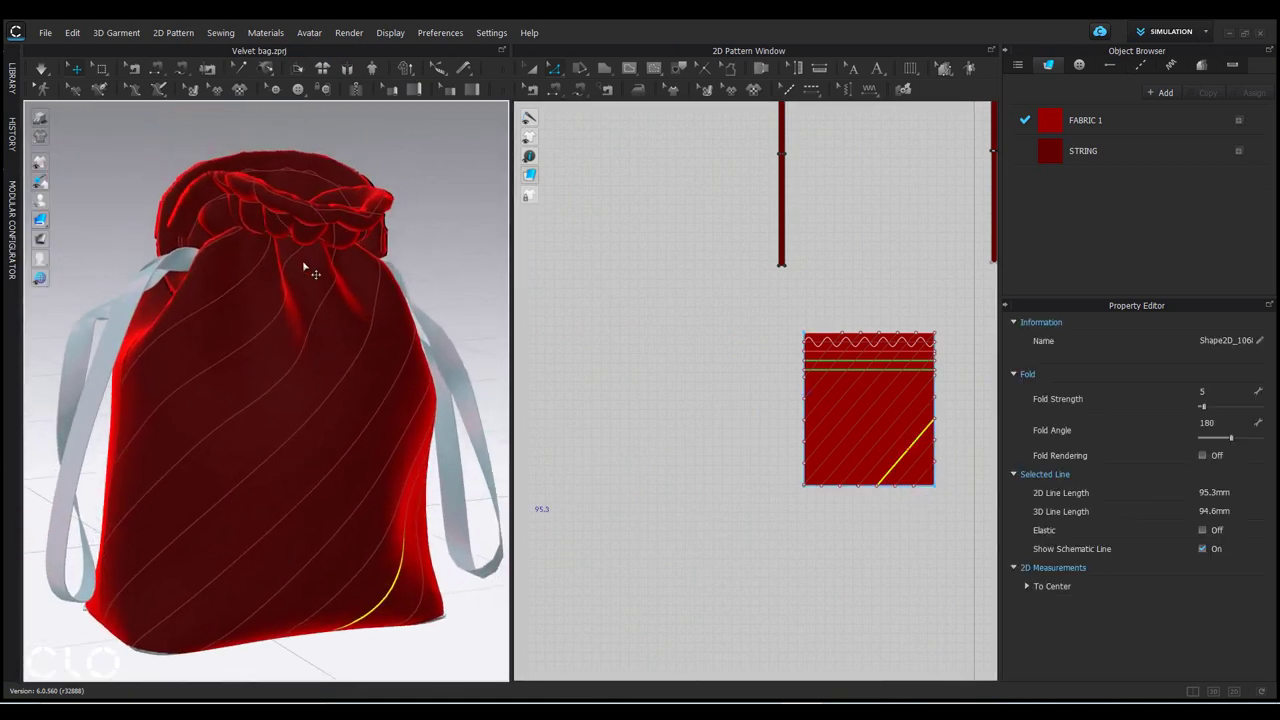
pyautogui.click(313, 303)
pyautogui.click(850, 310)
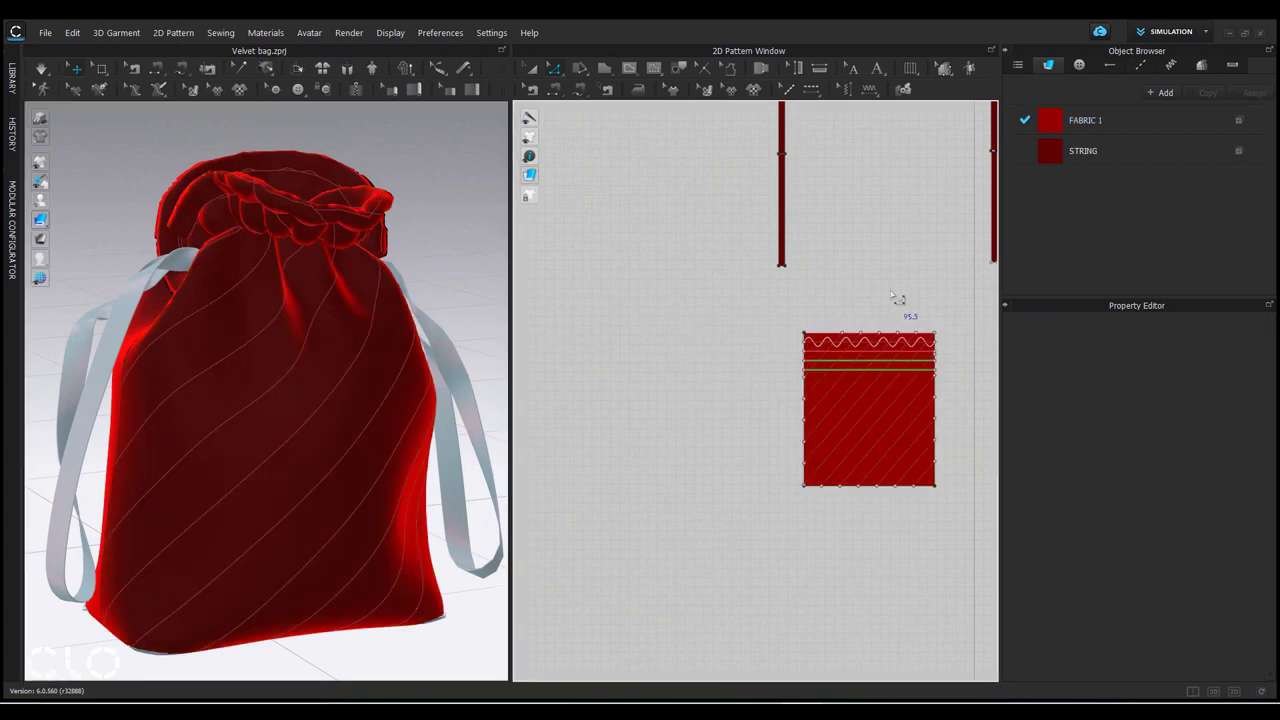
# Step: Offset the original diagonal line once by 15 mm toward the pattern's upper-left corner, with Reverse Direction off
pyautogui.scroll(2, 828, 375)
pyautogui.scroll(2, 826, 375)
pyautogui.moveTo(800, 406); pyautogui.dragTo(740, 391, button='right')
pyautogui.scroll(2, 737, 391)
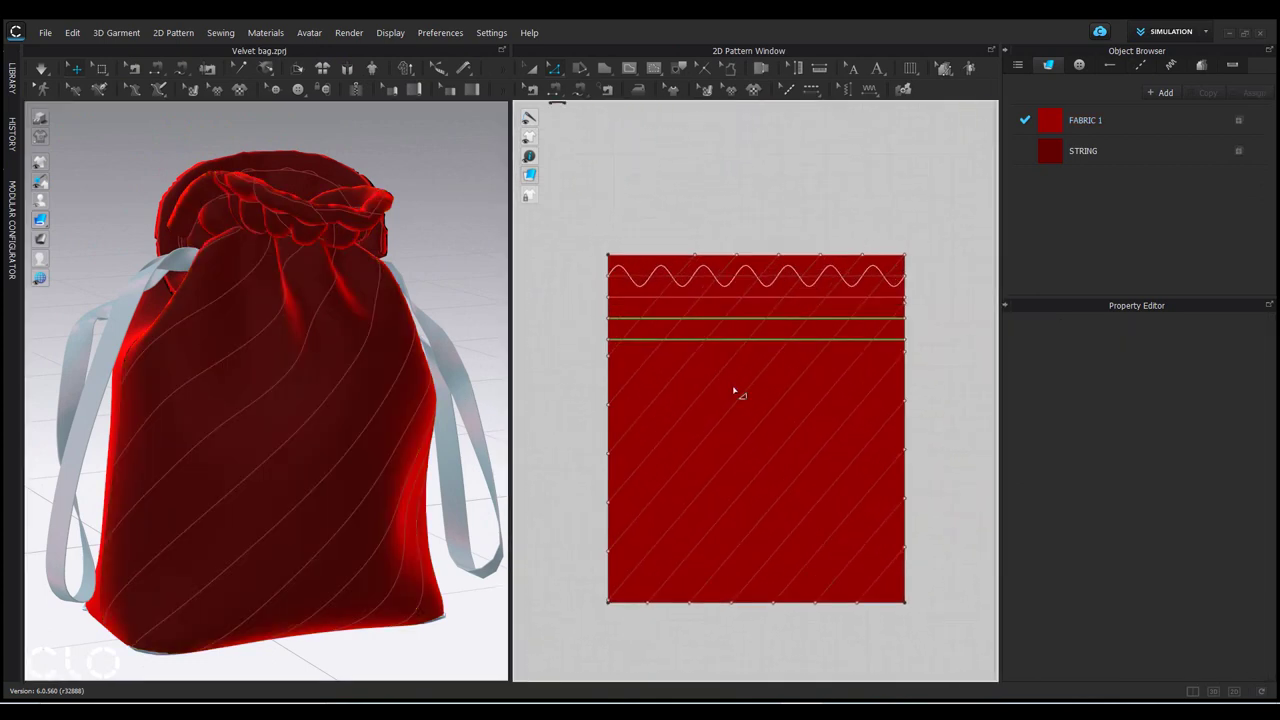
pyautogui.click(646, 313)
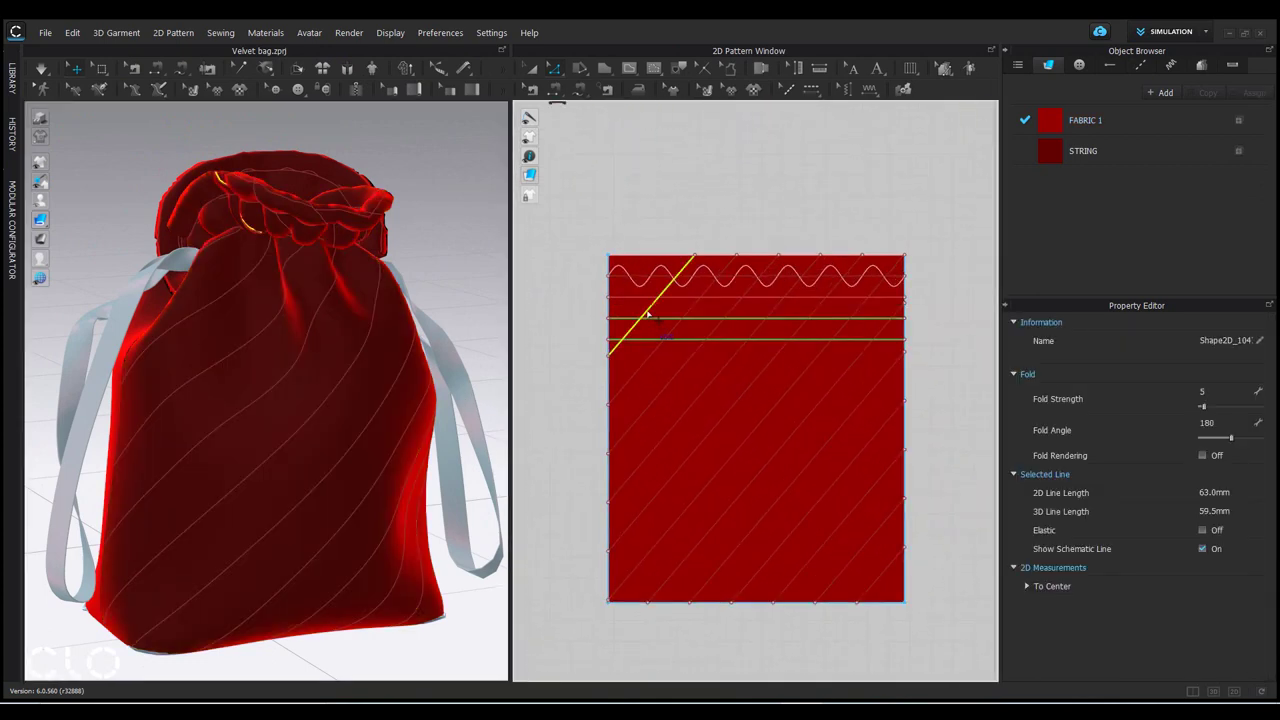
pyautogui.rightClick(647, 312)
pyautogui.click(728, 461)
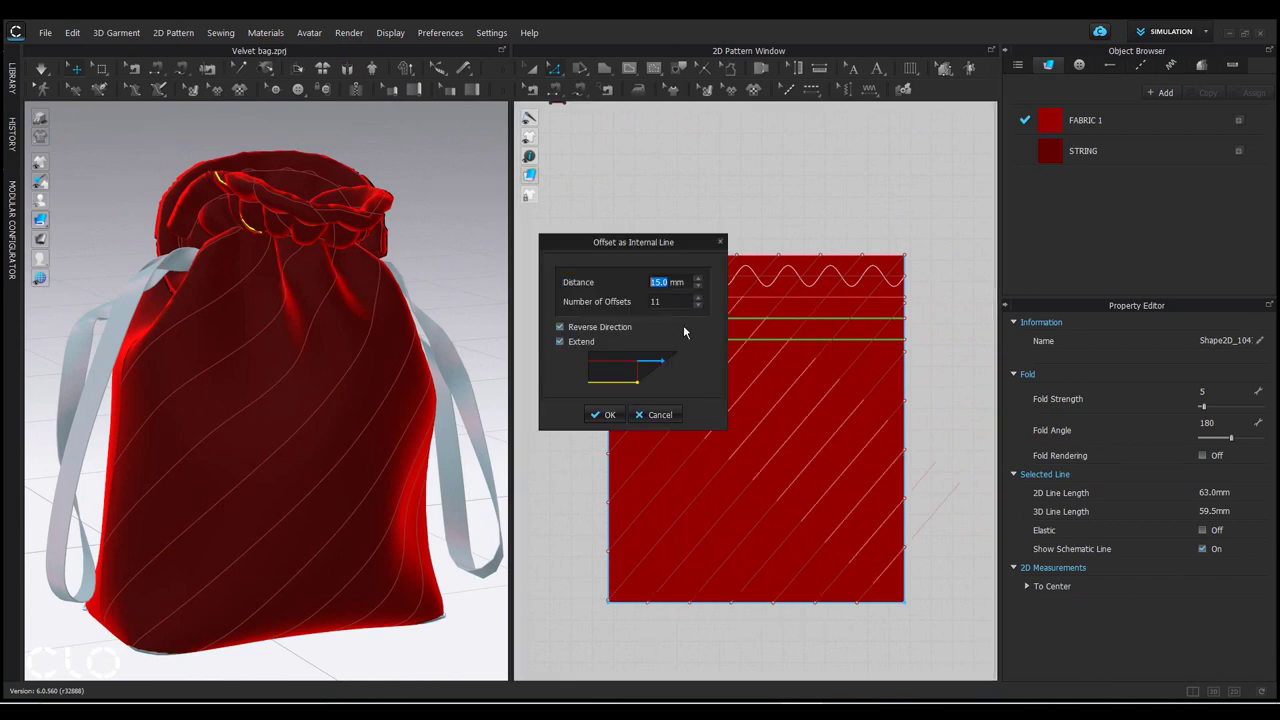
pyautogui.moveTo(675, 236); pyautogui.dragTo(423, 239)
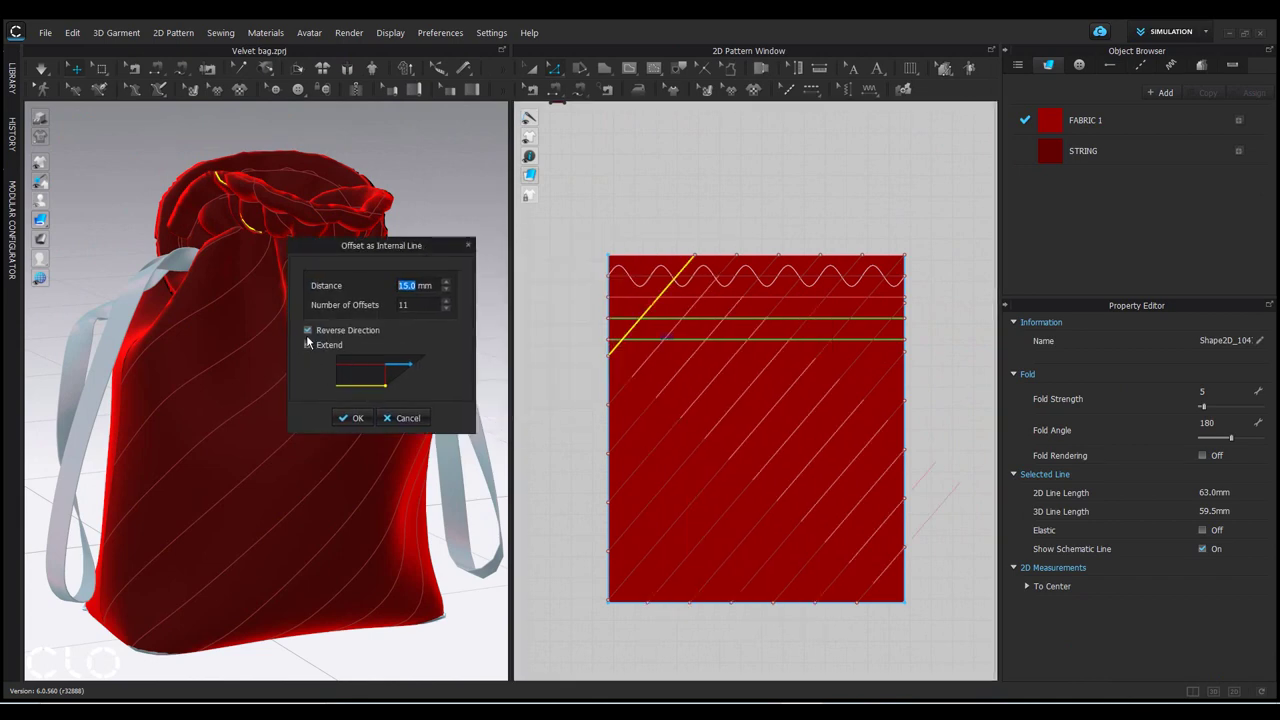
pyautogui.click(308, 330)
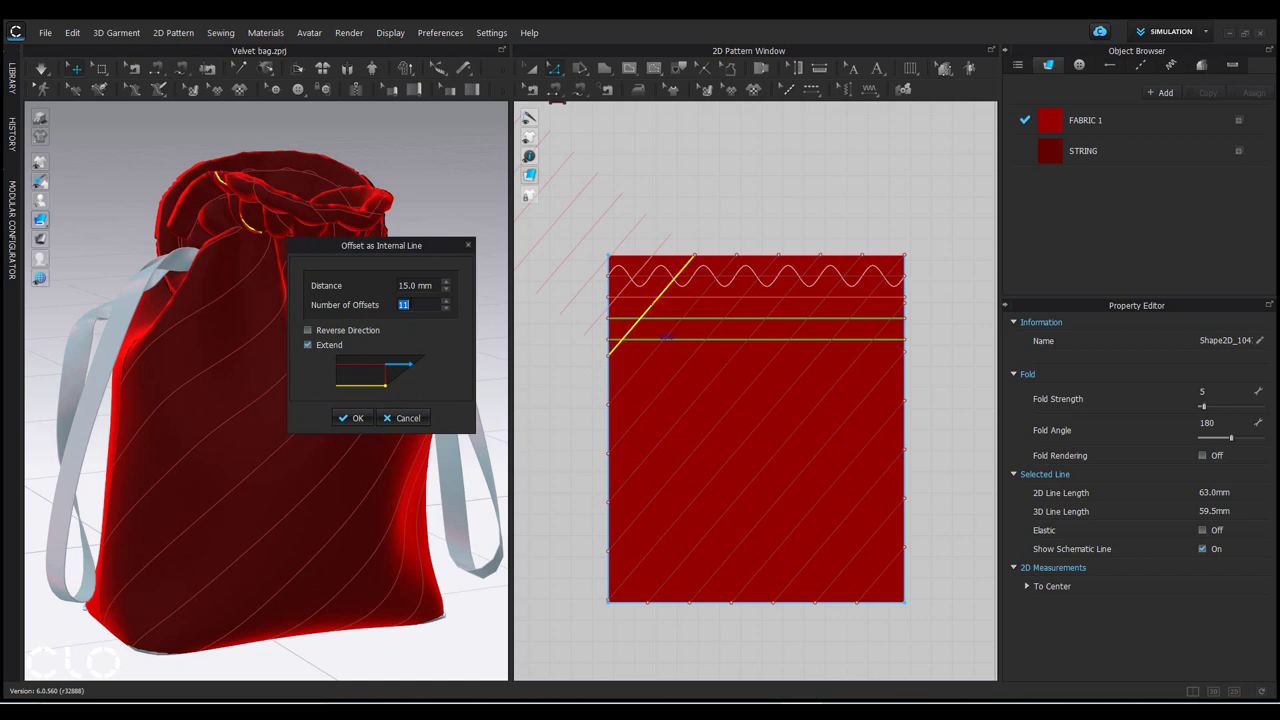
pyautogui.write('1')
pyautogui.click(350, 419)
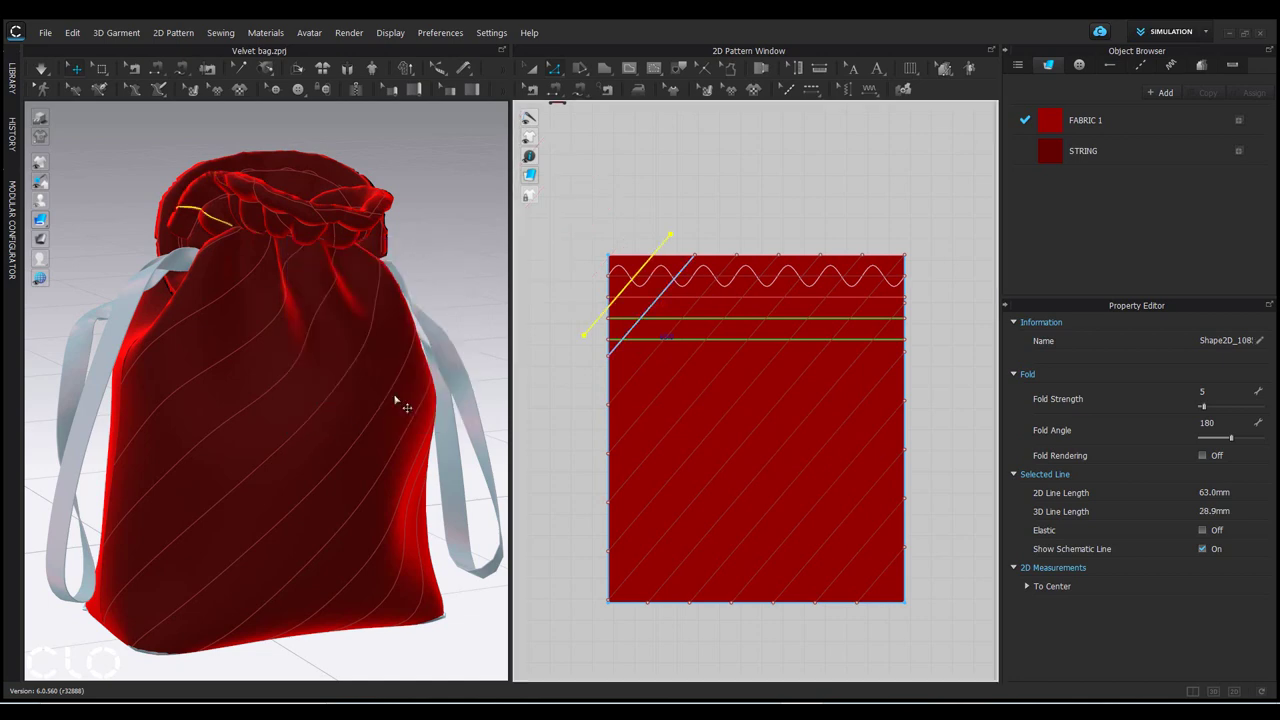
# Step: Extend and trim the newly offset diagonal line near the bag pattern's upper-left corner to the pattern outline
pyautogui.rightClick(647, 267)
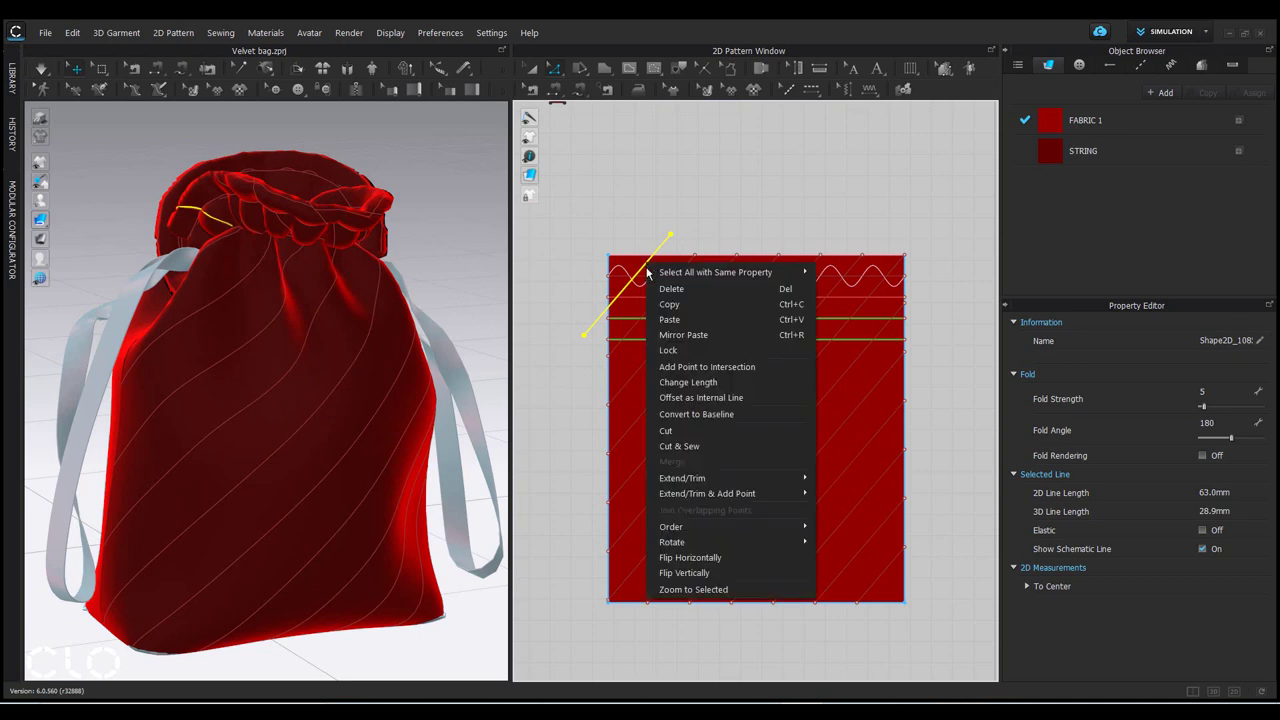
pyautogui.moveTo(727, 477)
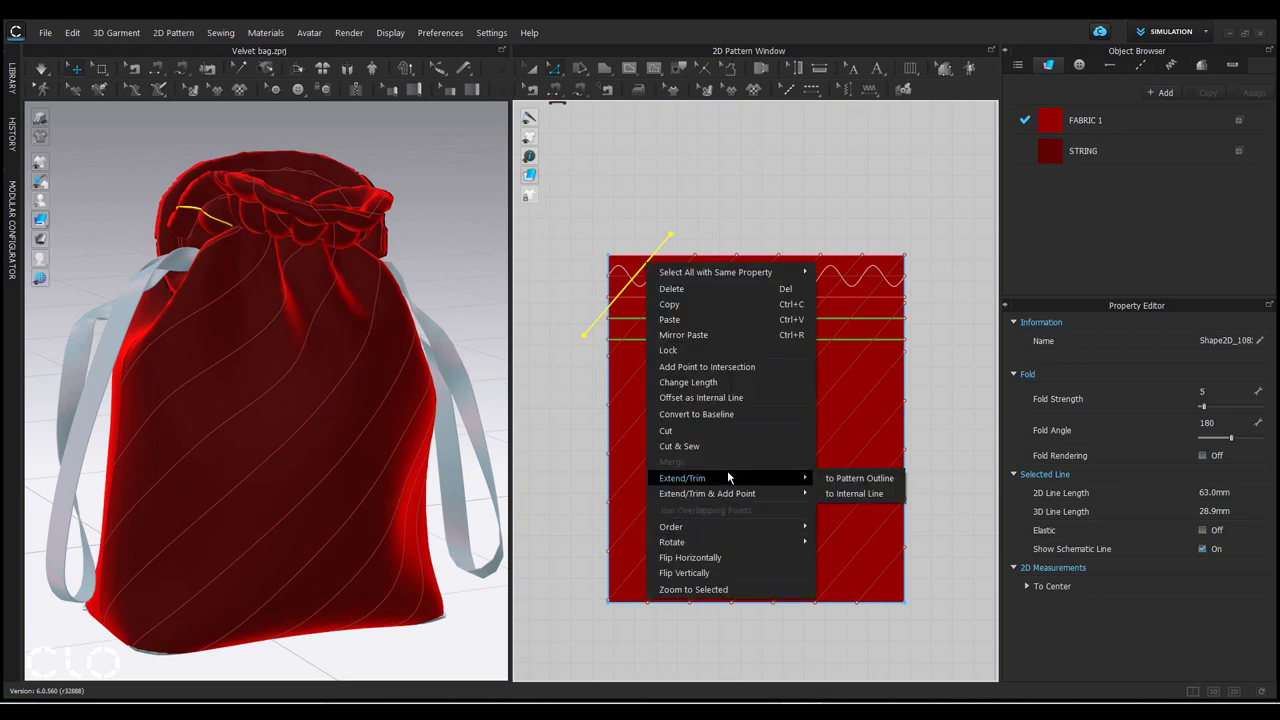
pyautogui.click(880, 480)
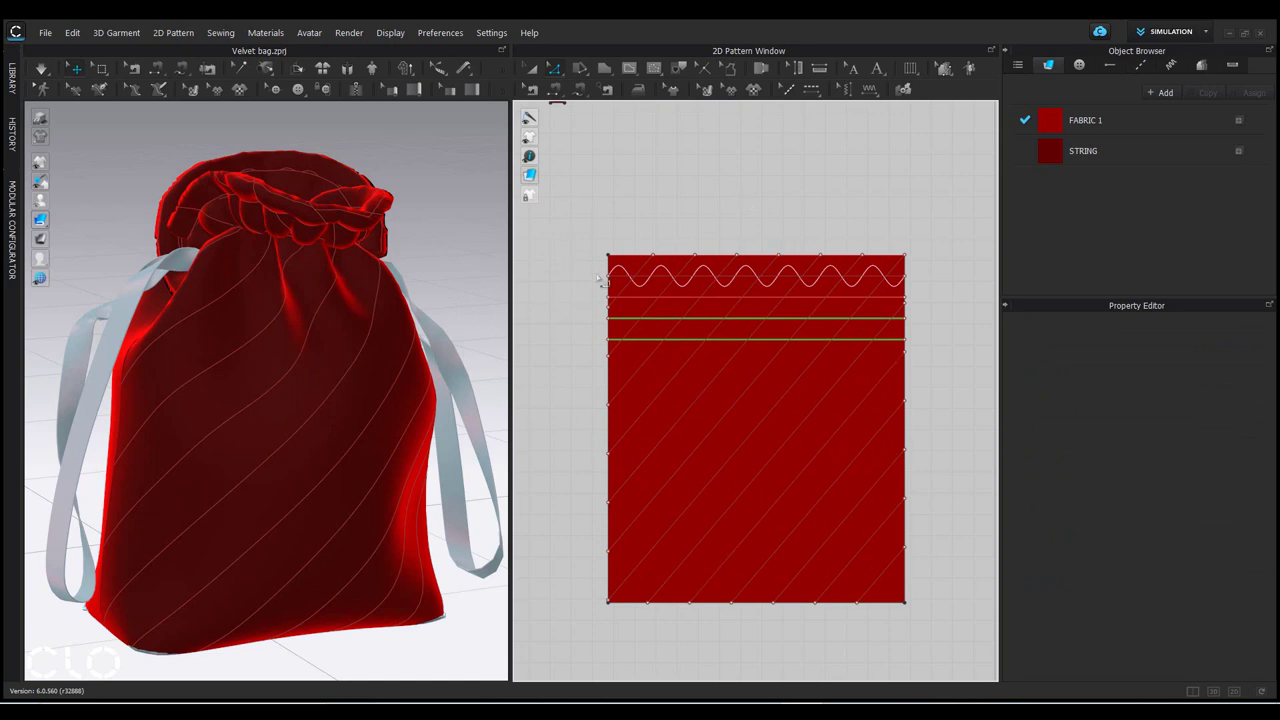
pyautogui.click(626, 291)
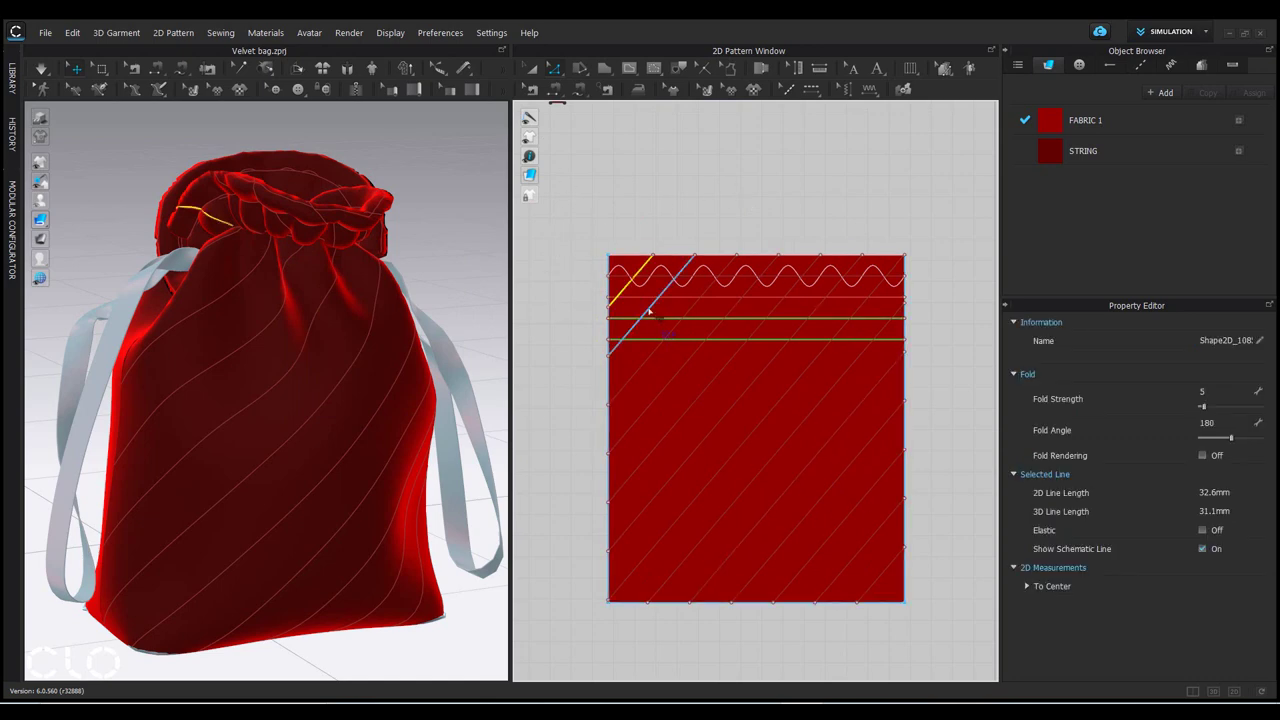
pyautogui.click(645, 313)
pyautogui.keyDown('shift'); pyautogui.click(660, 342); pyautogui.keyUp('shift')
pyautogui.keyDown('shift'); pyautogui.click(690, 380); pyautogui.keyUp('shift')
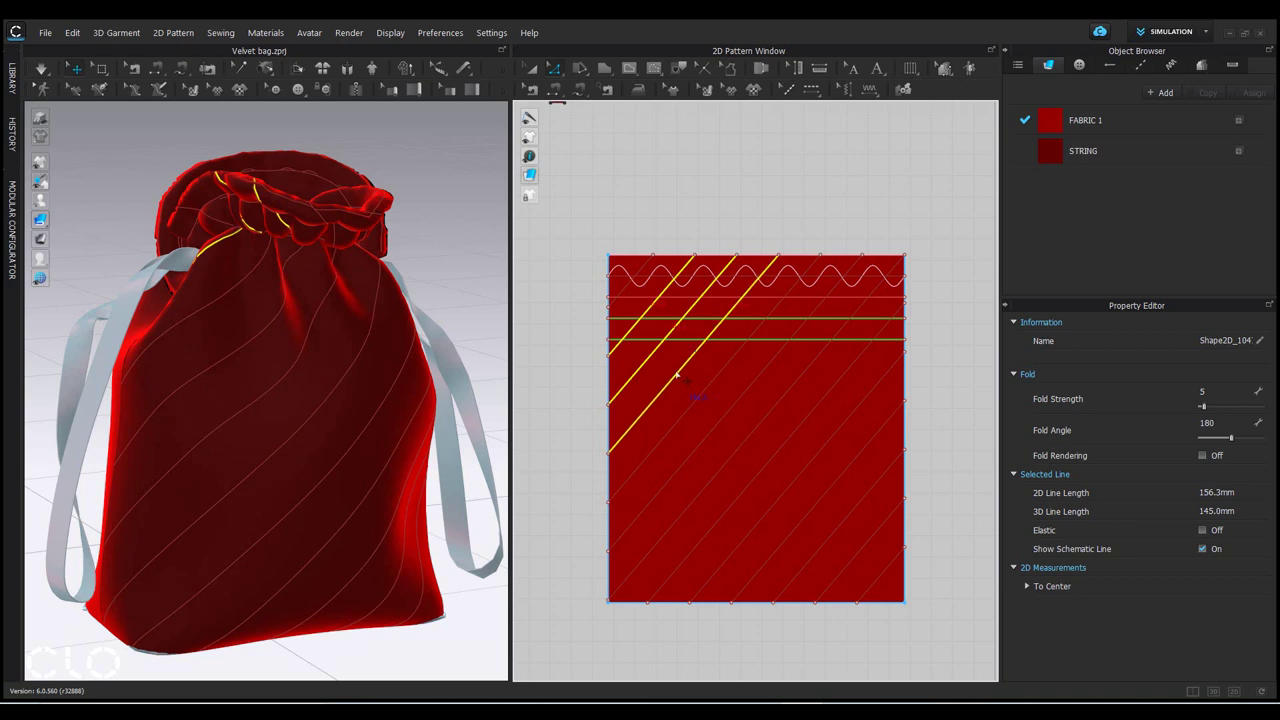
pyautogui.keyDown('shift'); pyautogui.click(706, 396); pyautogui.keyUp('shift')
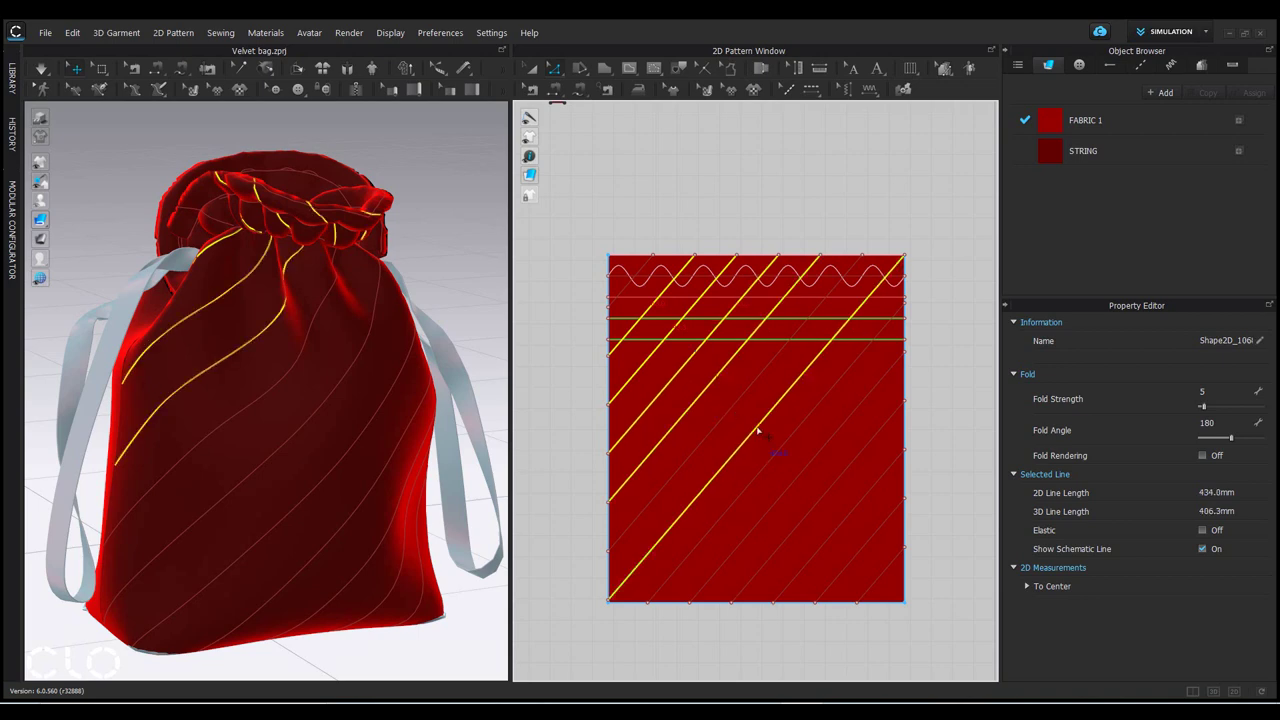
pyautogui.click(810, 200)
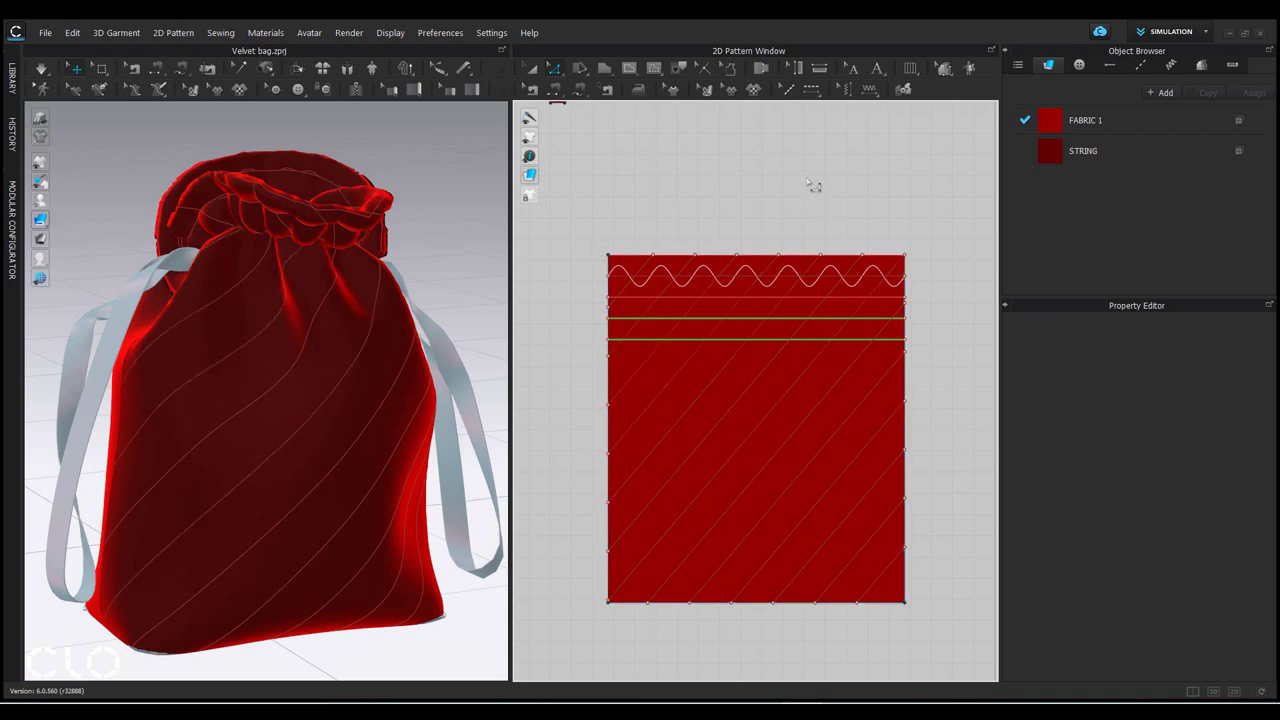
# Step: Activate the Segment Topstitch tool and rename the default topstitch style as Sequins
pyautogui.click(813, 91)
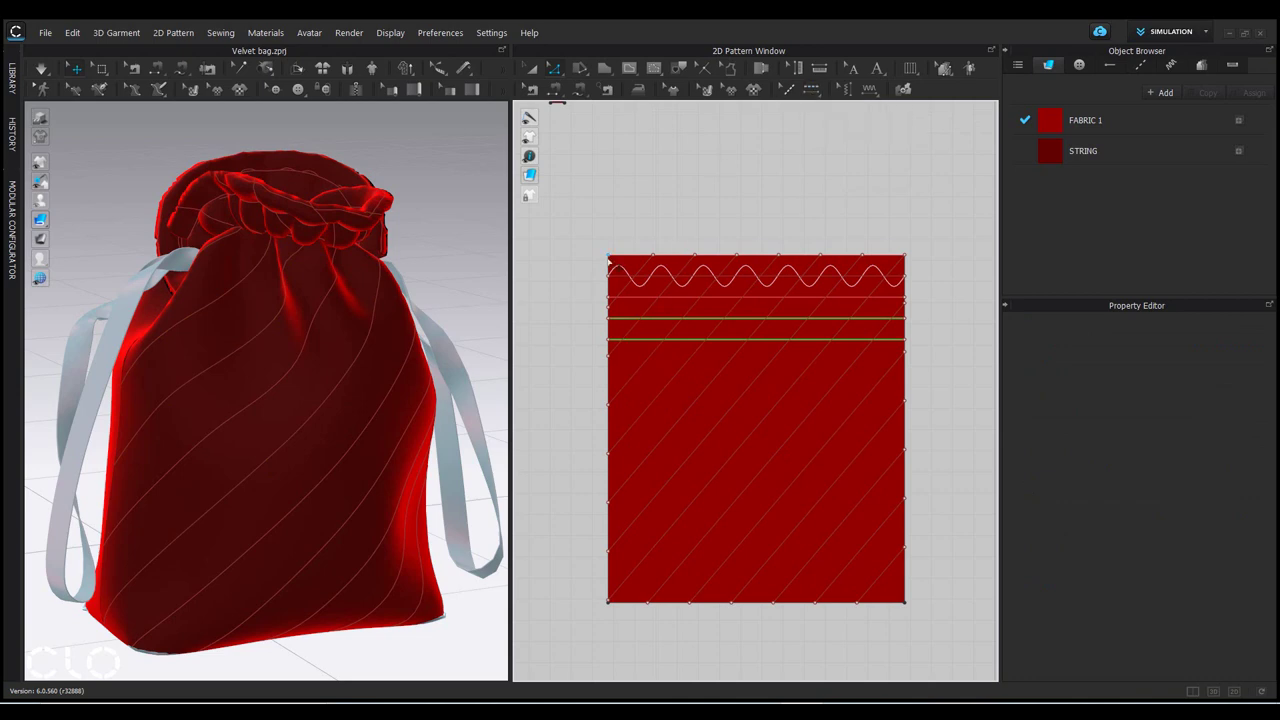
pyautogui.click(608, 263)
pyautogui.click(815, 93)
pyautogui.click(829, 108)
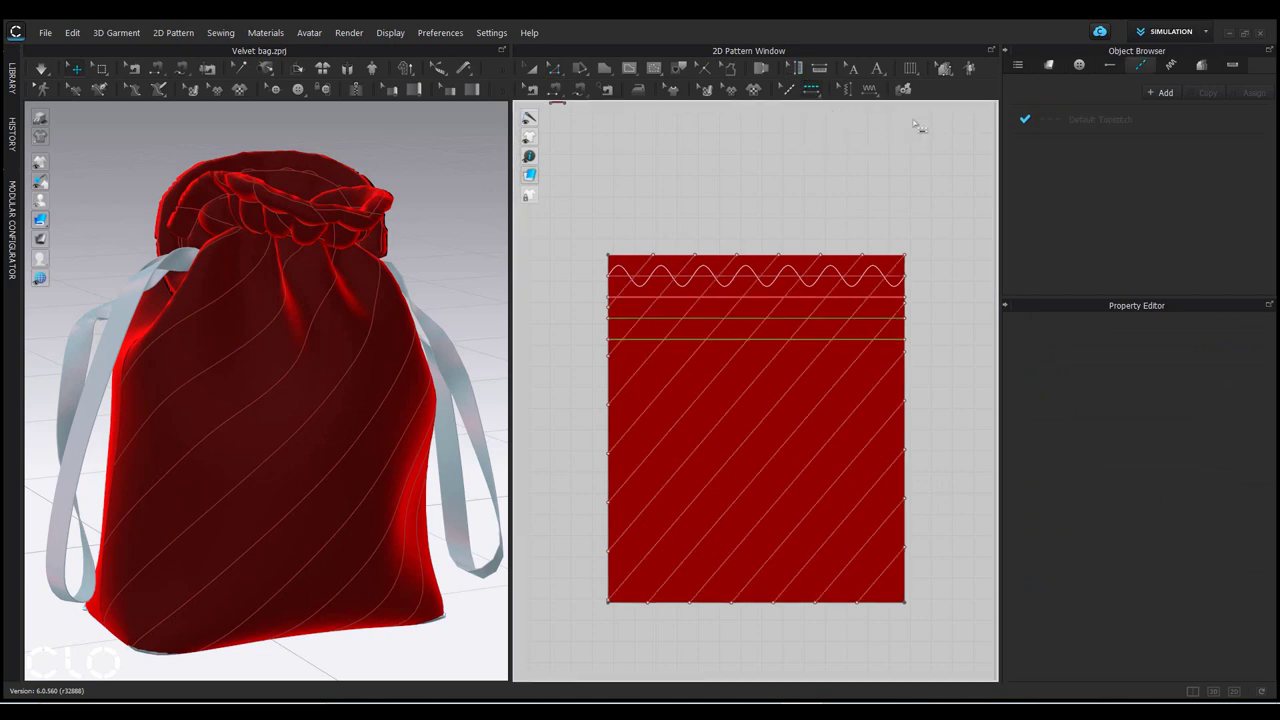
pyautogui.click(1099, 121)
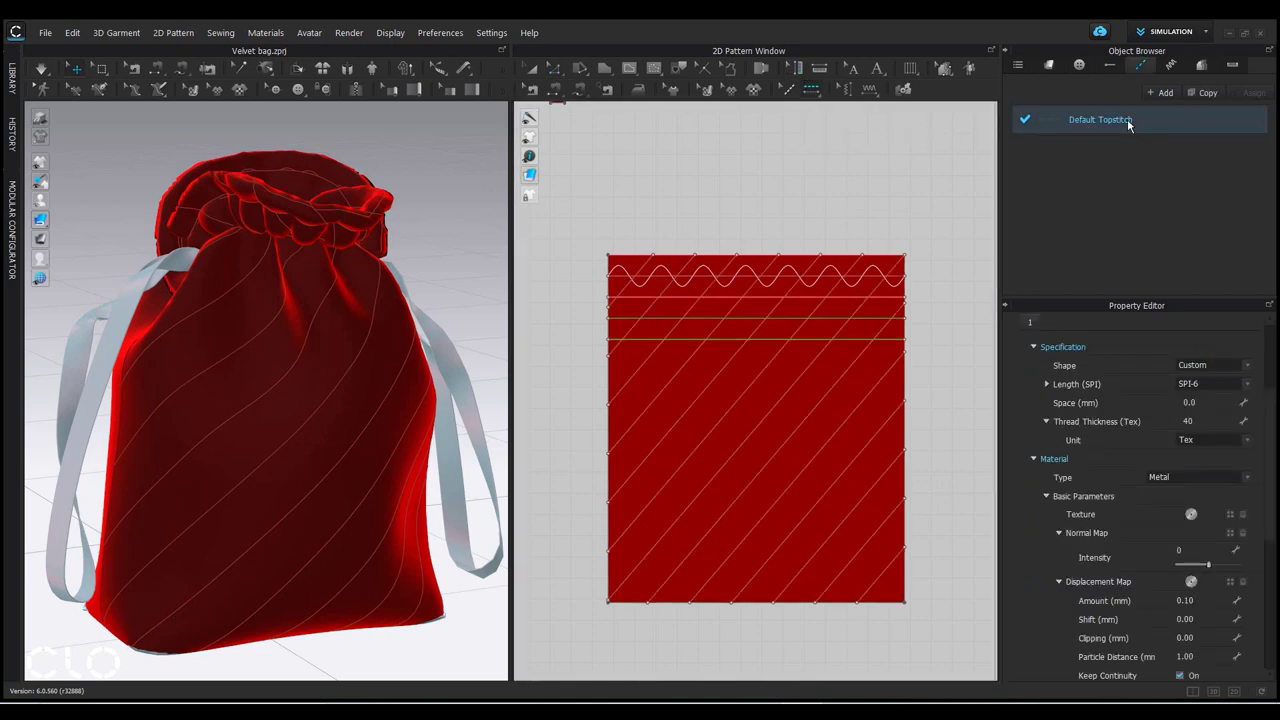
pyautogui.doubleClick(1128, 122)
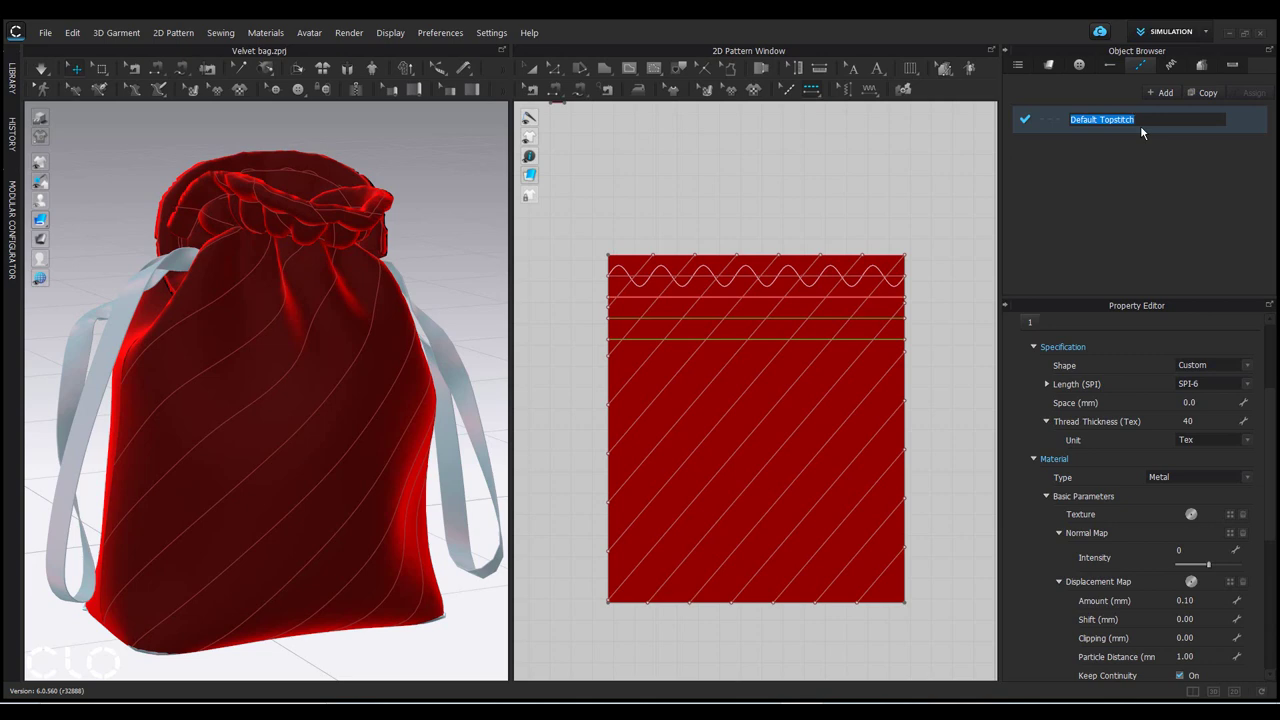
pyautogui.write('Seuins')
pyautogui.press('BackSpace')
pyautogui.press('BackSpace')
pyautogui.press('BackSpace')
pyautogui.press('BackSpace')
pyautogui.write('qyine')
pyautogui.press('Return')
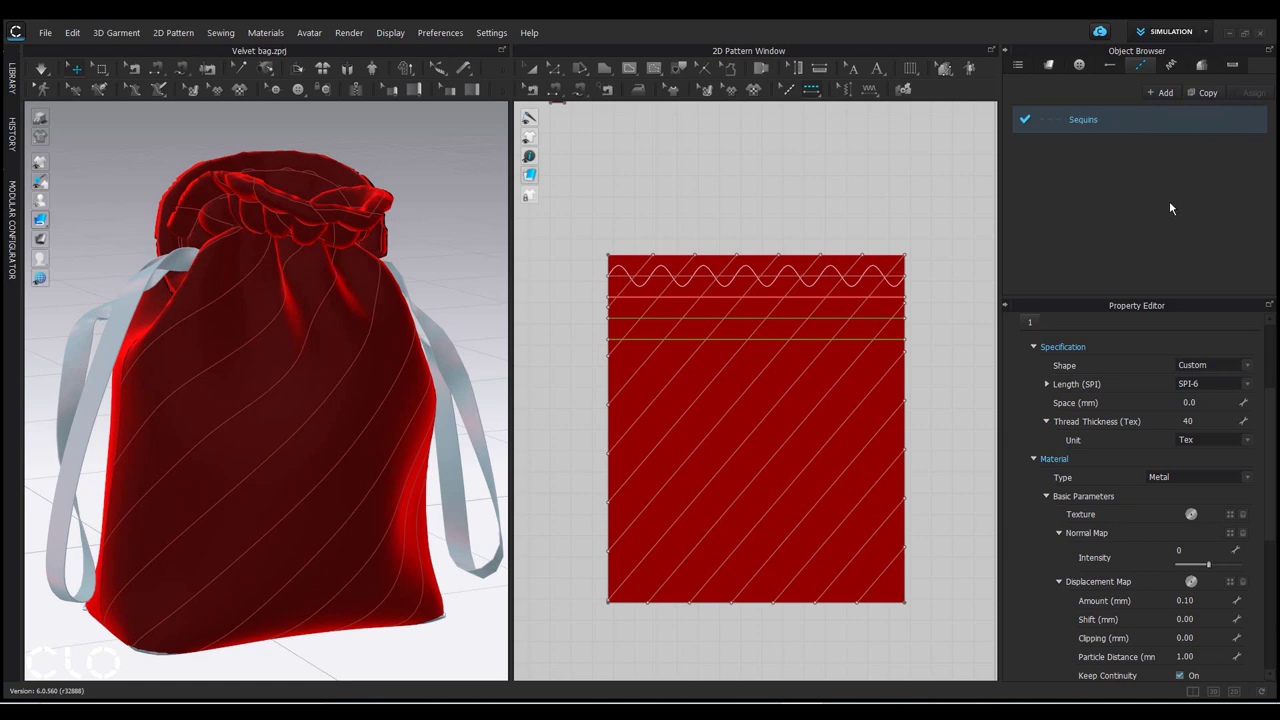
# Step: Apply the Sequins topstitch to every diagonal internal line across the bag pattern
pyautogui.click(636, 294)
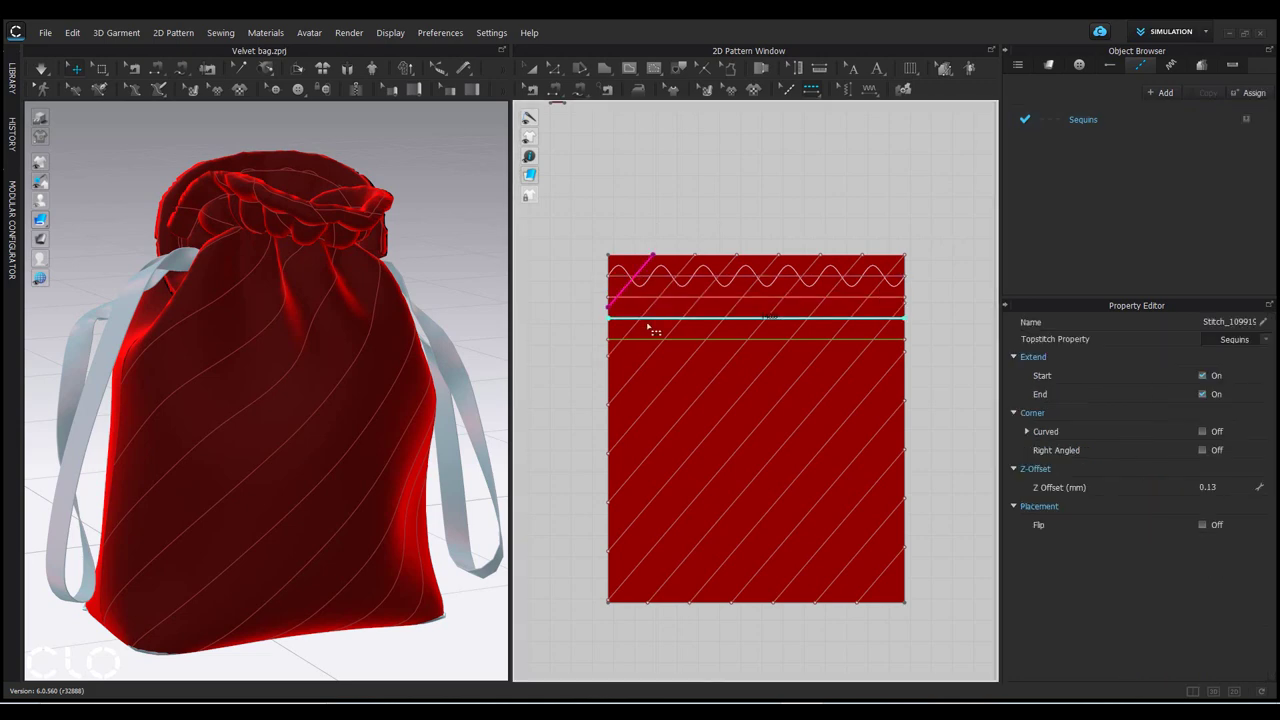
pyautogui.click(668, 326)
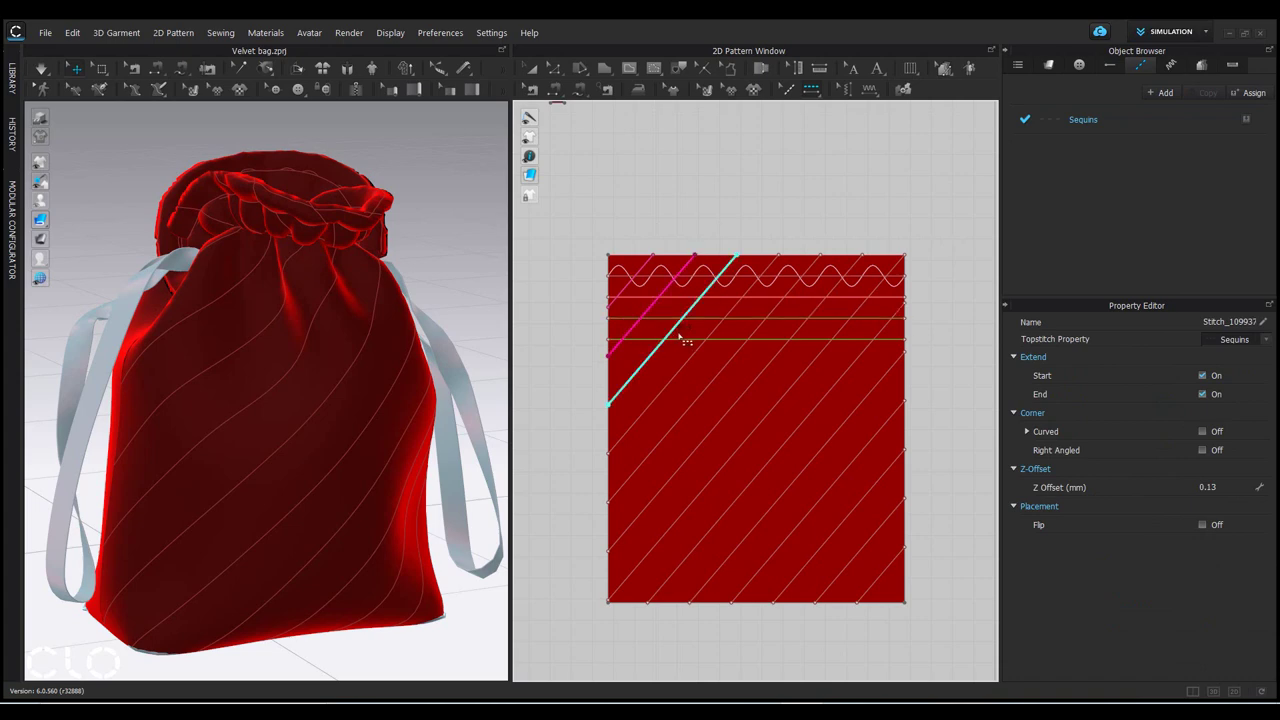
pyautogui.click(690, 356)
pyautogui.click(700, 375)
pyautogui.click(720, 408)
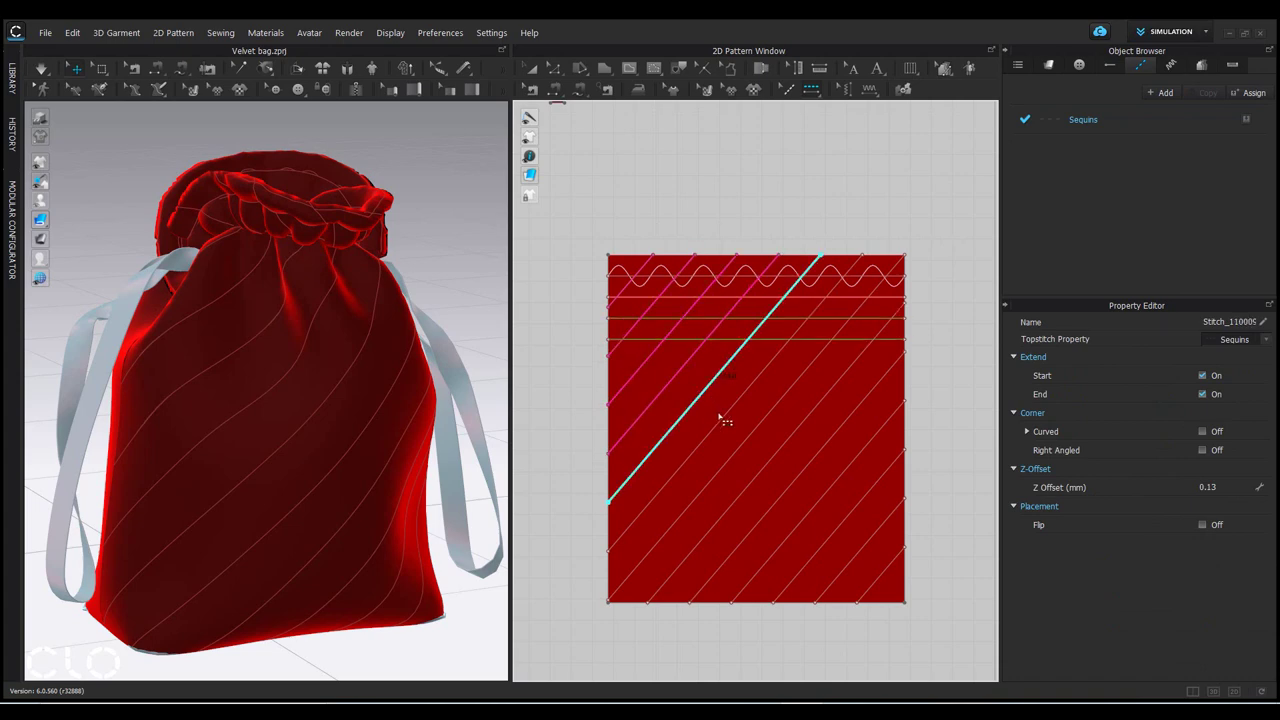
pyautogui.click(742, 440)
pyautogui.click(750, 462)
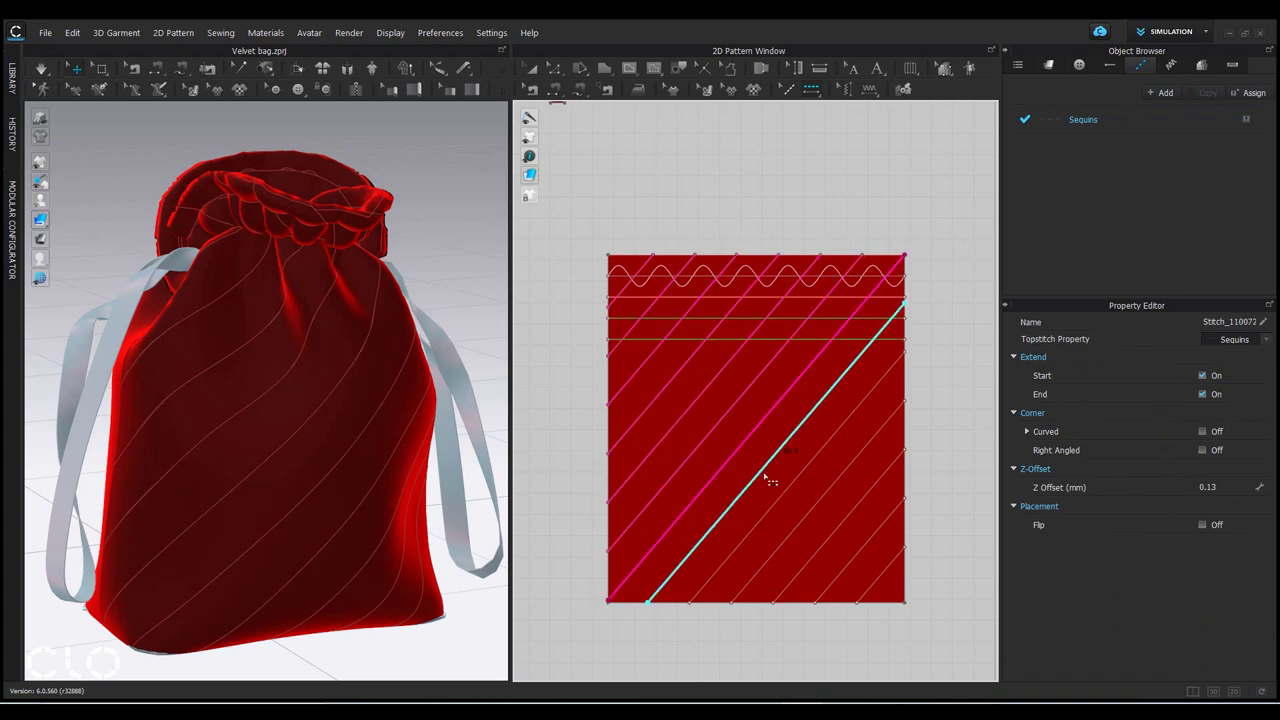
pyautogui.click(785, 495)
pyautogui.click(799, 519)
pyautogui.click(840, 562)
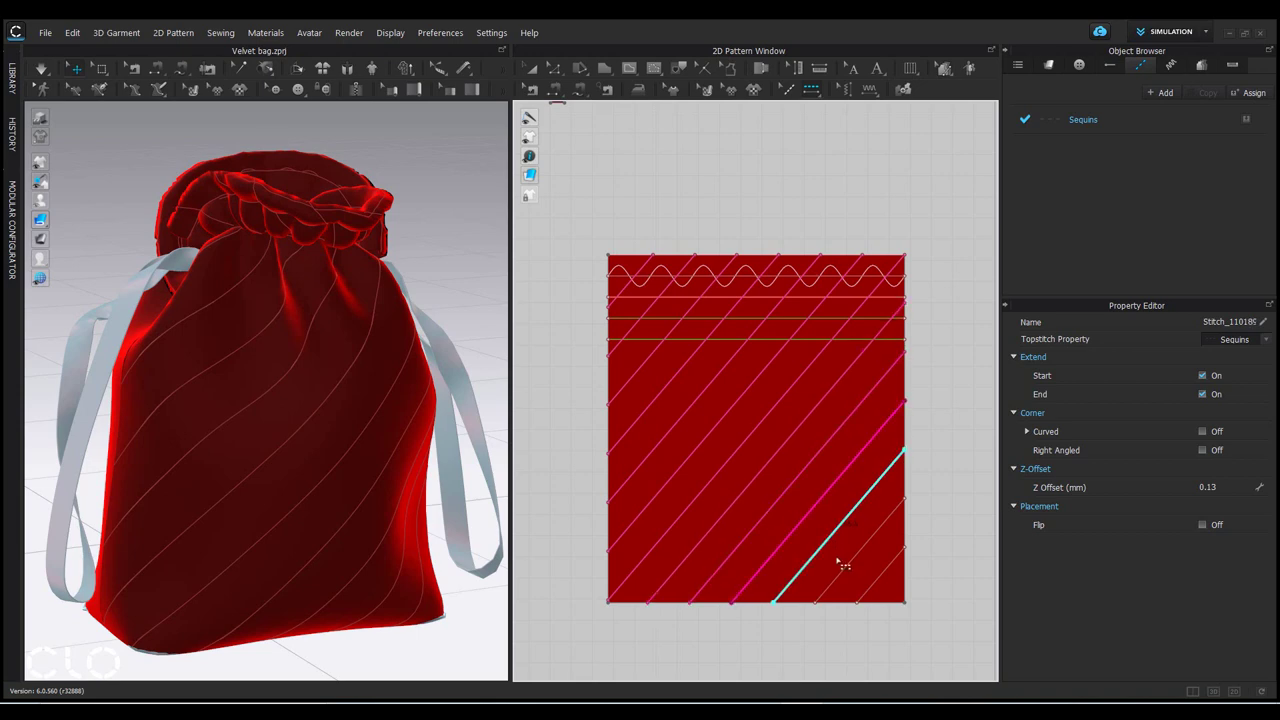
pyautogui.click(848, 572)
pyautogui.click(872, 590)
pyautogui.click(882, 594)
# Step: Select the Sequins topstitch style to show its properties and inspect the stitched diagonals on the 3D bag
pyautogui.moveTo(262, 372); pyautogui.dragTo(306, 354, button='right')
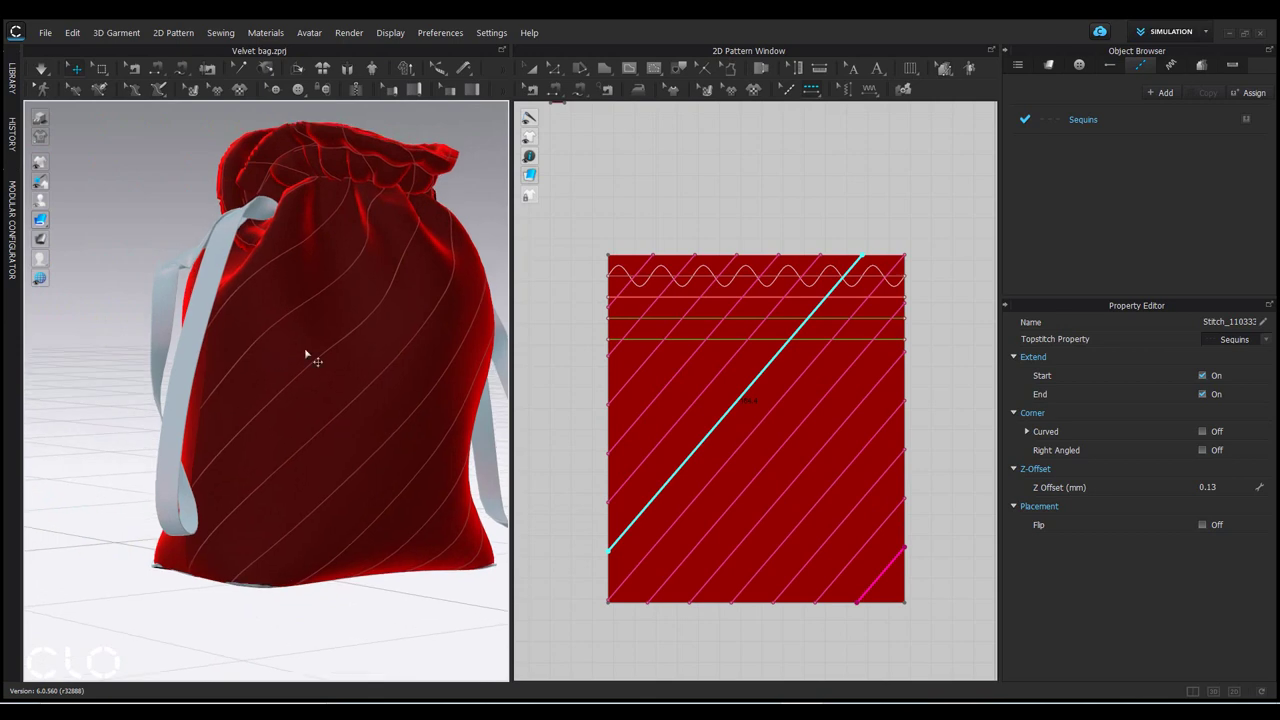
pyautogui.click(1140, 118)
pyautogui.scroll(6, 397, 303)
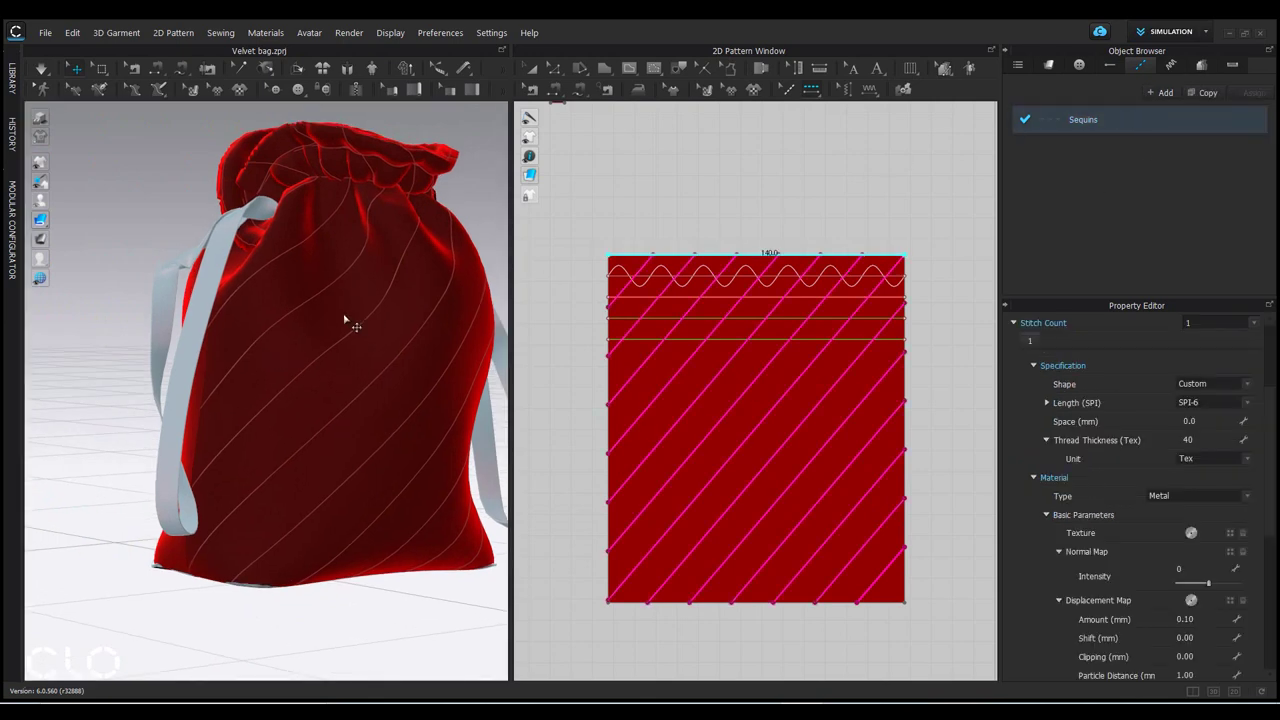
pyautogui.scroll(8, 385, 295)
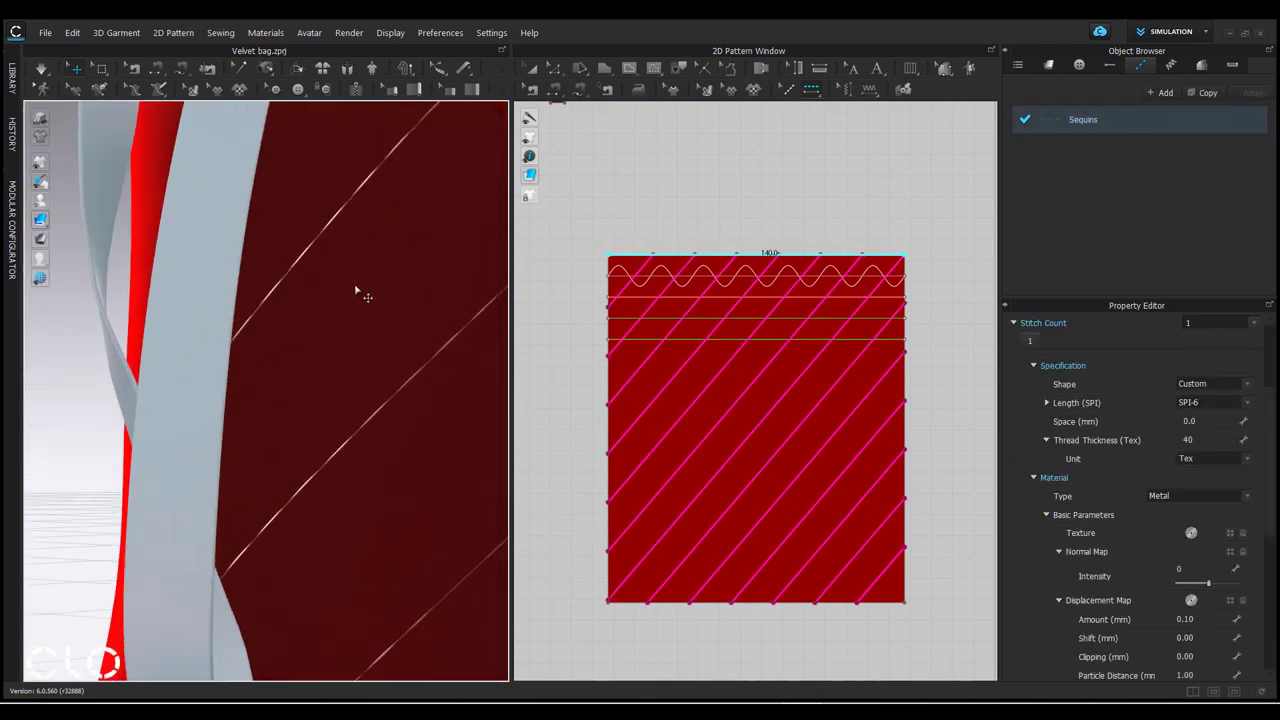
pyautogui.scroll(-8, 350, 335)
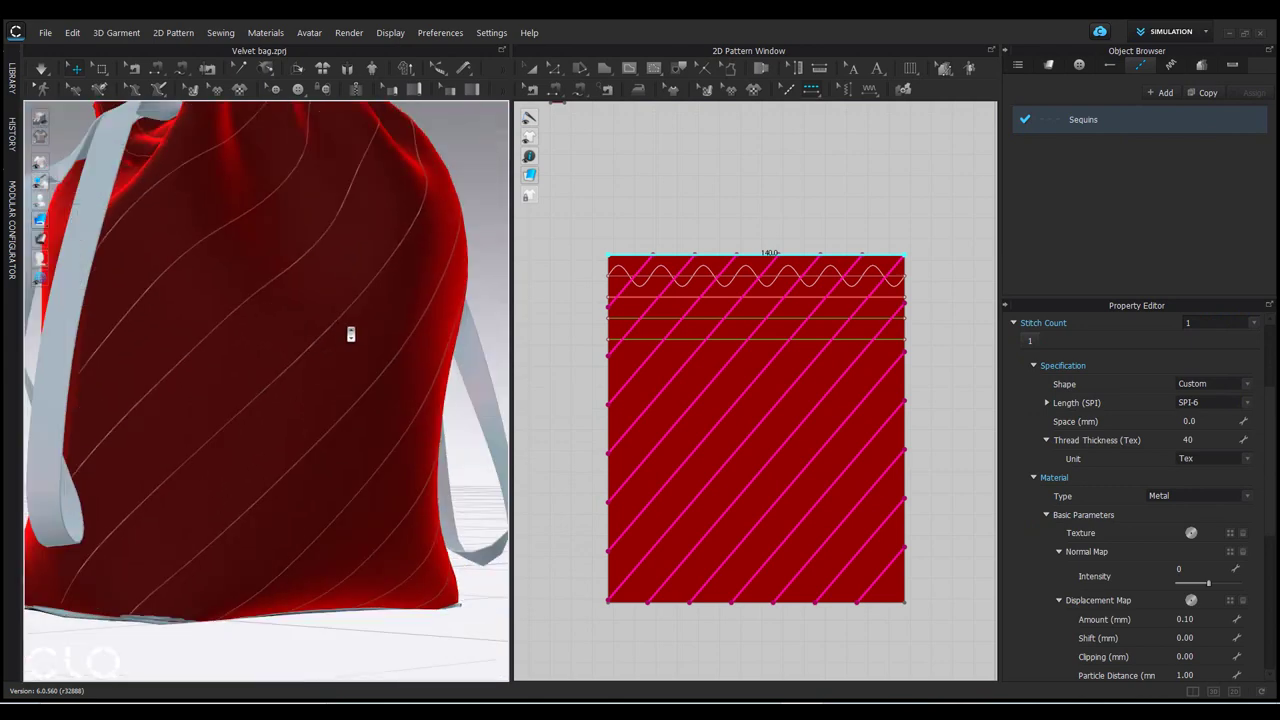
pyautogui.moveTo(349, 337); pyautogui.dragTo(372, 350, button='right')
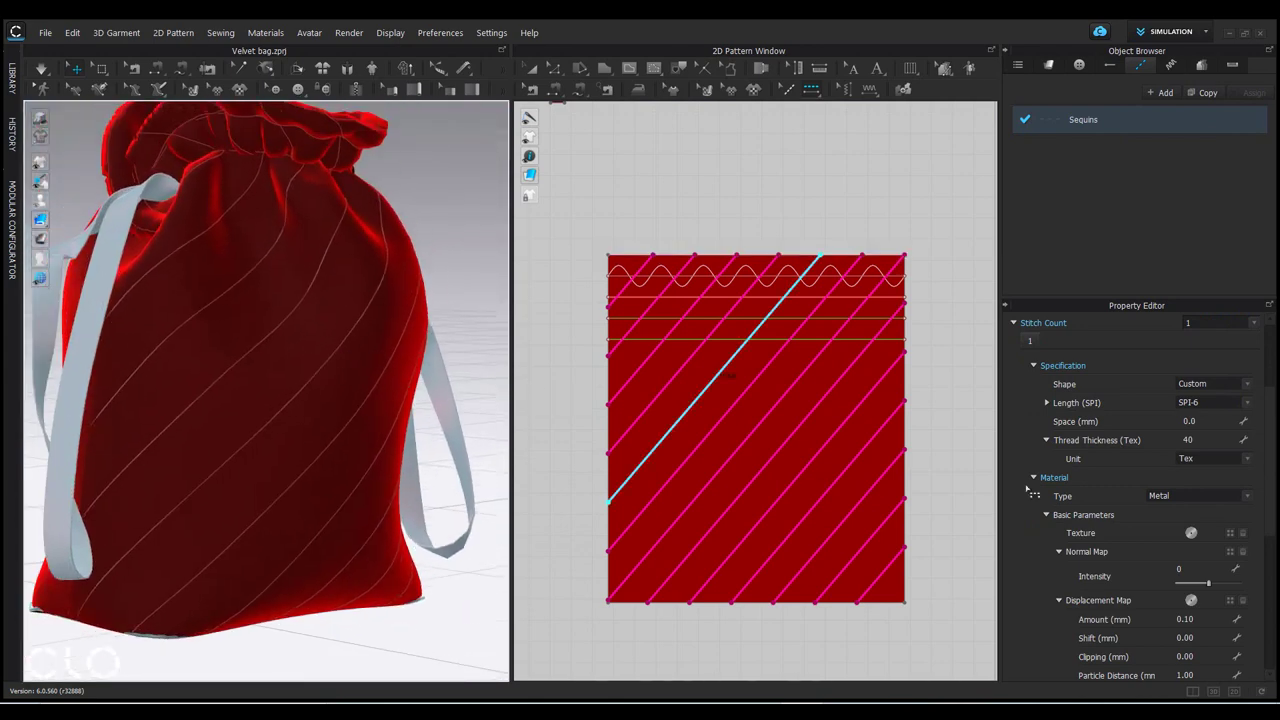
# Step: Set the Sequins topstitch length to SPI-11 and its thread thickness to 200 Tex, and inspect the stitches in 3D
pyautogui.click(1209, 400)
pyautogui.click(1191, 514)
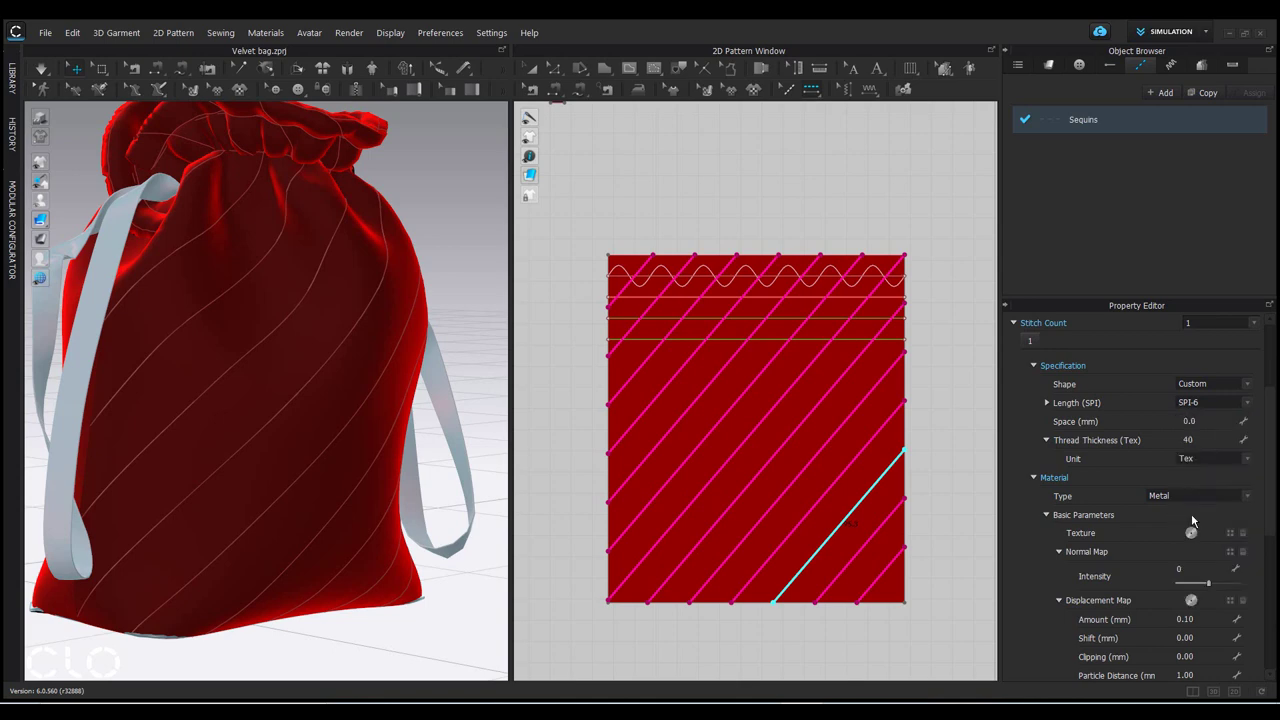
pyautogui.click(1208, 440)
pyautogui.press('Return')
pyautogui.click(1211, 440)
pyautogui.write('200')
pyautogui.press('Return')
pyautogui.scroll(5, 306, 348)
pyautogui.moveTo(314, 355); pyautogui.dragTo(326, 400, button='right')
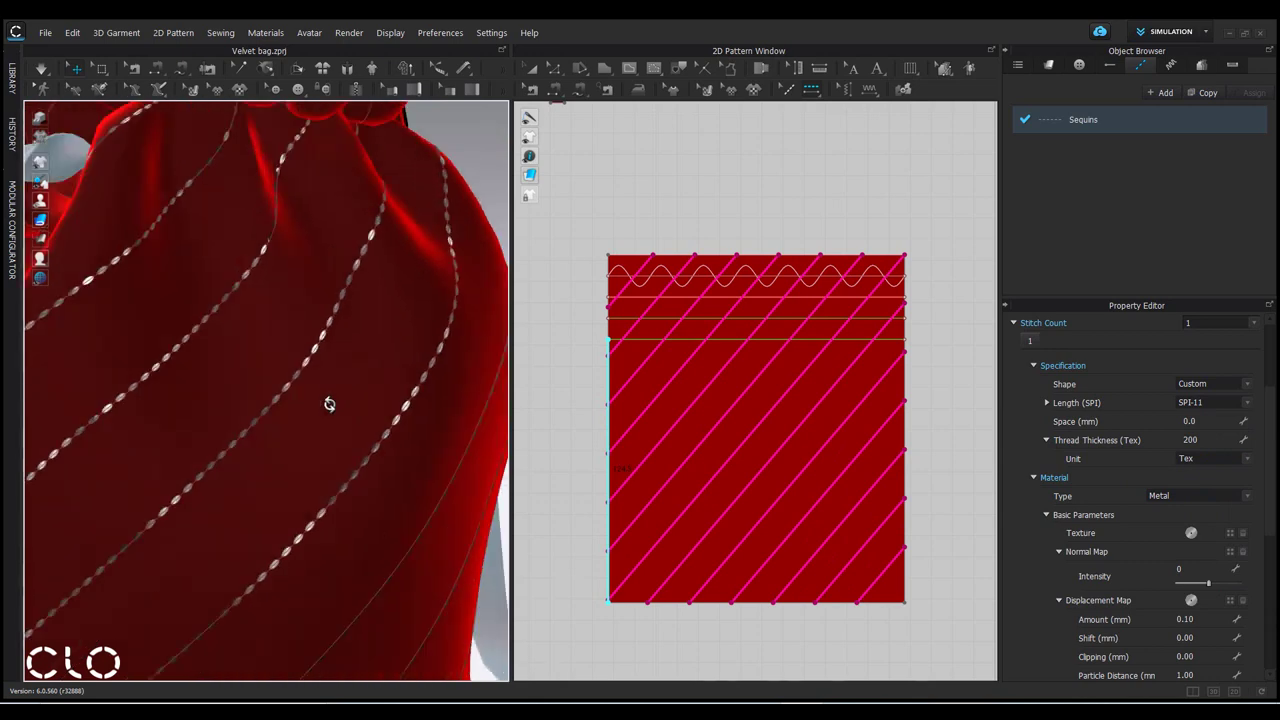
# Step: Set the Sequins topstitch length to SPI-6 and its thread thickness to 400 Tex
pyautogui.click(1204, 410)
pyautogui.click(1199, 466)
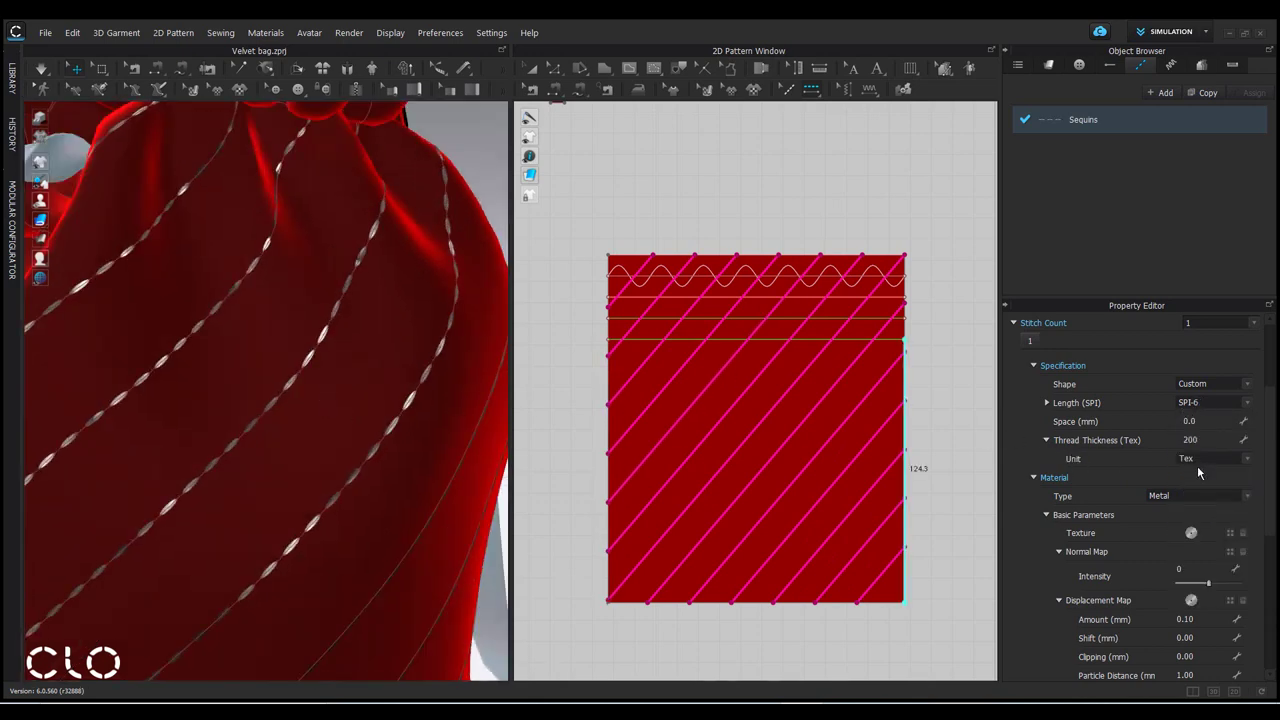
pyautogui.doubleClick(1191, 440)
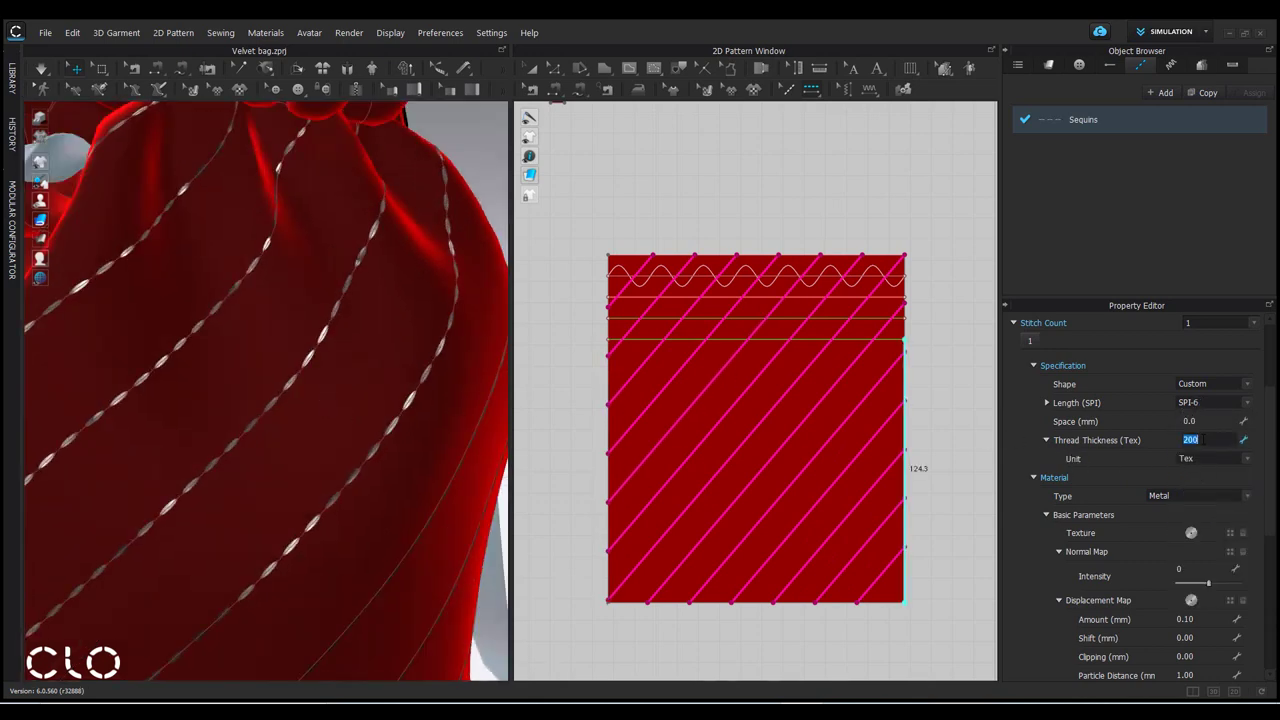
pyautogui.press('Return')
# Step: Set the Sequins thread thickness to 600 Tex and inspect the sequin shape up close on the bag
pyautogui.doubleClick(1211, 440)
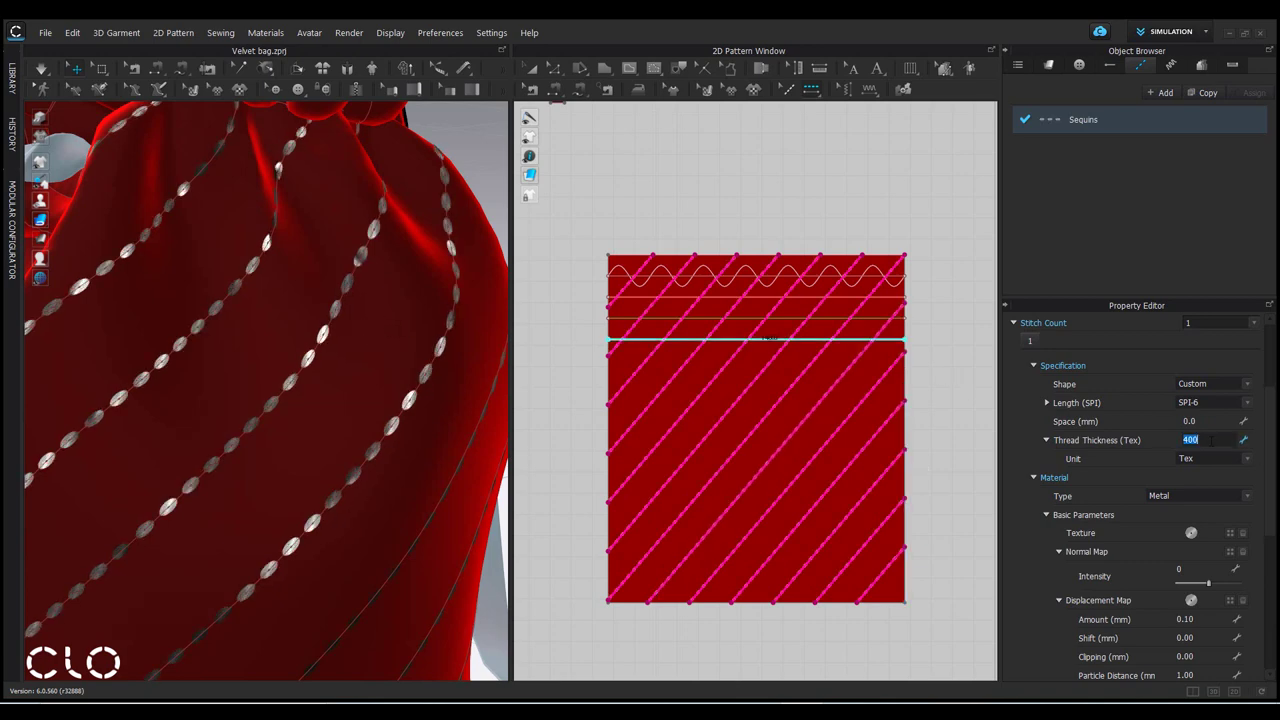
pyautogui.write('600')
pyautogui.press('Return')
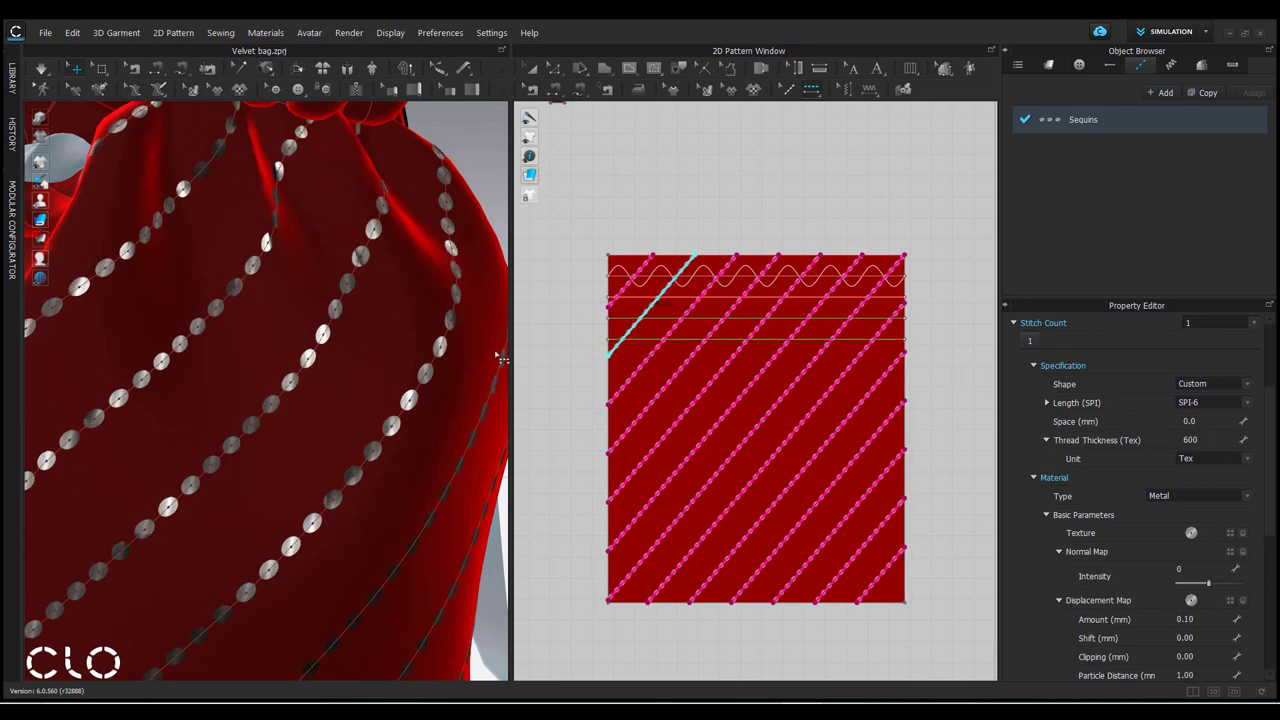
pyautogui.moveTo(293, 414); pyautogui.dragTo(6, 477, button='right')
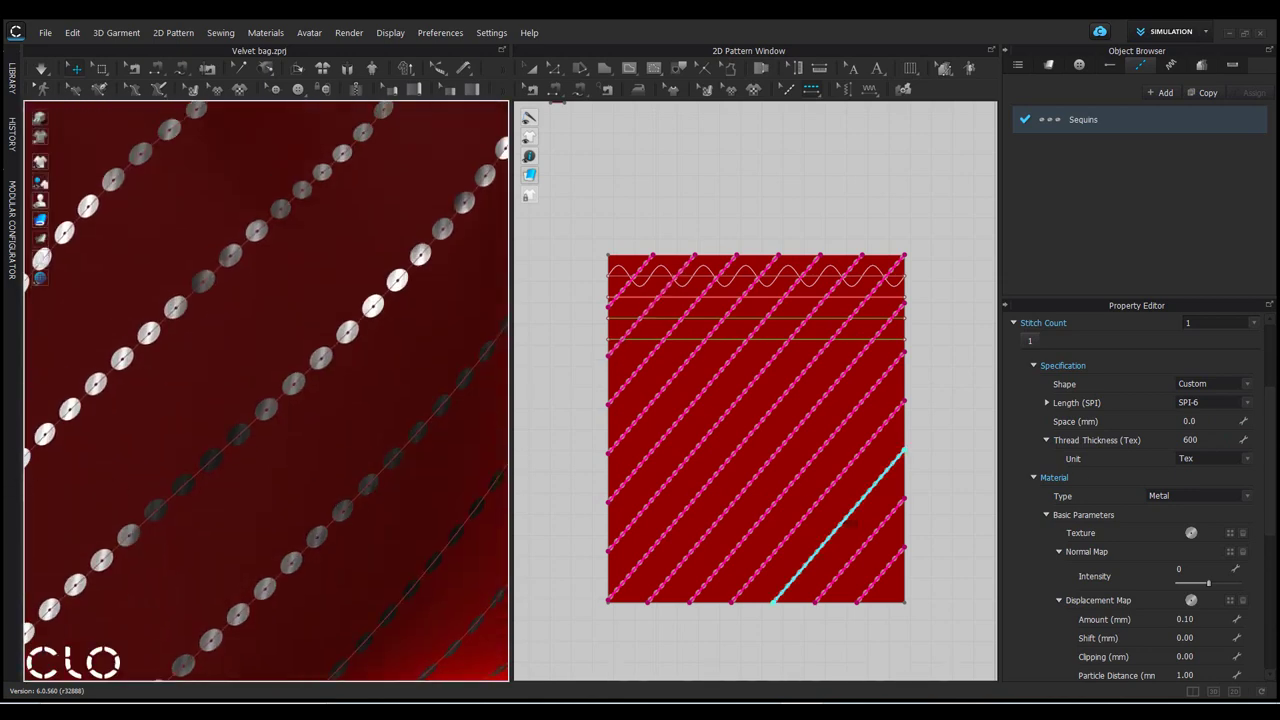
# Step: Set the Sequins thread thickness to 800 Tex and view the whole bag
pyautogui.click(1209, 442)
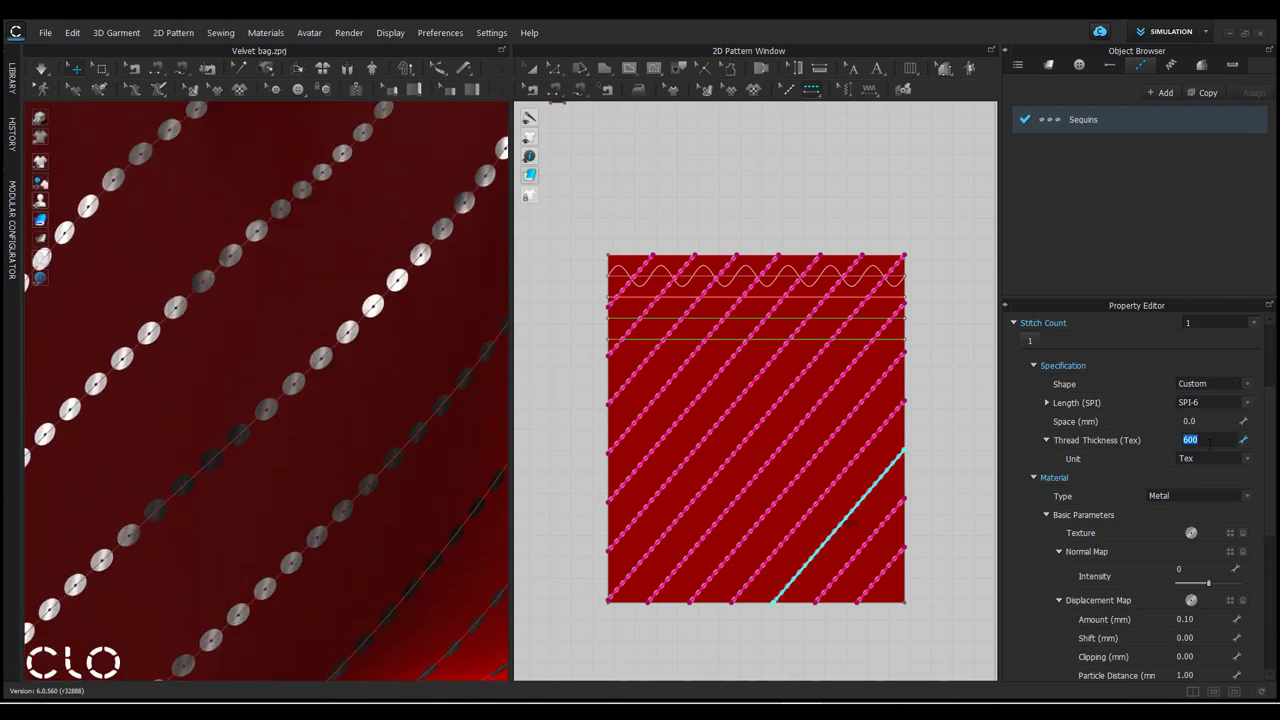
pyautogui.press('Return')
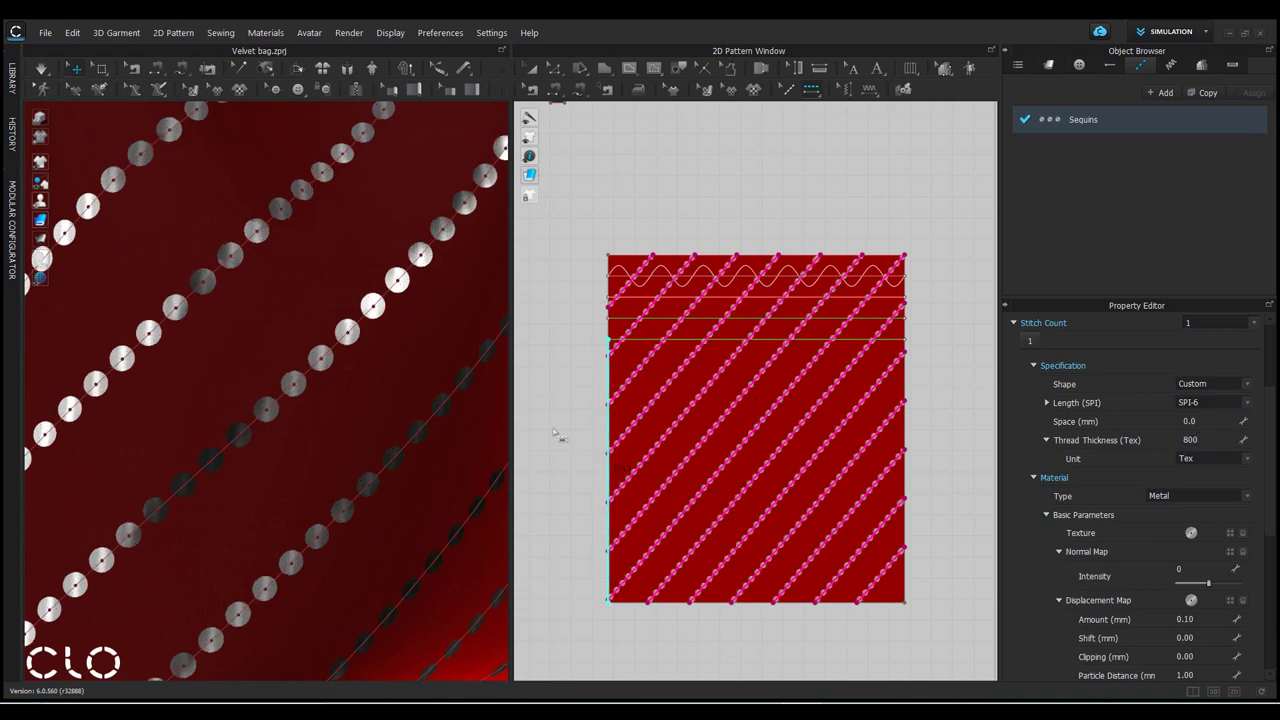
pyautogui.moveTo(470, 425); pyautogui.dragTo(370, 376, button='right')
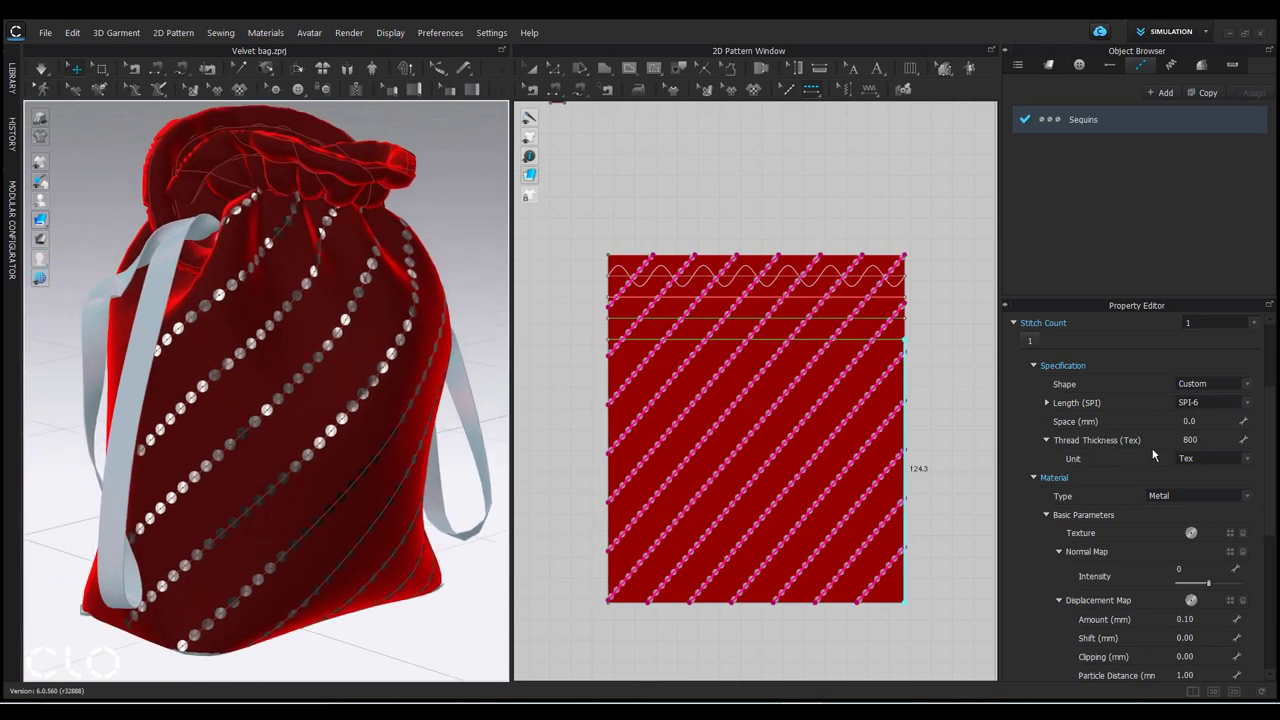
# Step: Switch the Sequins thread thickness unit to Millimeters, open the thickness value for editing and inspect the sequins up close
pyautogui.click(1192, 461)
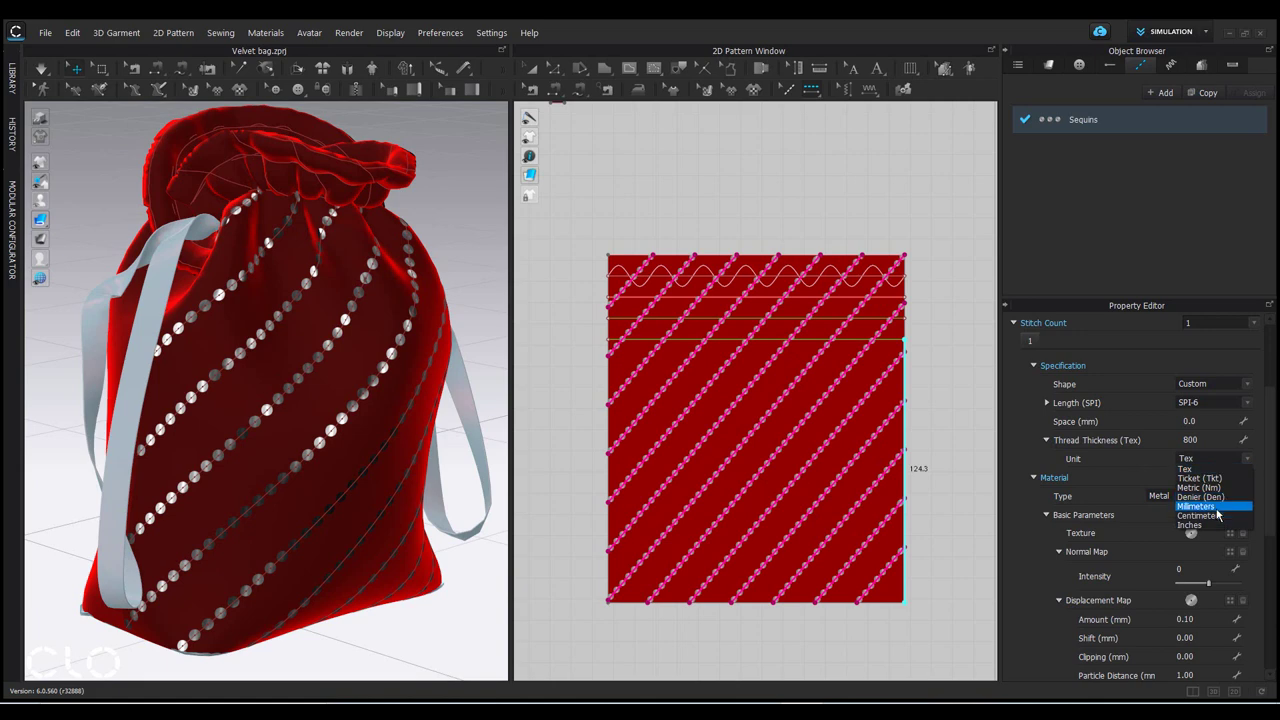
pyautogui.click(1198, 506)
pyautogui.doubleClick(1198, 440)
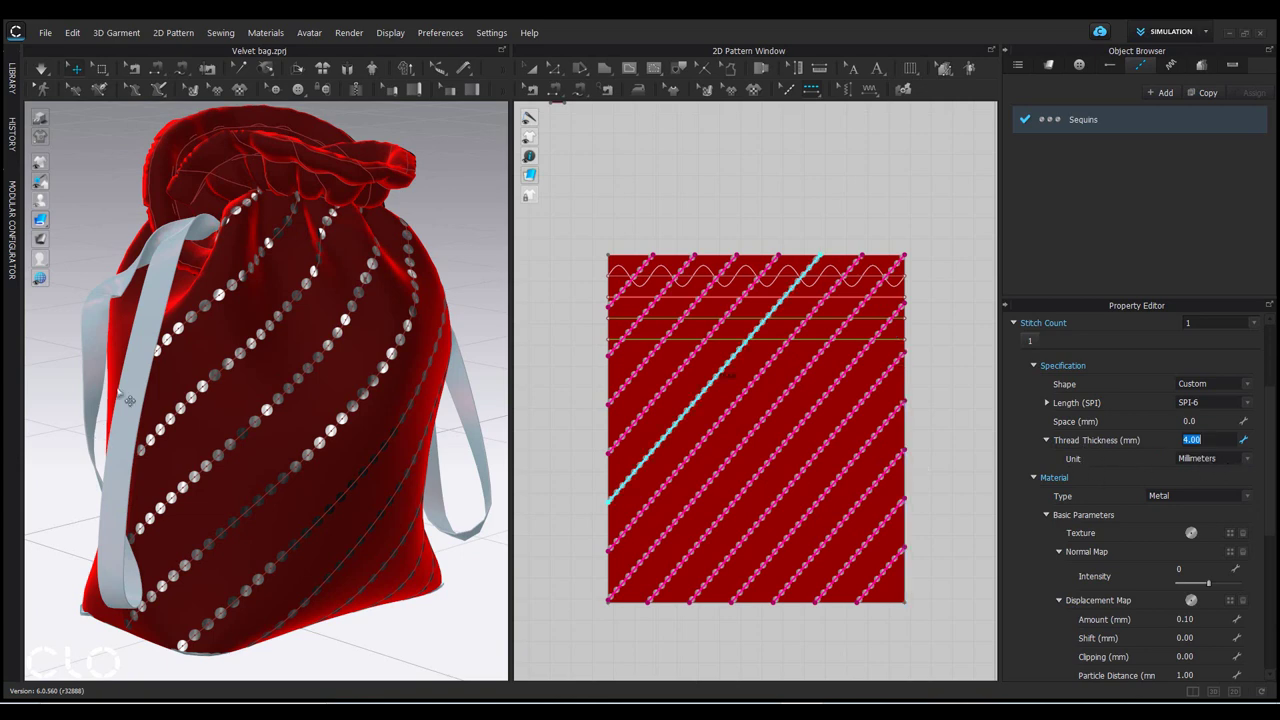
pyautogui.scroll(8, 254, 336)
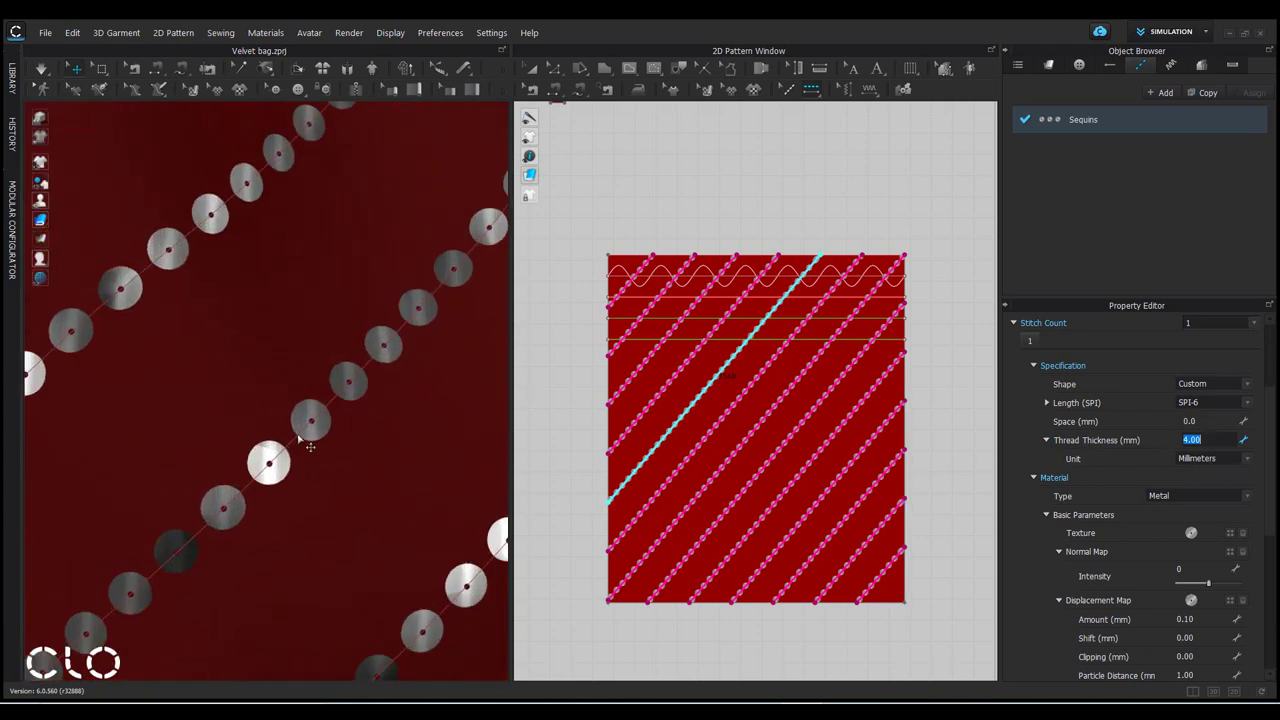
# Step: Examine the sequin rows on the bag's front, both up close and across the whole bag from several angles
pyautogui.scroll(-8, 286, 408)
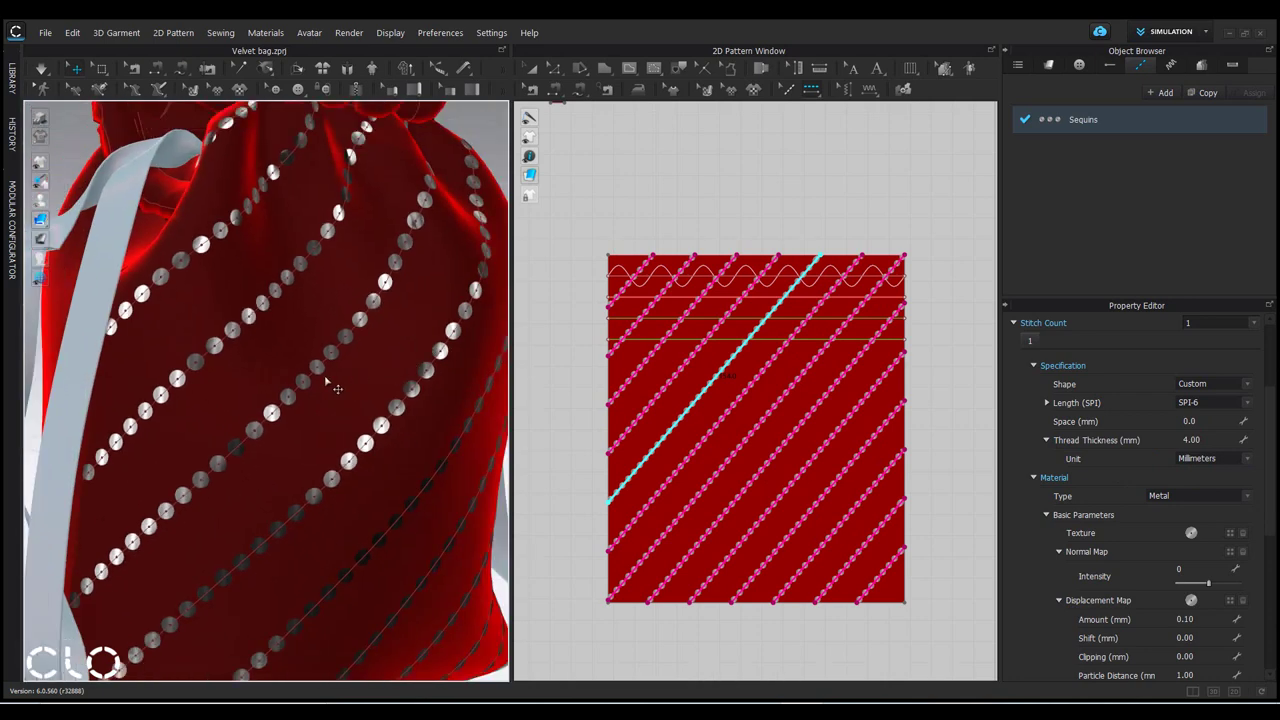
pyautogui.scroll(6, 284, 398)
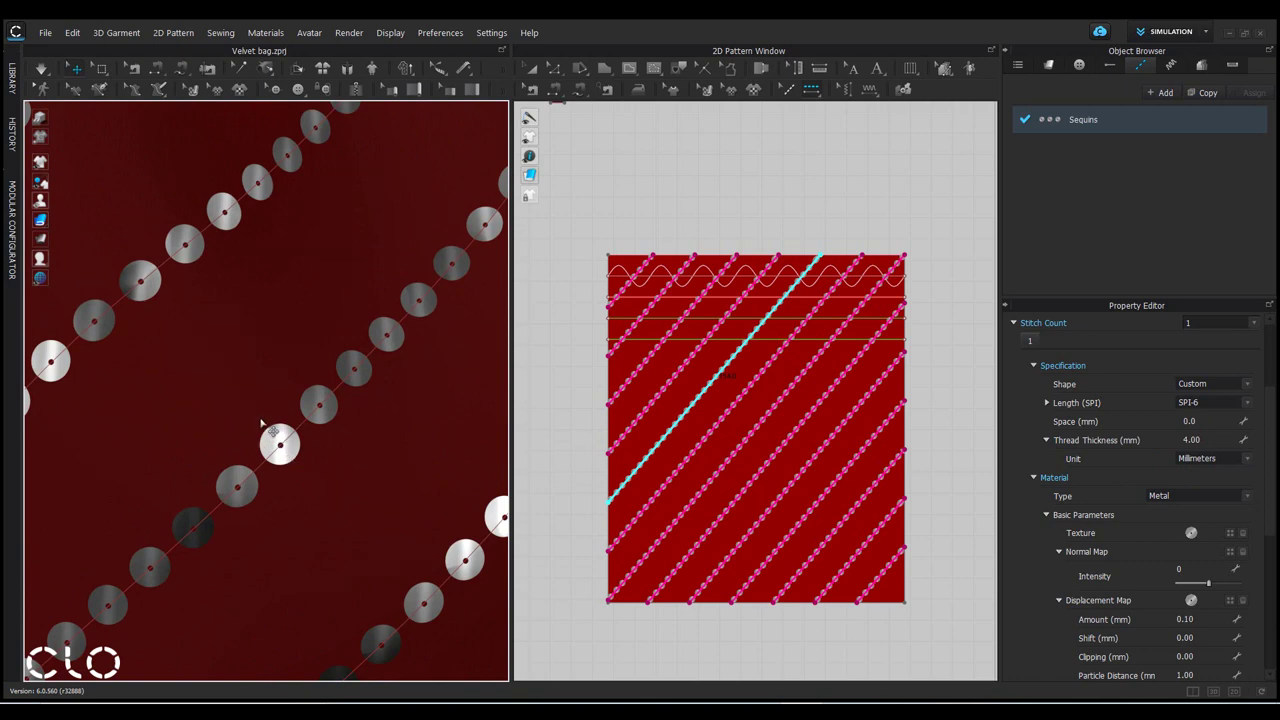
pyautogui.scroll(-8, 322, 448)
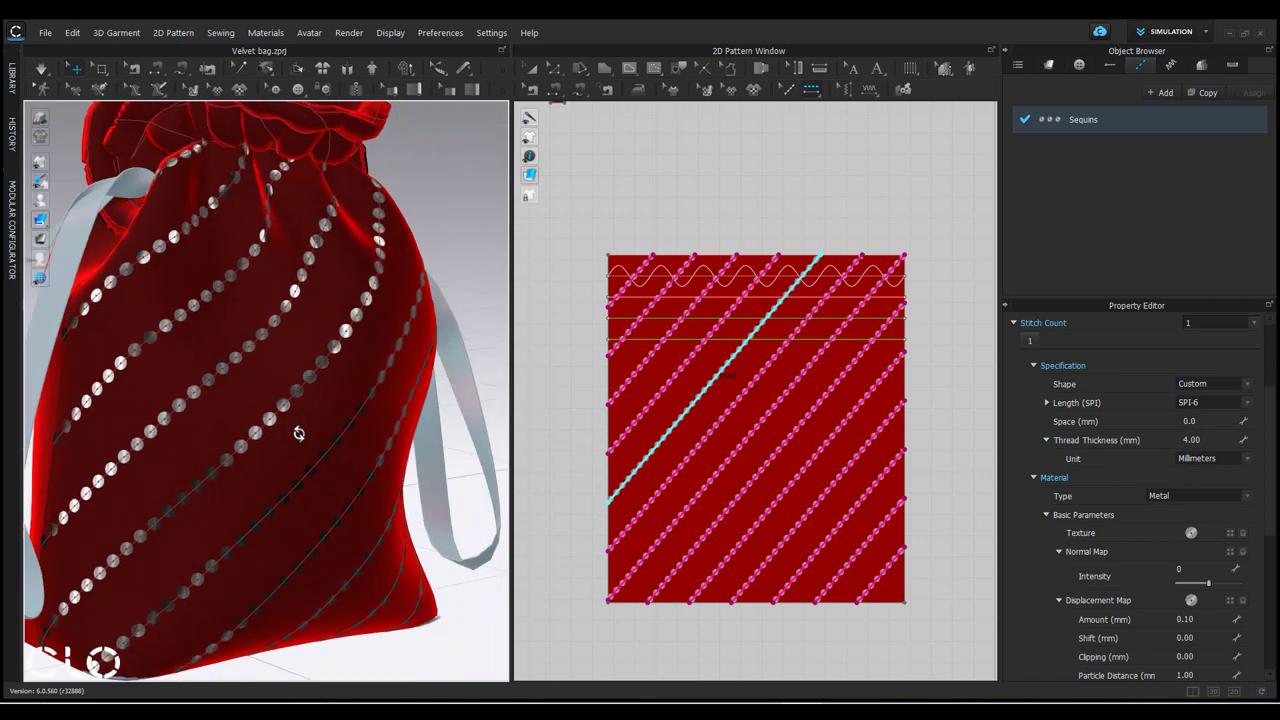
pyautogui.moveTo(298, 433); pyautogui.dragTo(320, 436, button='right')
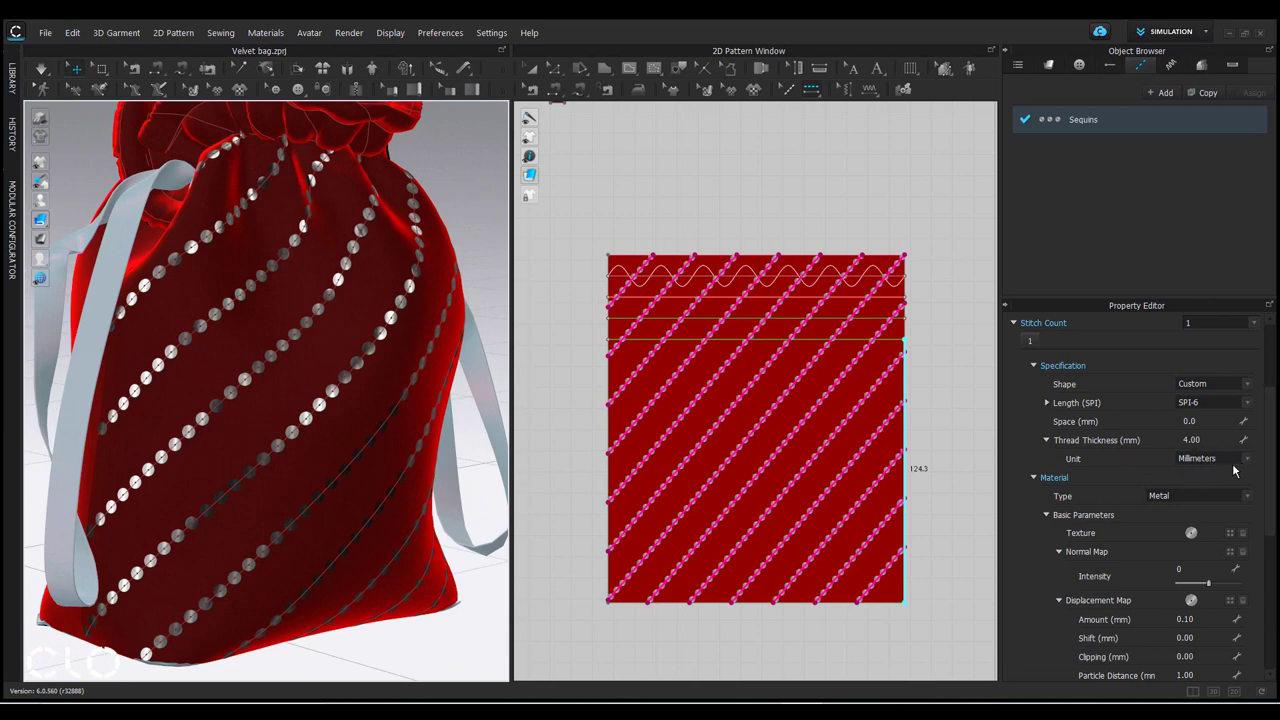
pyautogui.scroll(-3, 260, 380)
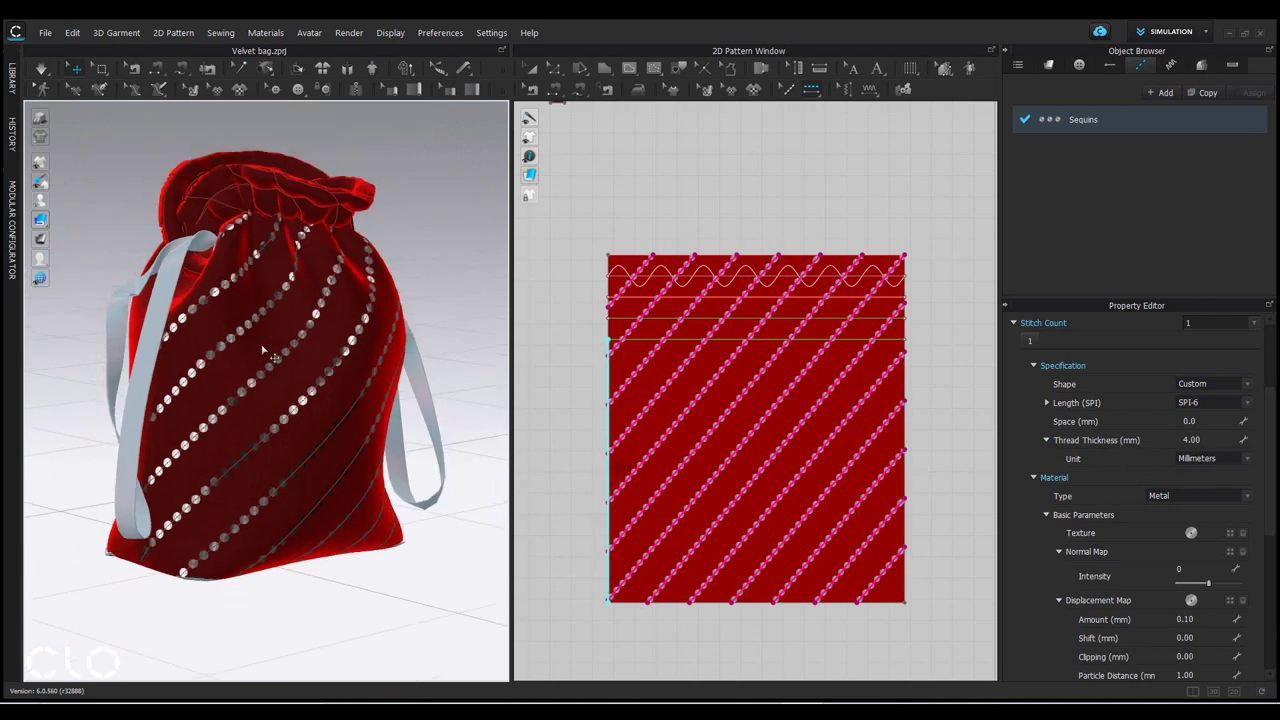
pyautogui.moveTo(230, 330); pyautogui.dragTo(380, 348, button='right')
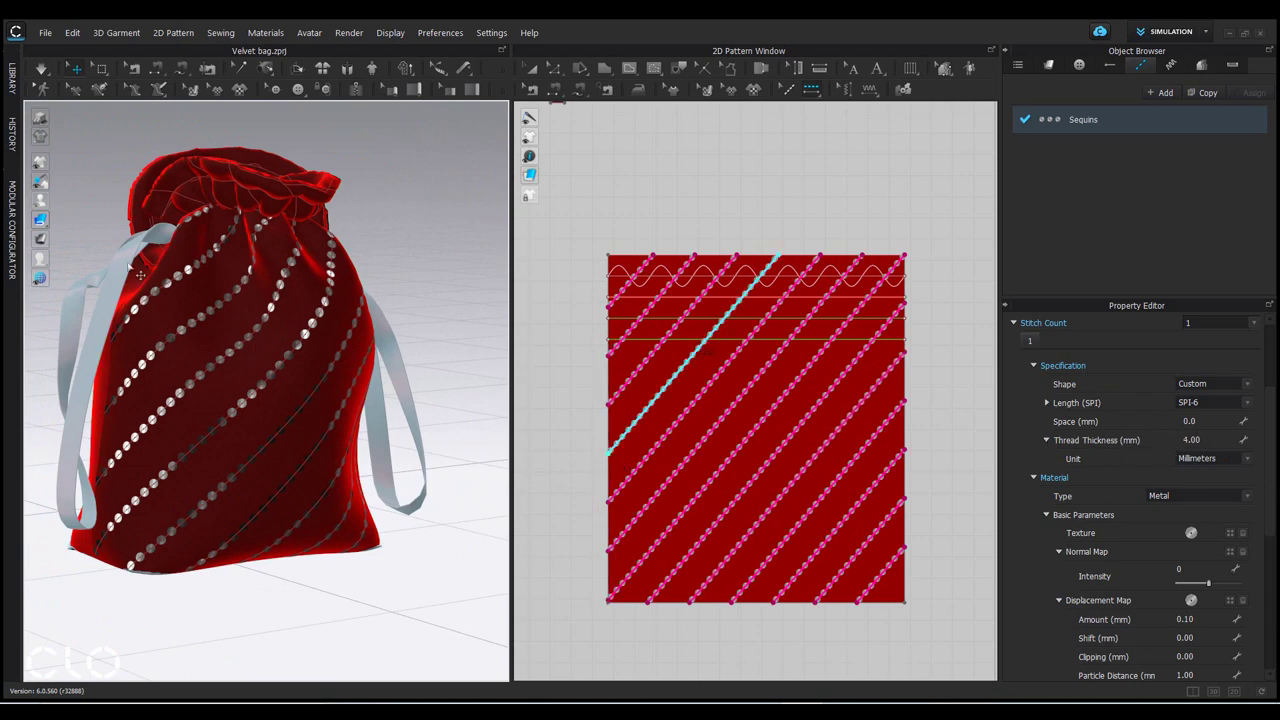
pyautogui.scroll(6, 300, 360)
pyautogui.scroll(-3, 308, 375)
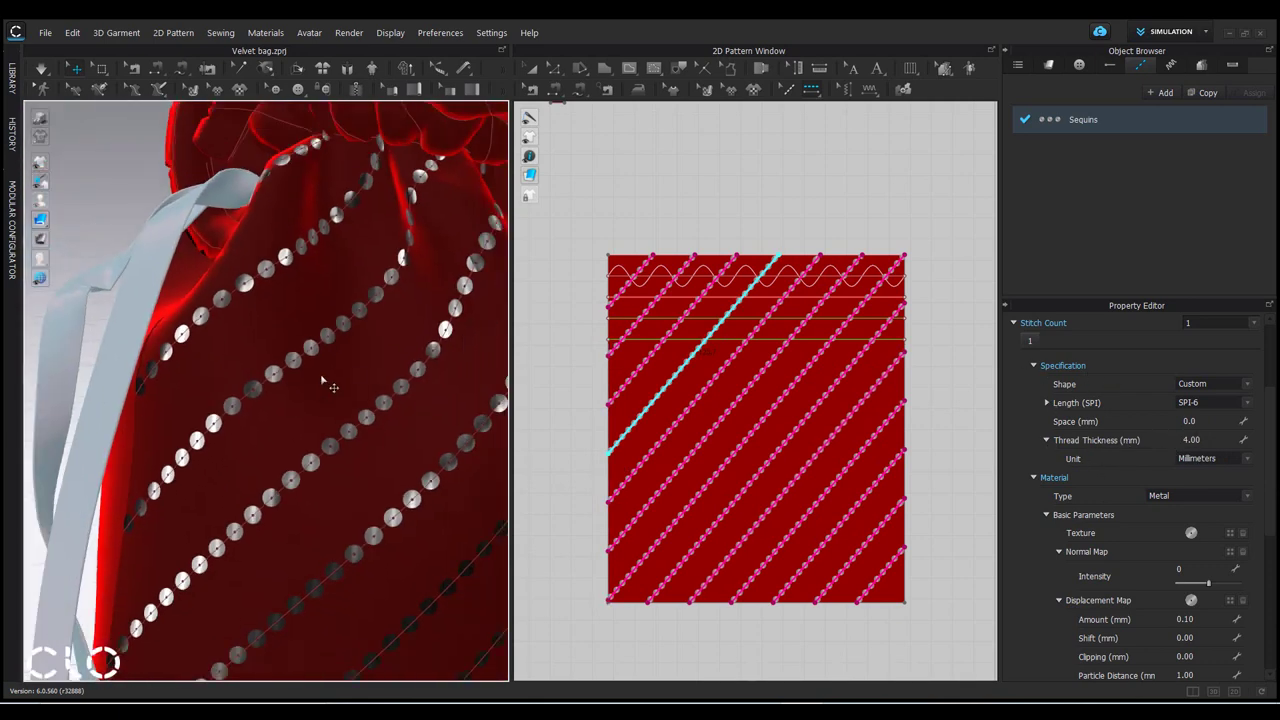
pyautogui.moveTo(329, 371); pyautogui.dragTo(311, 306, button='right')
pyautogui.moveTo(394, 361); pyautogui.dragTo(259, 311, button='right')
pyautogui.scroll(-3, 343, 363)
pyautogui.scroll(5, 259, 311)
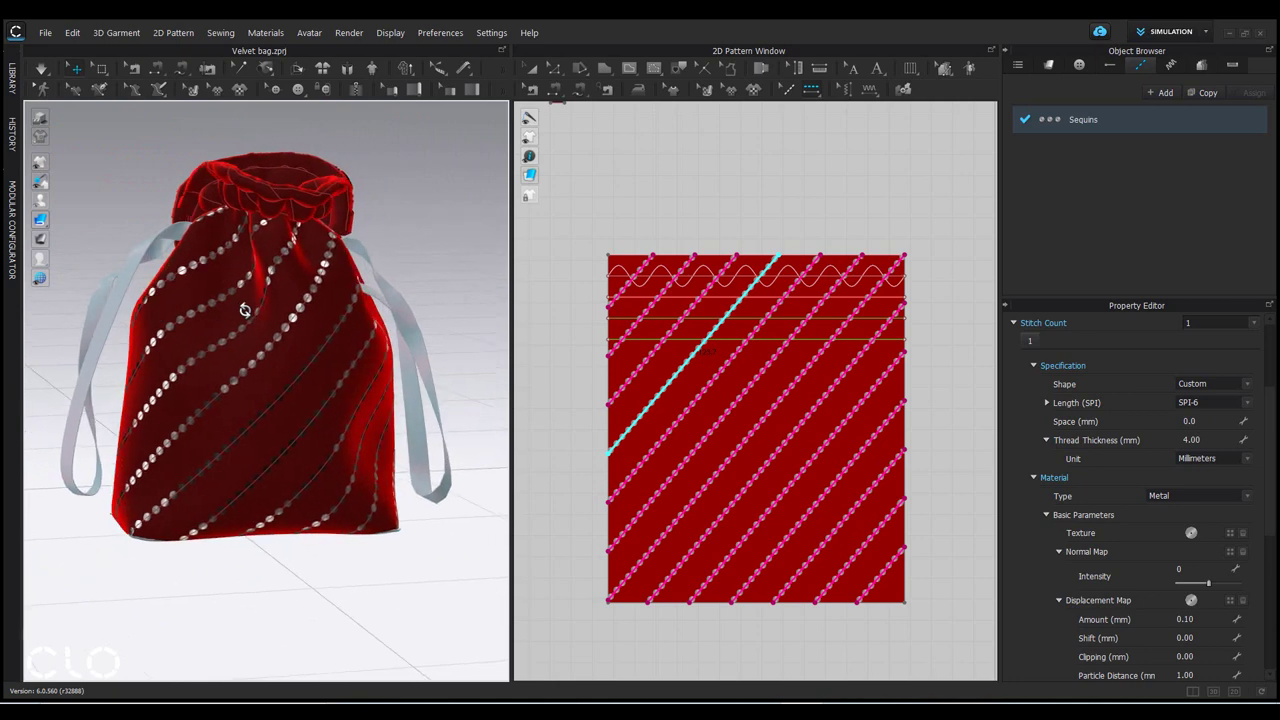
pyautogui.moveTo(275, 373); pyautogui.dragTo(270, 370, button='right')
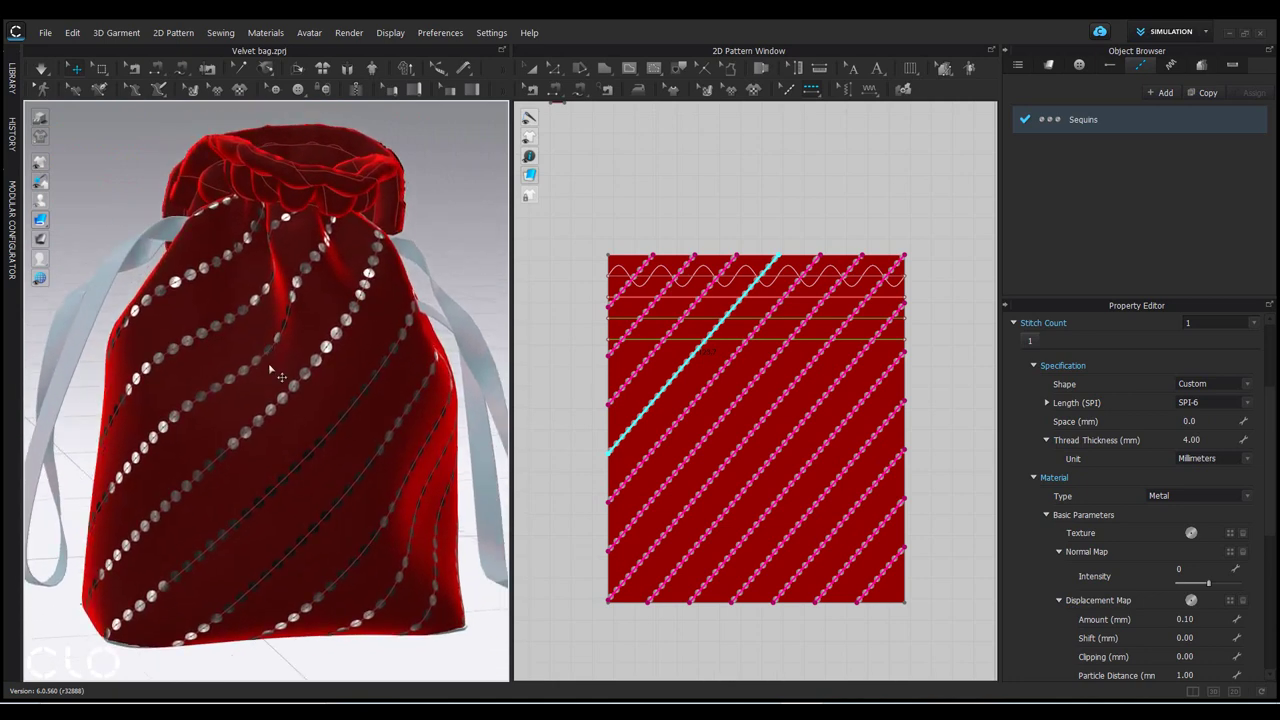
pyautogui.click(630, 256)
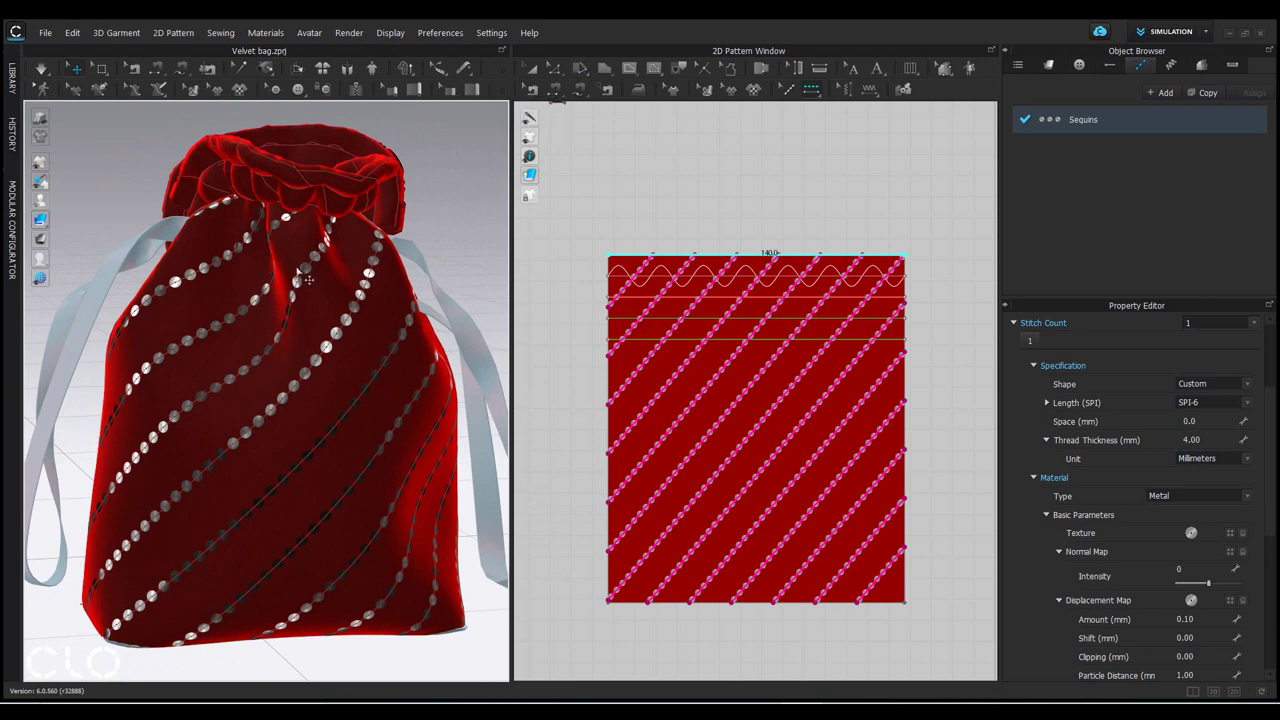
pyautogui.moveTo(278, 262); pyautogui.dragTo(332, 255, button='right')
pyautogui.scroll(-5, 332, 255)
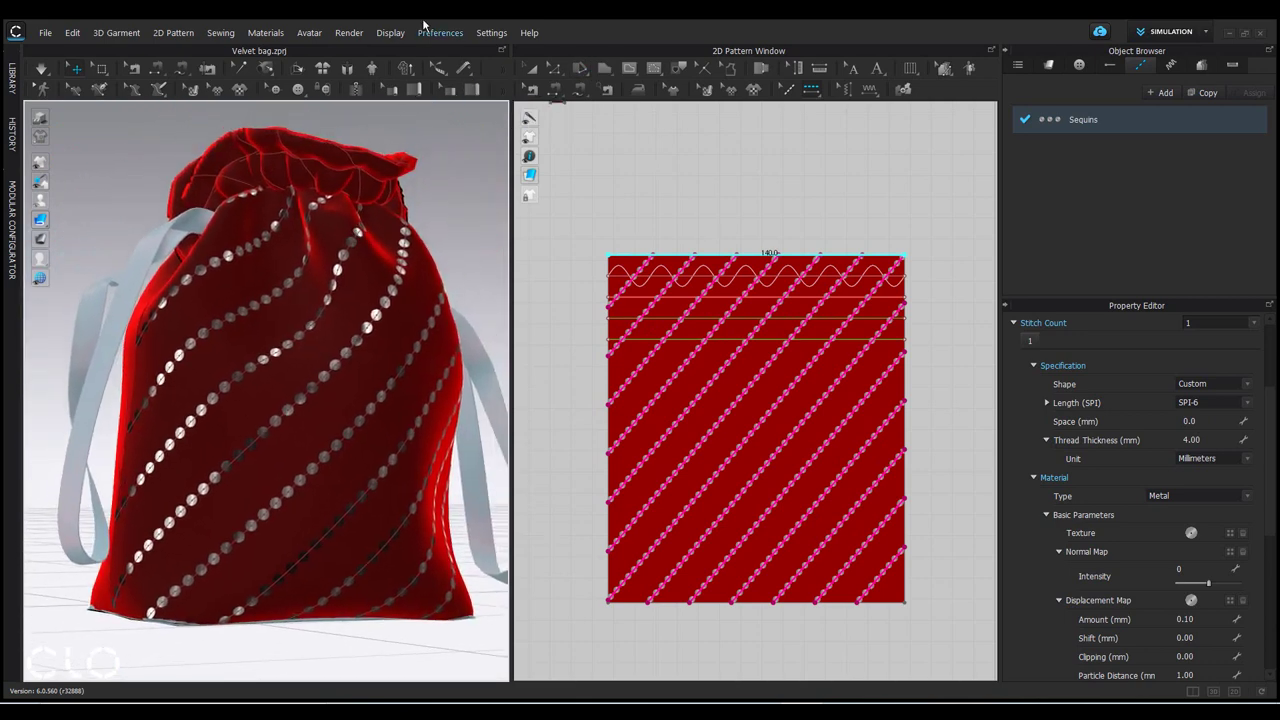
# Step: Open the Render window and start an interactive render of the sequined bag
pyautogui.click(348, 34)
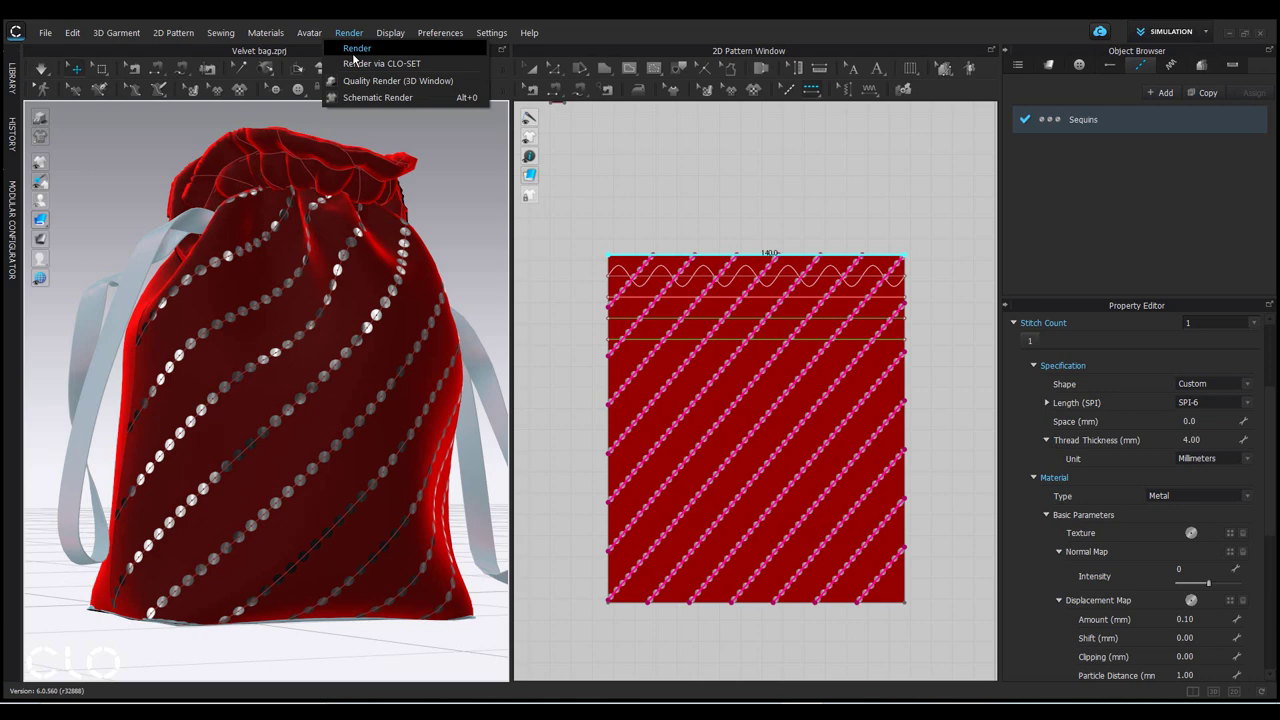
pyautogui.click(357, 48)
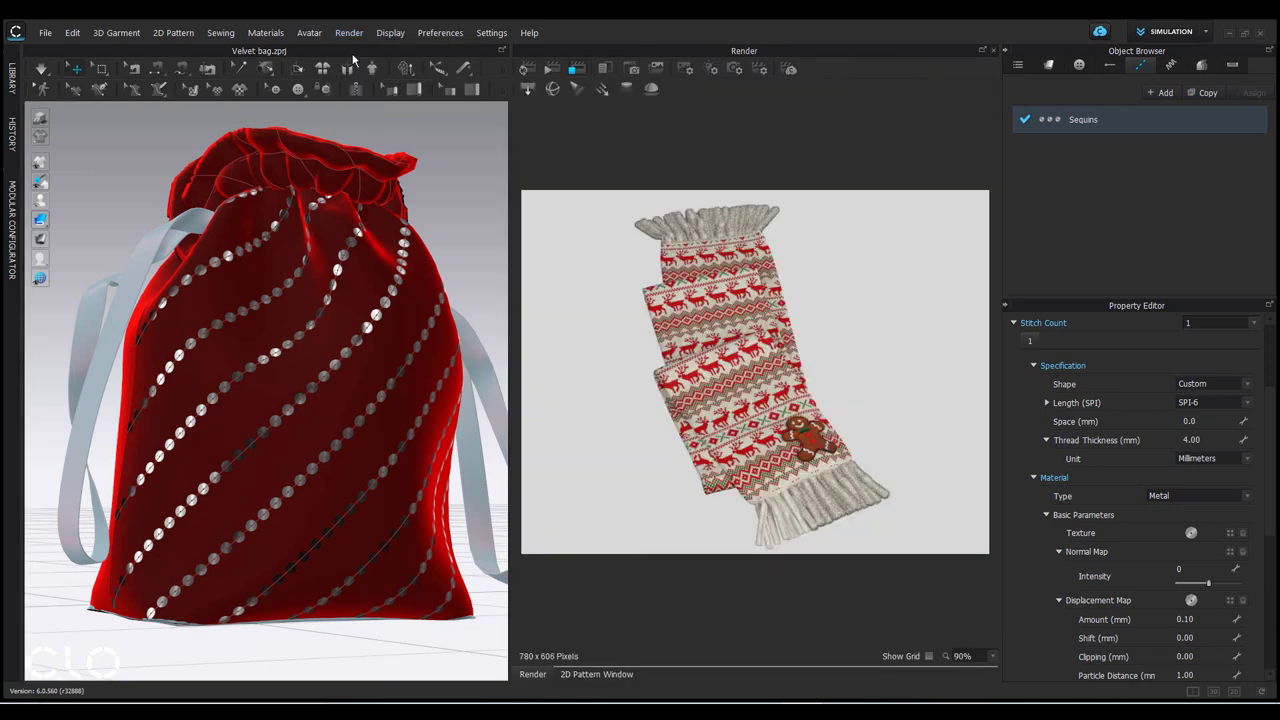
pyautogui.click(523, 69)
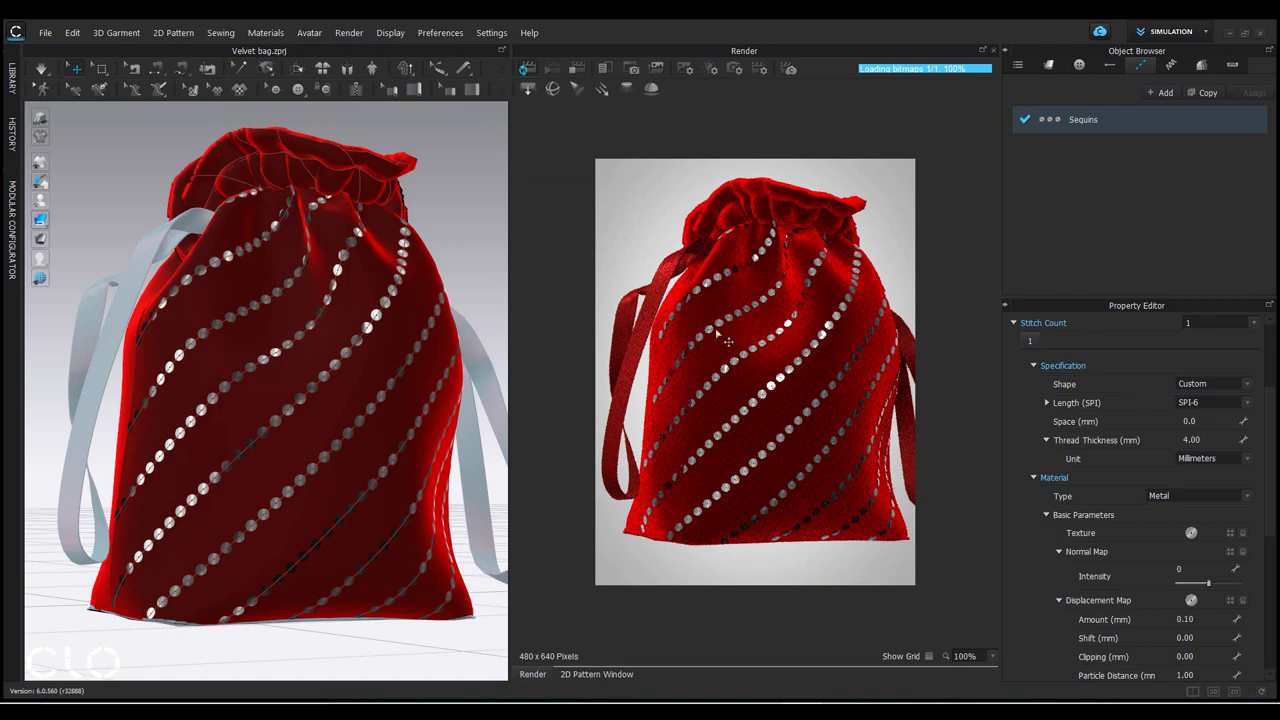
# Step: Examine the rendered sequins up close and across the whole bag, and stop the render and close the Render window
pyautogui.scroll(2, 150, 224)
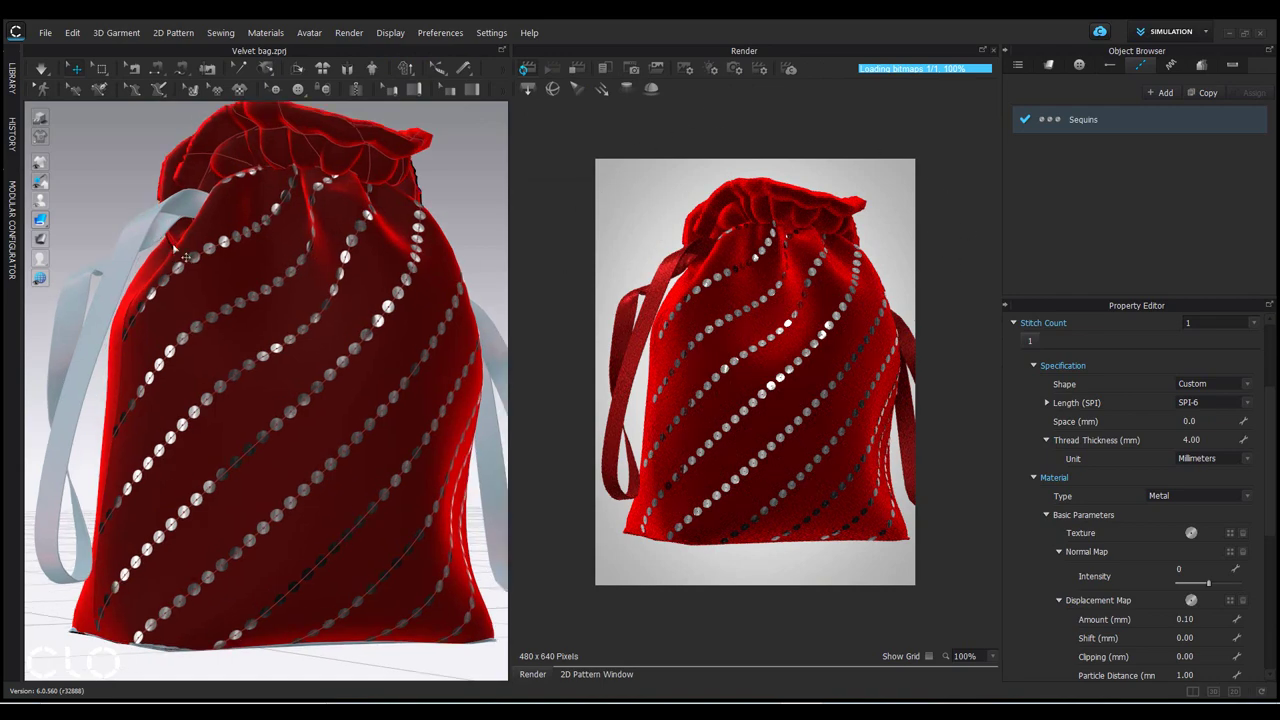
pyautogui.scroll(10, 185, 258)
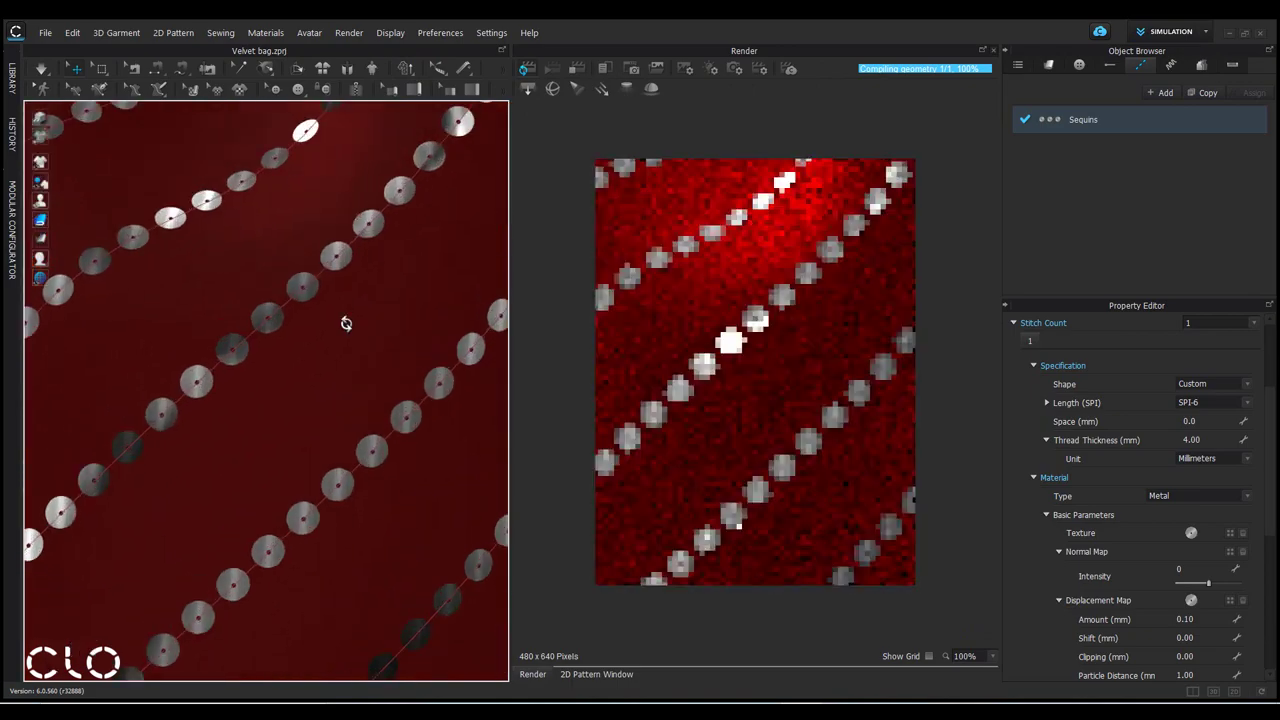
pyautogui.scroll(-5, 346, 323)
pyautogui.moveTo(346, 330); pyautogui.dragTo(229, 394, button='right')
pyautogui.click(340, 406)
pyautogui.moveTo(343, 409); pyautogui.dragTo(367, 418, button='right')
pyautogui.scroll(5, 371, 476)
pyautogui.scroll(-3, 472, 477)
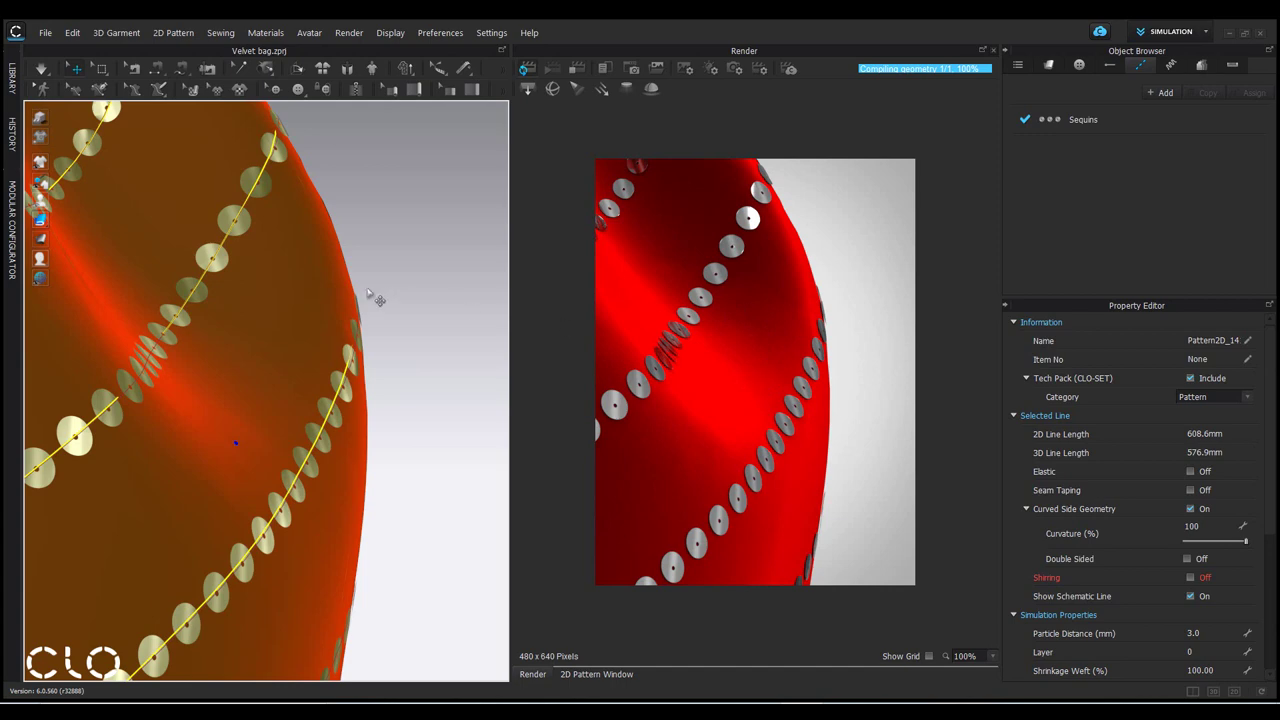
pyautogui.moveTo(371, 294); pyautogui.dragTo(277, 363, button='right')
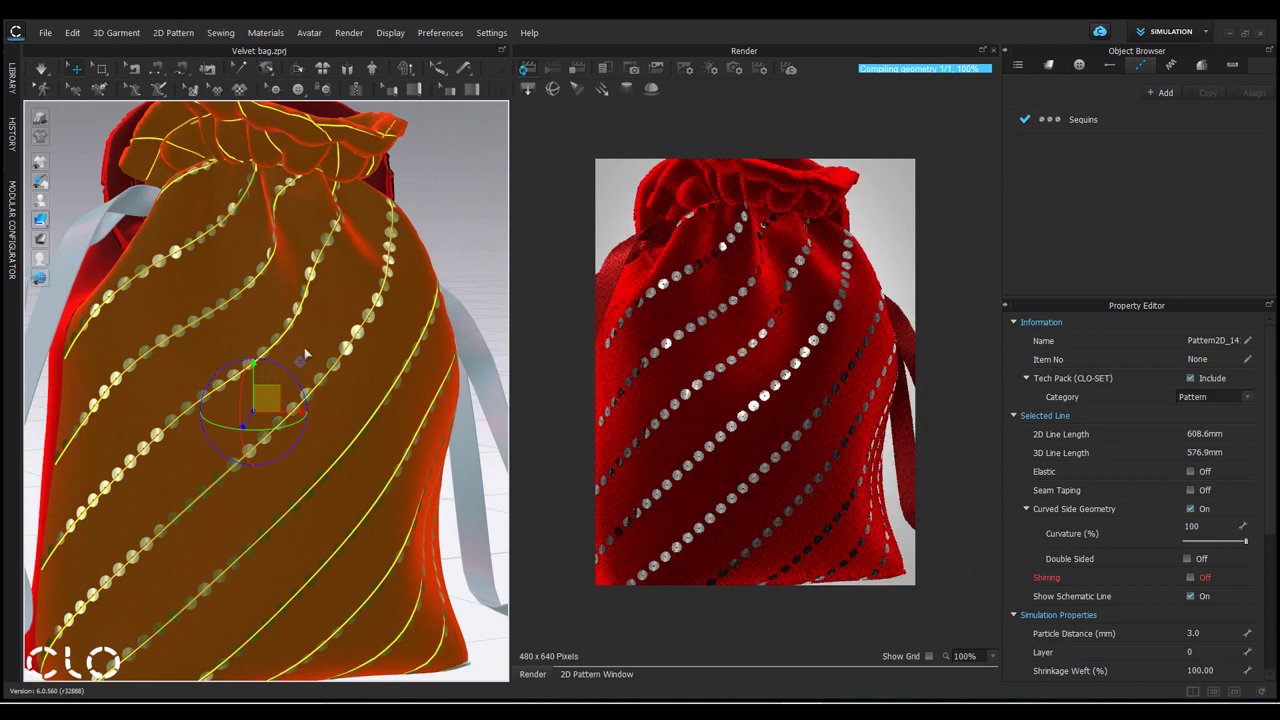
pyautogui.moveTo(305, 357); pyautogui.dragTo(280, 376, button='right')
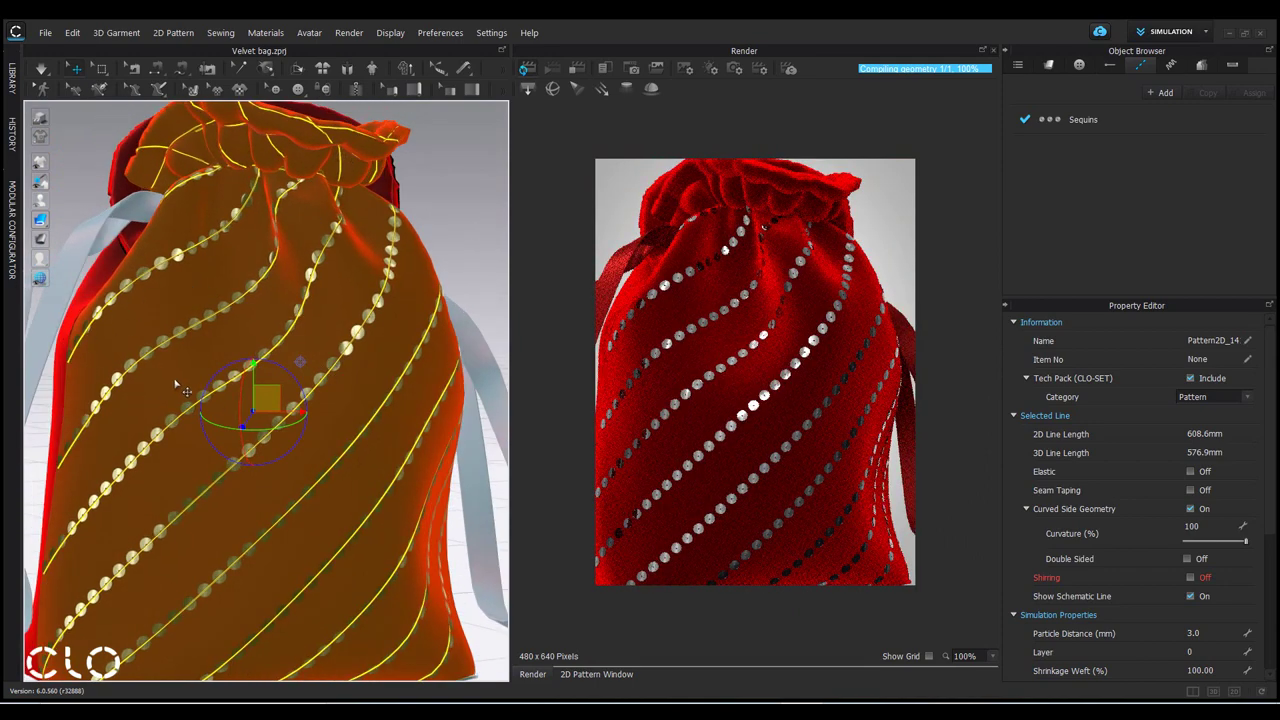
pyautogui.scroll(-2, 363, 419)
pyautogui.moveTo(362, 418); pyautogui.dragTo(270, 343, button='right')
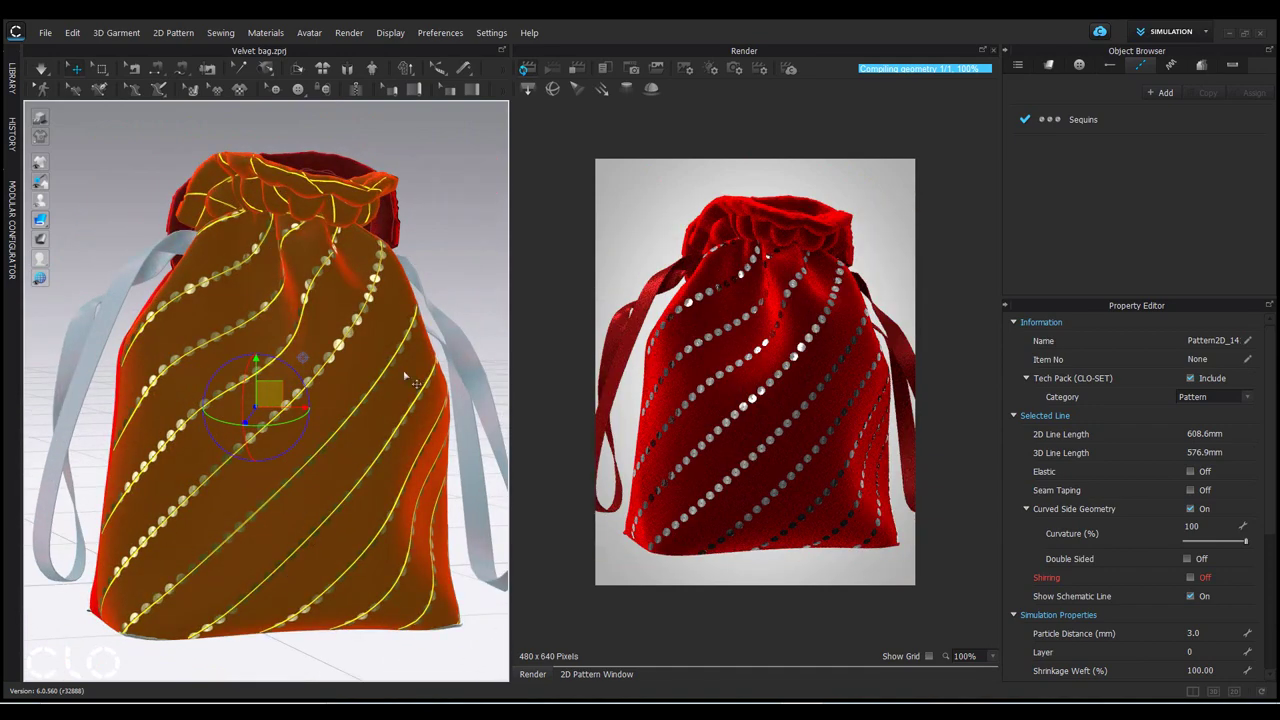
pyautogui.moveTo(393, 543); pyautogui.dragTo(370, 380, button='right')
pyautogui.click(580, 71)
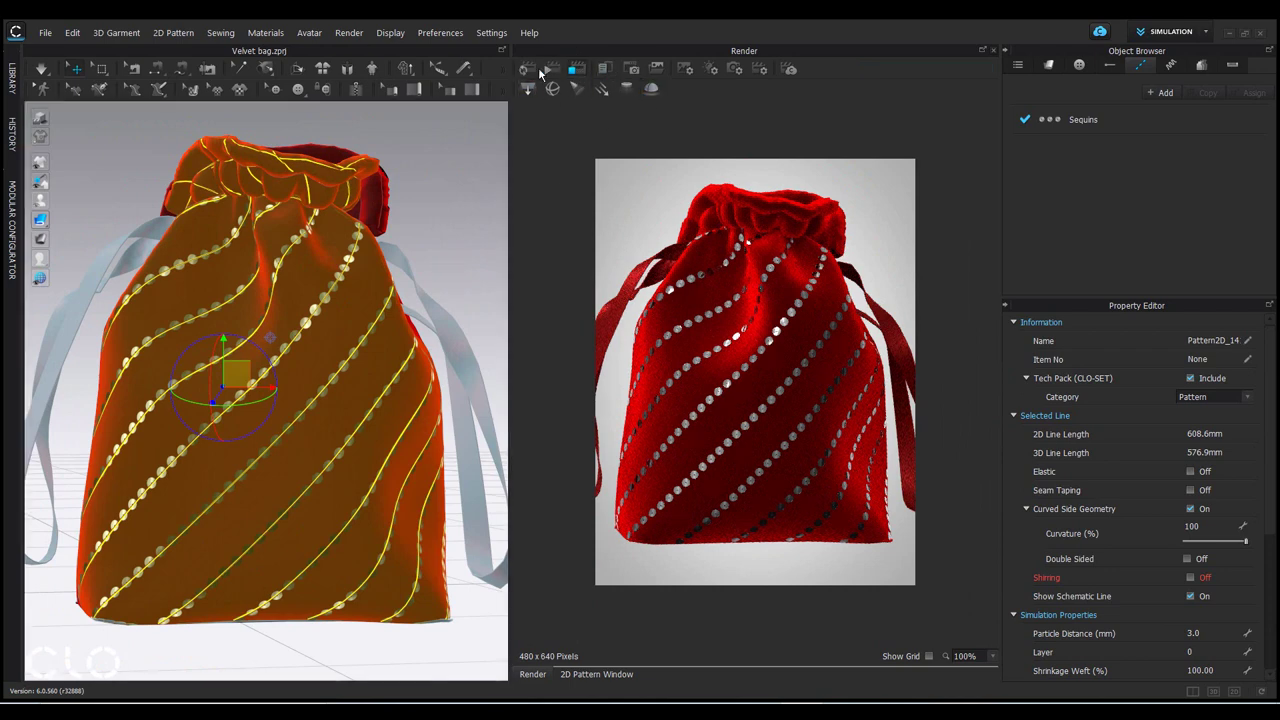
pyautogui.click(994, 51)
# Step: Bring the bag's plain back panel into view in both the 2D pattern window and the 3D window
pyautogui.scroll(-4, 850, 305)
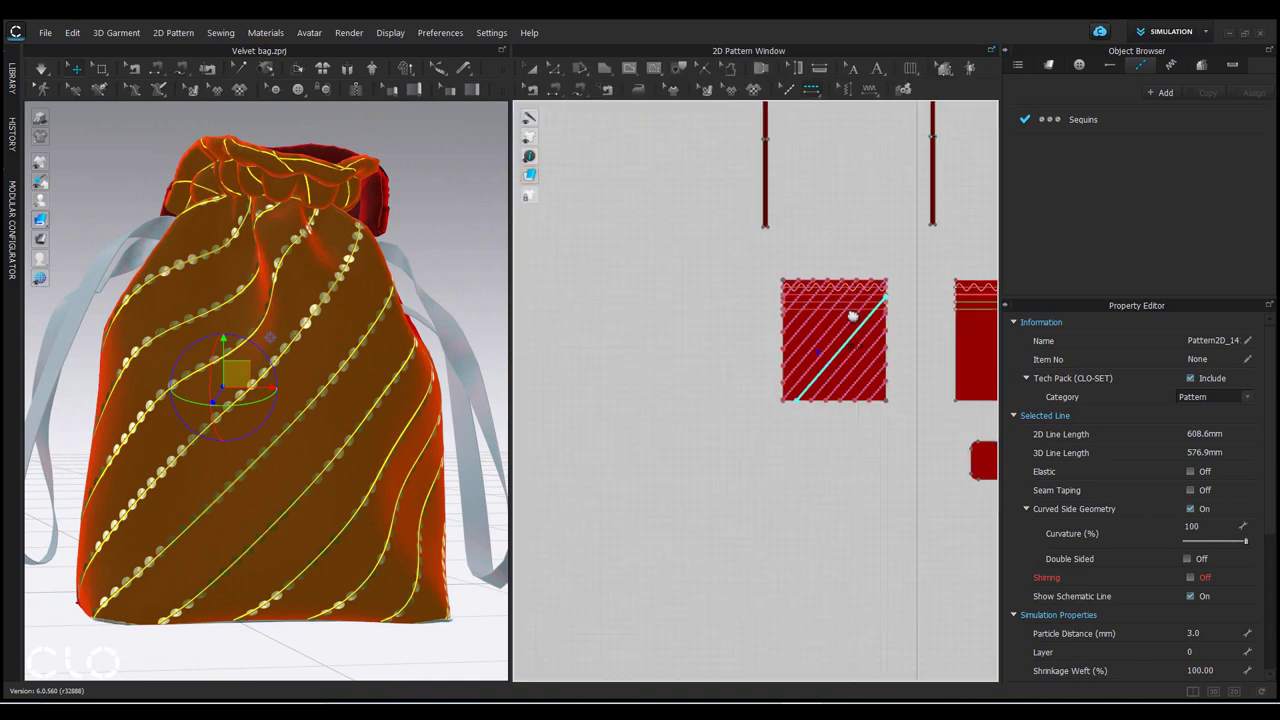
pyautogui.moveTo(851, 316); pyautogui.dragTo(594, 309, button='middle')
pyautogui.scroll(4, 677, 294)
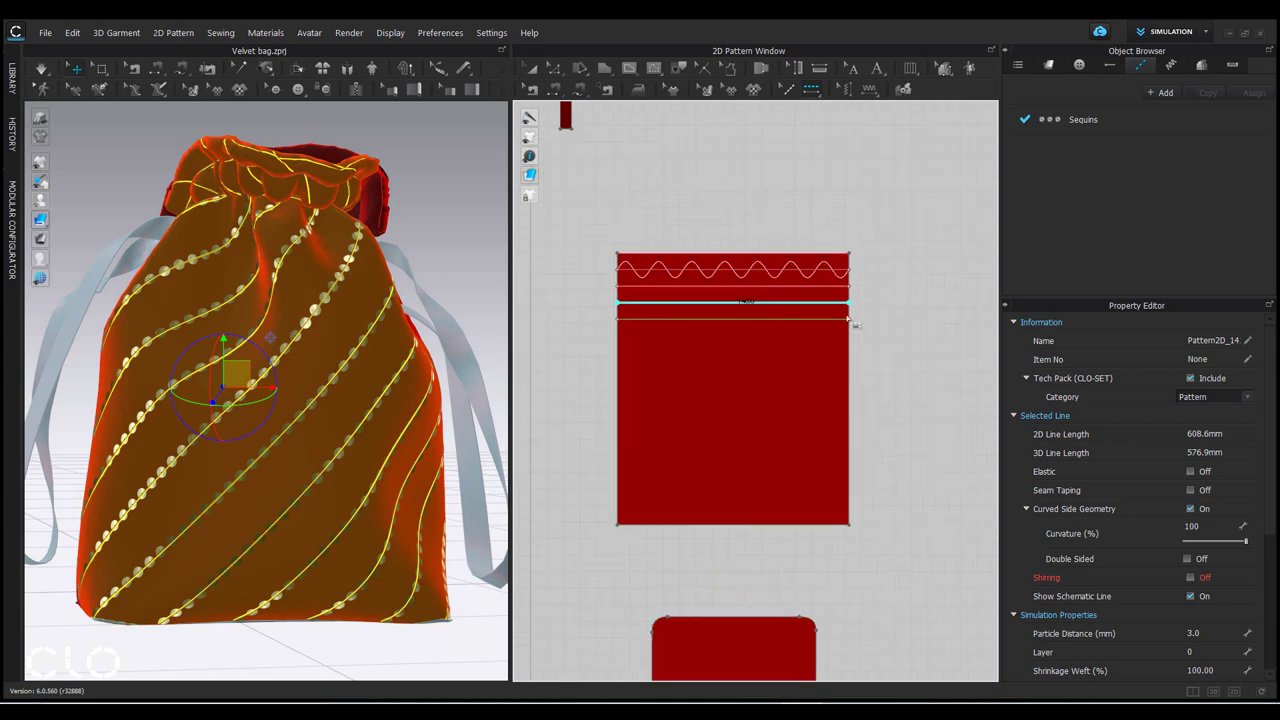
pyautogui.scroll(2, 749, 280)
pyautogui.moveTo(95, 410); pyautogui.dragTo(409, 382, button='right')
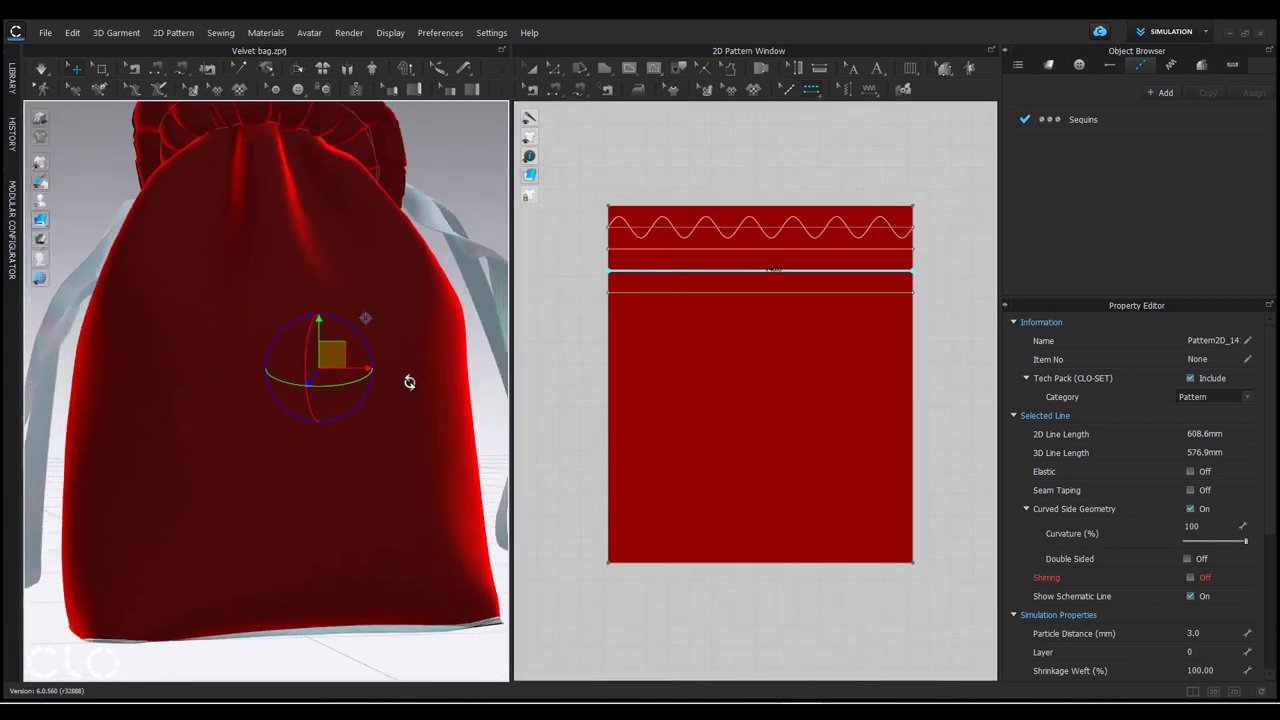
pyautogui.scroll(-3, 411, 382)
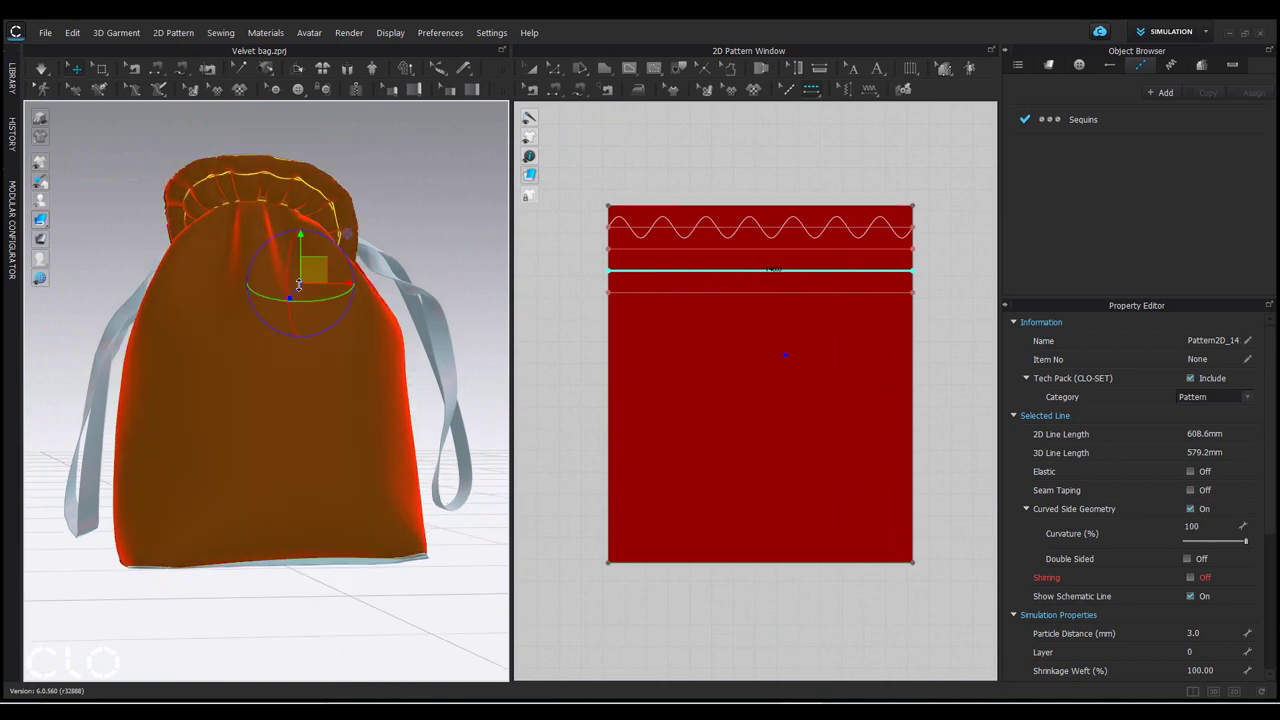
pyautogui.click(900, 292)
pyautogui.moveTo(266, 380); pyautogui.dragTo(394, 443, button='right')
pyautogui.scroll(3, 371, 413)
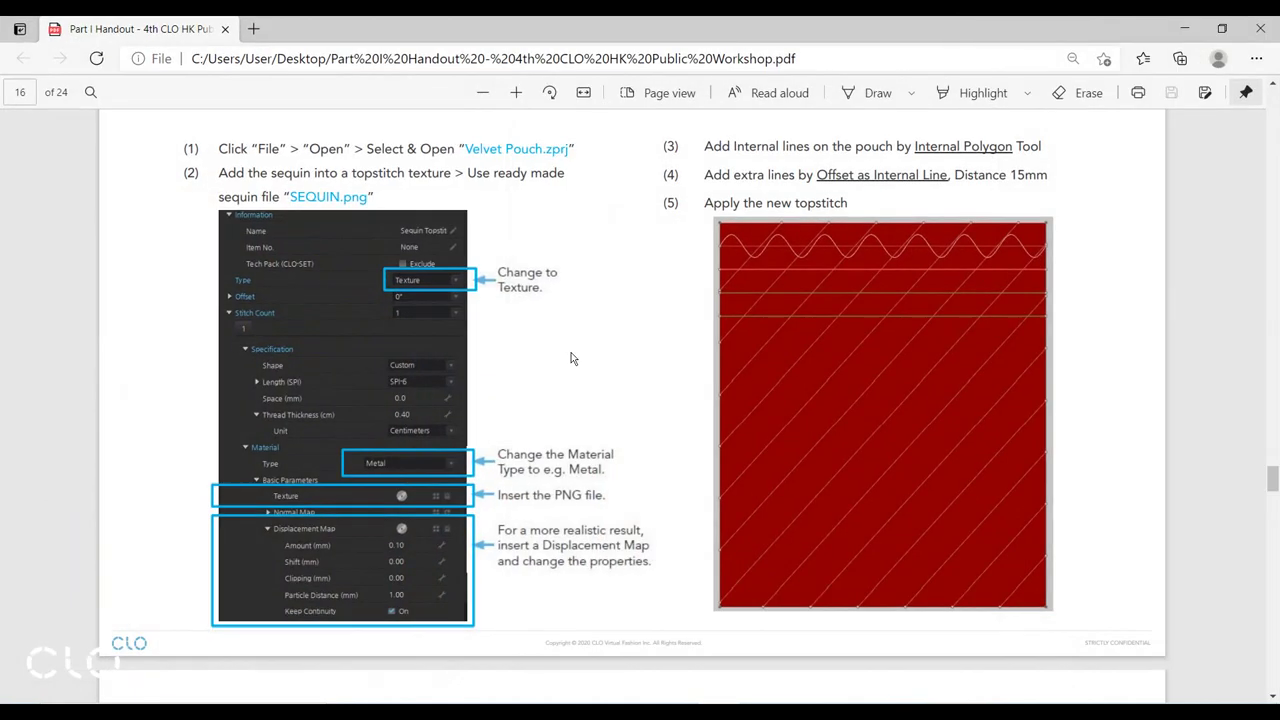
# Step: Read the sequin render results and the OBJ Creation instructions in the workshop handout PDF, and return to CLO
pyautogui.scroll(-10, 632, 406)
pyautogui.scroll(6, 168, 654)
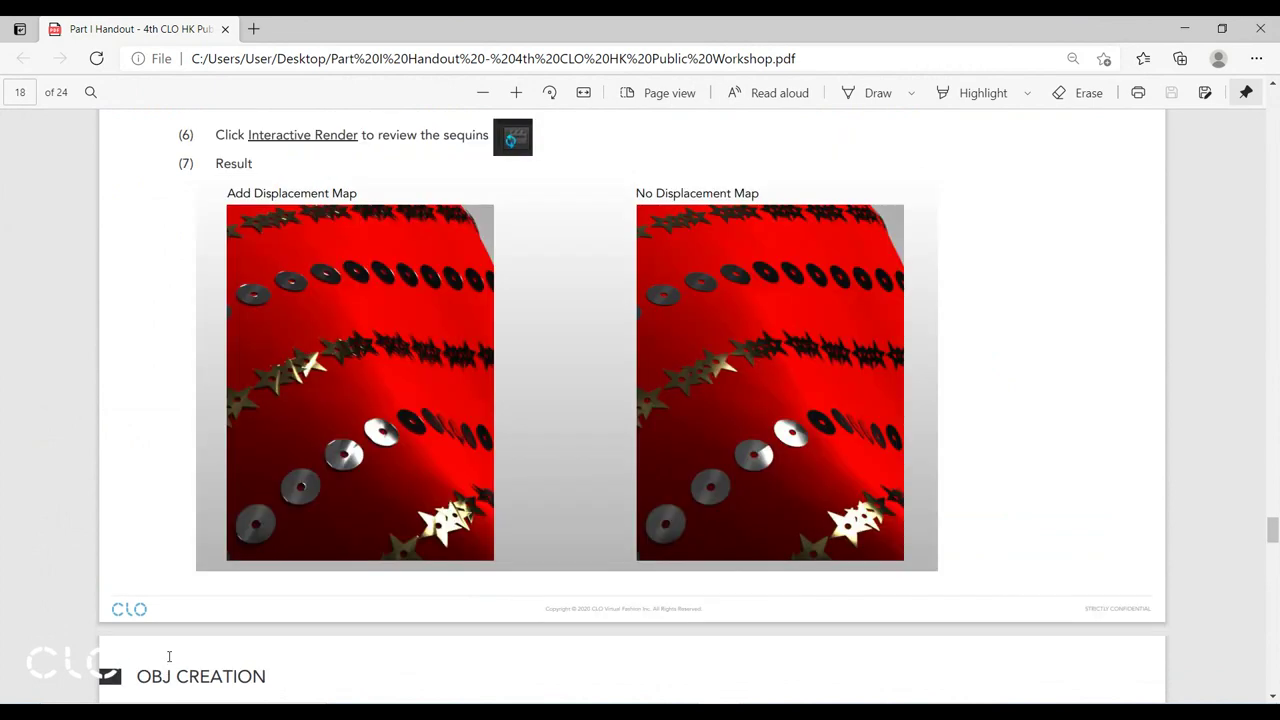
pyautogui.scroll(-6, 168, 640)
pyautogui.scroll(2, 103, 284)
pyautogui.scroll(3, 103, 284)
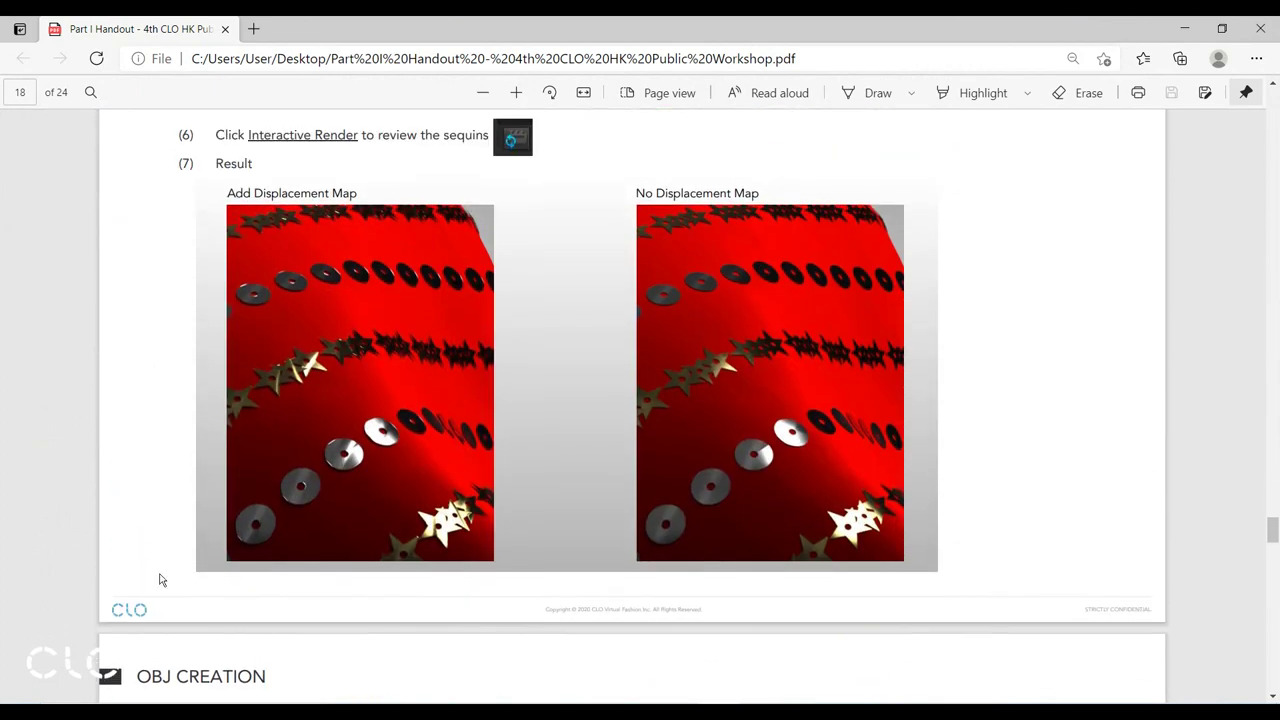
pyautogui.moveTo(1273, 533); pyautogui.dragTo(1274, 556)
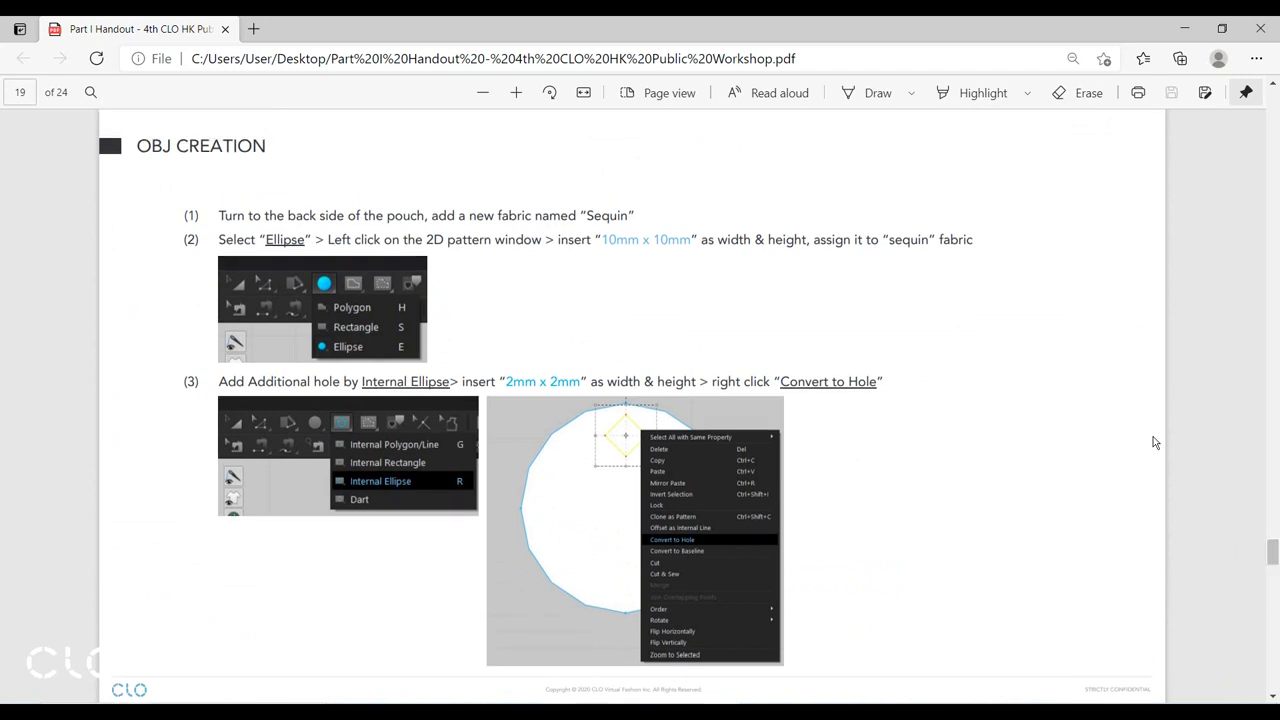
pyautogui.click(743, 672)
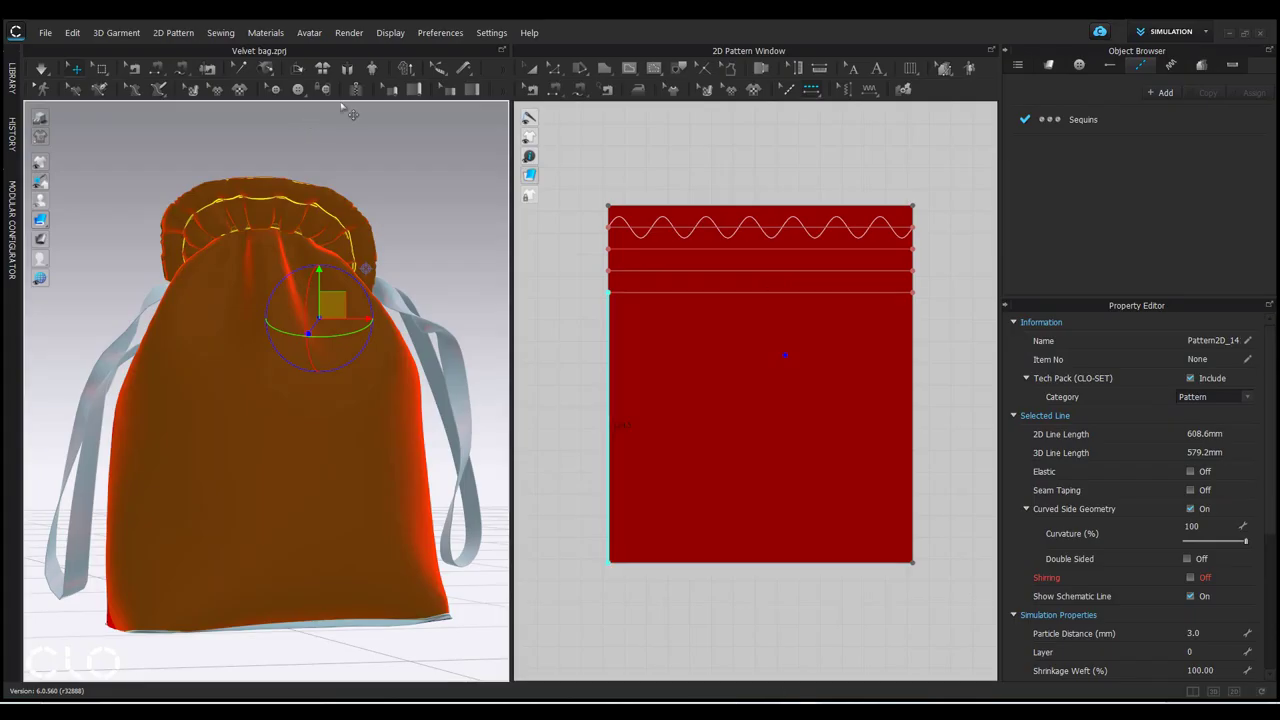
# Step: Create an ellipse pattern piece 10 mm wide and 10 mm high beside the back panel, checking its size in the handout
pyautogui.click(724, 178)
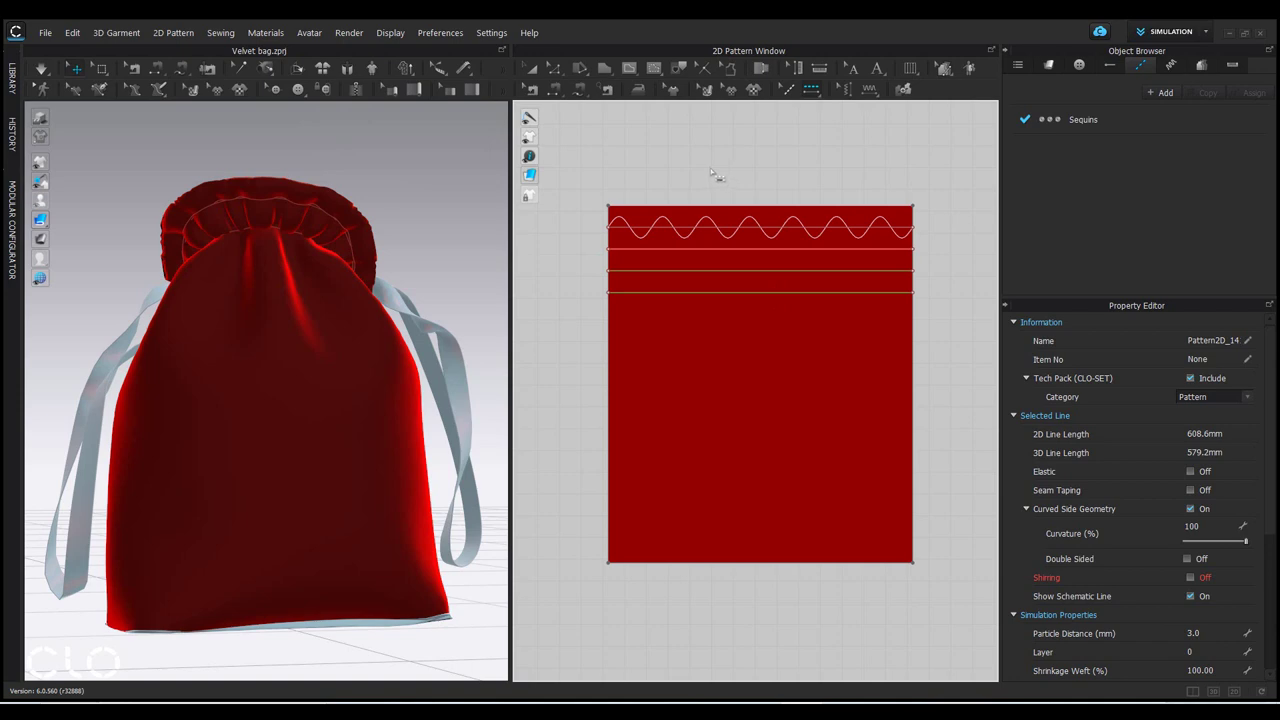
pyautogui.moveTo(857, 246); pyautogui.dragTo(757, 249, button='right')
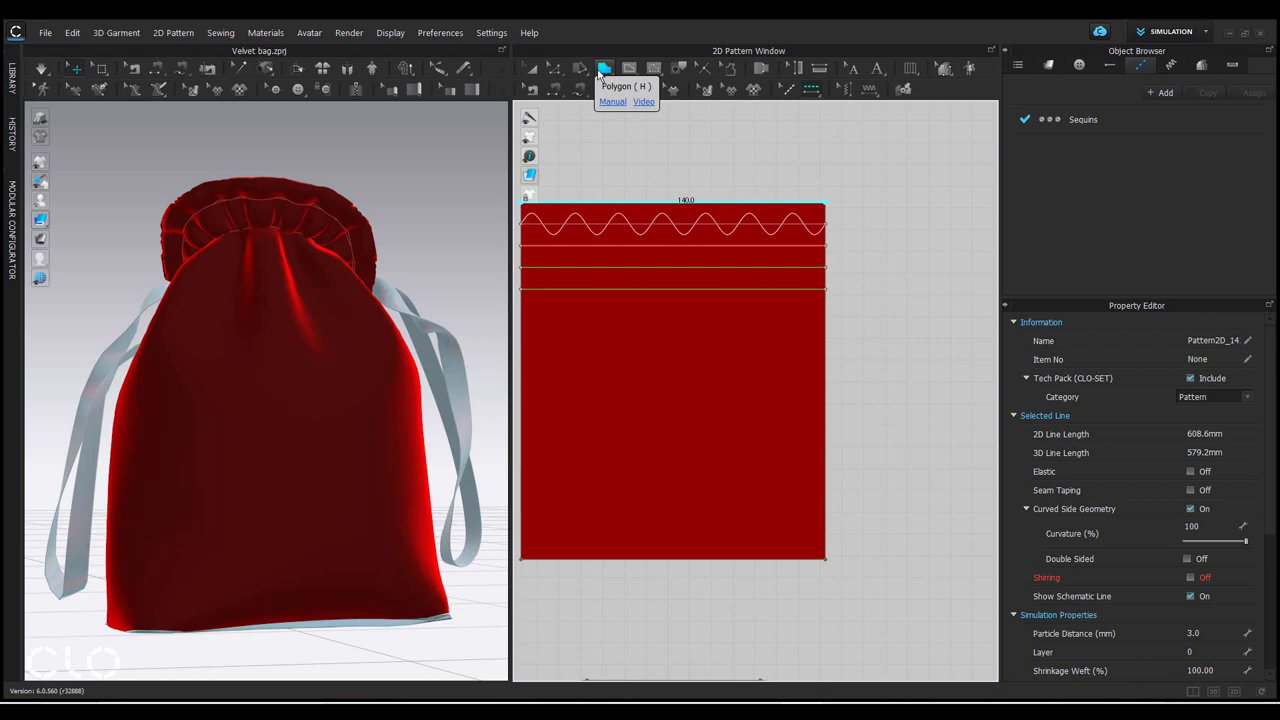
pyautogui.click(599, 70)
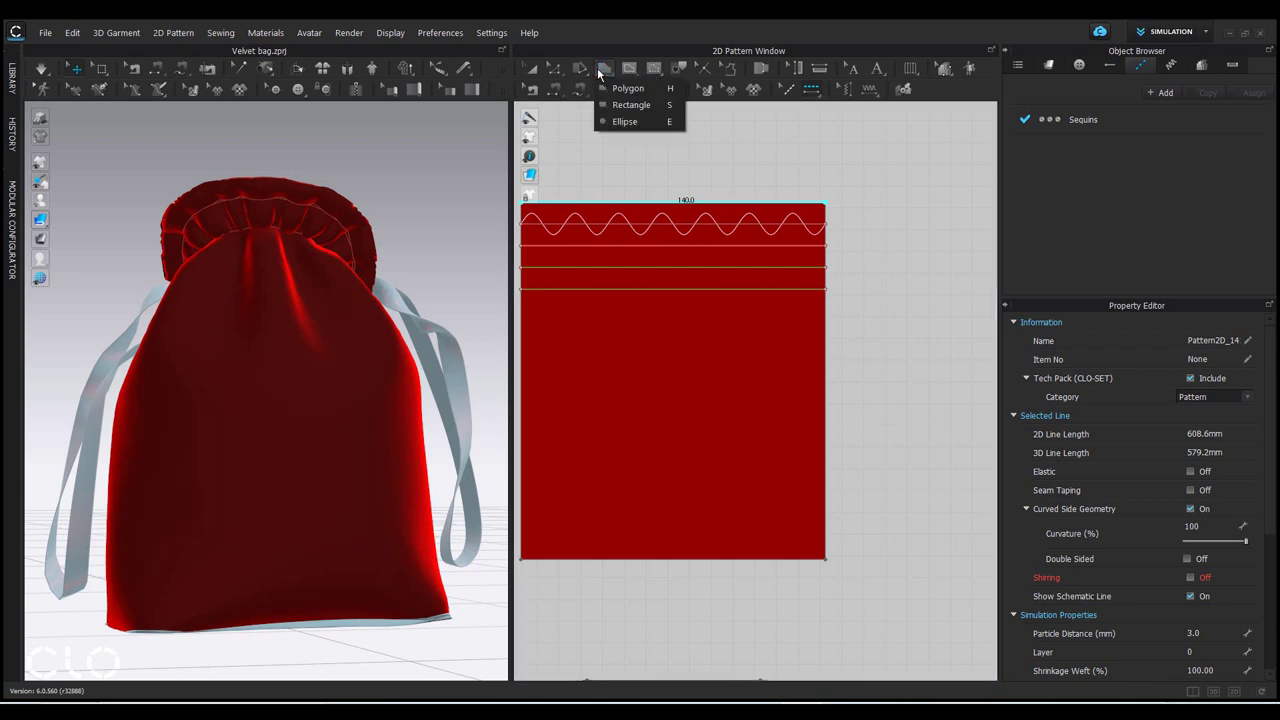
pyautogui.click(622, 123)
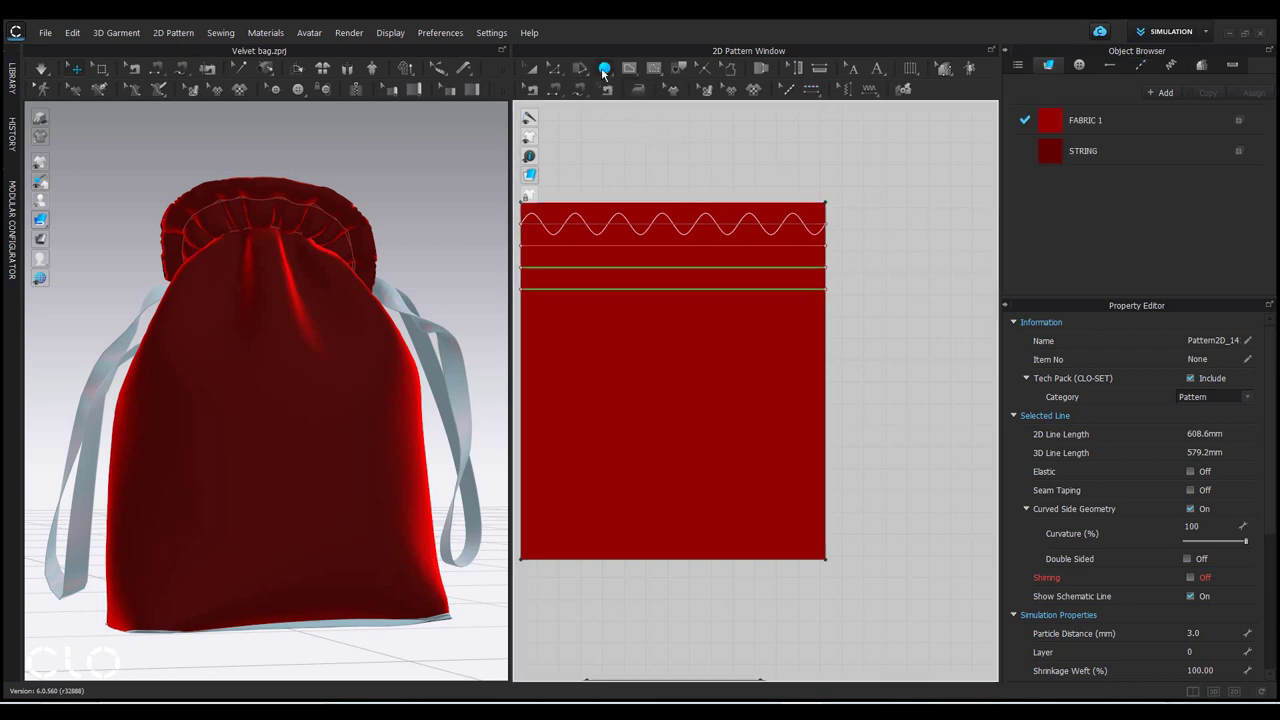
pyautogui.scroll(4, 860, 228)
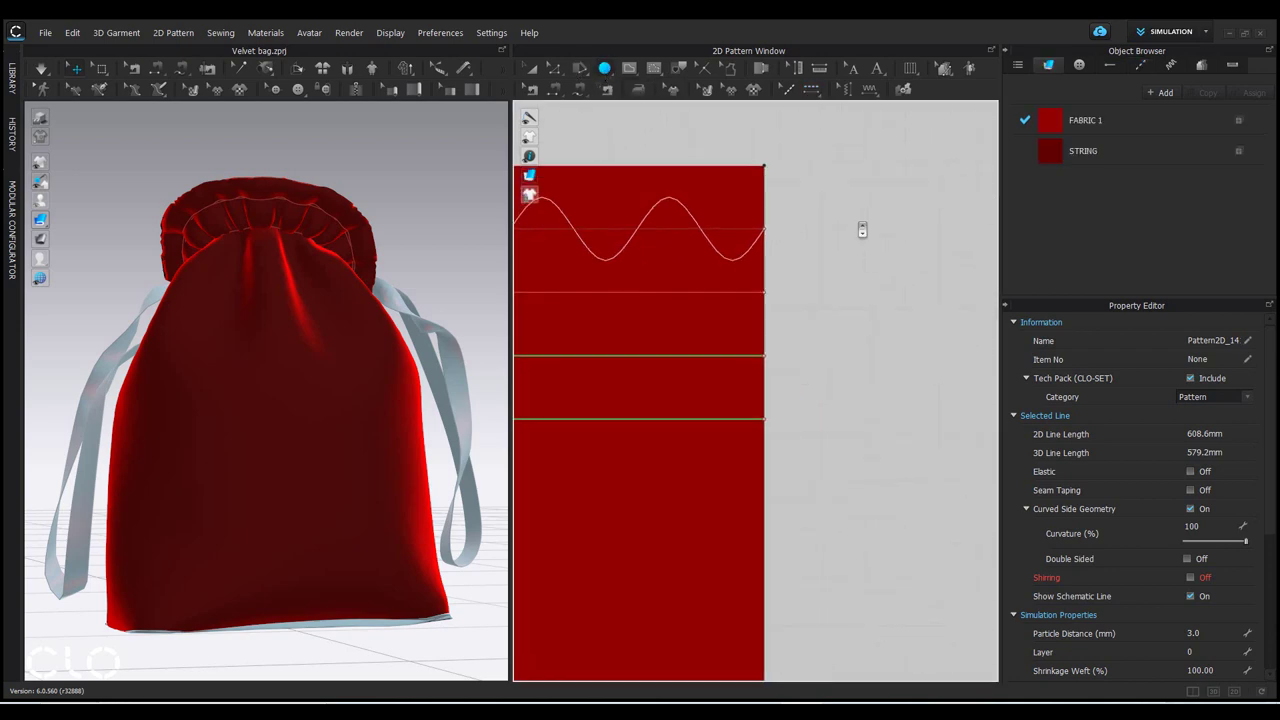
pyautogui.scroll(-2, 858, 245)
pyautogui.scroll(3, 848, 285)
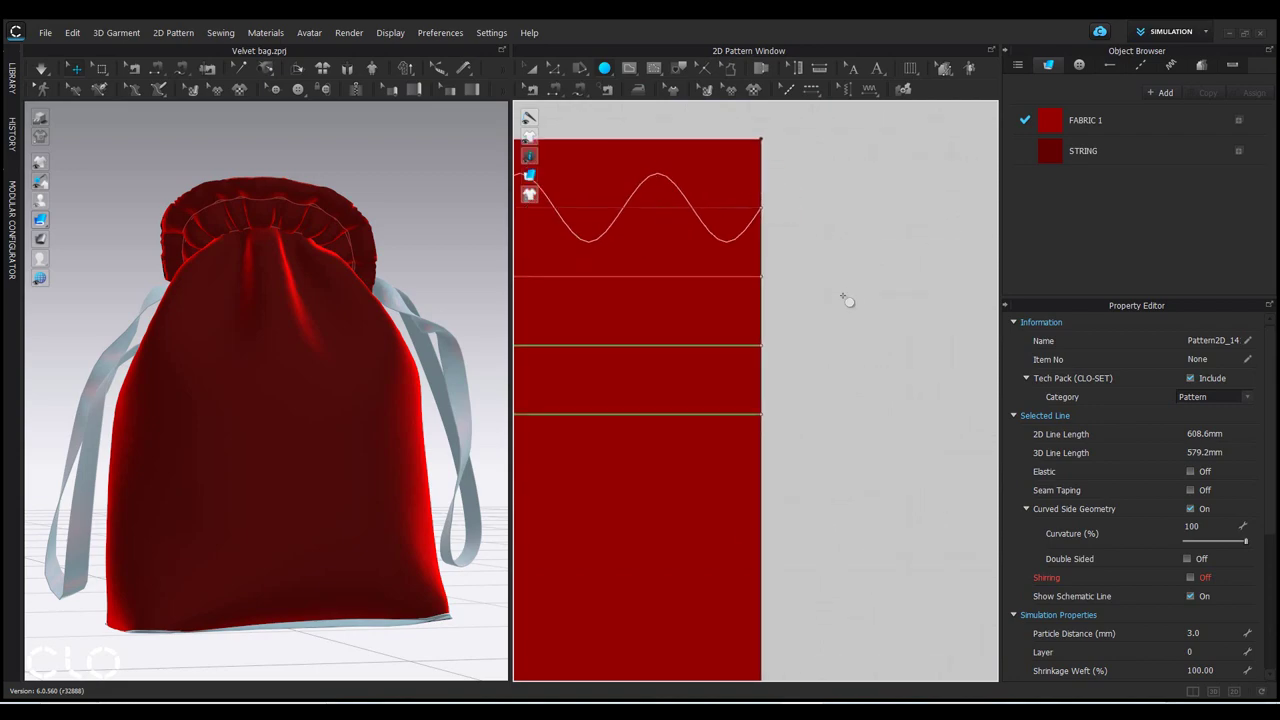
pyautogui.hotkey('alt', 'Tab')
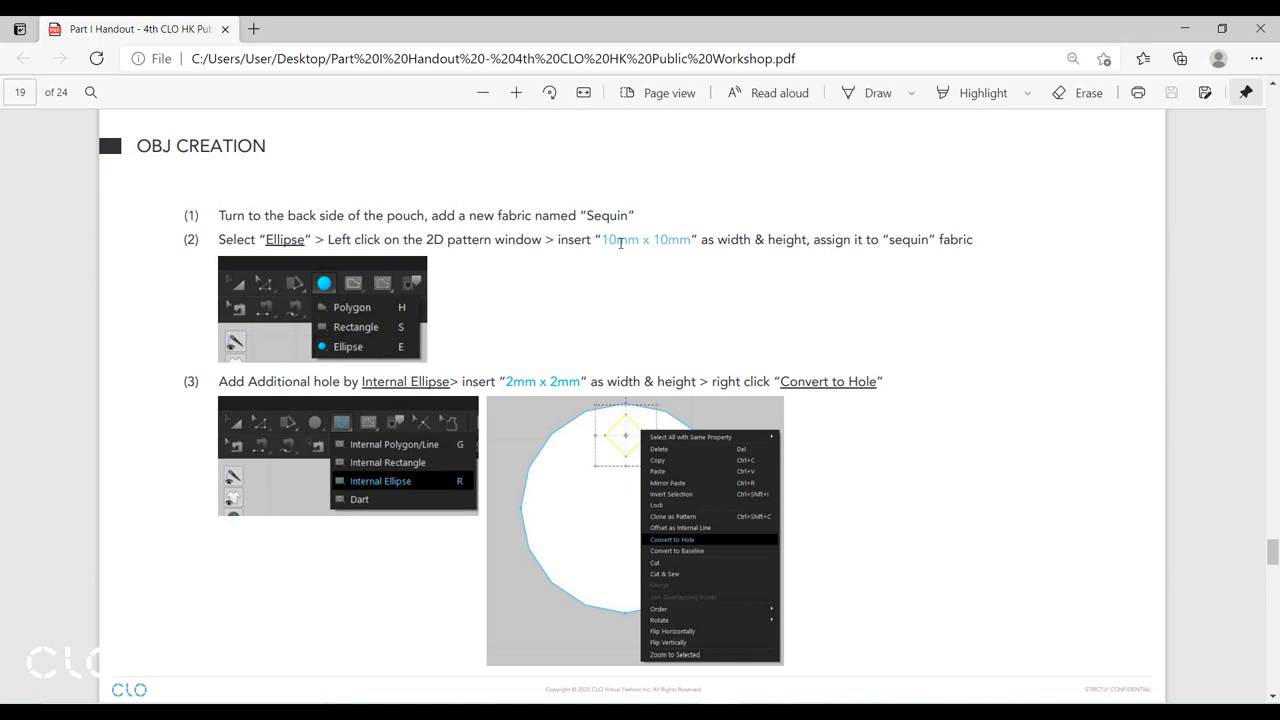
pyautogui.moveTo(621, 242); pyautogui.dragTo(692, 242)
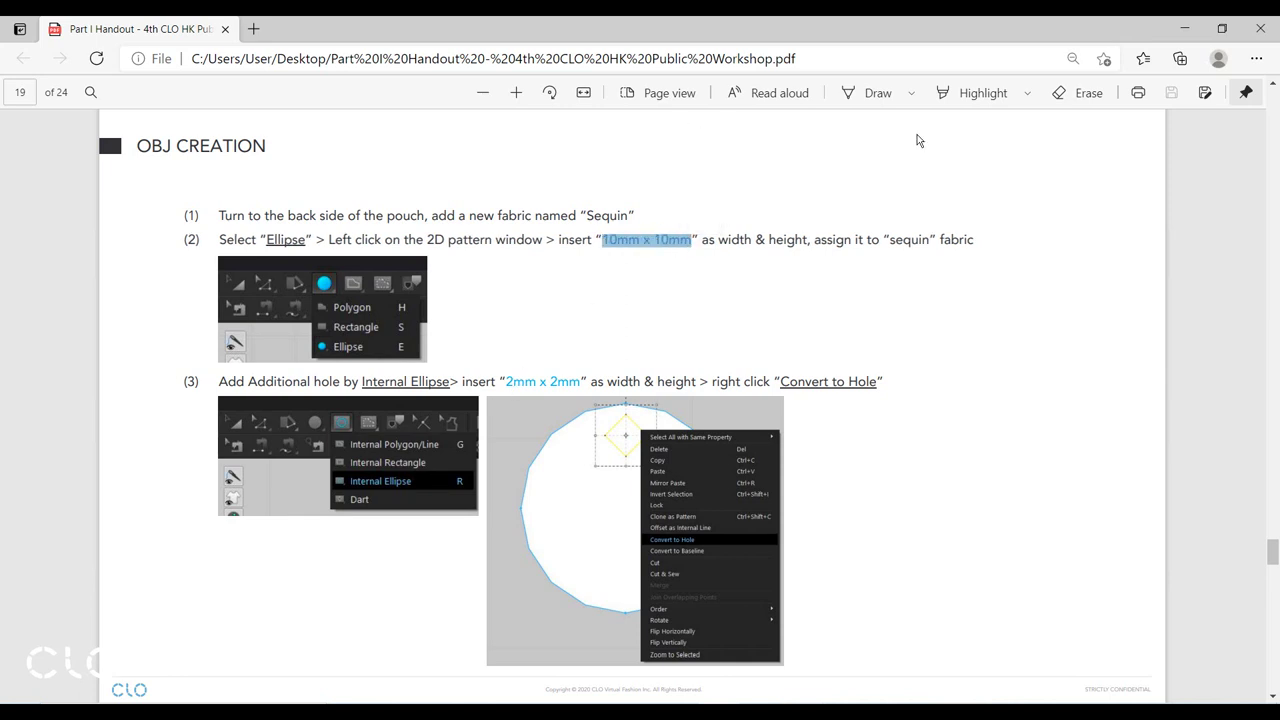
pyautogui.click(1181, 28)
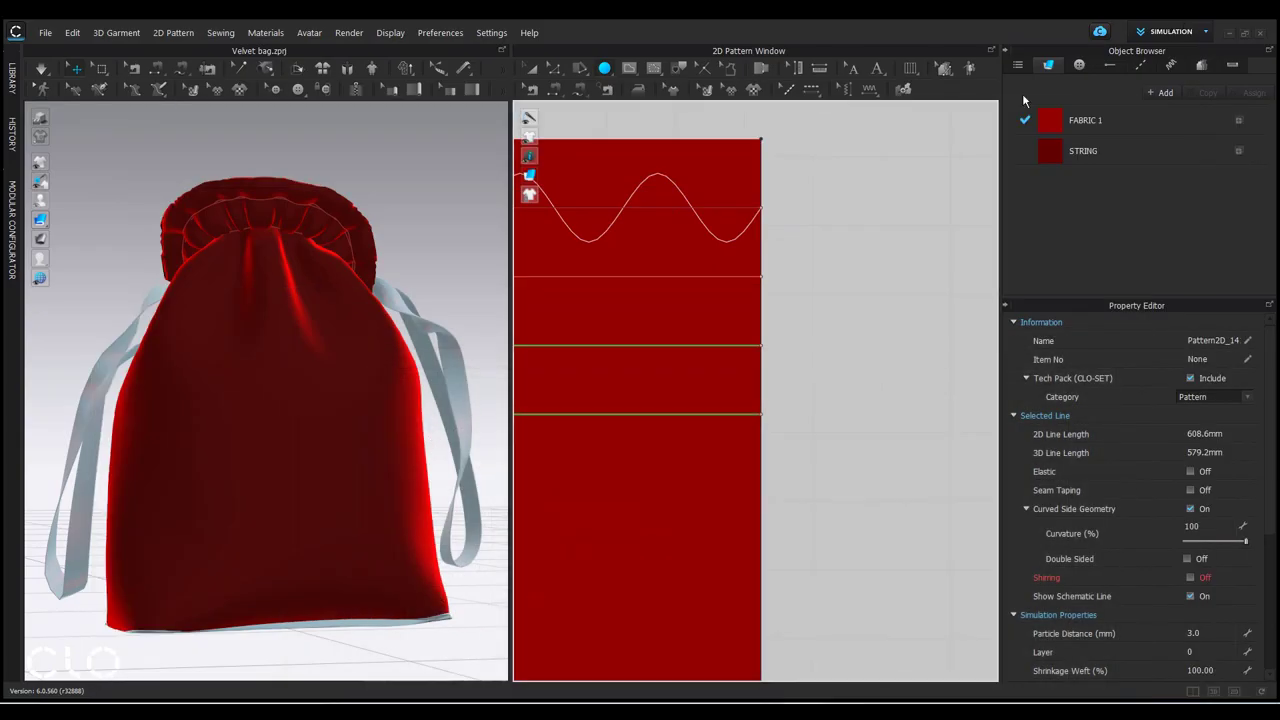
pyautogui.click(835, 316)
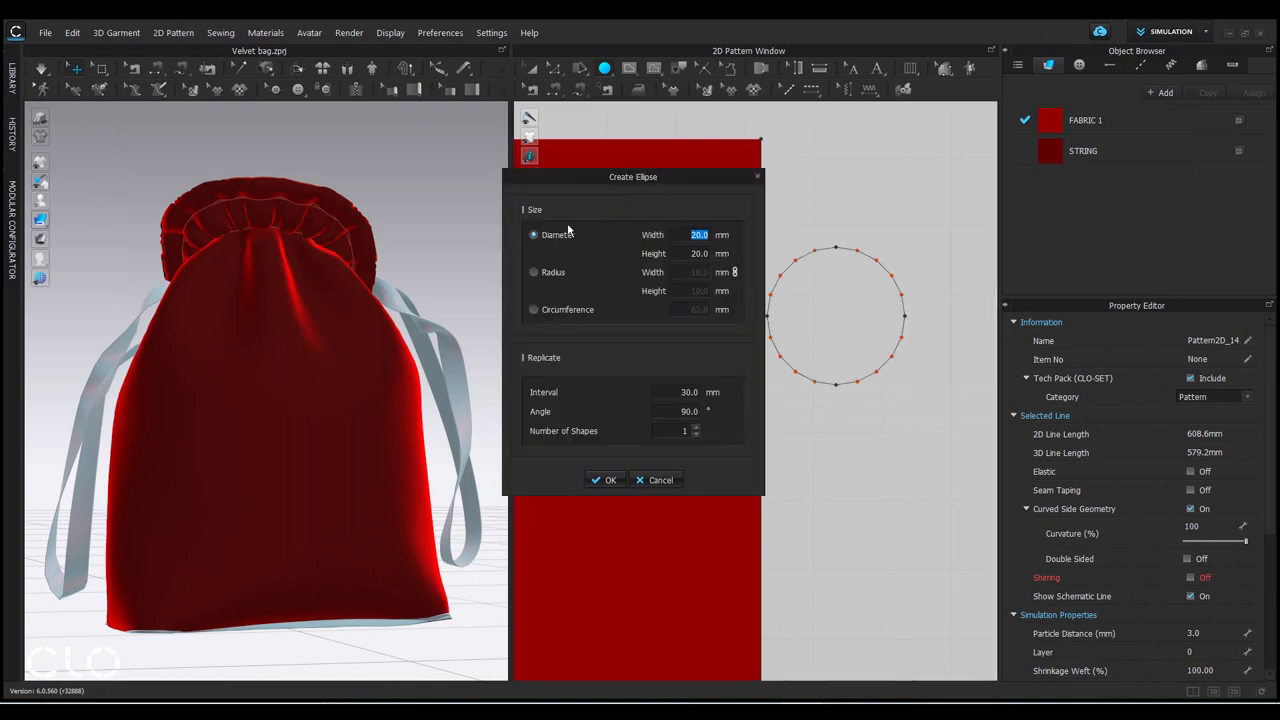
pyautogui.write('10')
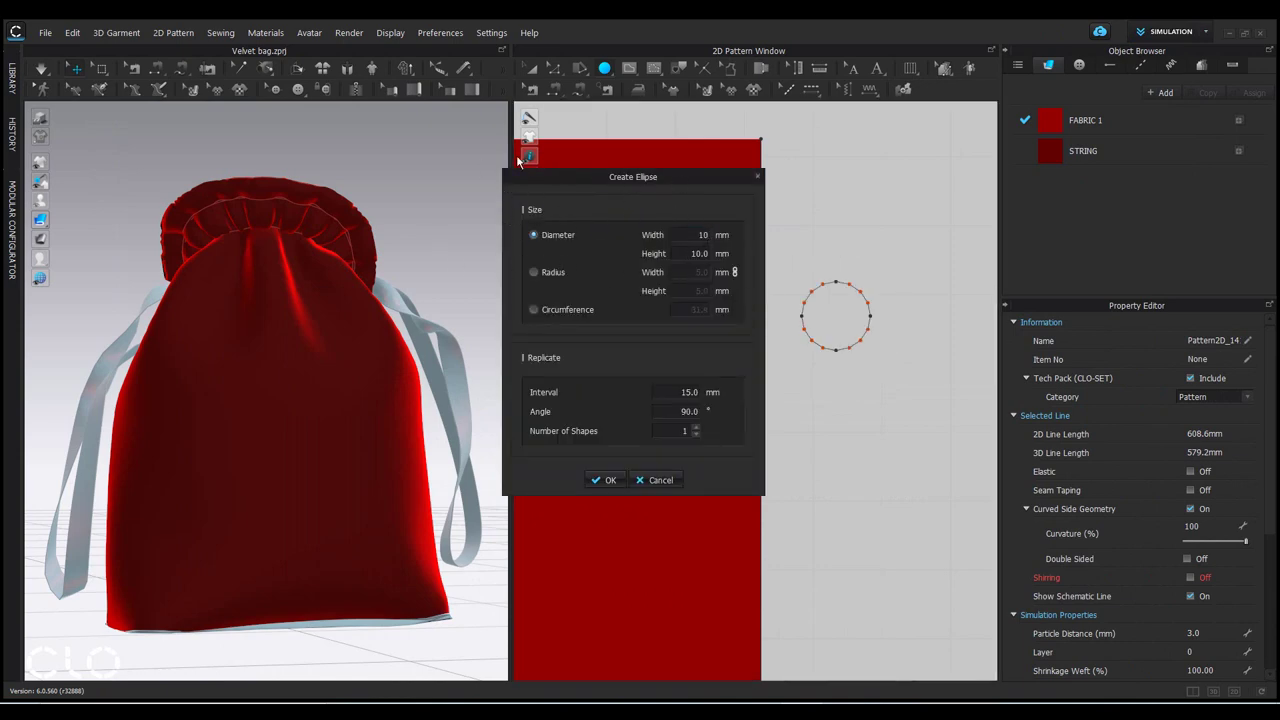
pyautogui.moveTo(557, 184); pyautogui.dragTo(384, 193)
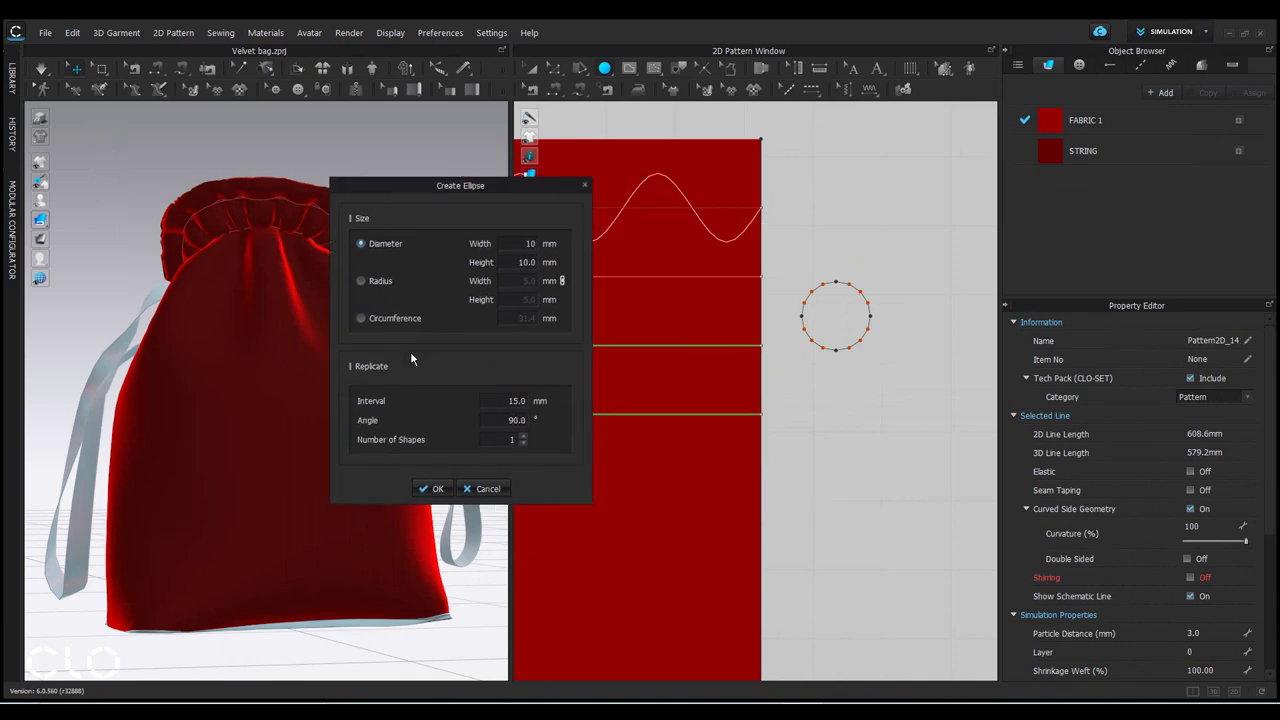
pyautogui.click(431, 488)
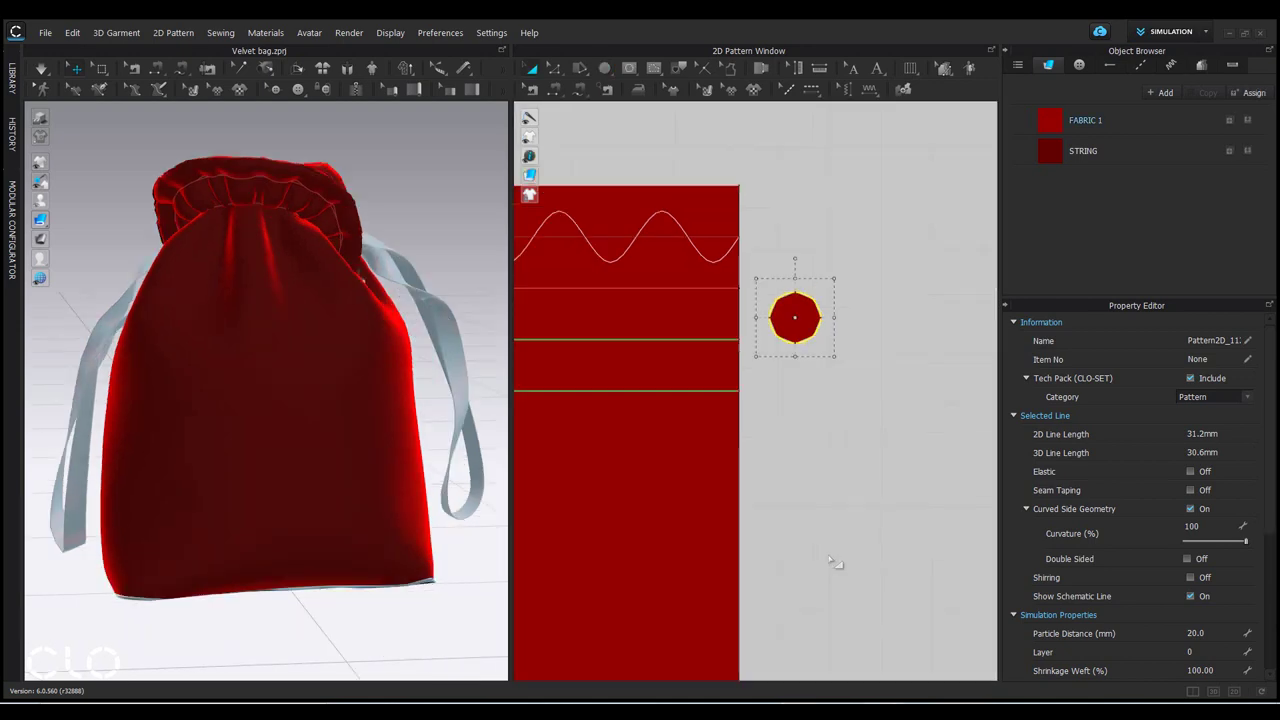
# Step: Add an internal ellipse 2 mm wide and 2 mm high near the top edge of the round sequin piece
pyautogui.scroll(3, 783, 291)
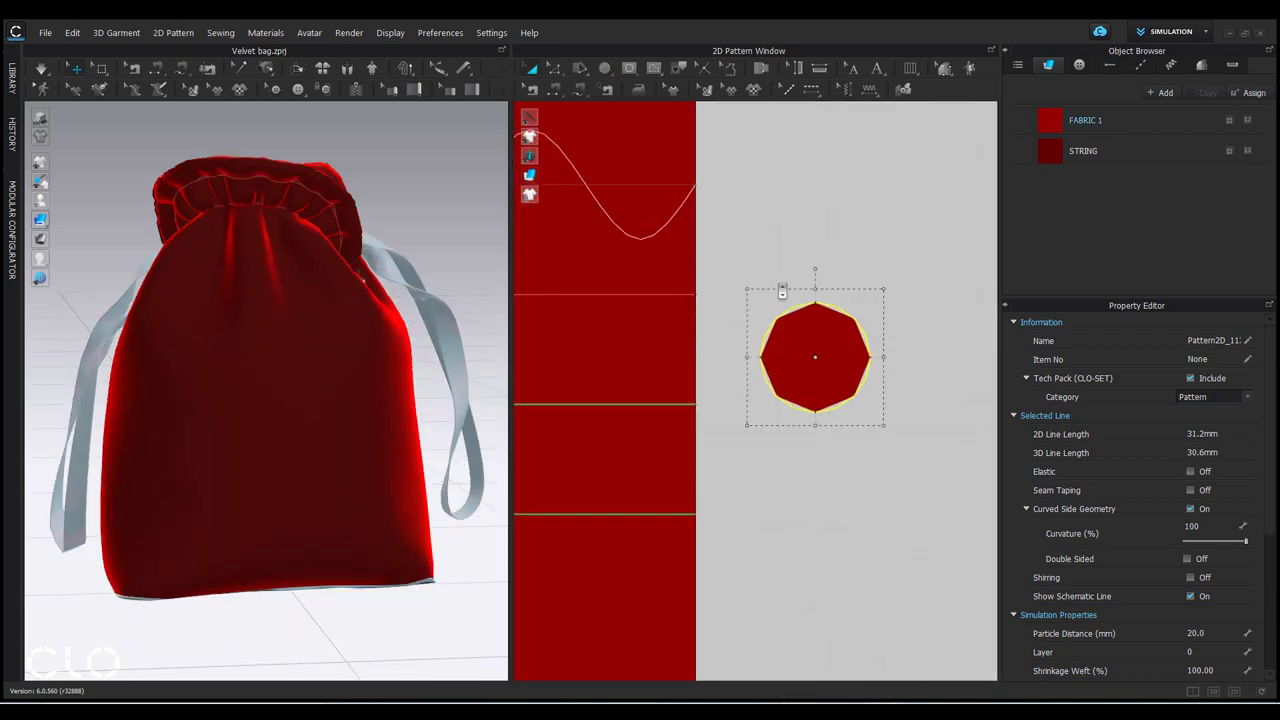
pyautogui.moveTo(783, 291); pyautogui.dragTo(811, 335, button='right')
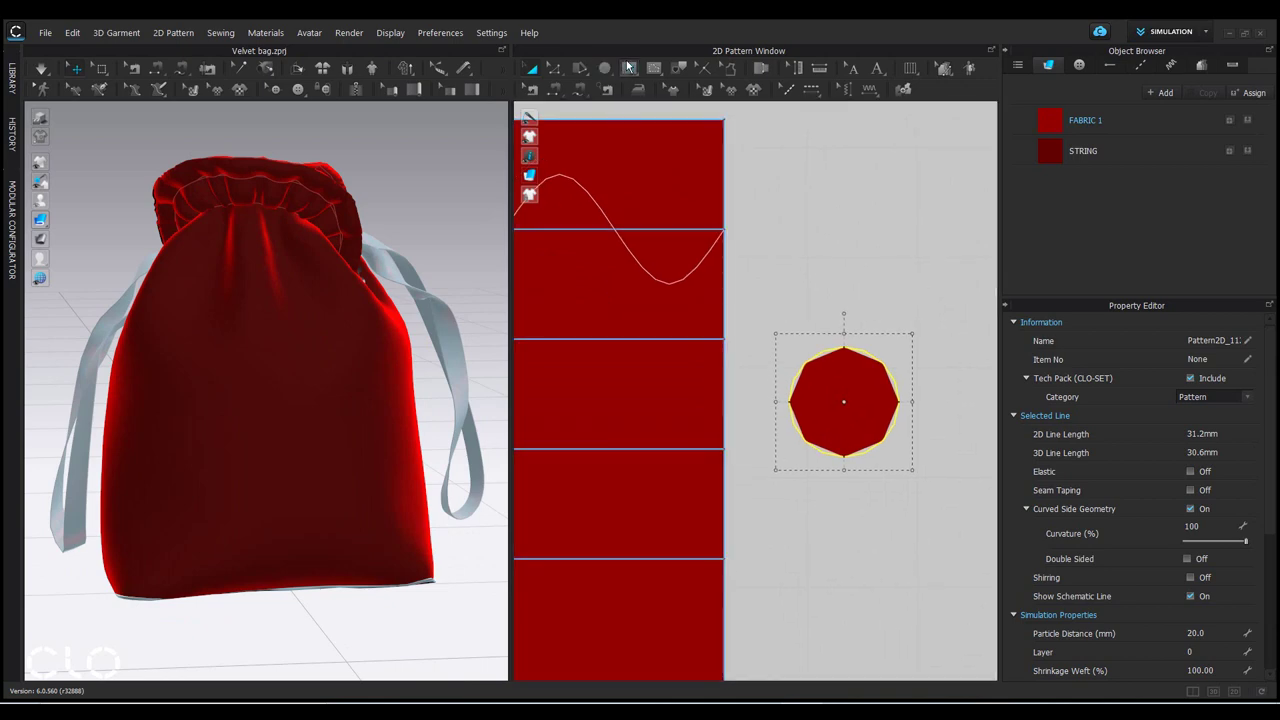
pyautogui.click(630, 70)
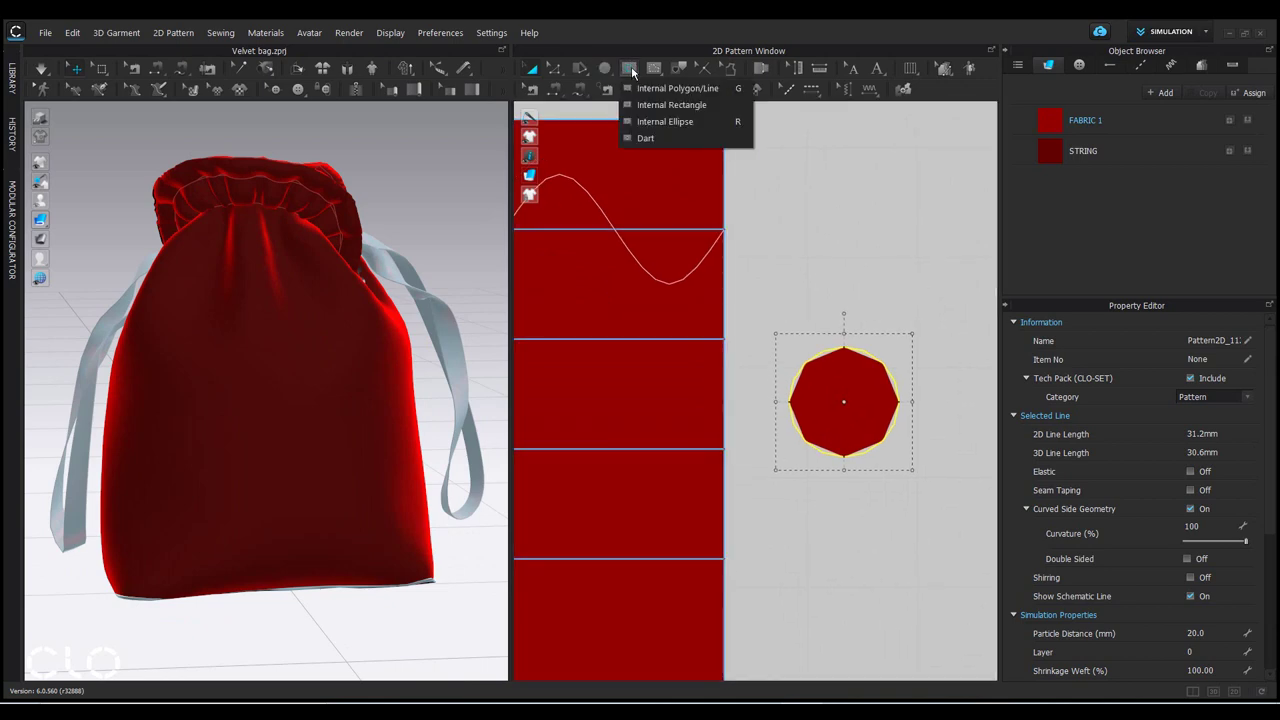
pyautogui.click(677, 121)
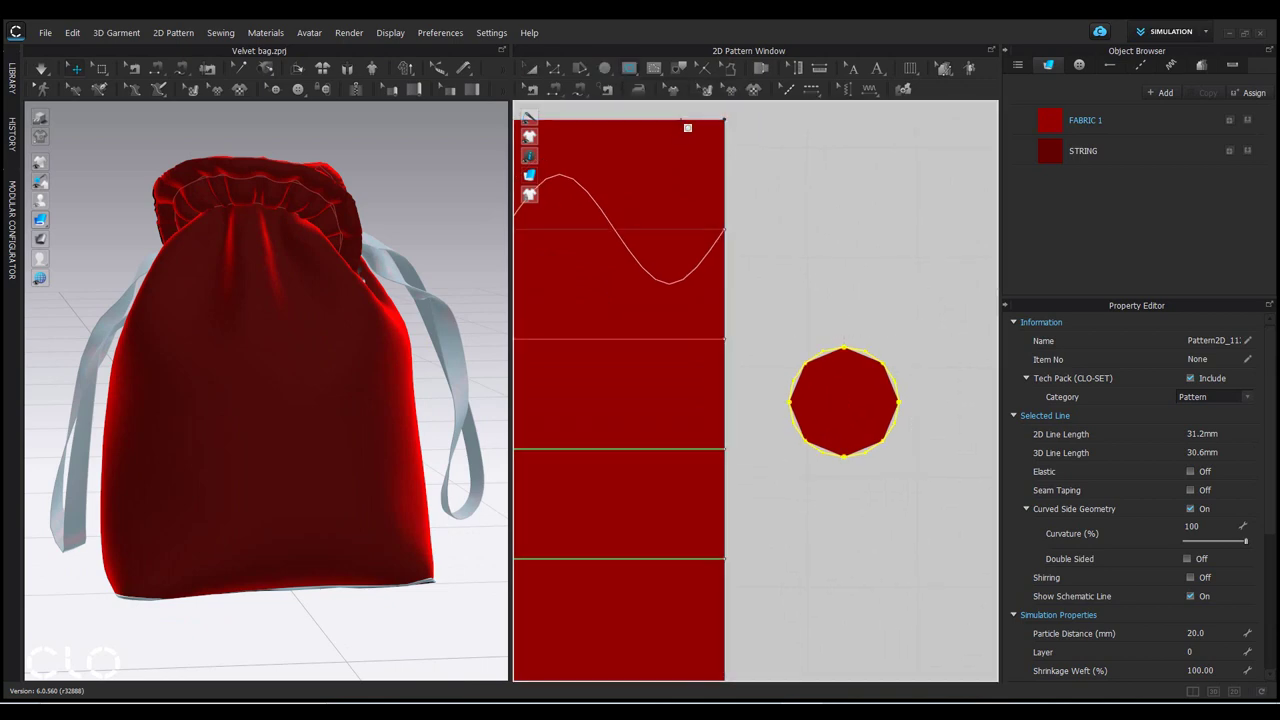
pyautogui.scroll(3, 816, 390)
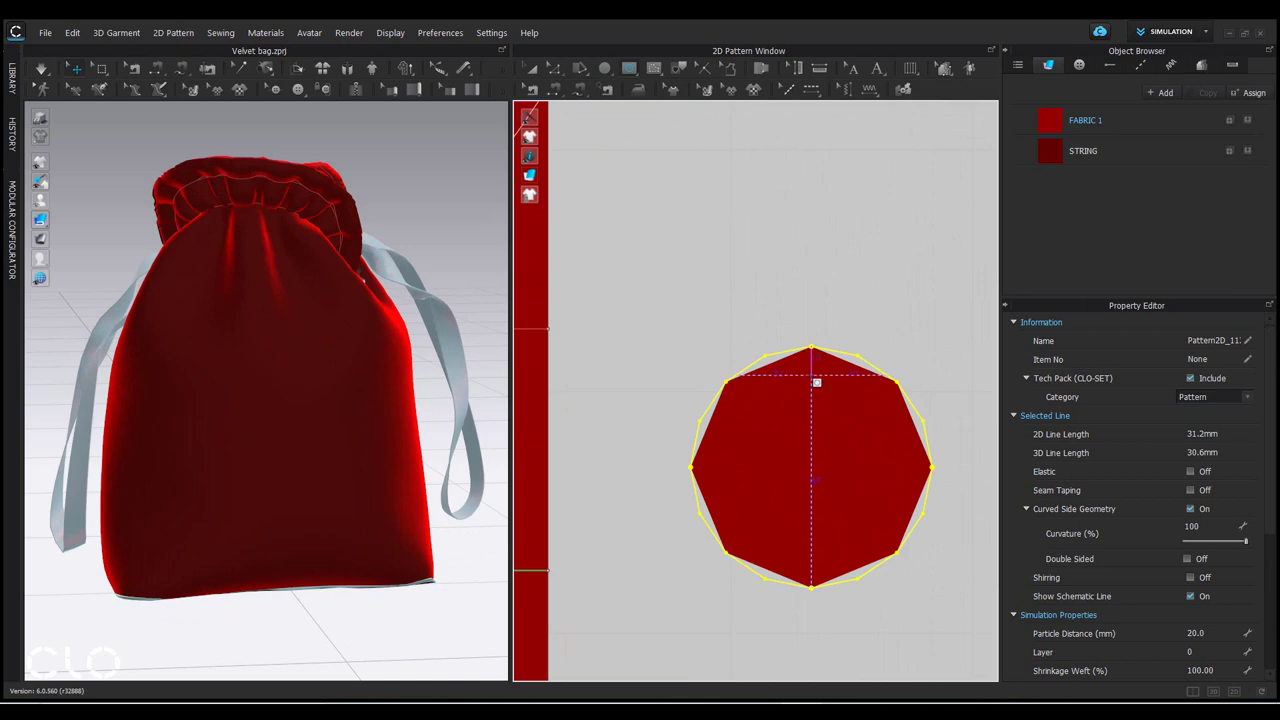
pyautogui.click(817, 381)
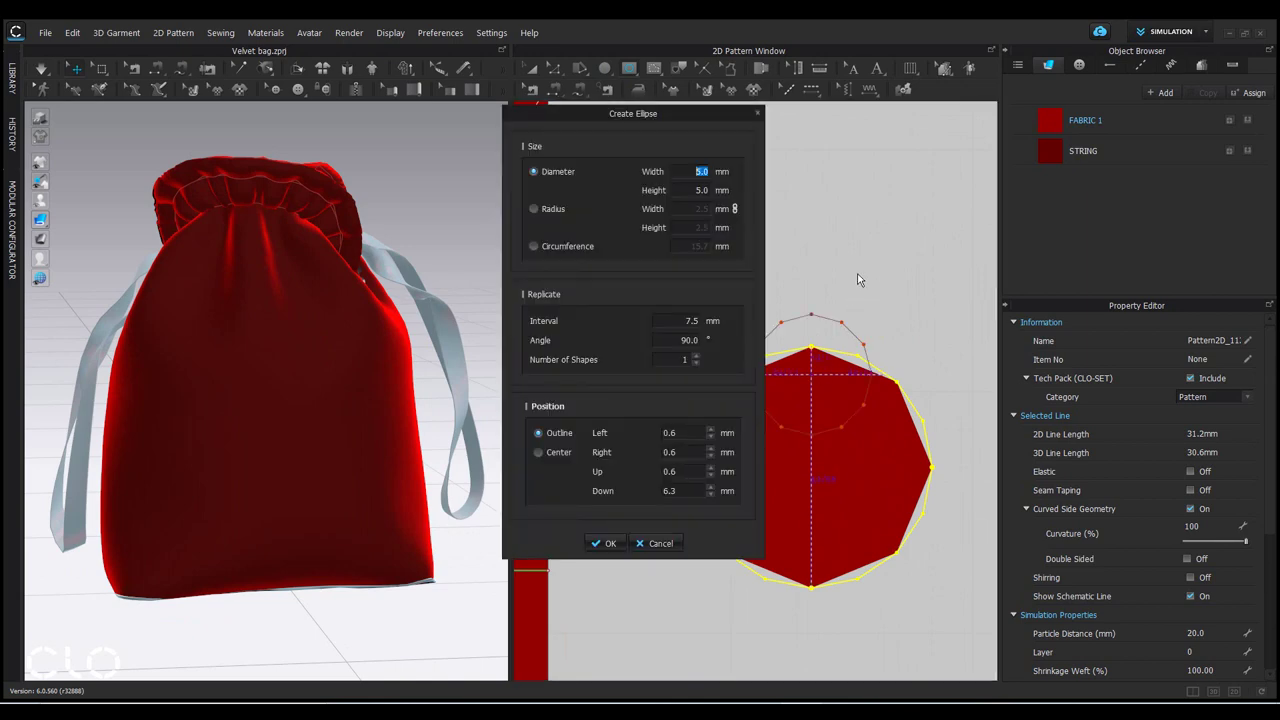
pyautogui.moveTo(702, 118); pyautogui.dragTo(639, 127)
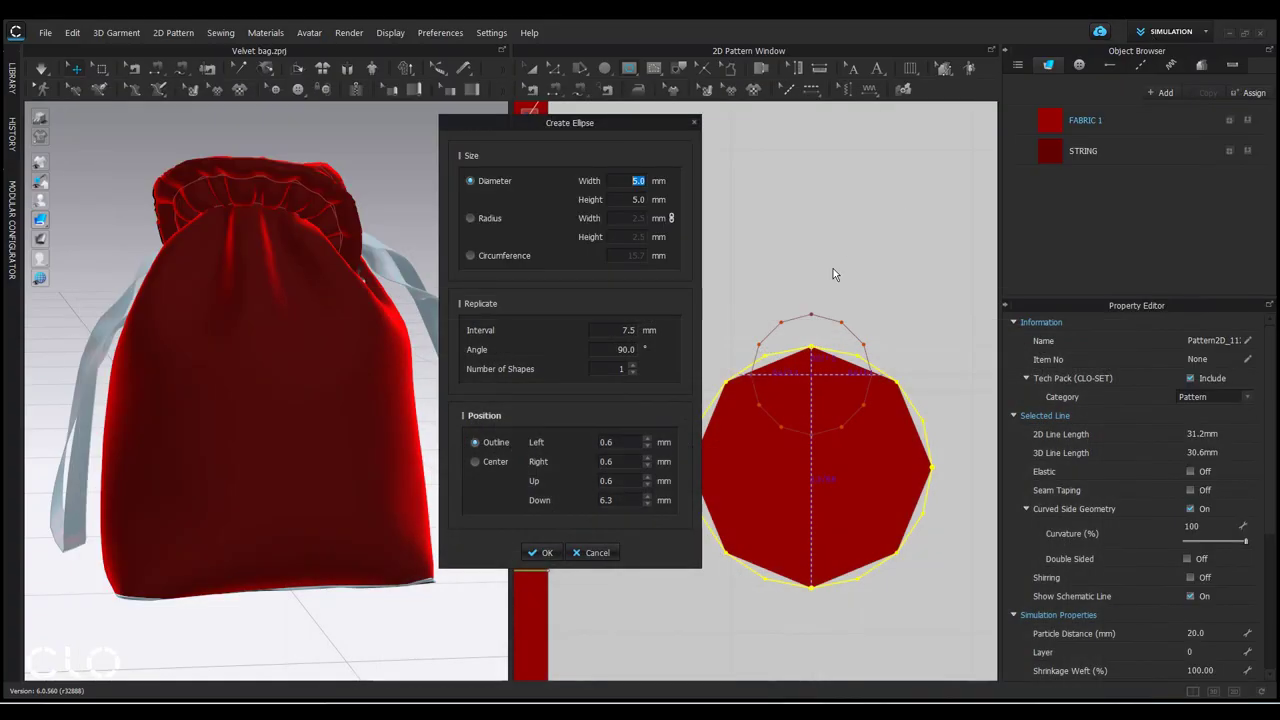
pyautogui.write('2')
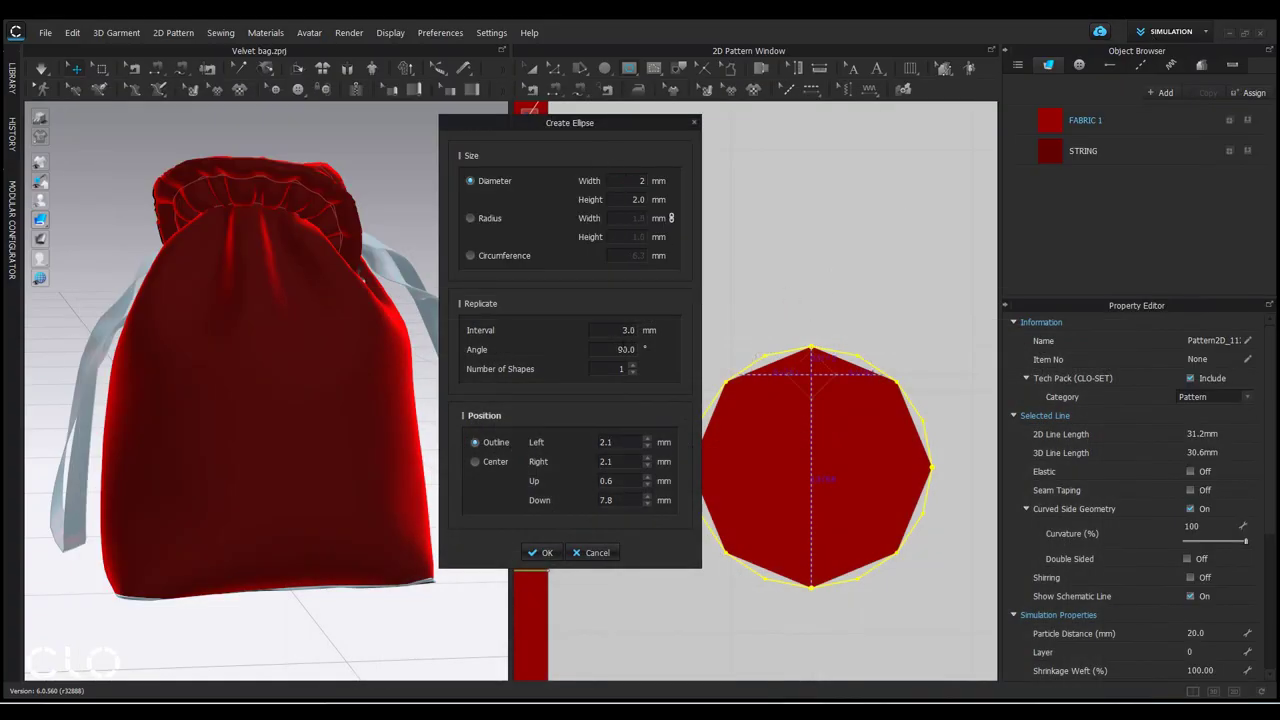
pyautogui.click(536, 553)
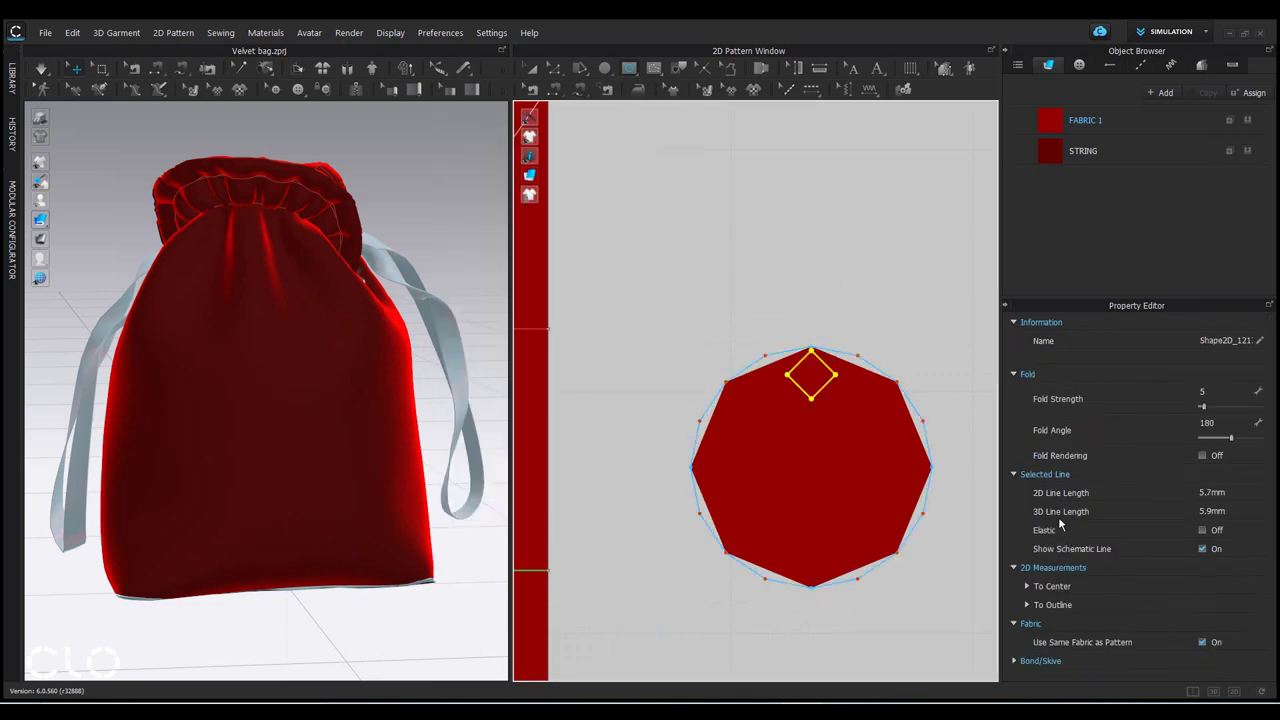
# Step: Convert the small internal ellipse in the sequin piece to a hole
pyautogui.press('a')
pyautogui.rightClick(825, 367)
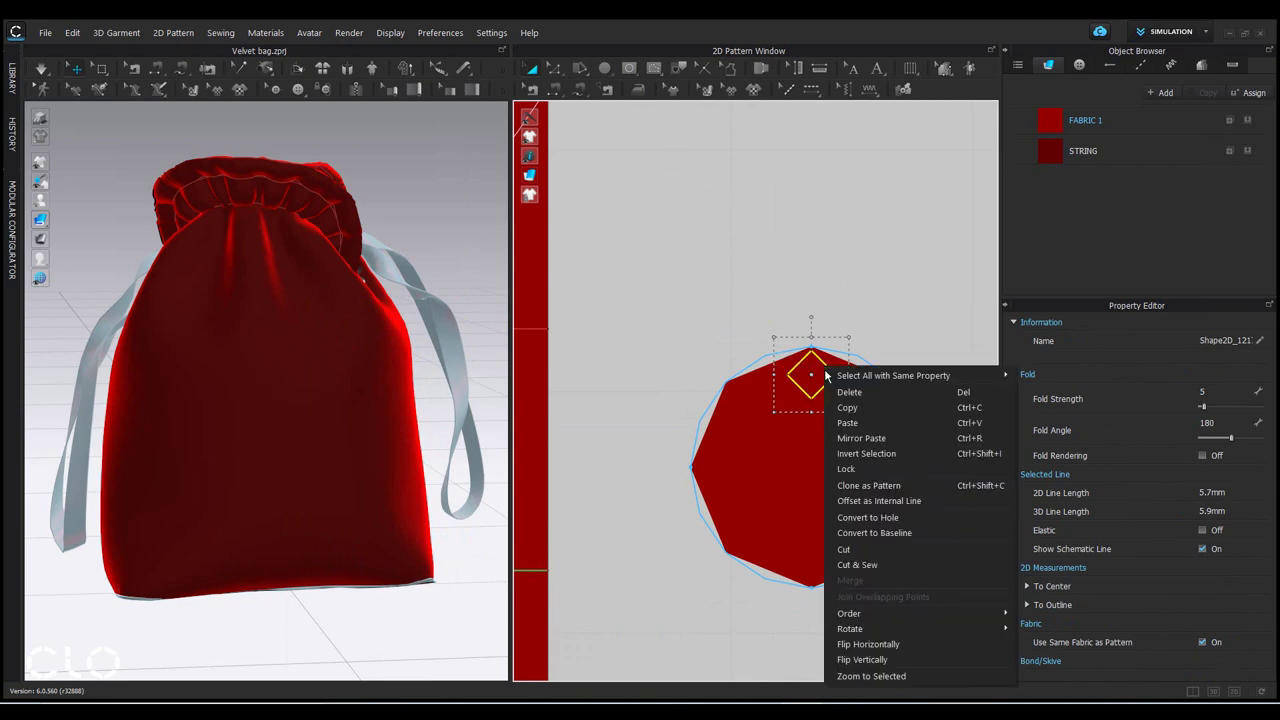
pyautogui.click(878, 519)
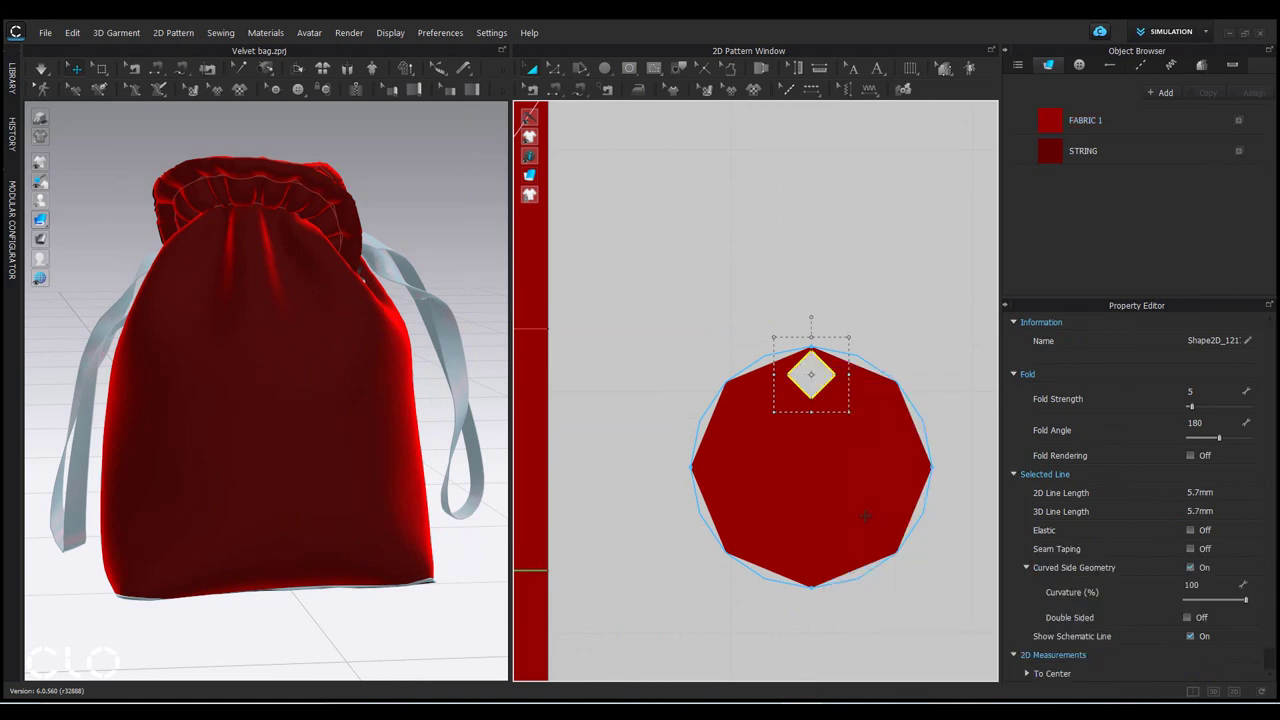
pyautogui.click(871, 273)
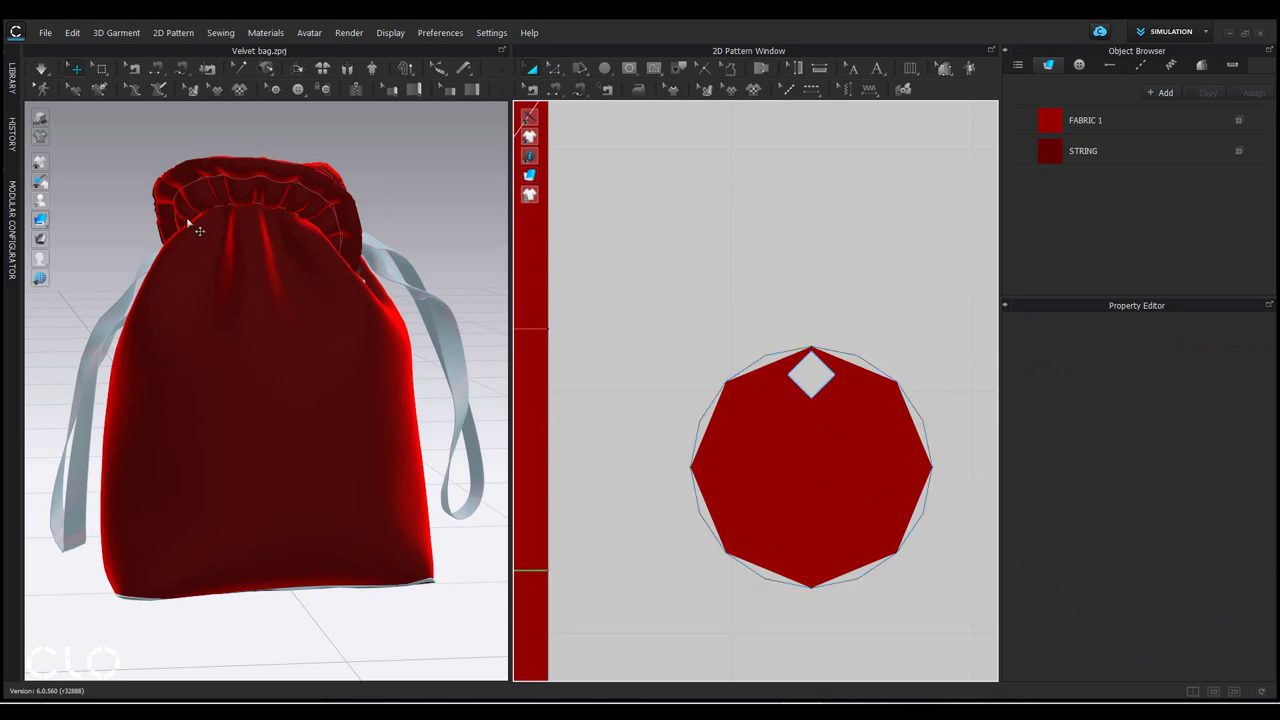
# Step: Select the round sequin piece and set its particle distance to 0.8 mm
pyautogui.scroll(-3, 290, 276)
pyautogui.scroll(-5, 290, 276)
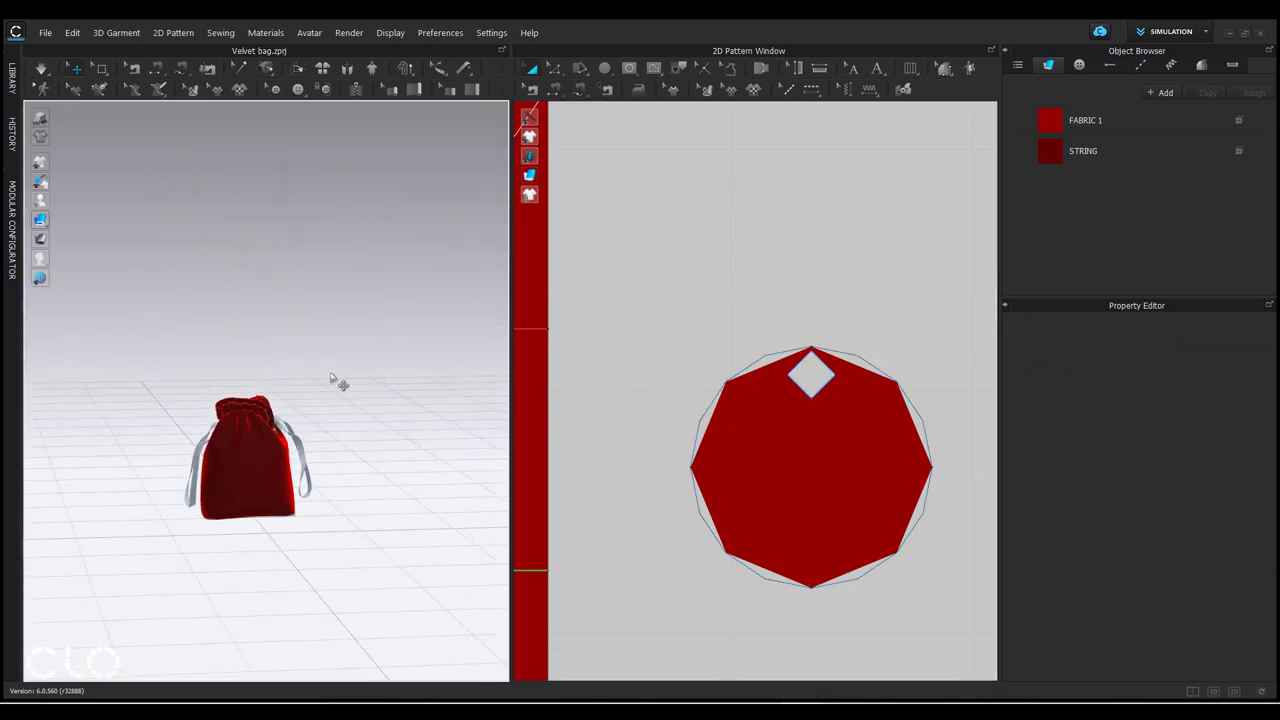
pyautogui.click(897, 557)
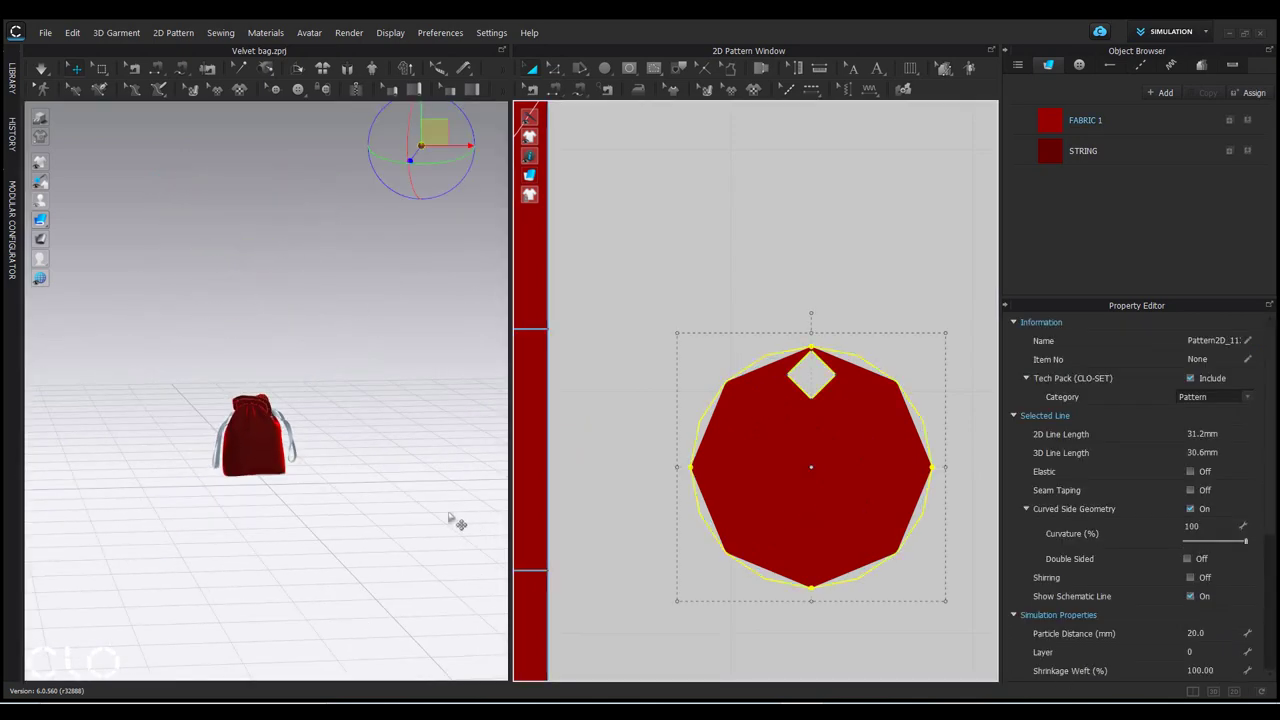
pyautogui.moveTo(430, 130); pyautogui.dragTo(331, 436, button='right')
pyautogui.press('2')
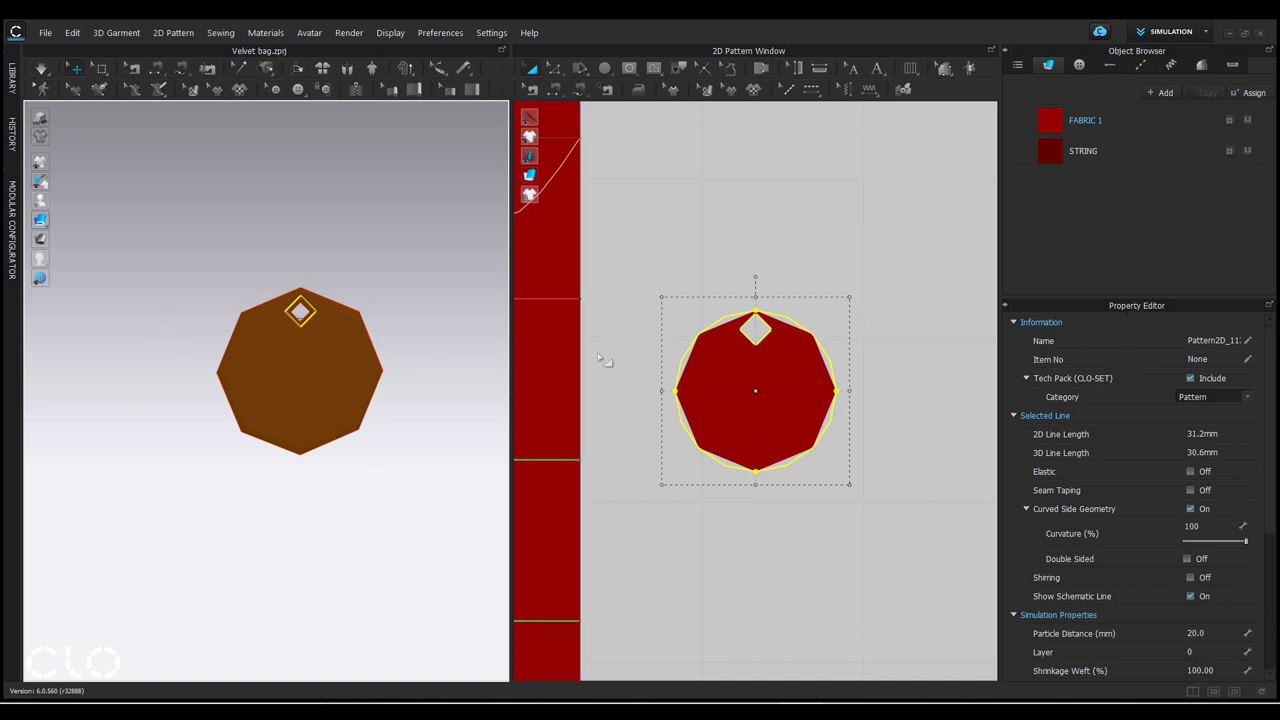
pyautogui.click(1218, 633)
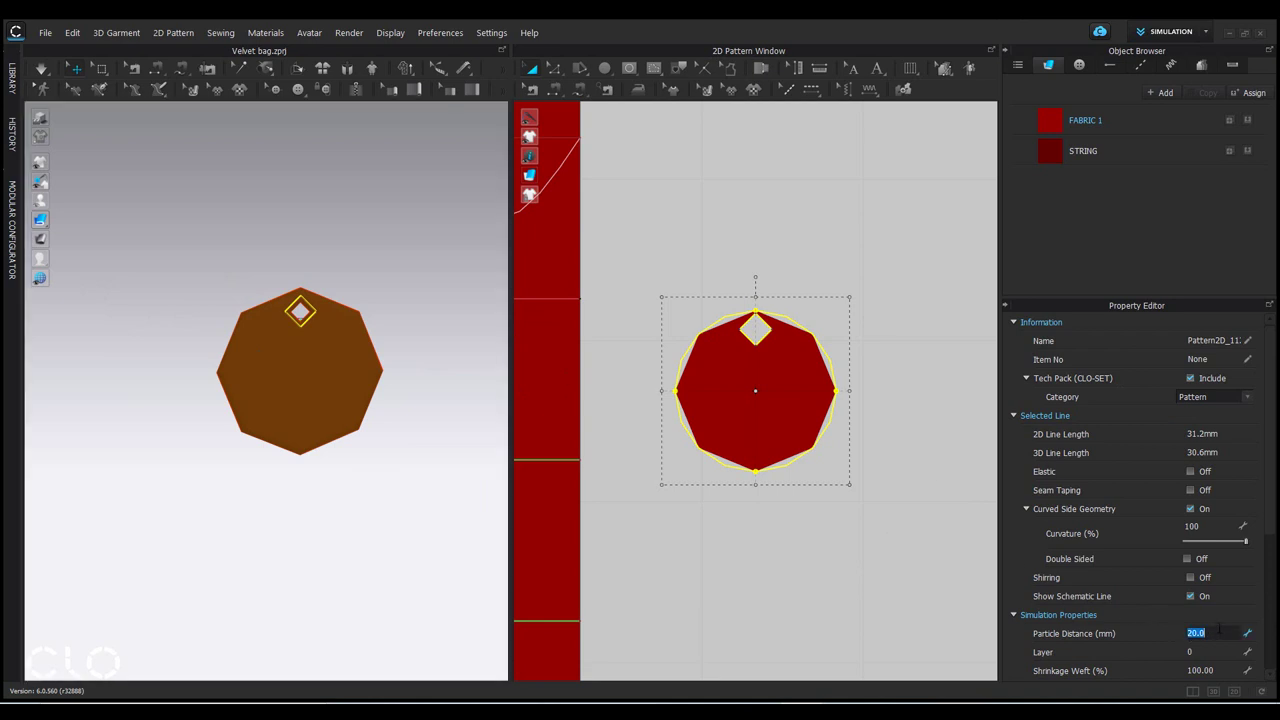
pyautogui.write('0.8')
pyautogui.press('Return')
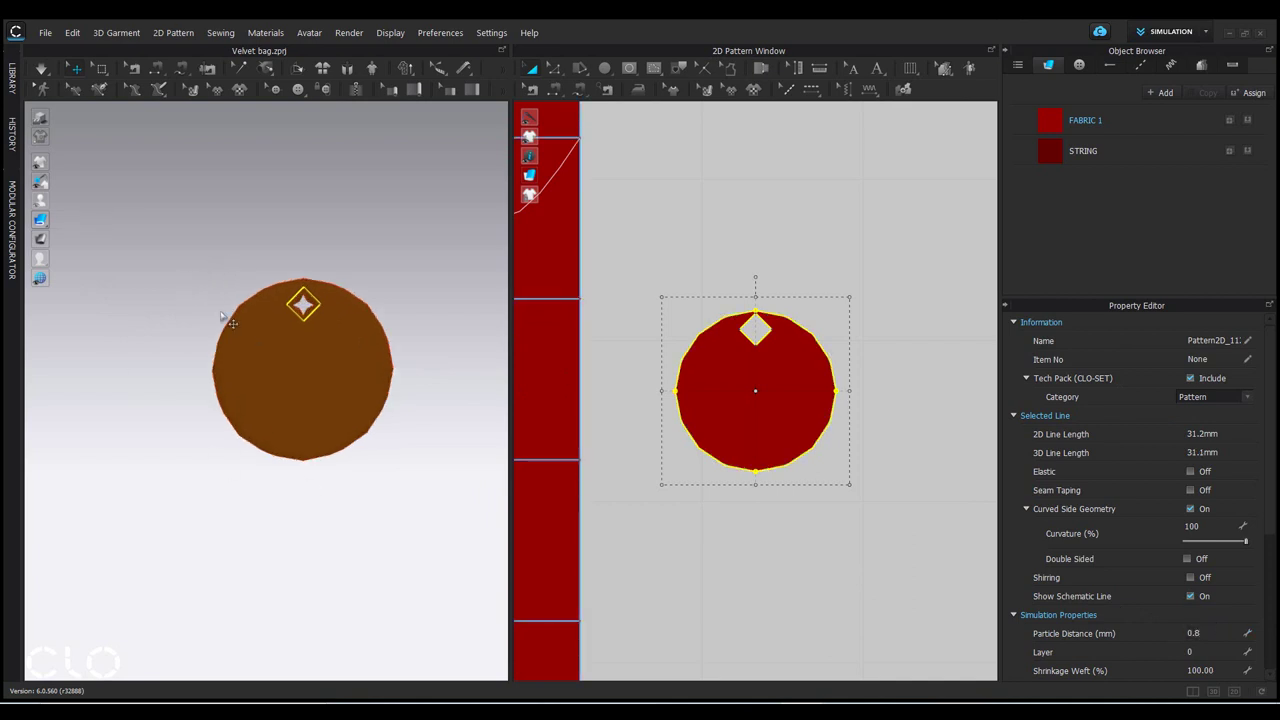
# Step: Set the sequin piece's curved side geometry curvature to 70%
pyautogui.scroll(-3, 240, 315)
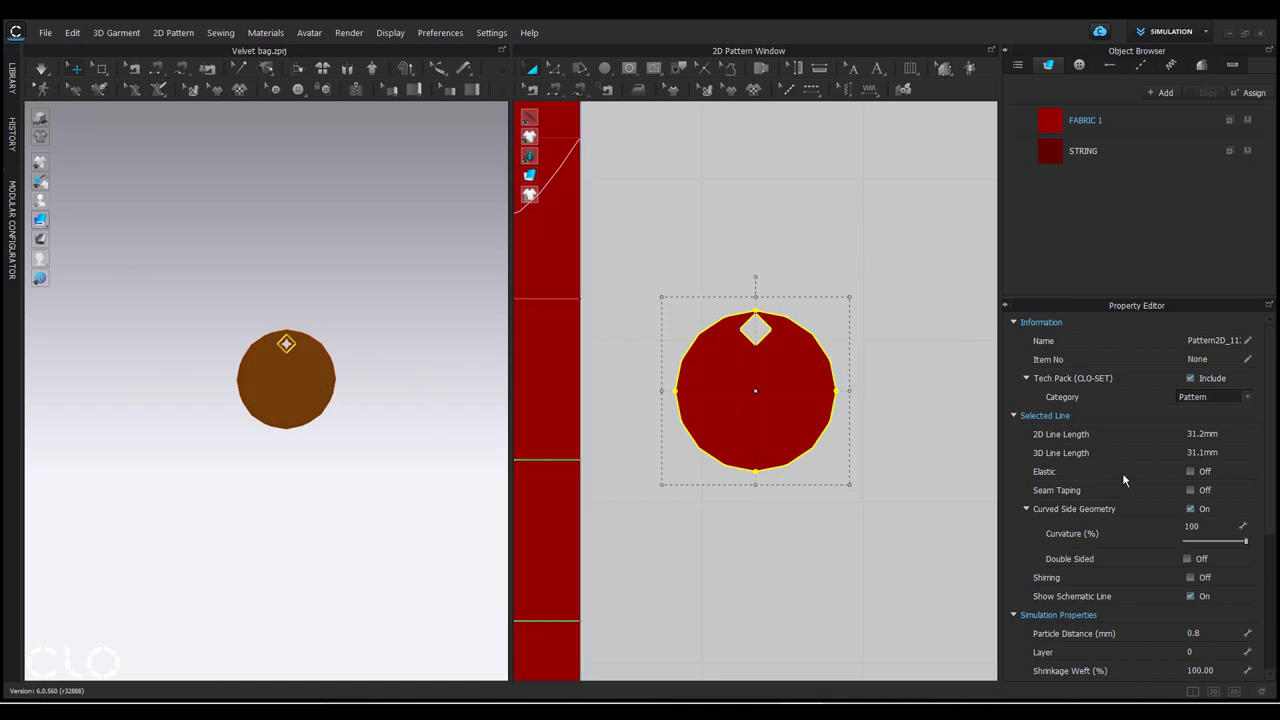
pyautogui.click(1212, 526)
pyautogui.write('70')
pyautogui.press('Return')
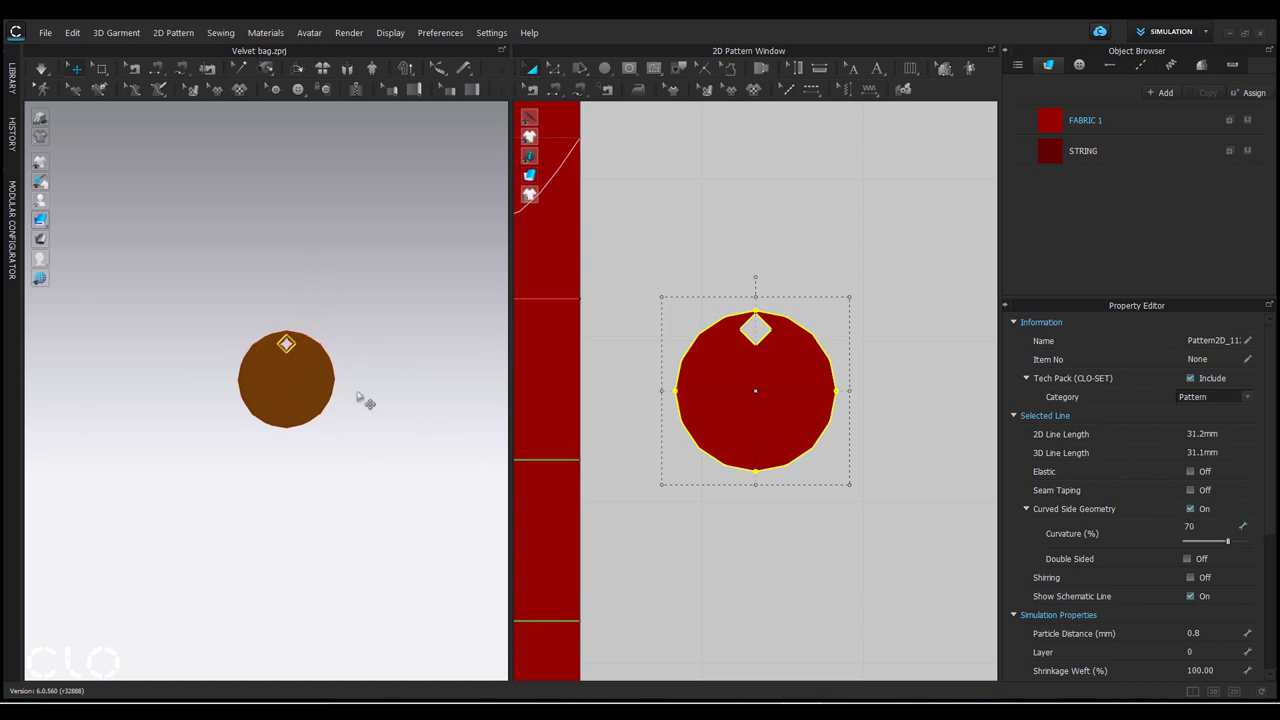
# Step: Set the sequin piece's additional rendering thickness to 0.2 mm
pyautogui.scroll(2, 340, 362)
pyautogui.moveTo(331, 353); pyautogui.dragTo(254, 330, button='right')
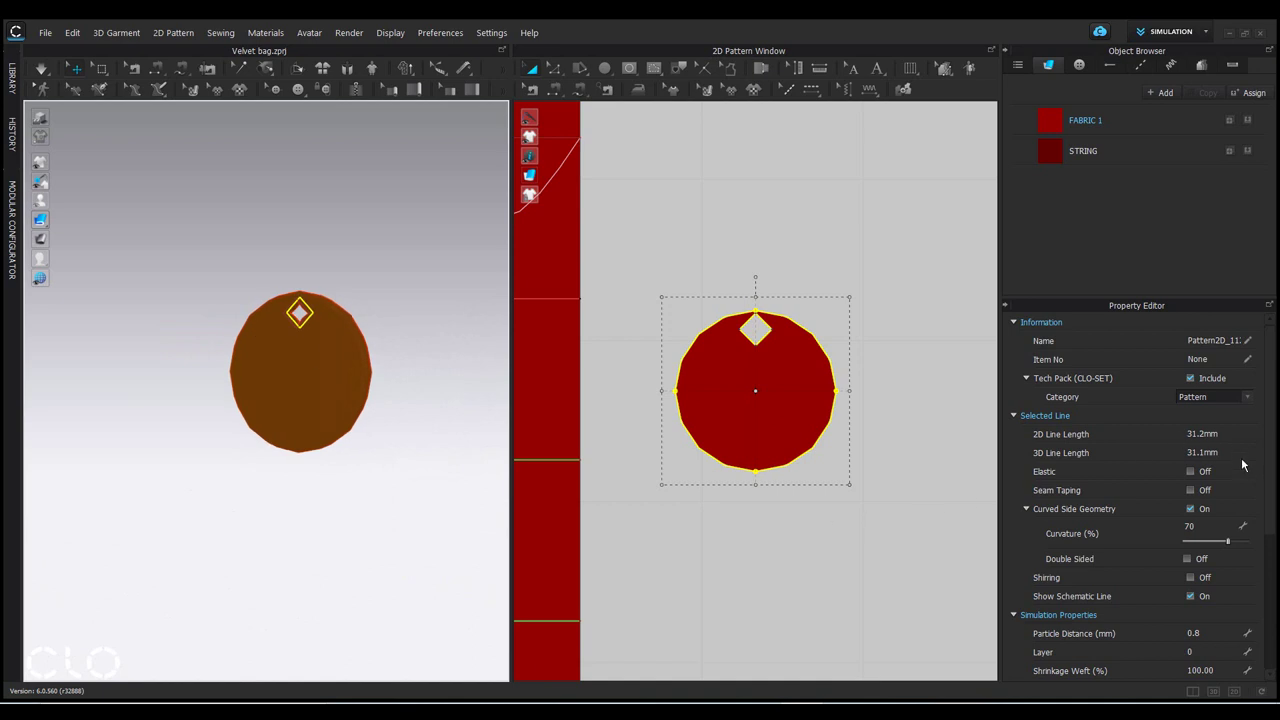
pyautogui.scroll(-5, 1218, 507)
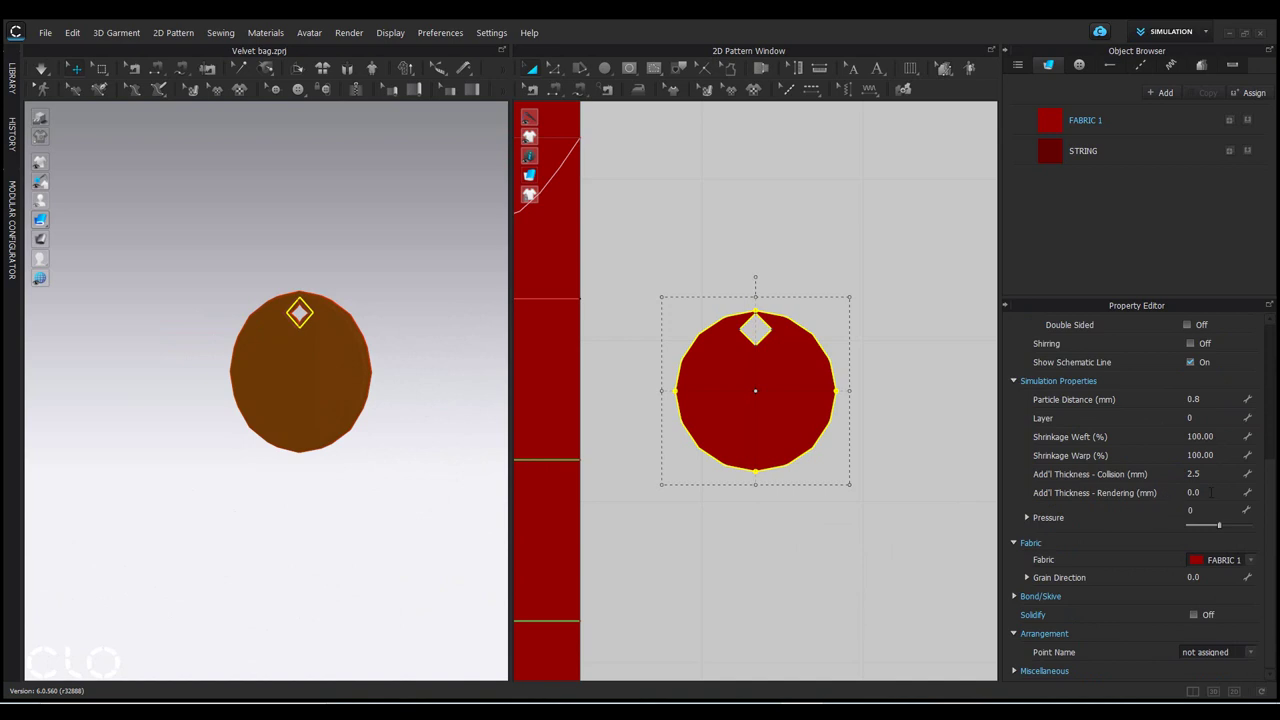
pyautogui.click(1211, 492)
pyautogui.write('0.2')
pyautogui.press('Return')
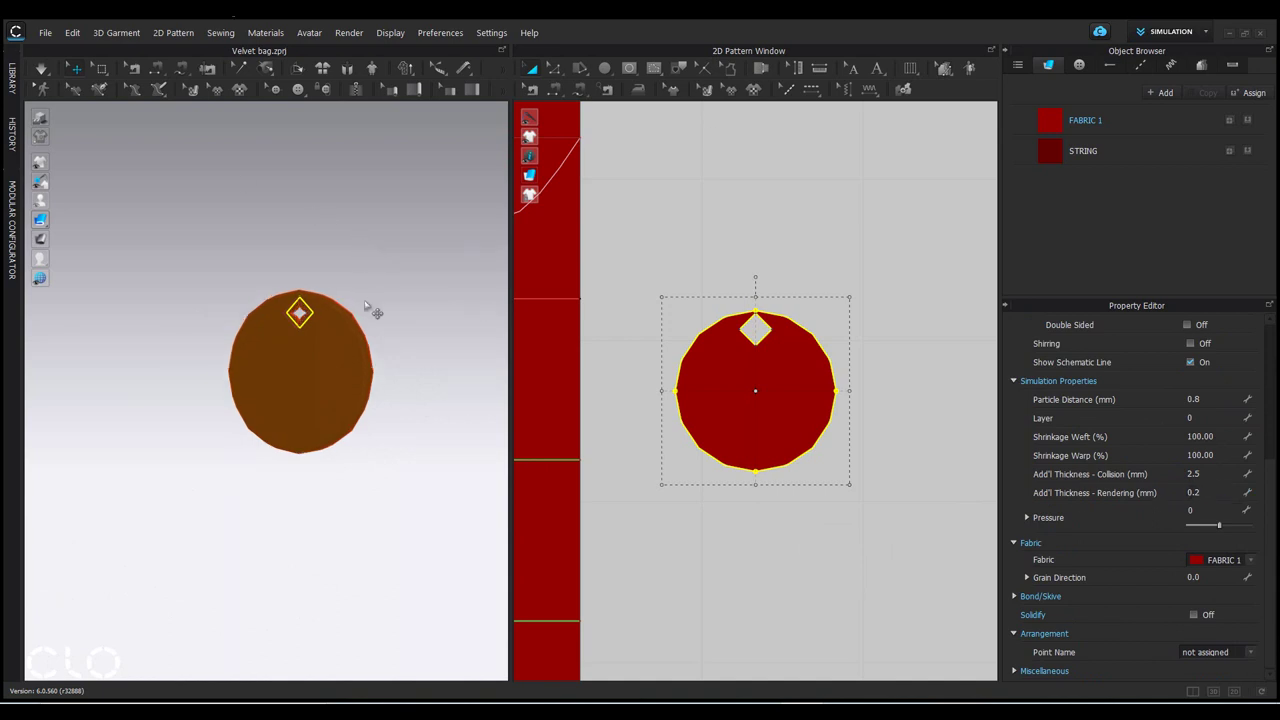
# Step: Create a new fabric and assign it to the round sequin piece
pyautogui.moveTo(371, 309); pyautogui.dragTo(424, 303, button='right')
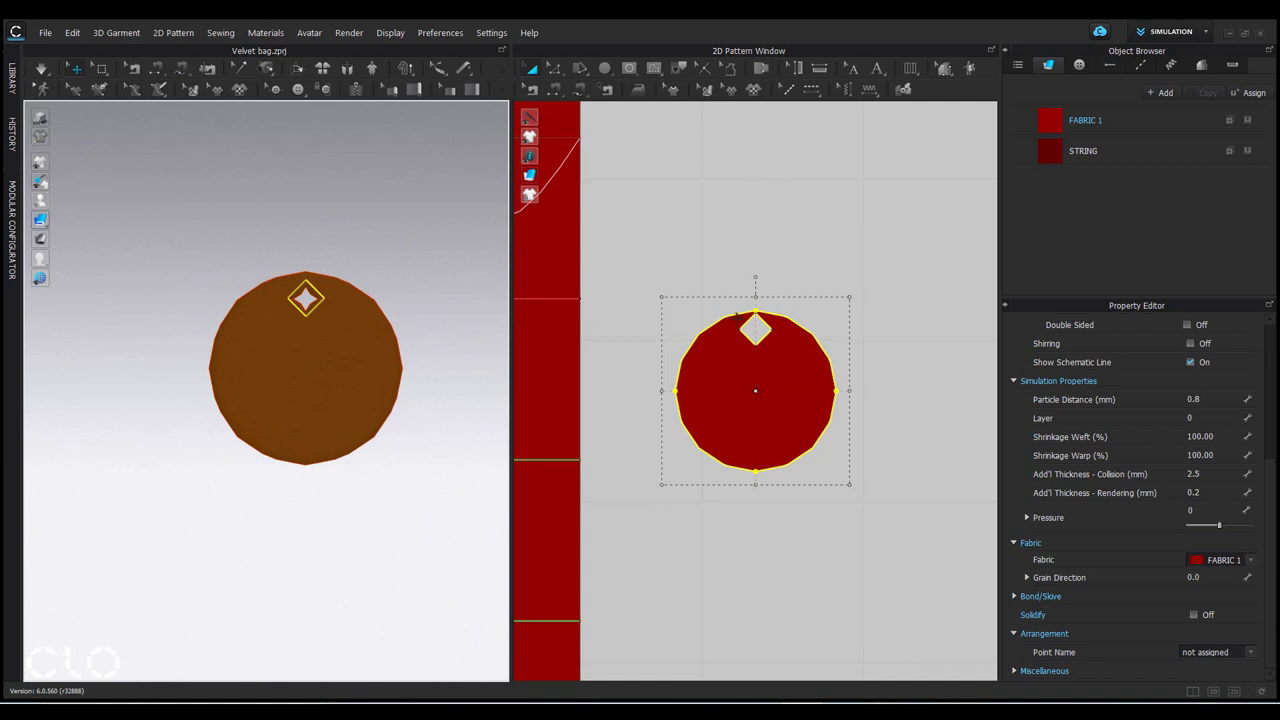
pyautogui.press('space')
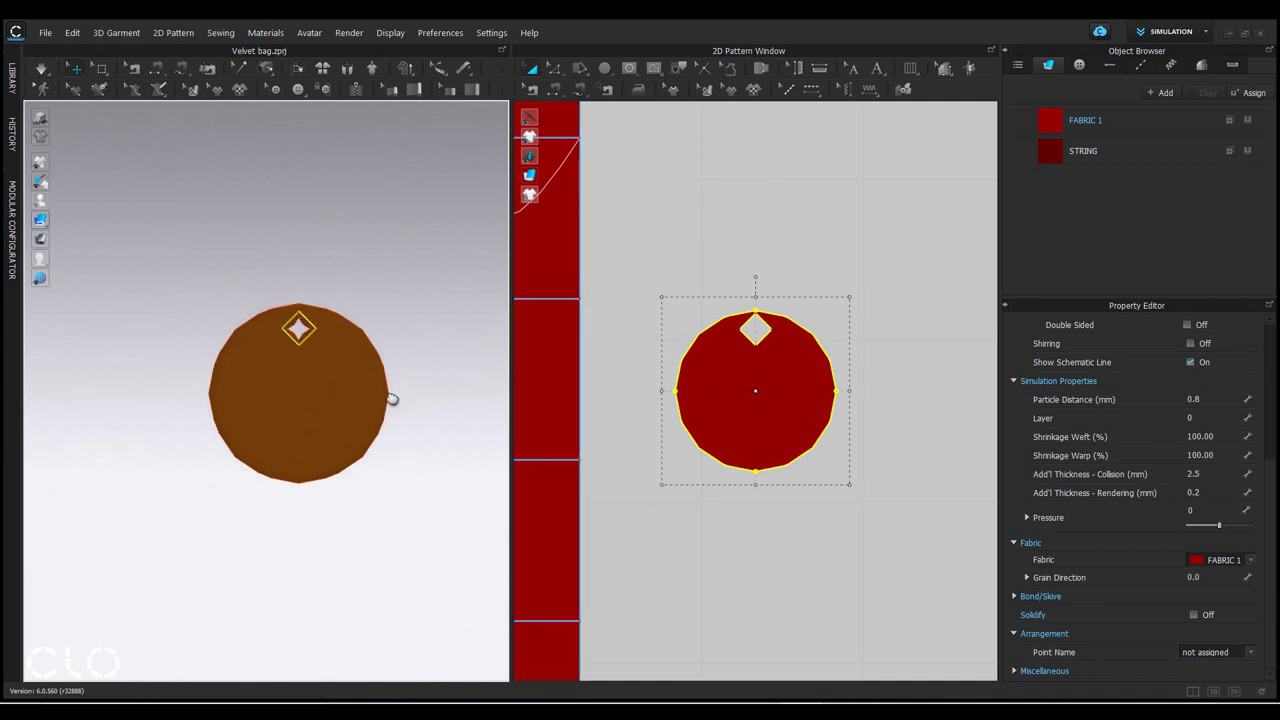
pyautogui.moveTo(403, 389)
pyautogui.mouseDown(button='right')
pyautogui.moveTo(260, 400)
pyautogui.moveTo(399, 408)
pyautogui.mouseUp(button='right')
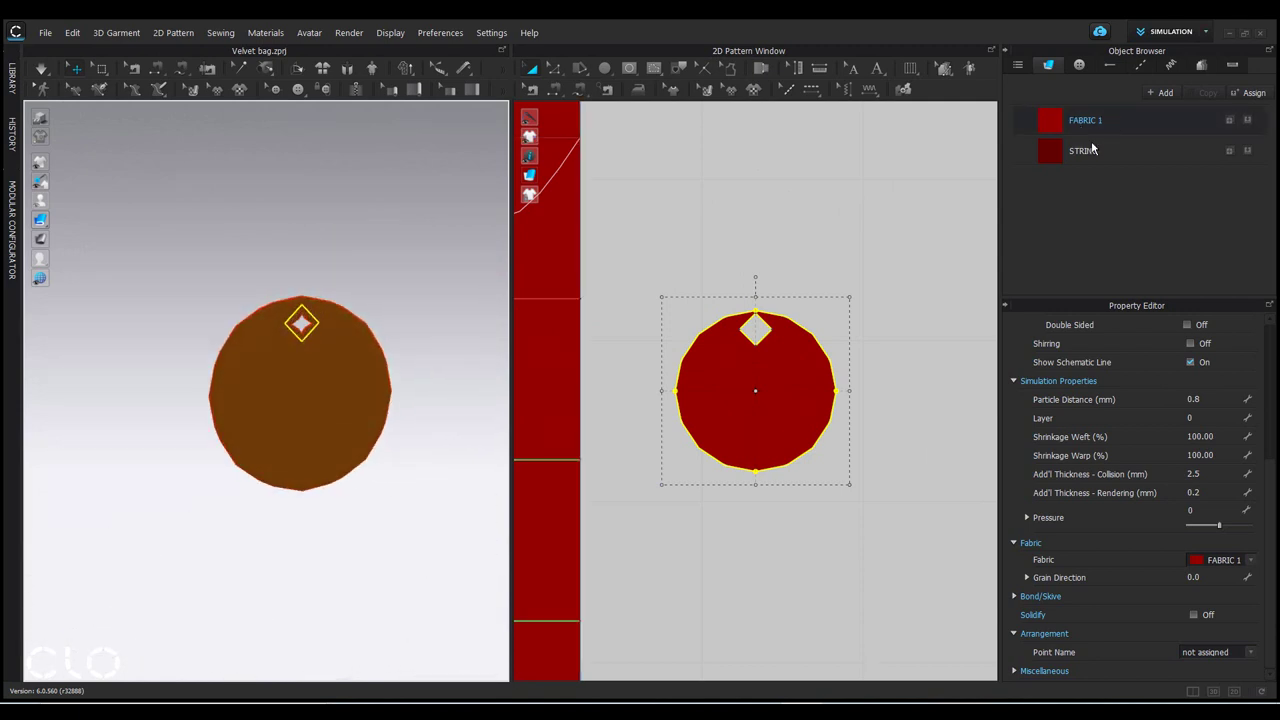
pyautogui.rightClick(805, 366)
pyautogui.click(863, 41)
pyautogui.click(1086, 186)
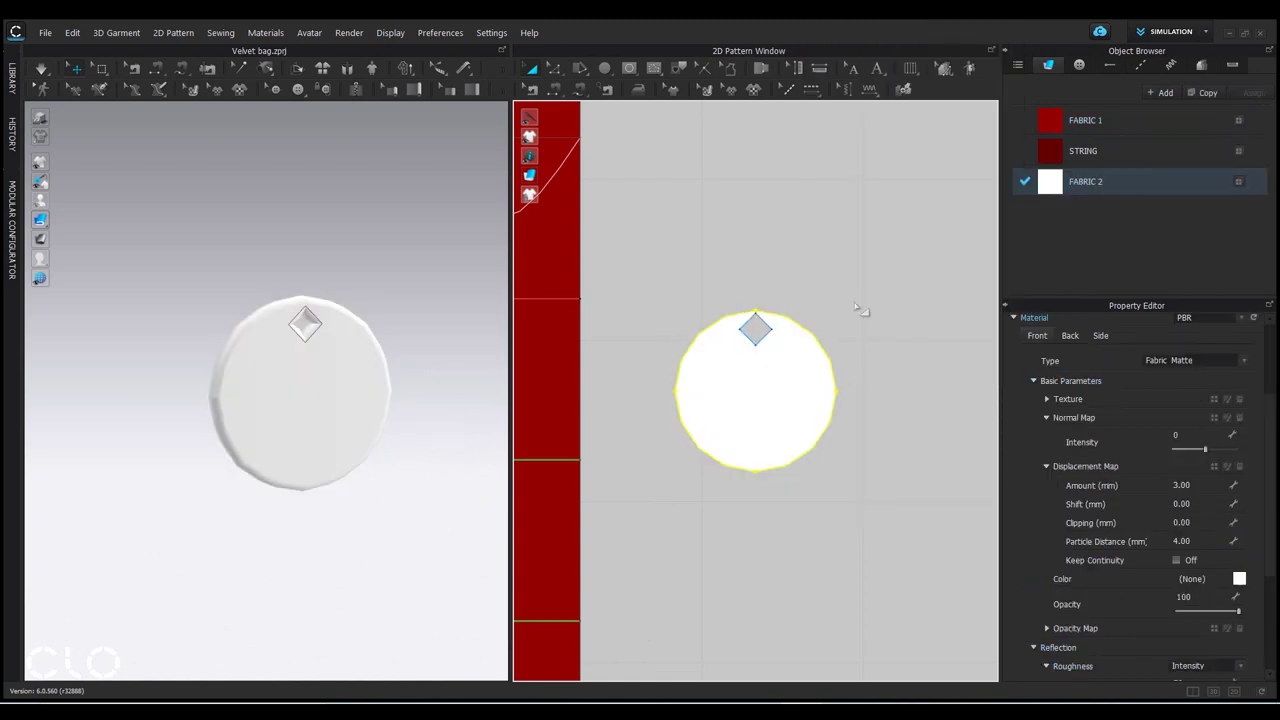
# Step: Rename the sequin piece's new fabric to "sequins"
pyautogui.doubleClick(1100, 181)
pyautogui.write('sequins')
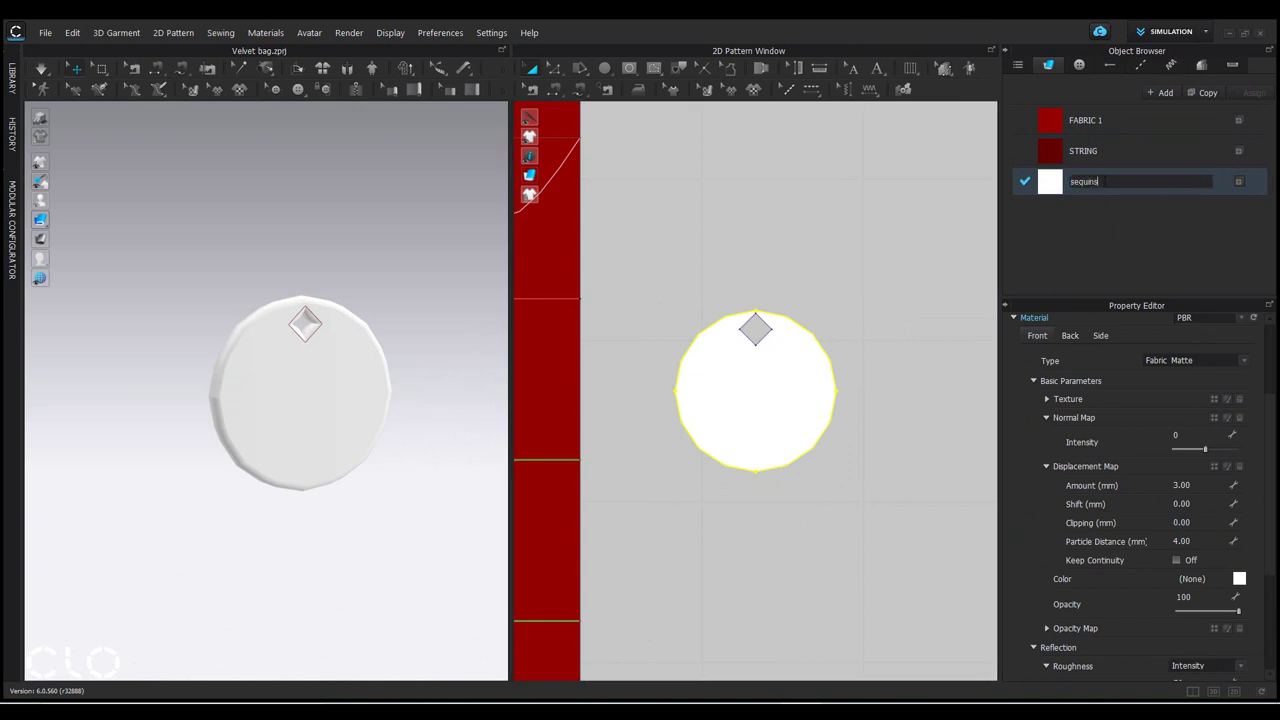
pyautogui.press('Return')
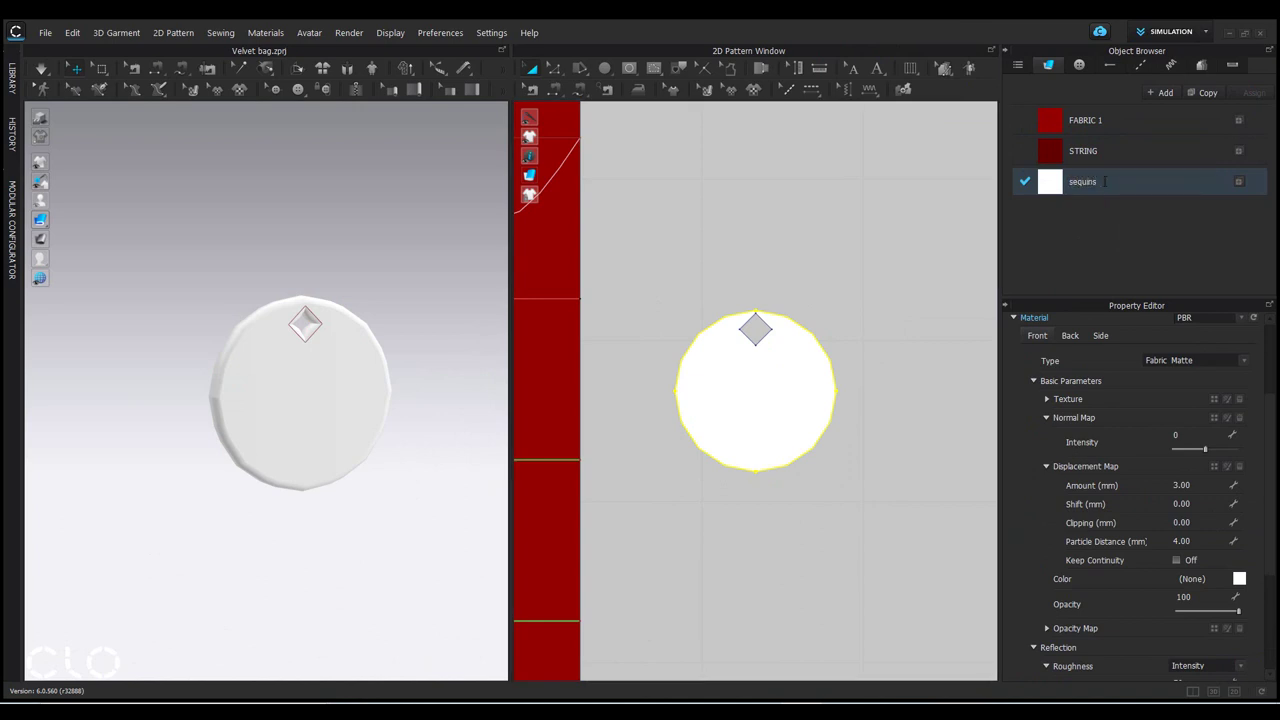
pyautogui.click(820, 250)
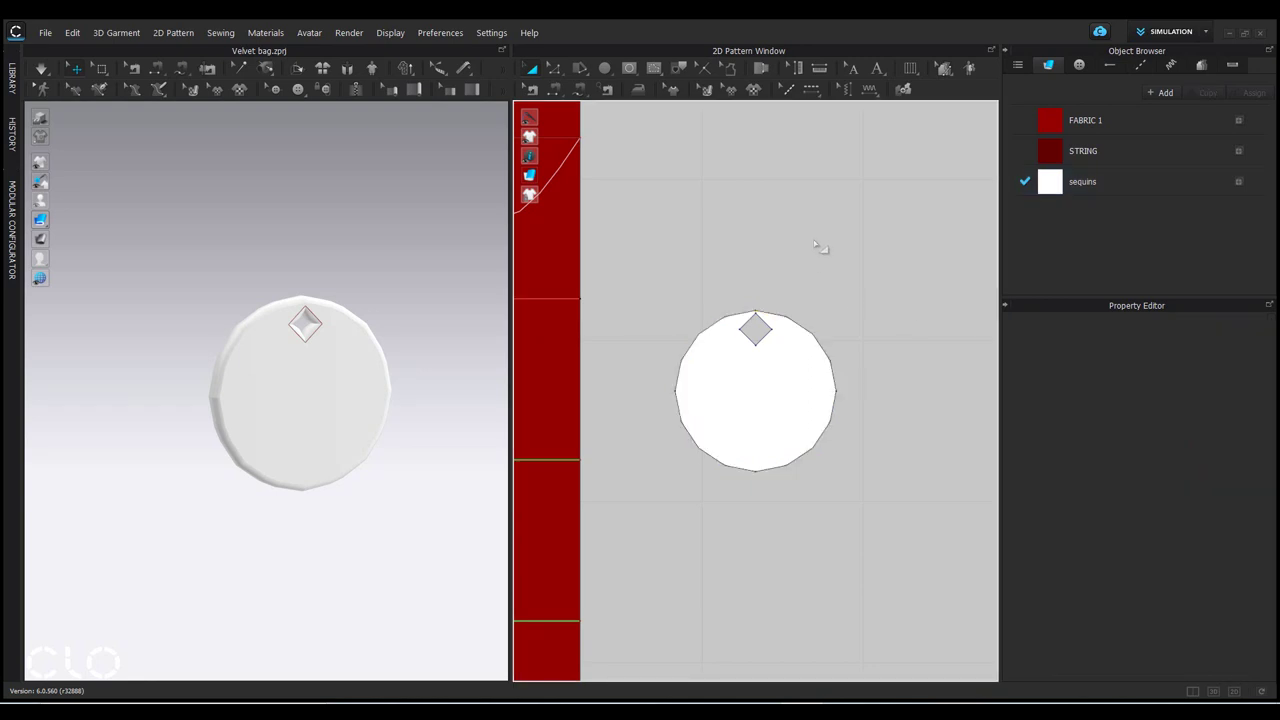
pyautogui.moveTo(378, 342); pyautogui.dragTo(307, 355, button='right')
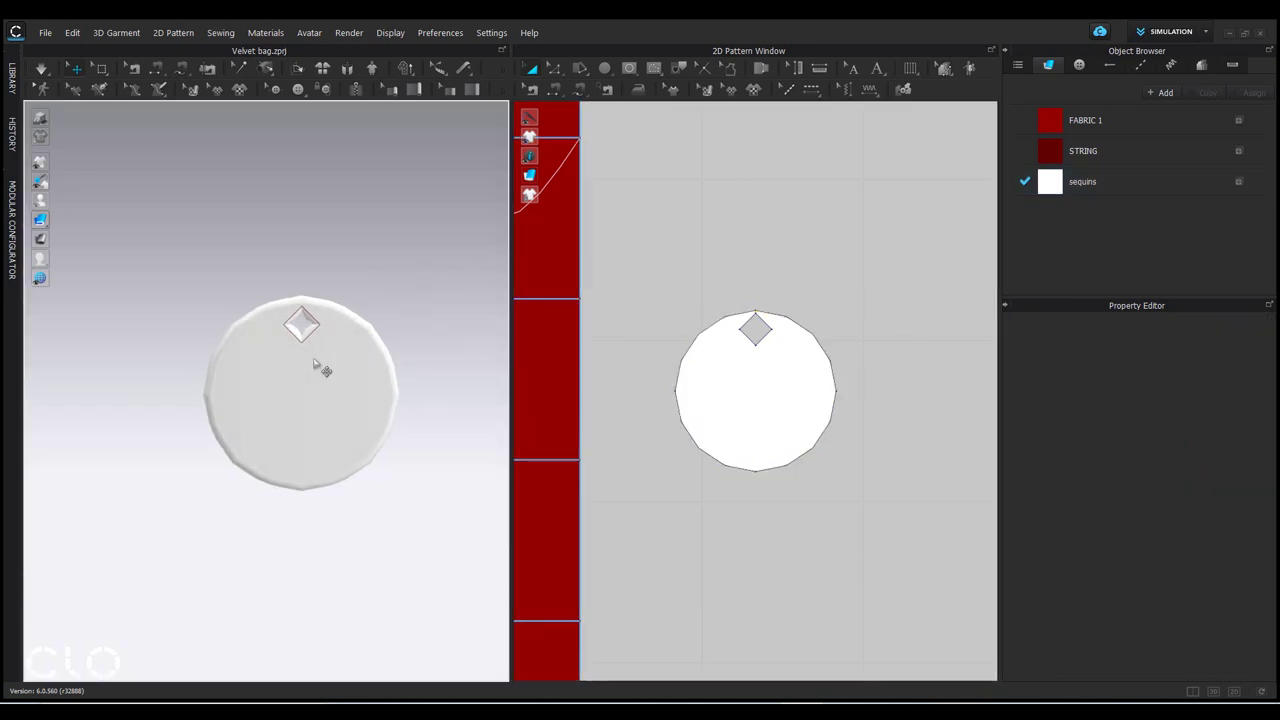
# Step: Select the sequin piece and move it away from the bag panels into the empty area below the small rounded rectangle pattern
pyautogui.click(772, 414)
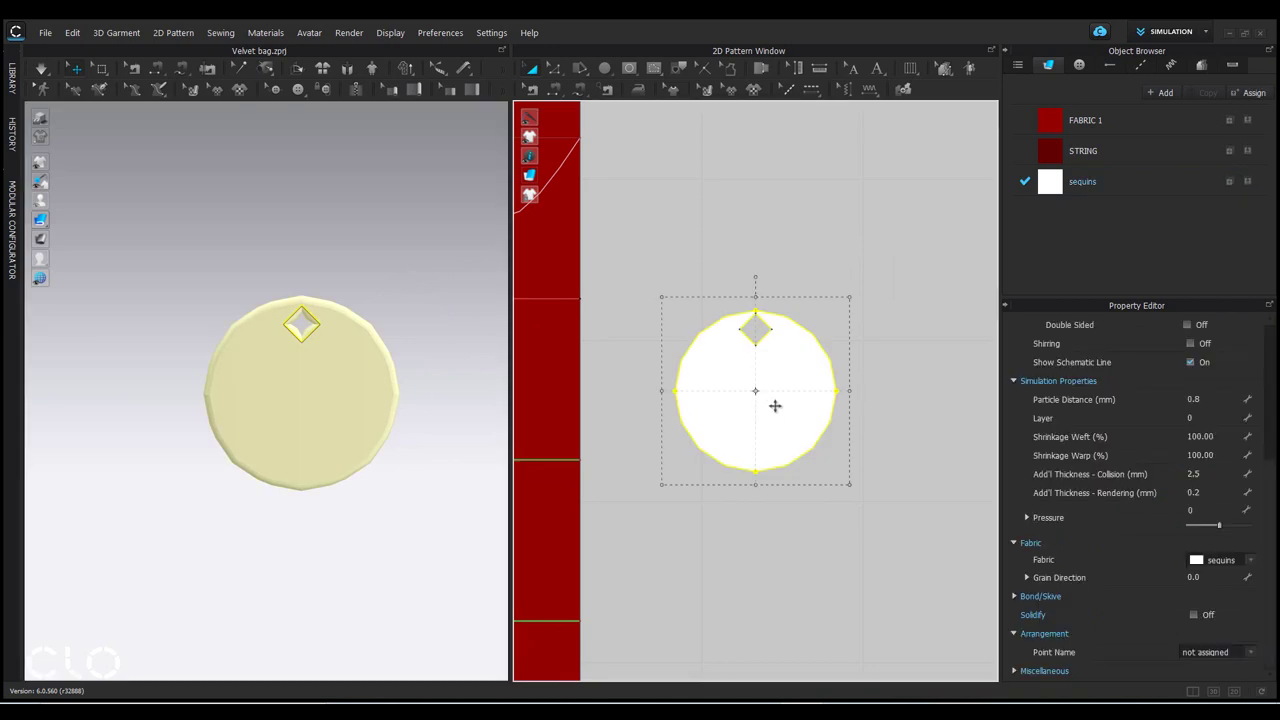
pyautogui.scroll(-5, 731, 386)
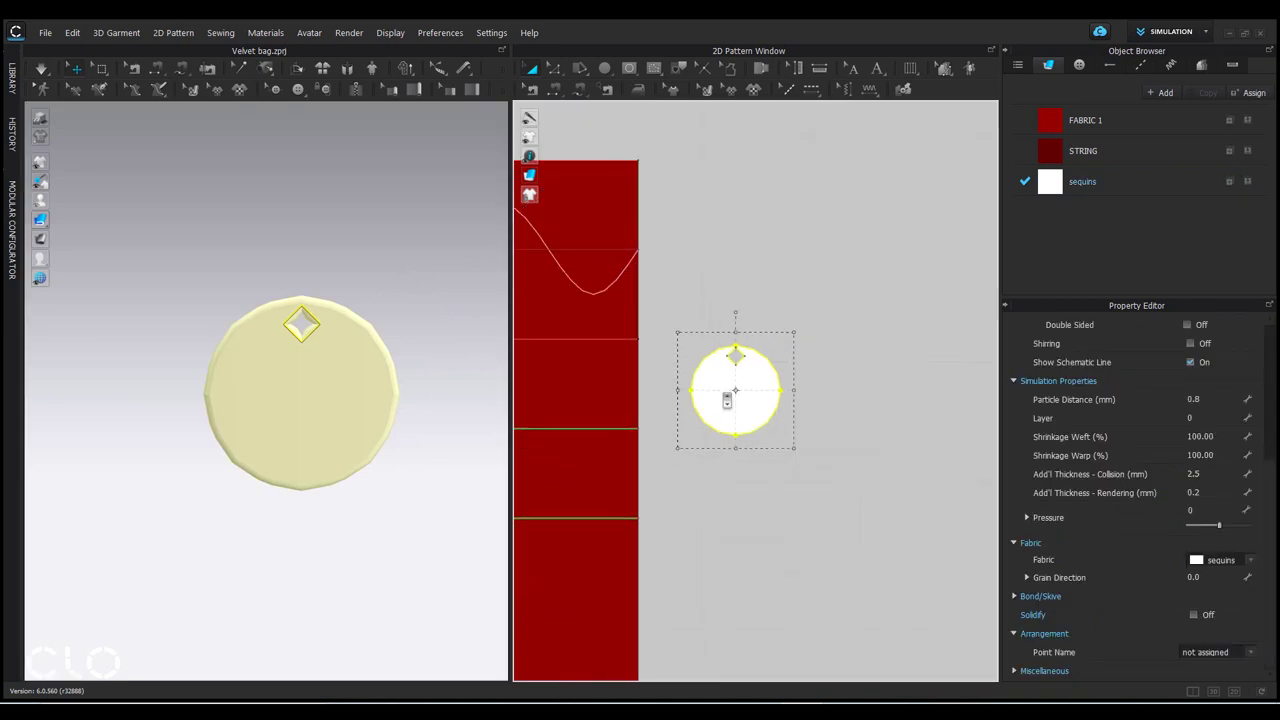
pyautogui.moveTo(726, 391); pyautogui.dragTo(794, 40, button='right')
pyautogui.scroll(-6, 810, 312)
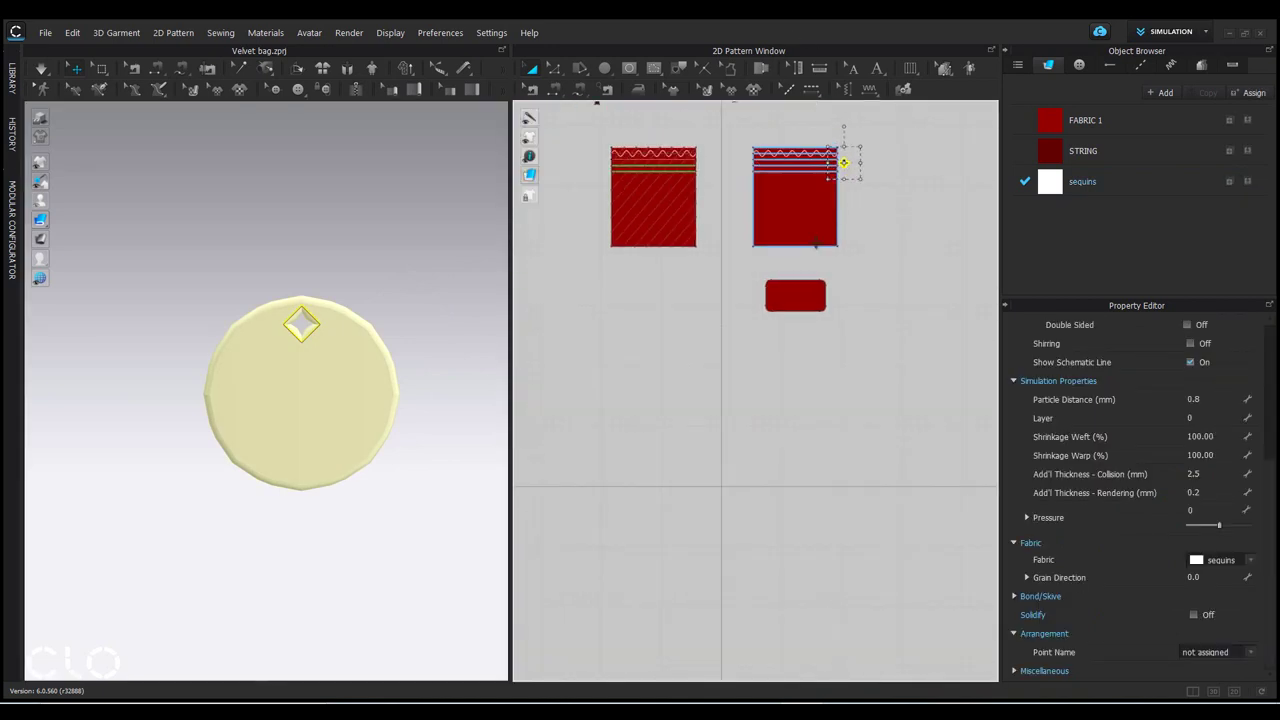
pyautogui.scroll(4, 850, 170)
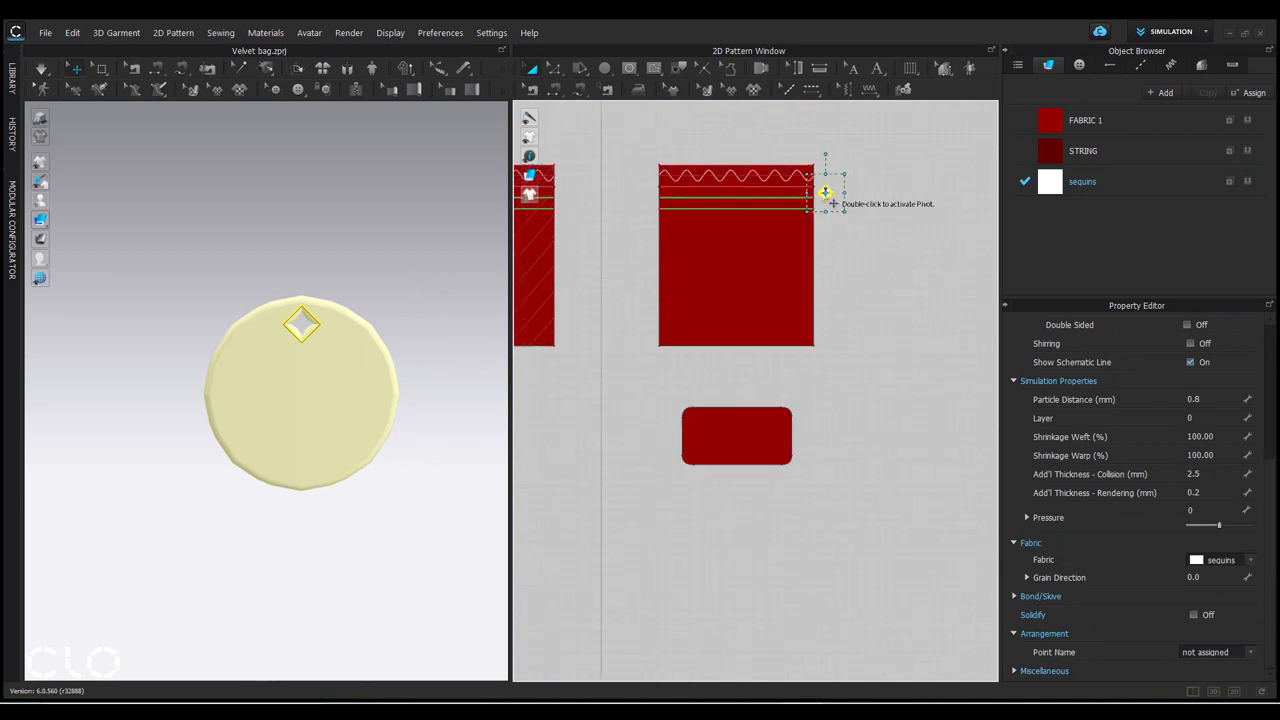
pyautogui.scroll(3, 823, 194)
pyautogui.moveTo(829, 194); pyautogui.dragTo(960, 625)
pyautogui.scroll(-5, 878, 185)
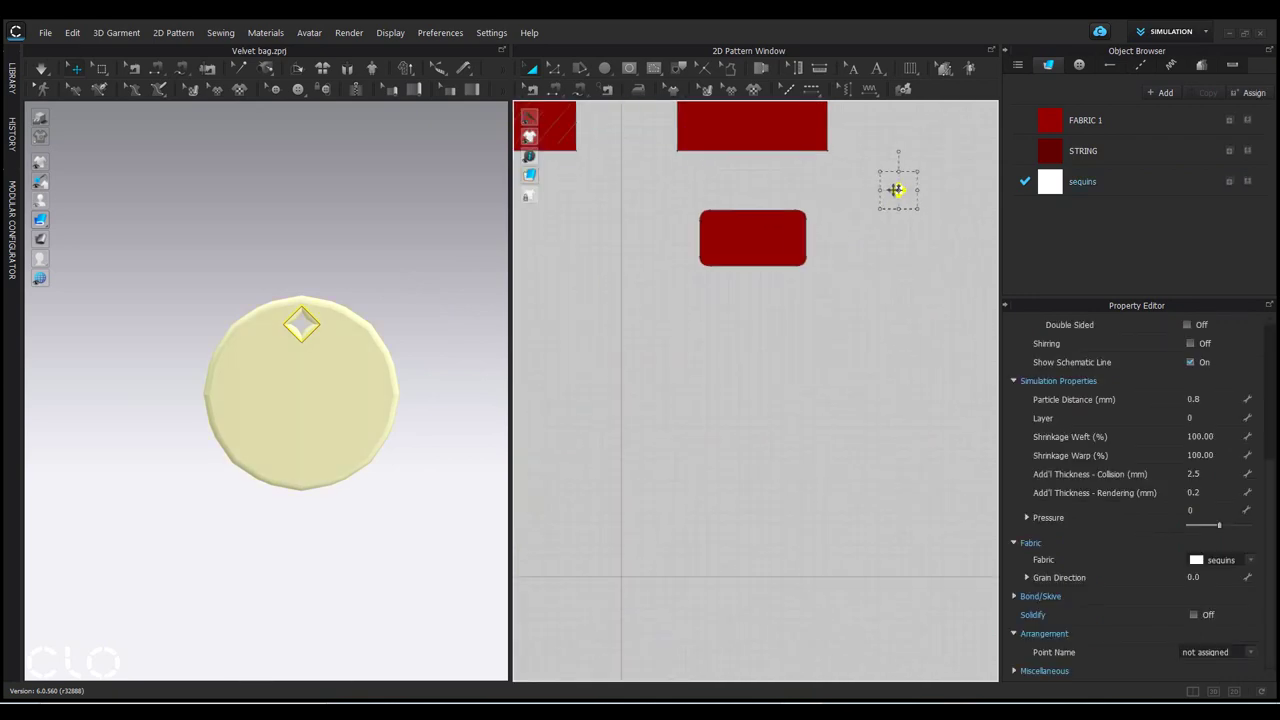
pyautogui.scroll(3, 897, 190)
pyautogui.moveTo(897, 190); pyautogui.dragTo(649, 592)
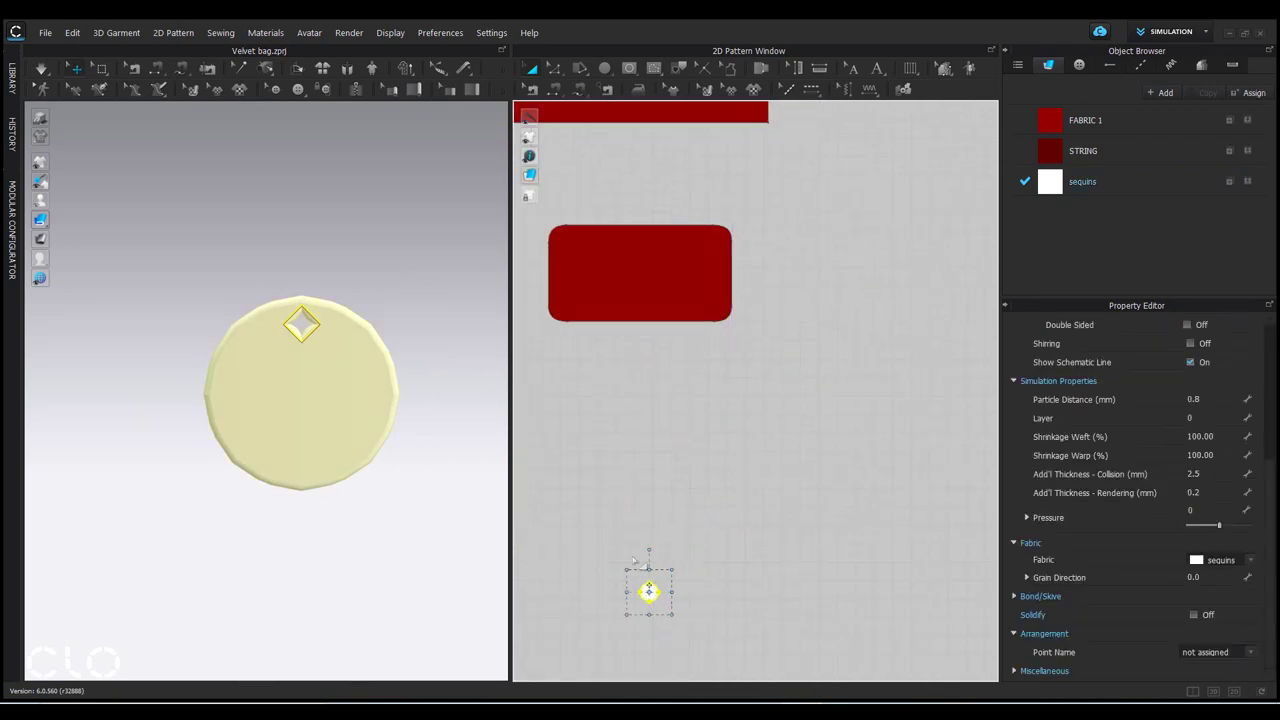
# Step: Move the whole sequin piece, including its hole, onto the origin of the 2D pattern grid
pyautogui.moveTo(633, 560); pyautogui.dragTo(668, 388, button='middle')
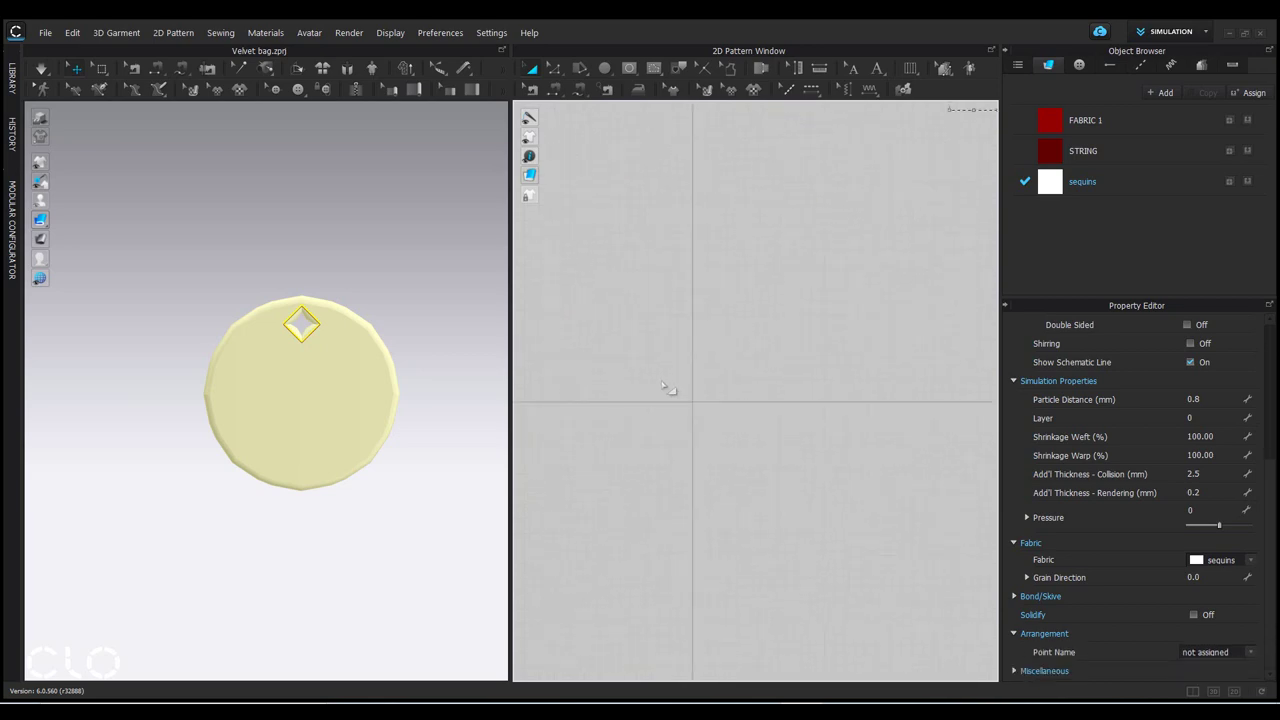
pyautogui.scroll(-2, 712, 340)
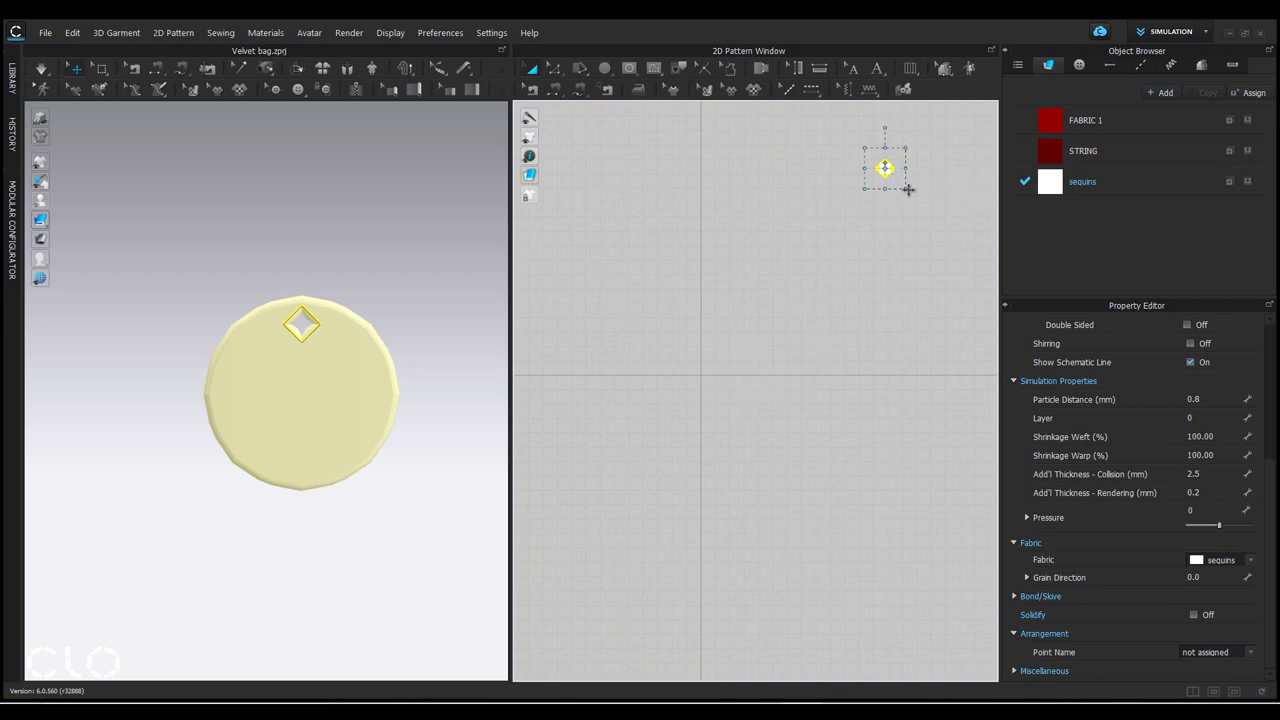
pyautogui.click(946, 134)
pyautogui.moveTo(884, 170); pyautogui.dragTo(700, 376)
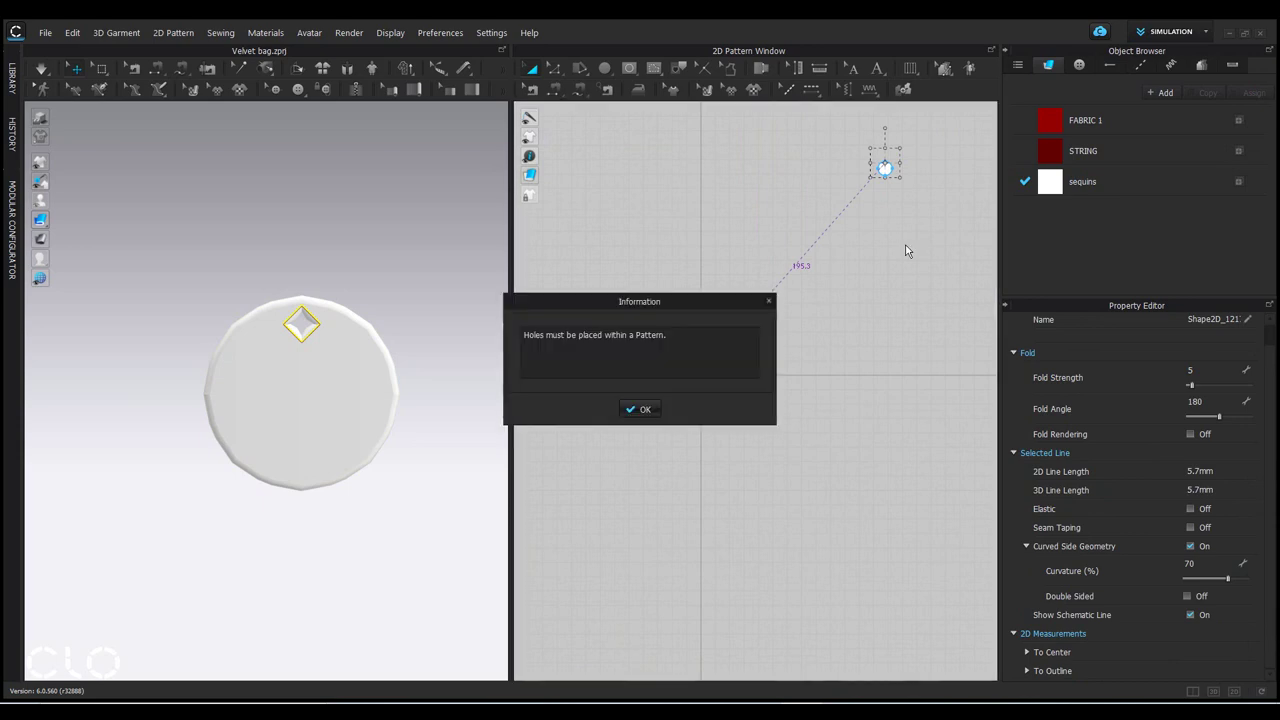
pyautogui.click(648, 412)
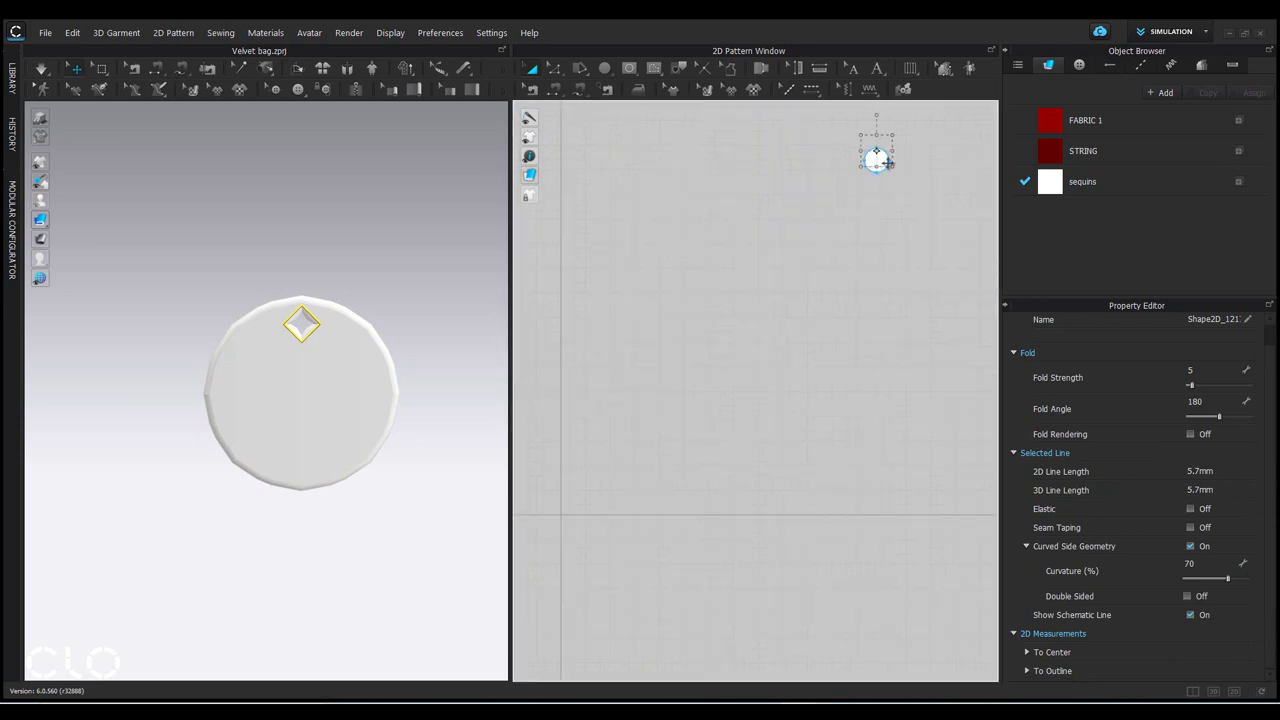
pyautogui.moveTo(886, 160); pyautogui.dragTo(561, 514)
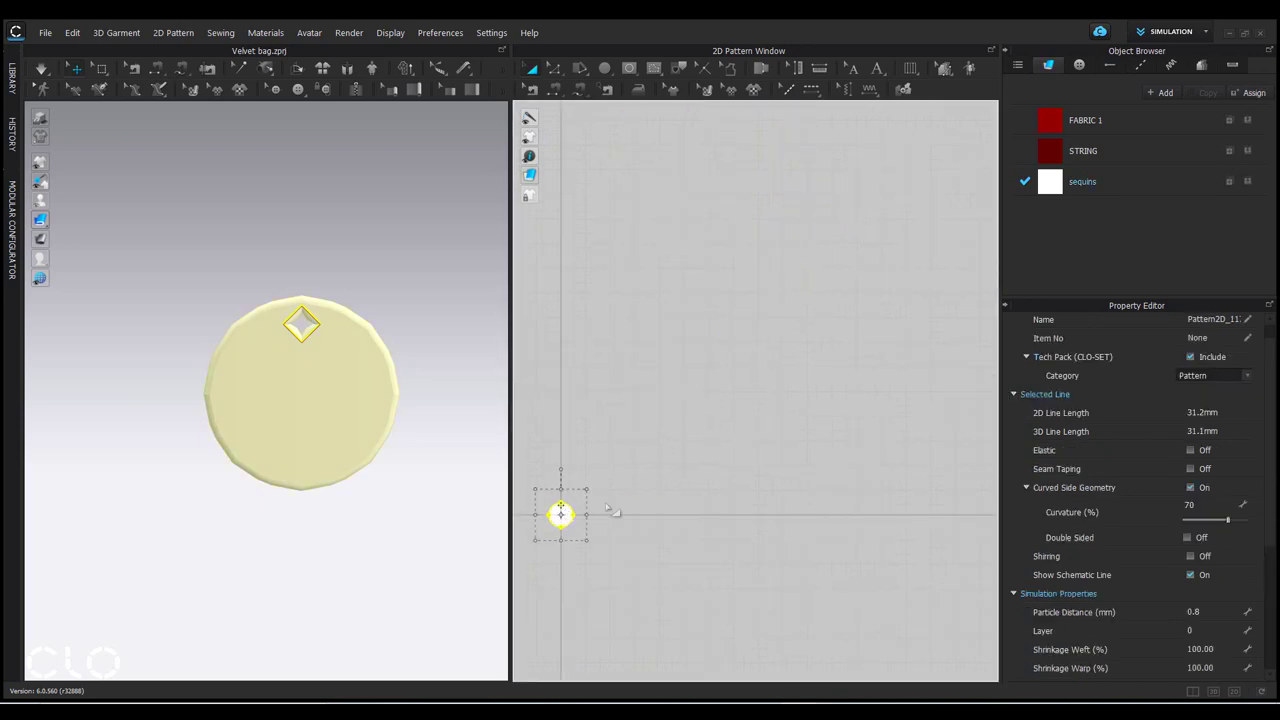
# Step: Reset the 2D arrangement of the selected sequin piece in the 3D scene
pyautogui.click(322, 68)
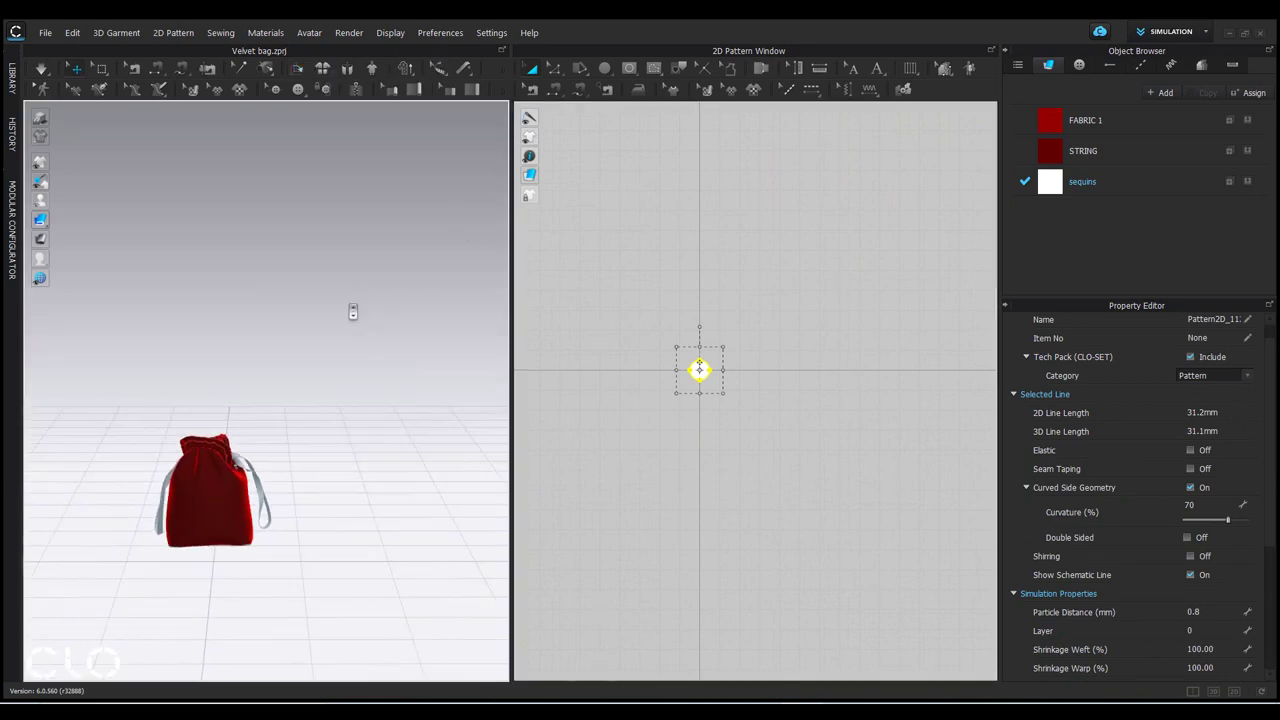
pyautogui.rightClick(335, 424)
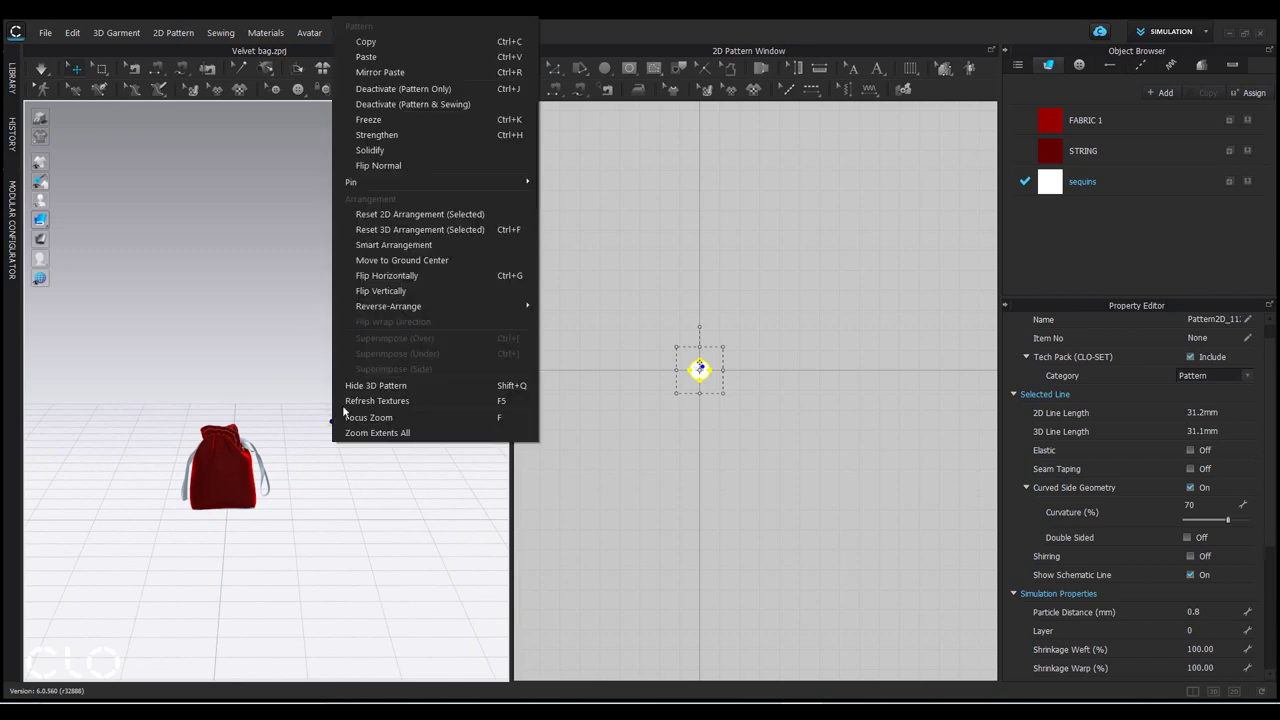
pyautogui.click(449, 214)
# Step: Move the sequin in the 3D scene from in front of the bag to the origin of the floor grid
pyautogui.moveTo(271, 578); pyautogui.dragTo(449, 374, button='right')
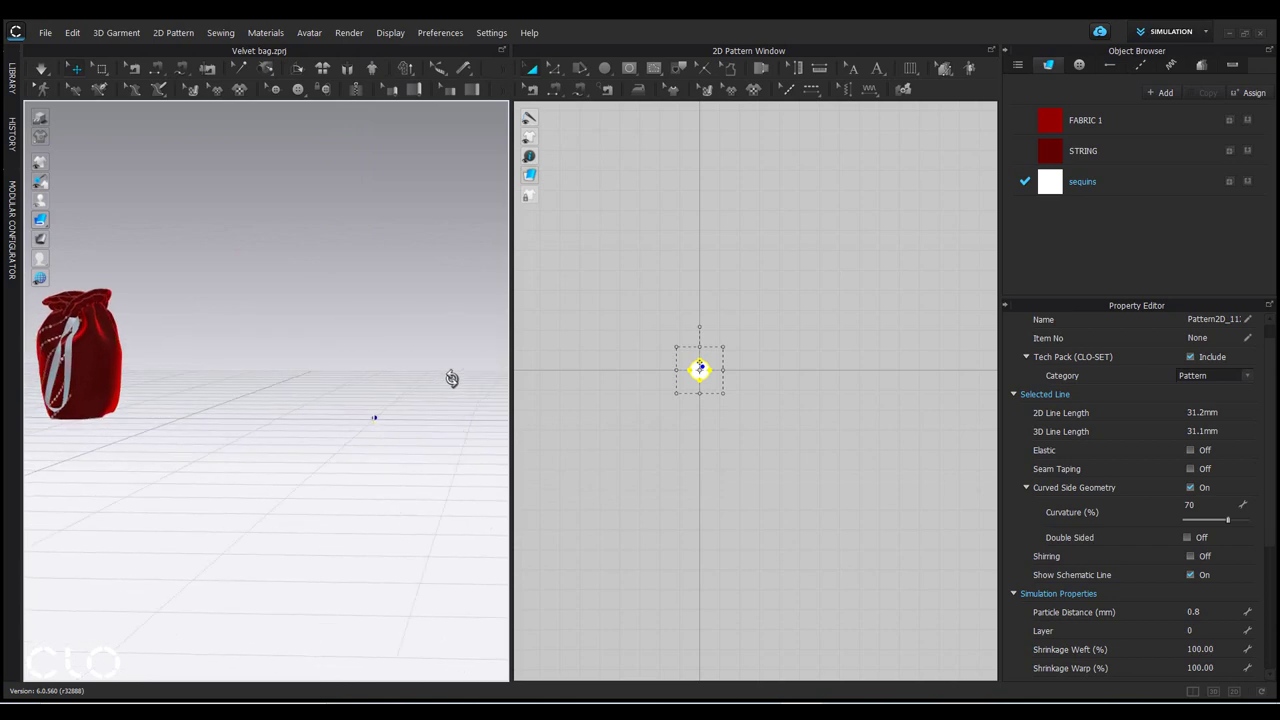
pyautogui.press('5')
pyautogui.scroll(5, 260, 491)
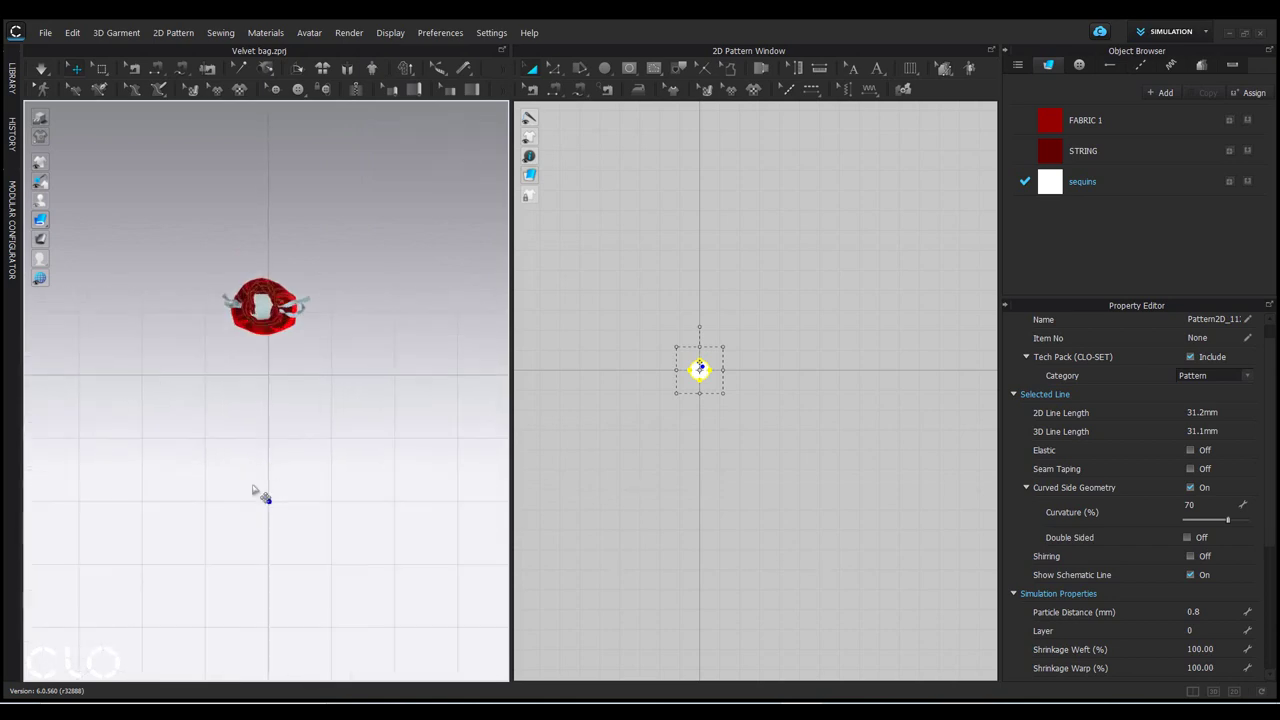
pyautogui.moveTo(271, 517); pyautogui.dragTo(242, 542, button='middle')
pyautogui.scroll(2, 336, 392)
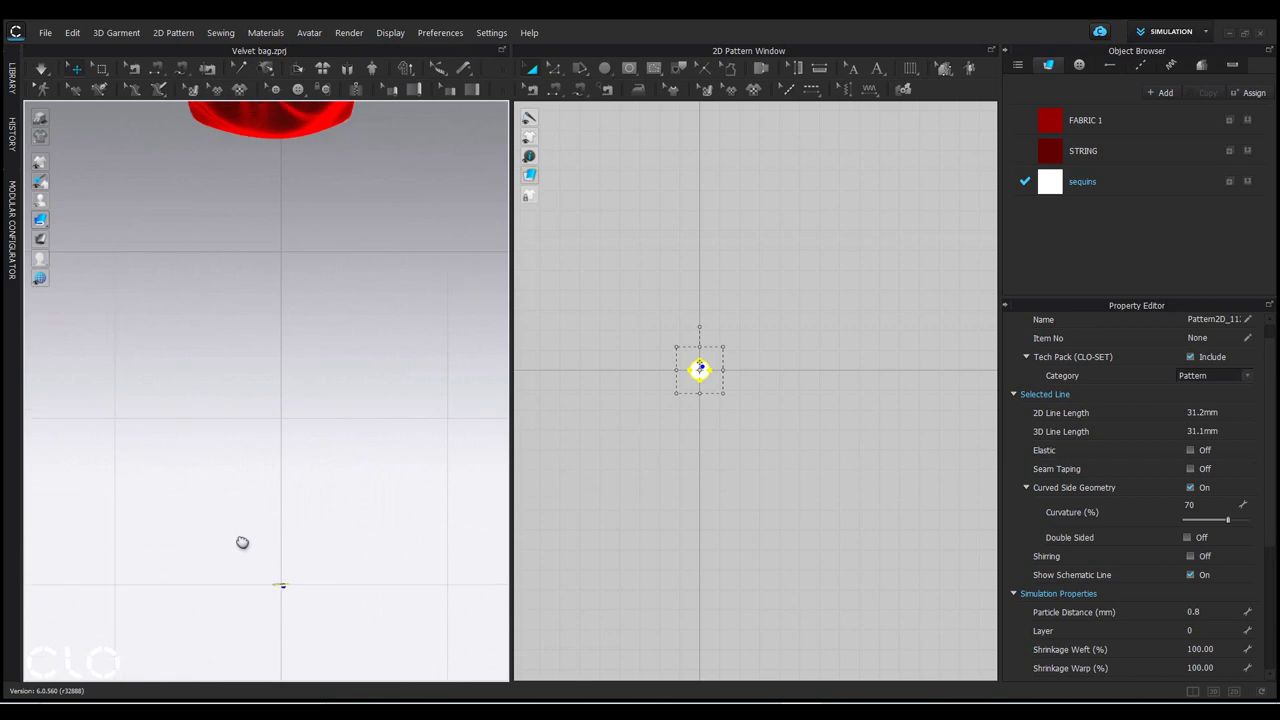
pyautogui.click(278, 588)
pyautogui.moveTo(273, 573); pyautogui.dragTo(271, 226)
pyautogui.moveTo(323, 317); pyautogui.dragTo(307, 582, button='right')
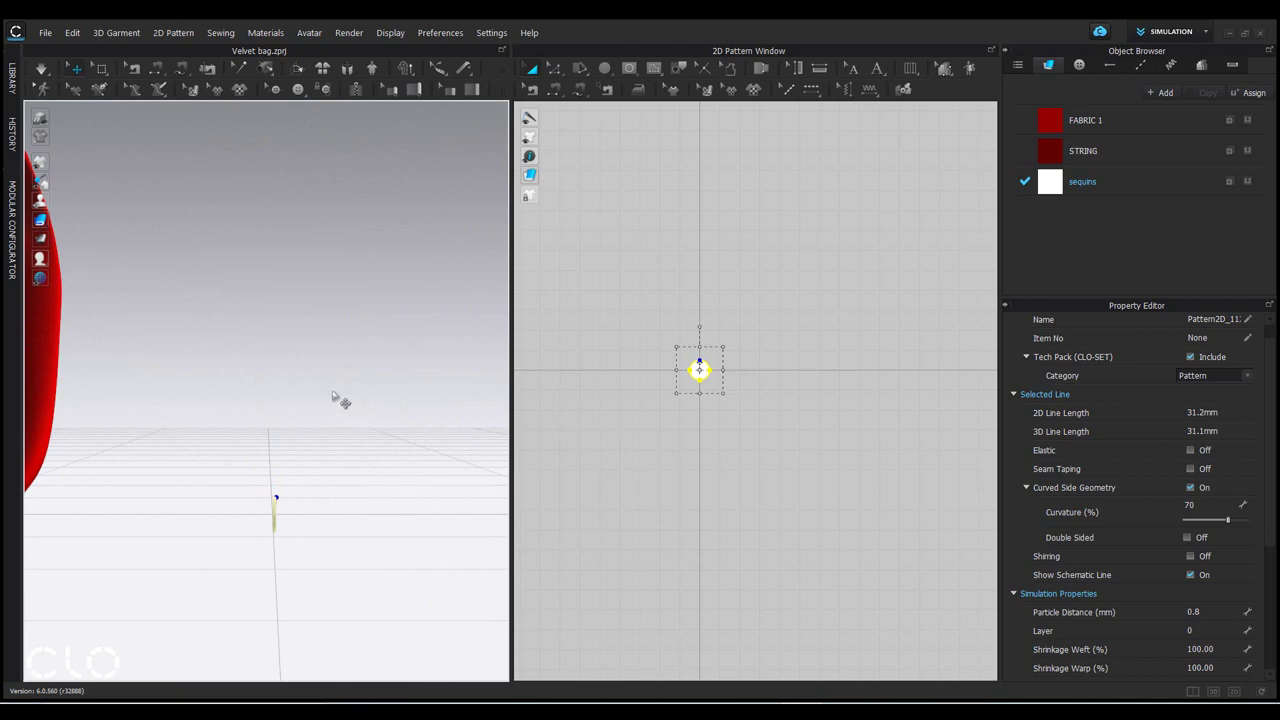
# Step: Rotate the upright sequin in the 3D scene by a quarter turn so it lies flat on the ground
pyautogui.press('2')
pyautogui.scroll(6, 300, 417)
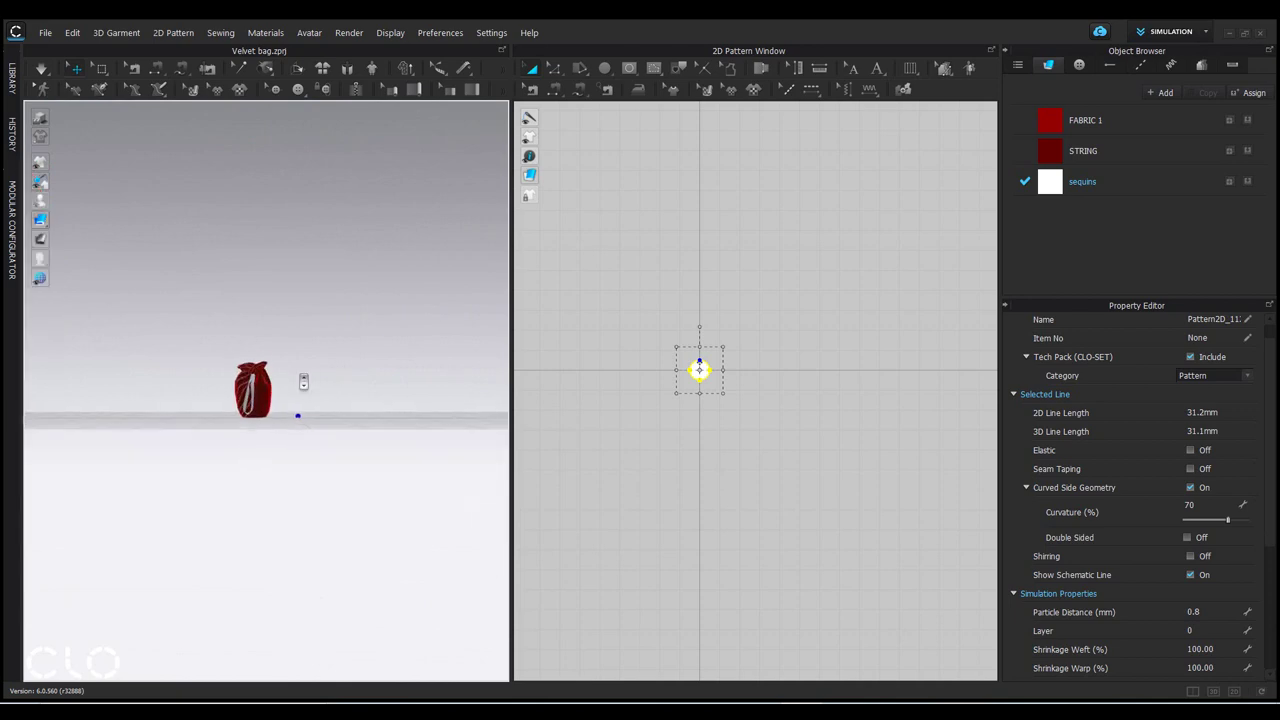
pyautogui.moveTo(332, 489); pyautogui.dragTo(283, 346, button='right')
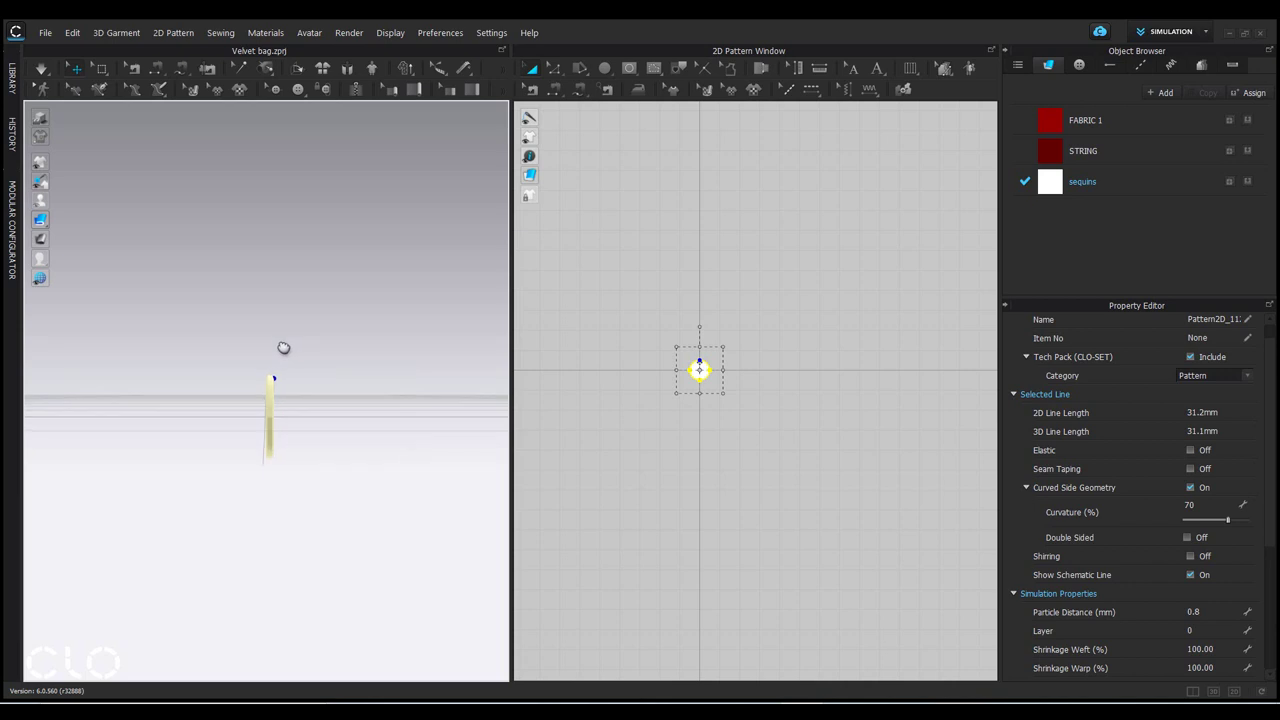
pyautogui.click(274, 378)
pyautogui.press('capslock')
pyautogui.press('capslock')
pyautogui.moveTo(297, 366); pyautogui.dragTo(178, 378)
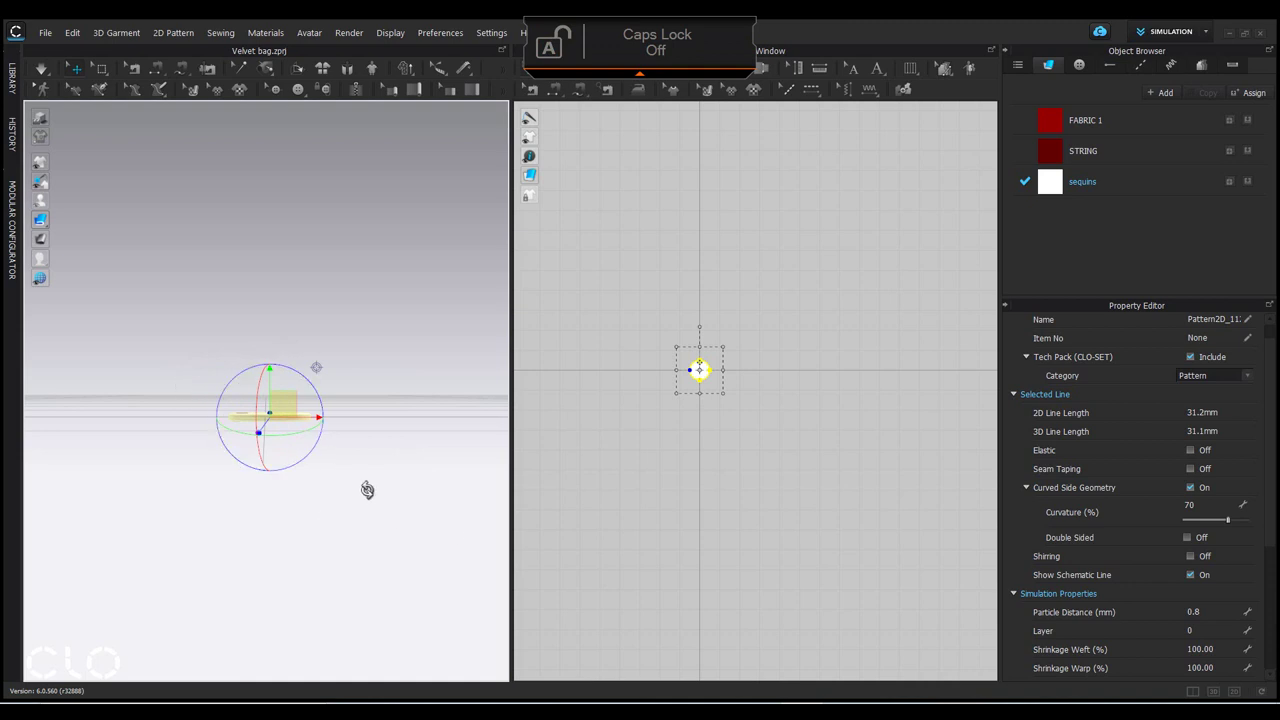
# Step: Examine the flat sequin from above and its pattern piece to check their alignment with the grid axes
pyautogui.moveTo(366, 489); pyautogui.dragTo(220, 614, button='right')
pyautogui.scroll(6, 266, 420)
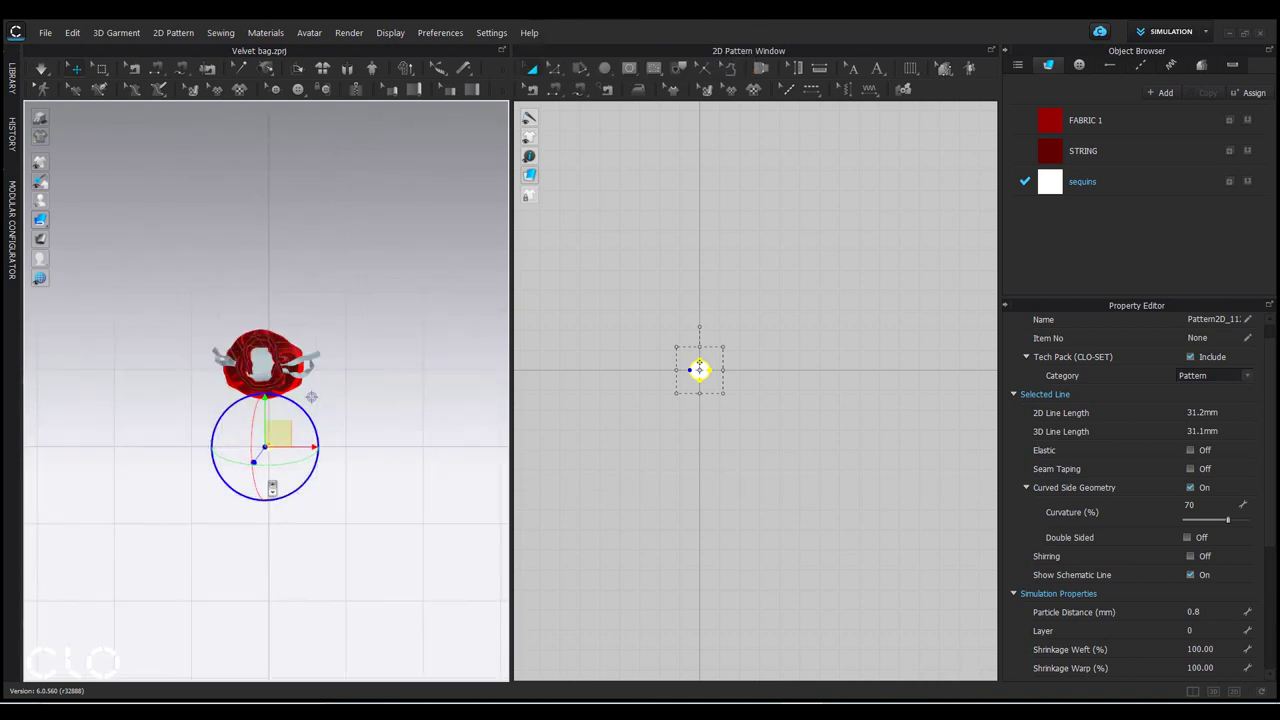
pyautogui.moveTo(290, 538); pyautogui.dragTo(356, 309, button='middle')
pyautogui.moveTo(356, 309); pyautogui.dragTo(285, 308, button='right')
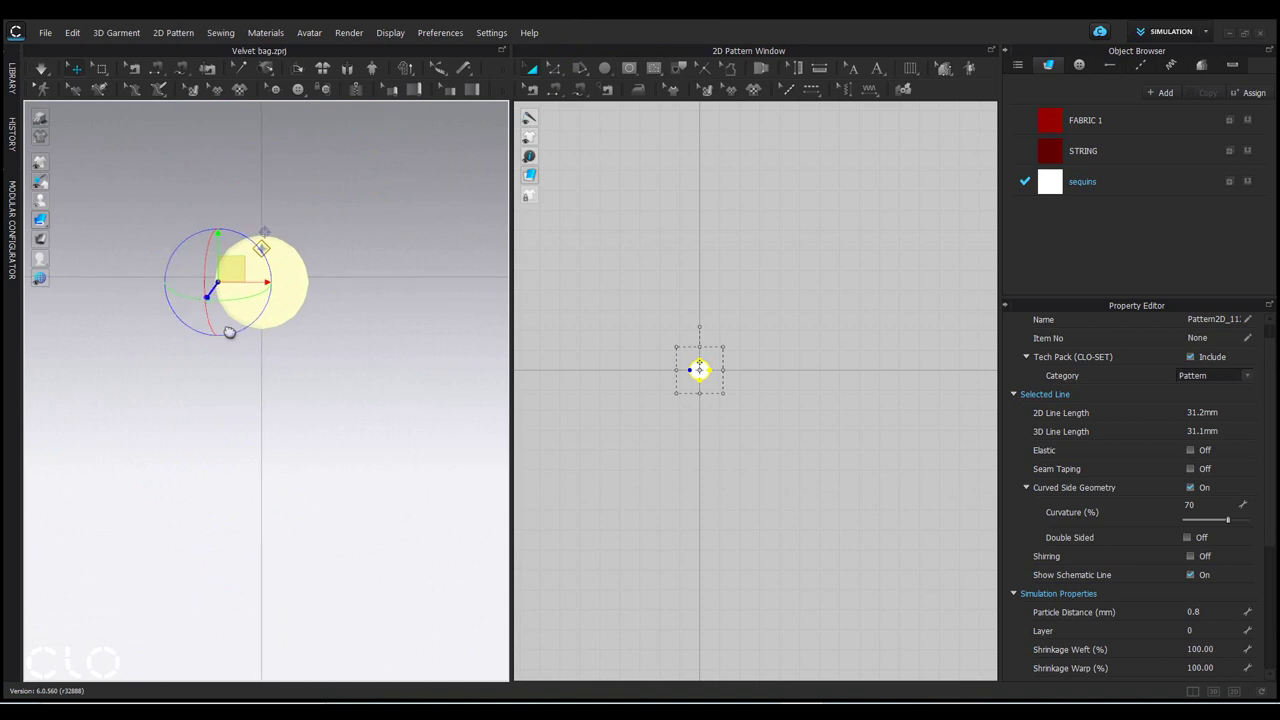
pyautogui.moveTo(229, 329); pyautogui.dragTo(343, 420, button='middle')
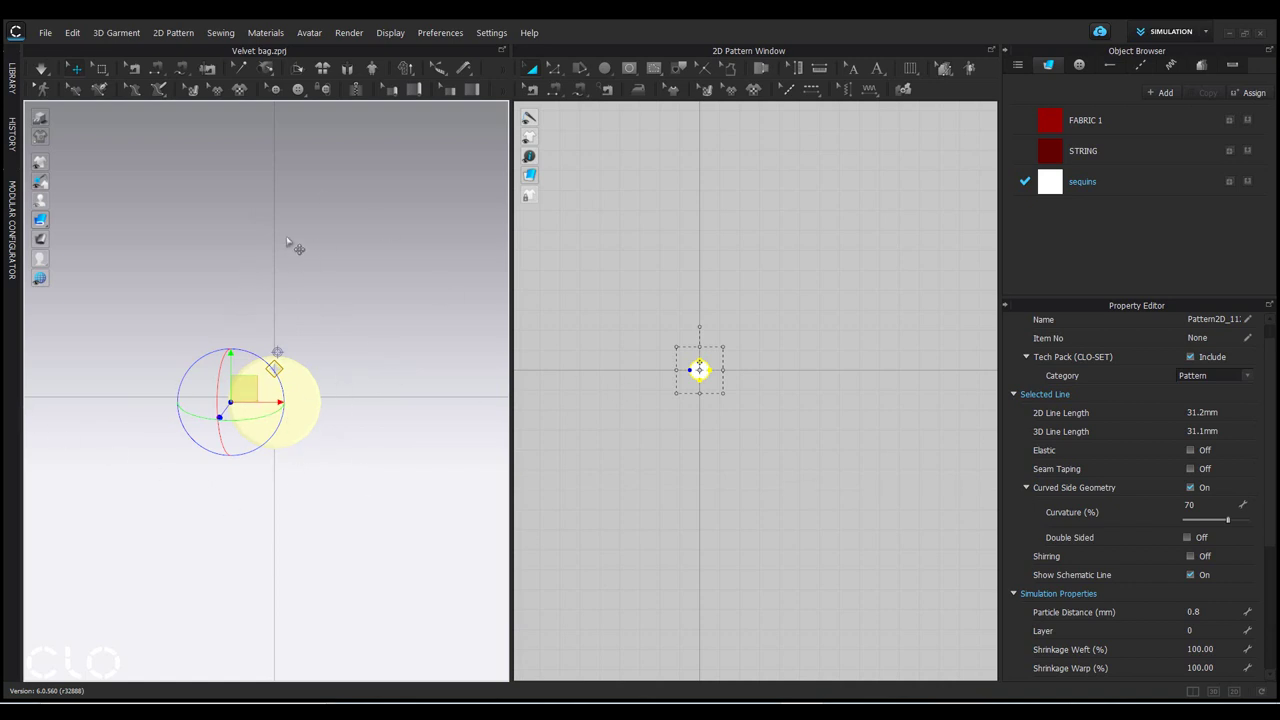
pyautogui.scroll(3, 726, 429)
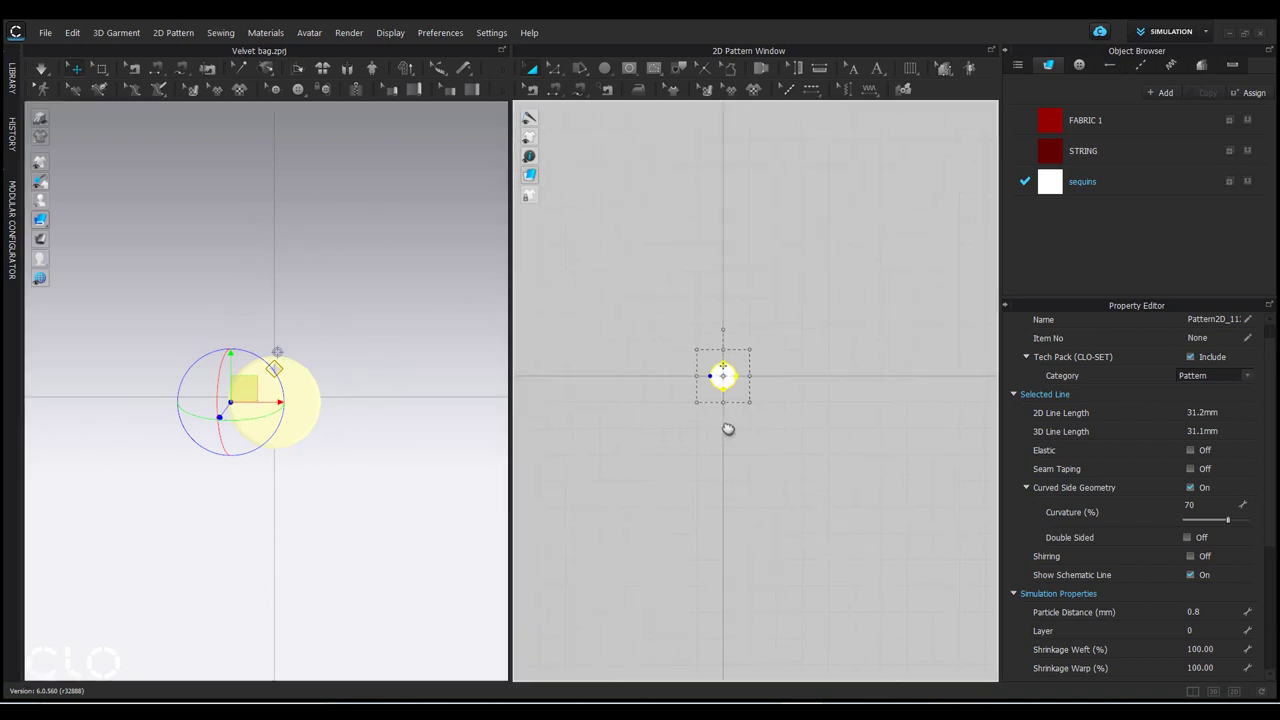
pyautogui.scroll(5, 362, 422)
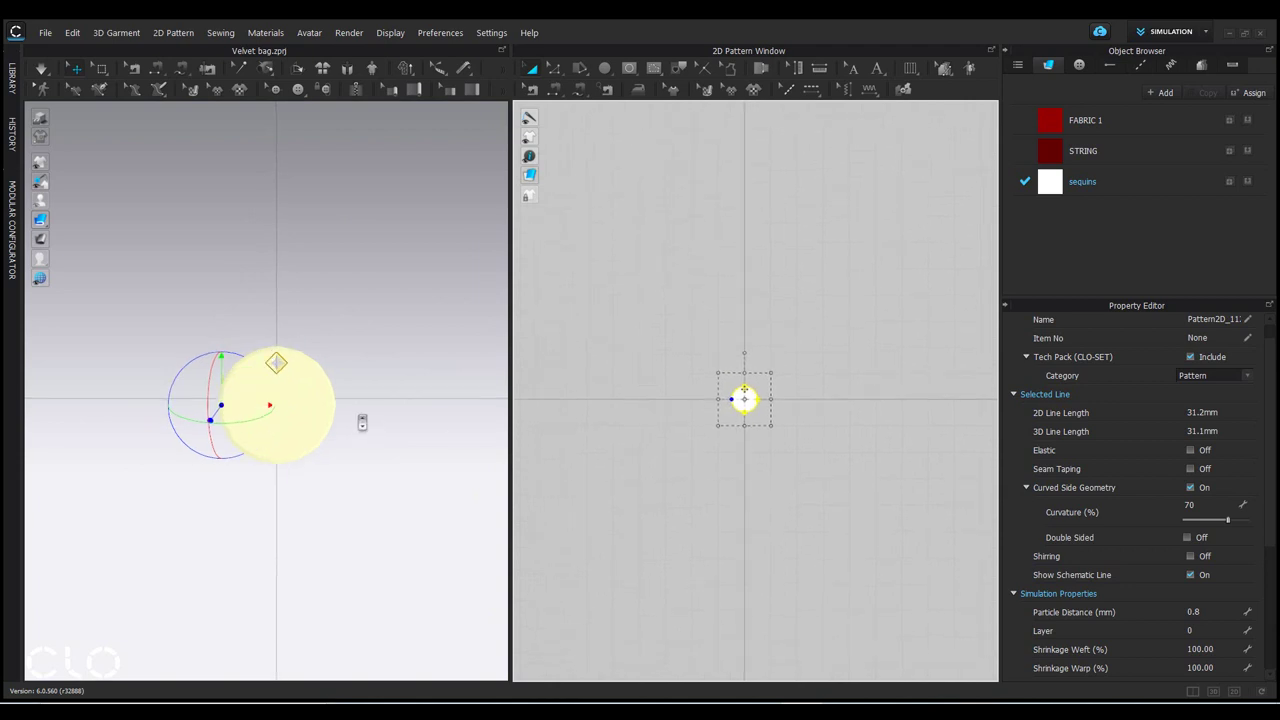
pyautogui.scroll(-3, 306, 471)
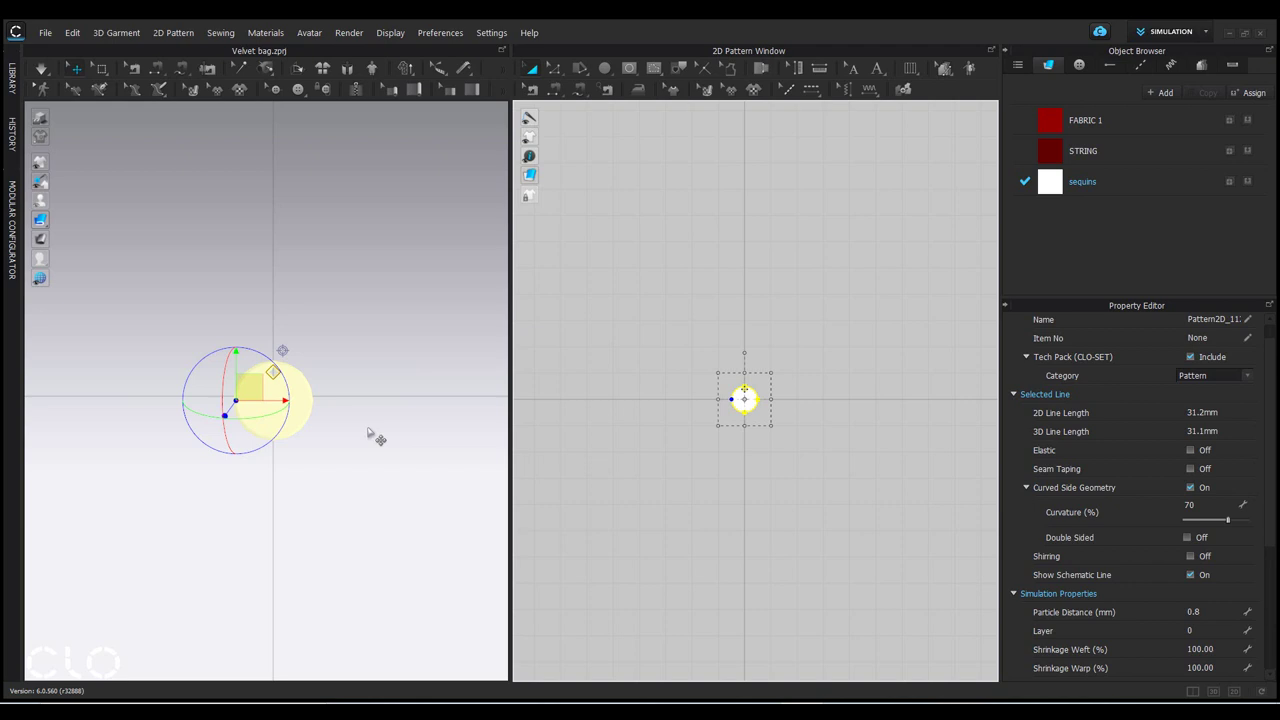
# Step: Start an OBJ export of the sequin, naming the file SEQUINS in the 4th public workshop folder
pyautogui.click(45, 33)
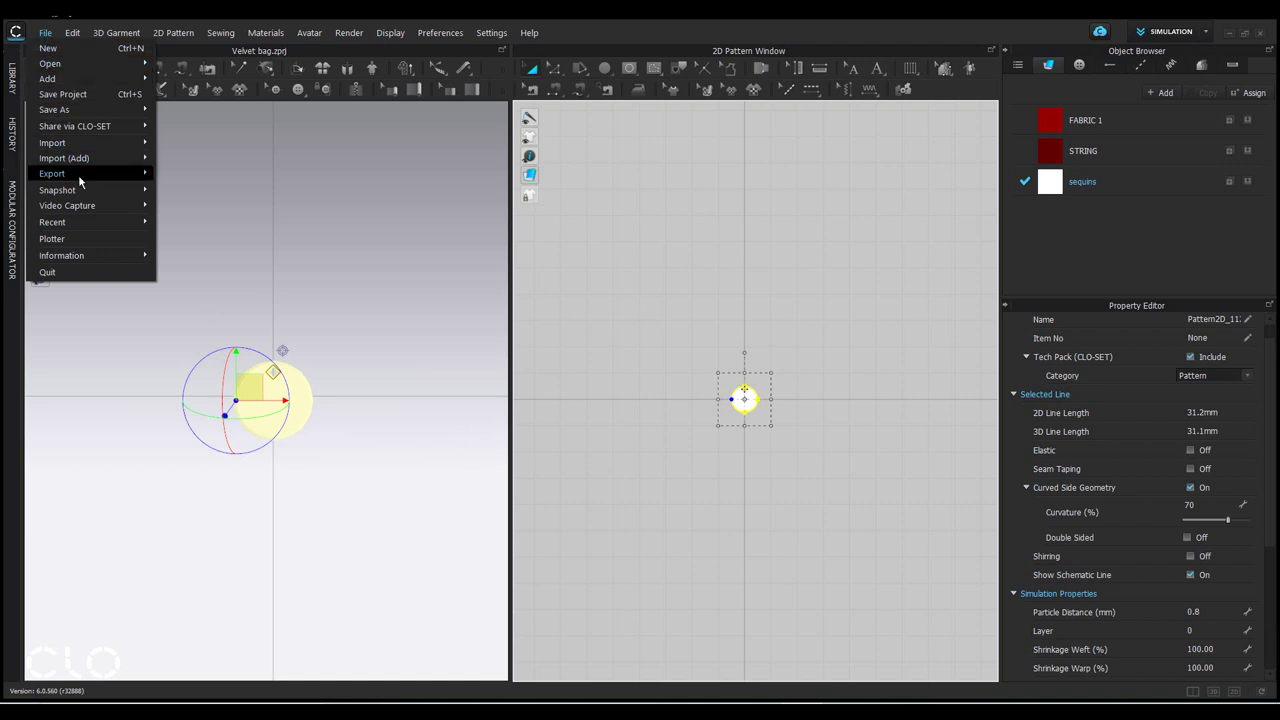
pyautogui.moveTo(79, 176)
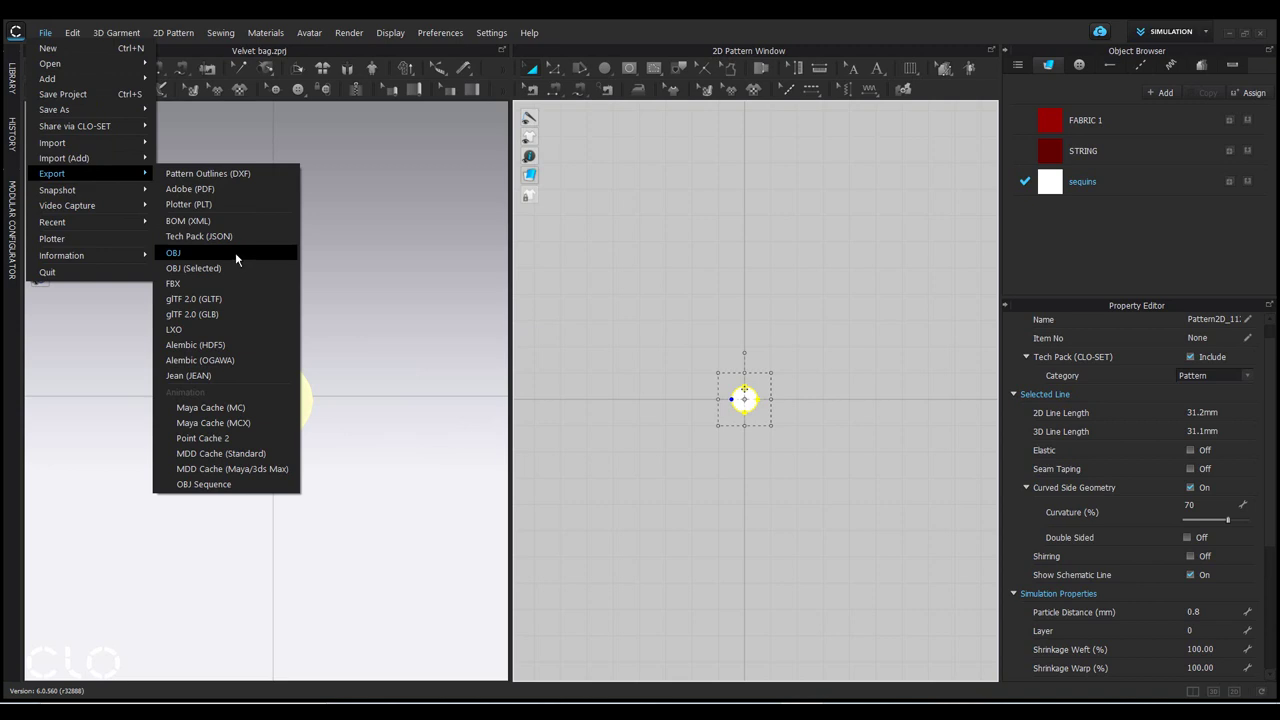
pyautogui.press('Escape')
pyautogui.press('Escape')
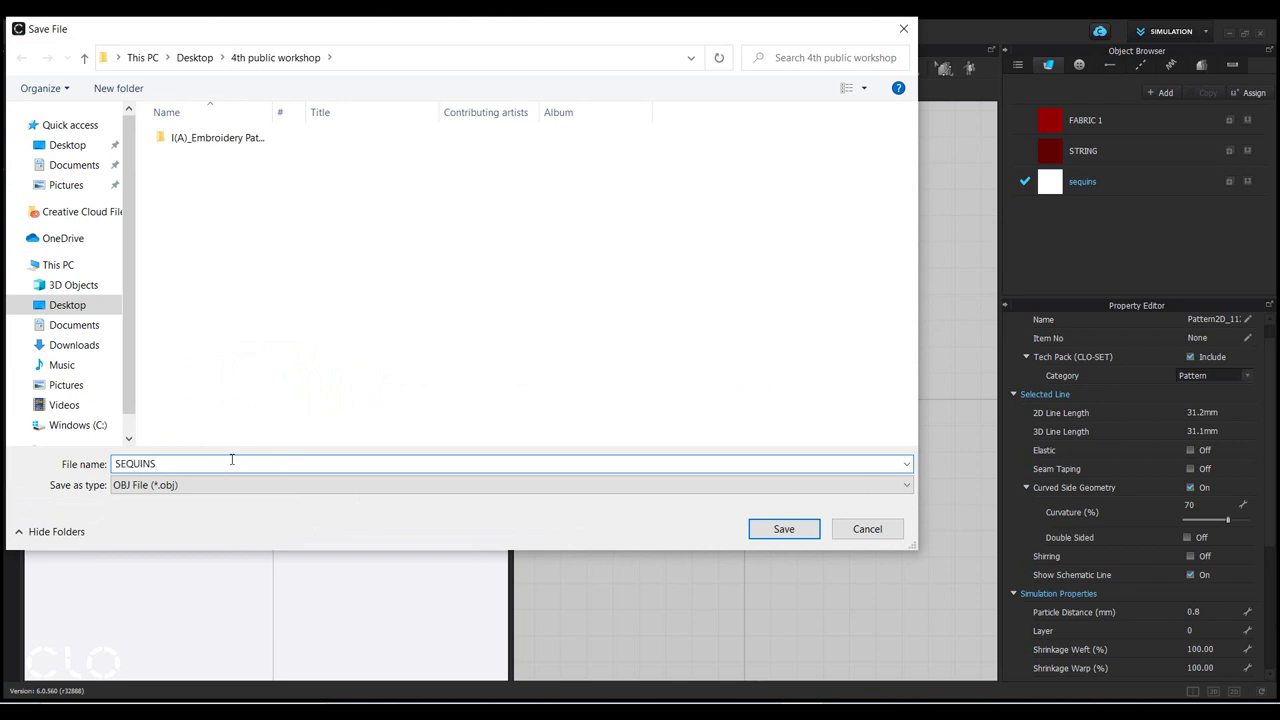
pyautogui.click(806, 528)
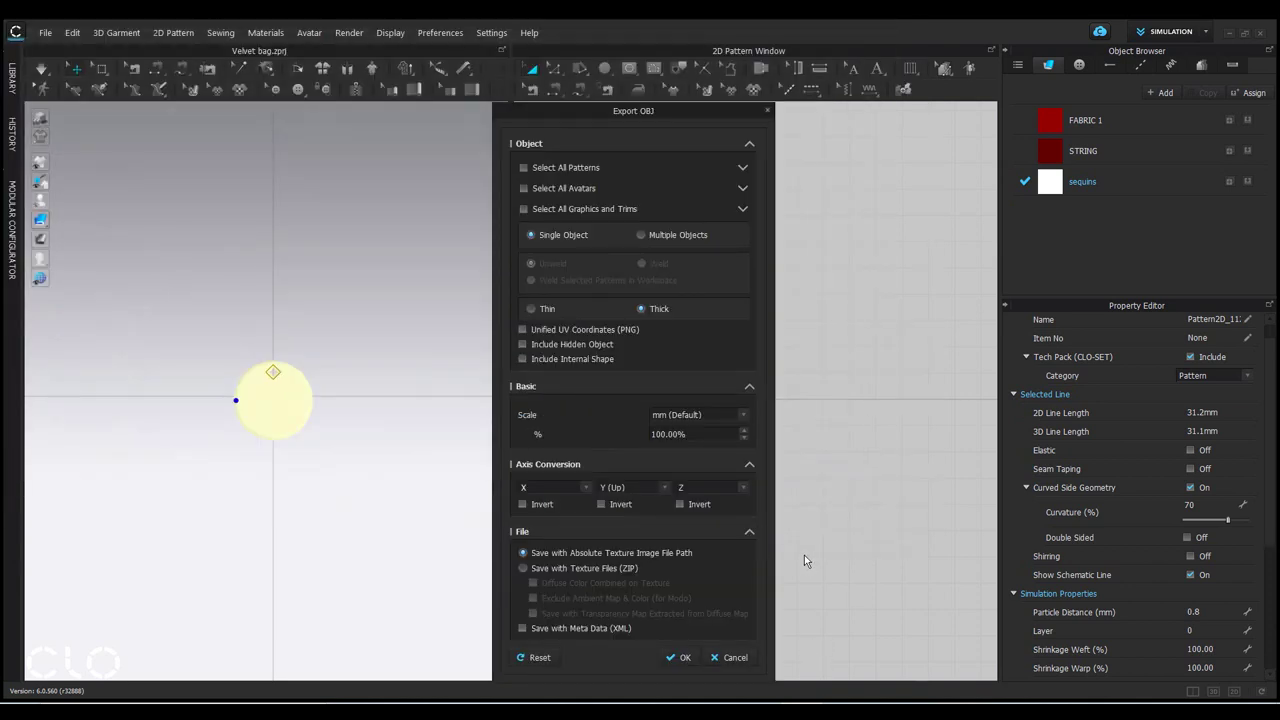
# Step: Check the OBJ export settings on page 21 of the PDF handout and complete the export with all patterns selected
pyautogui.moveTo(547, 110); pyautogui.dragTo(448, 103)
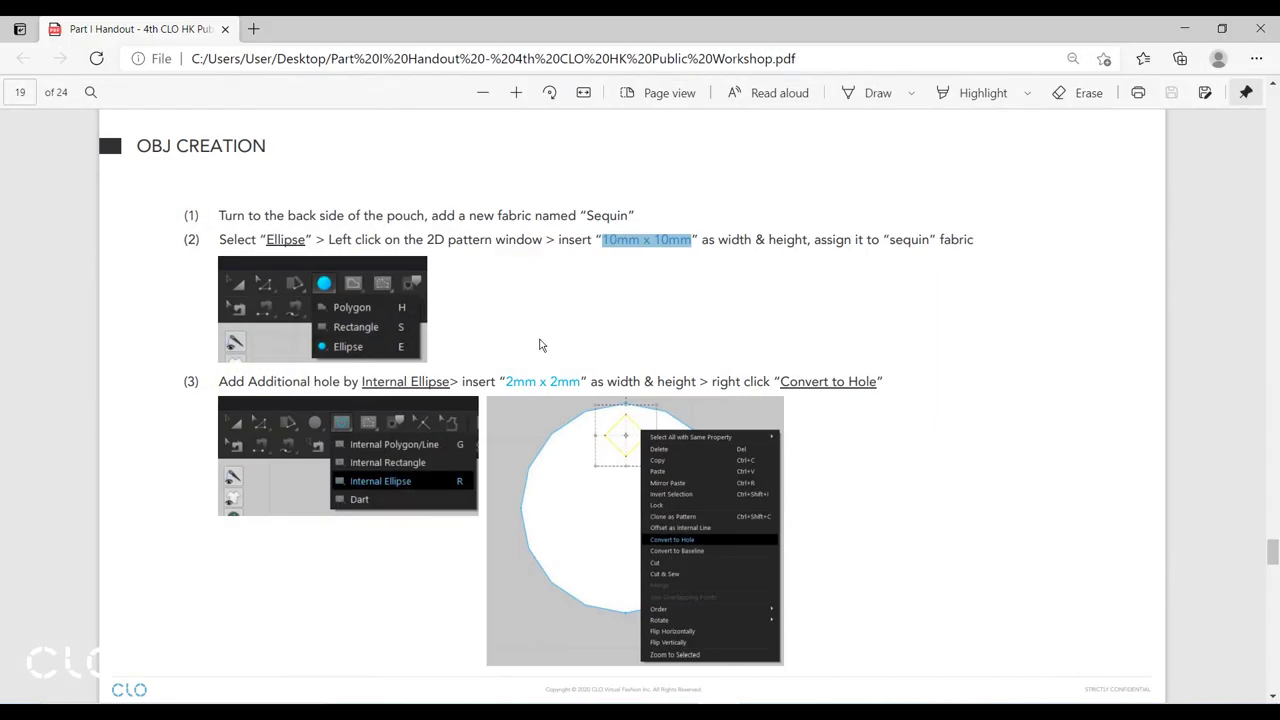
pyautogui.scroll(-10, 560, 390)
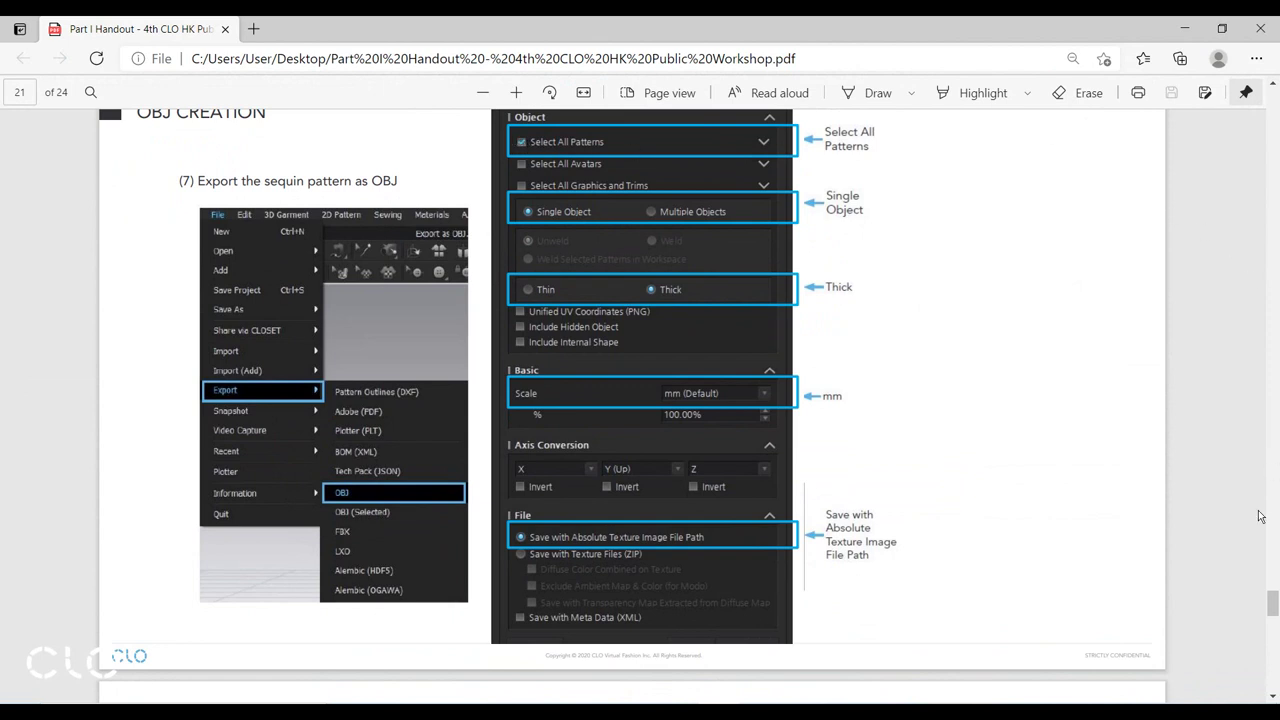
pyautogui.moveTo(1272, 614); pyautogui.dragTo(1272, 609)
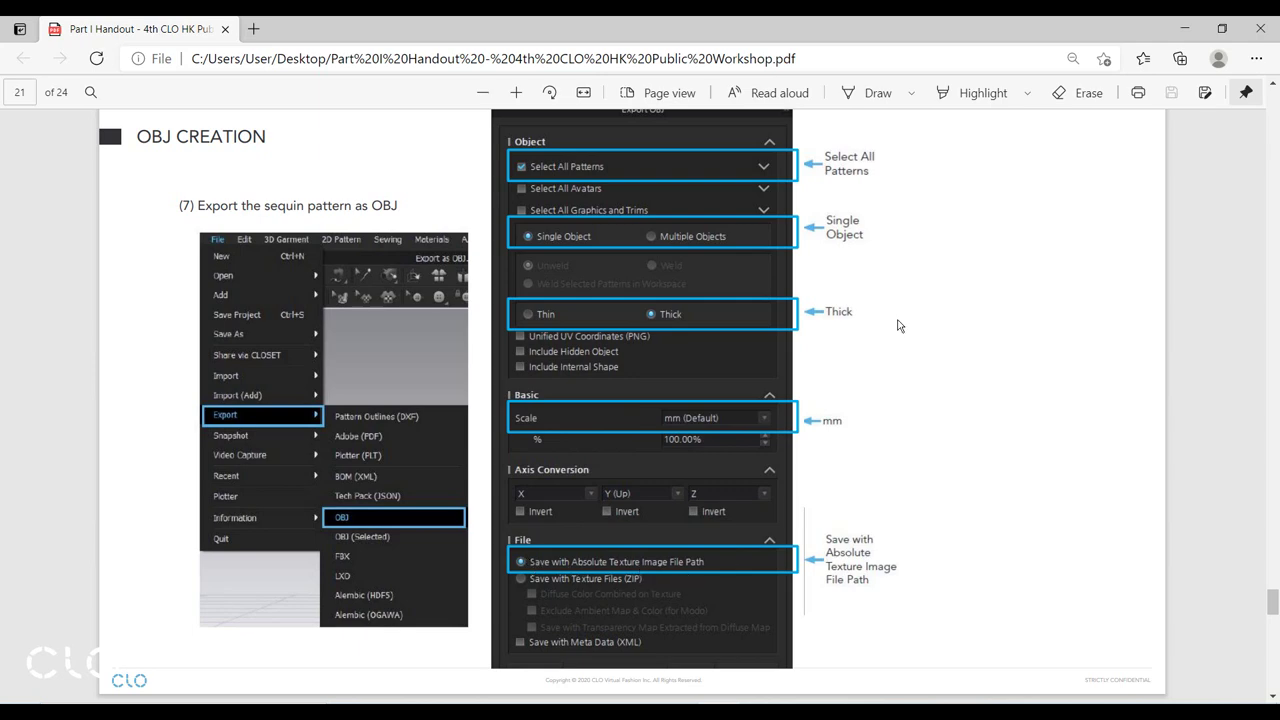
pyautogui.click(1184, 28)
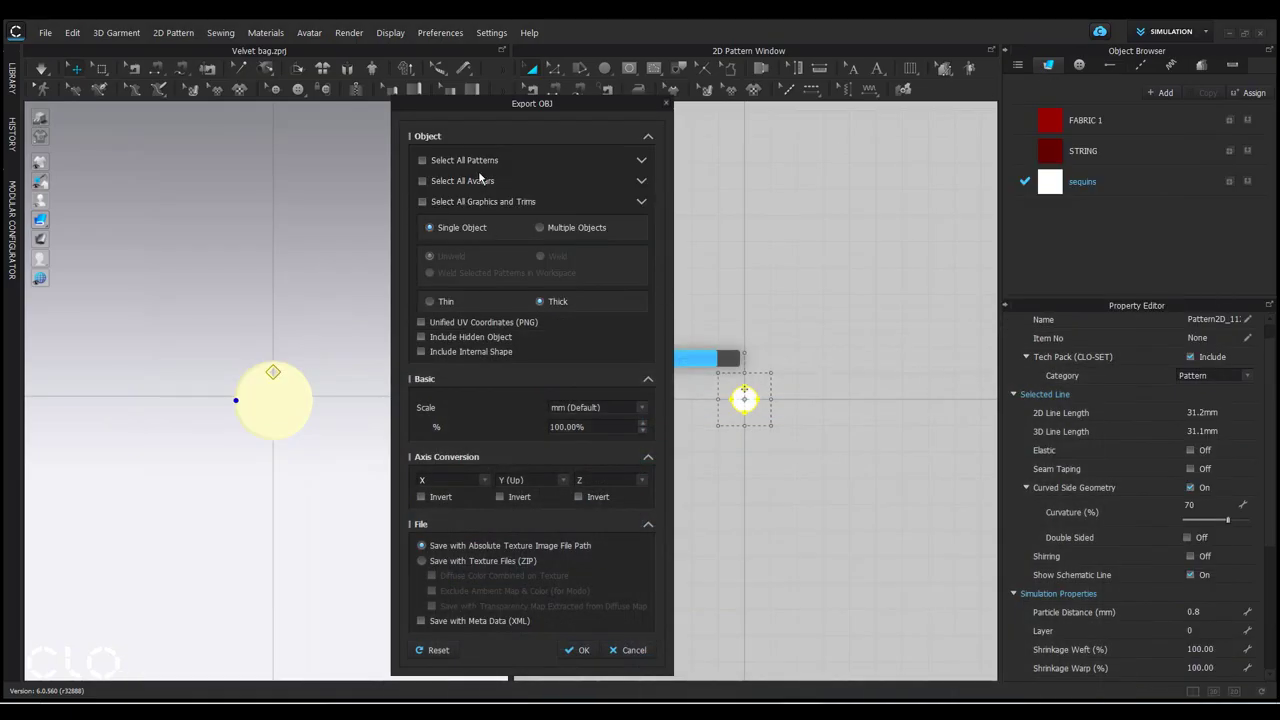
pyautogui.click(422, 161)
pyautogui.click(587, 651)
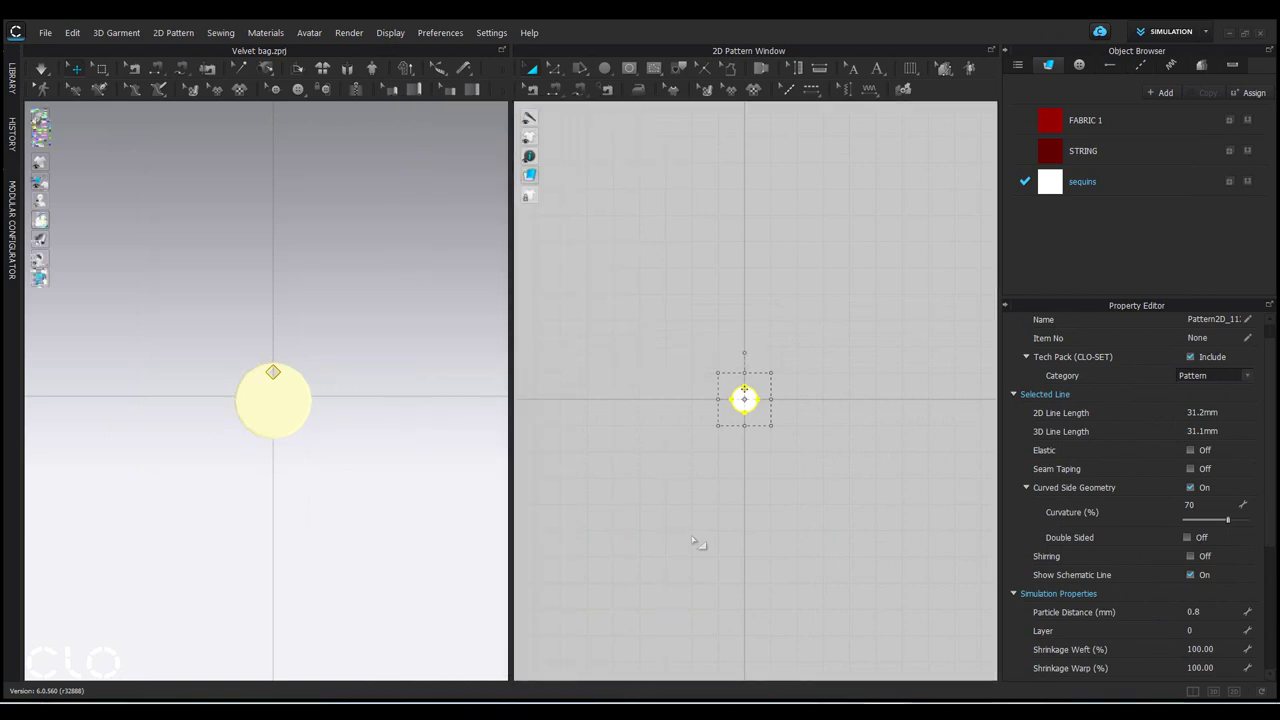
# Step: Open the library and show the PART I_Material files as a name list
pyautogui.click(12, 78)
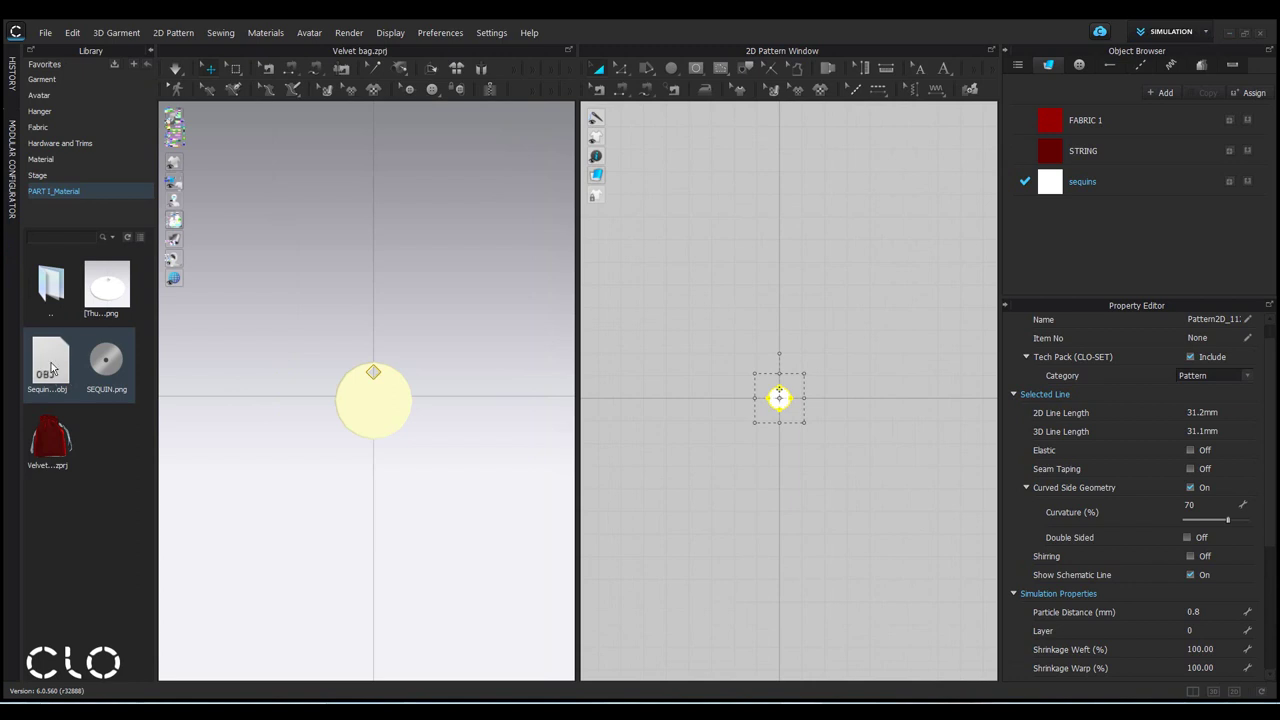
pyautogui.click(140, 237)
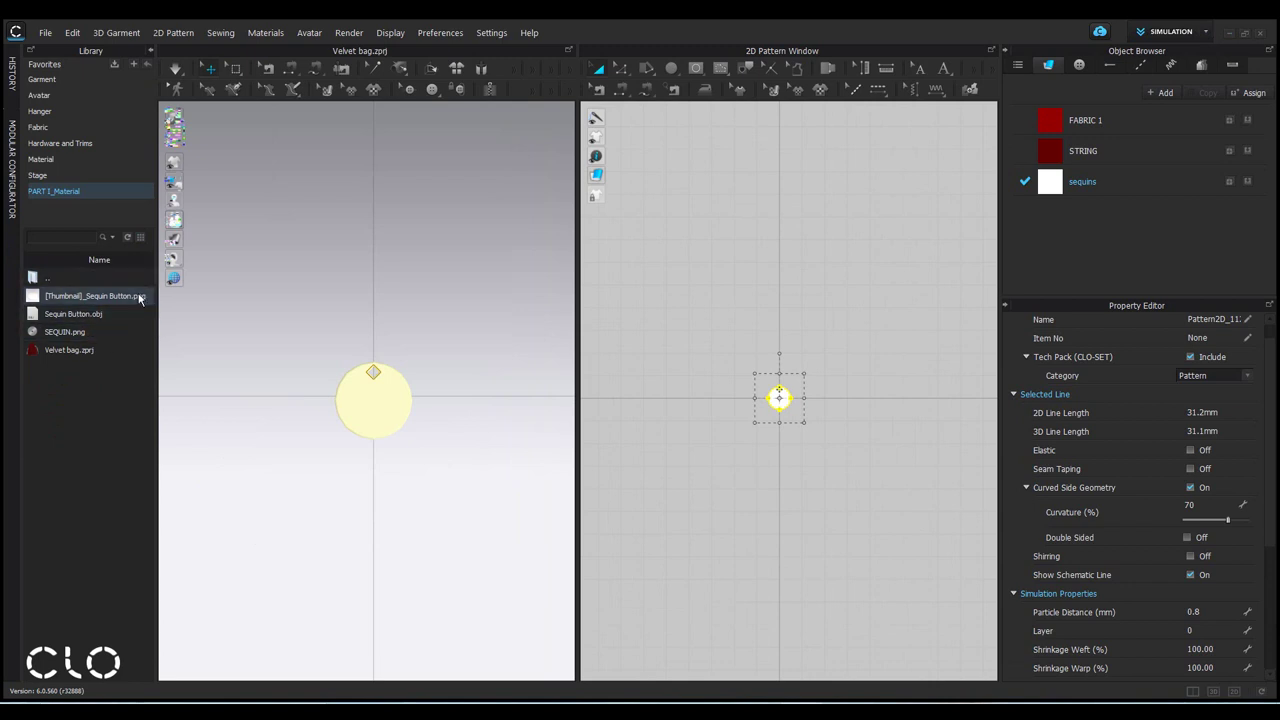
pyautogui.scroll(2, 745, 392)
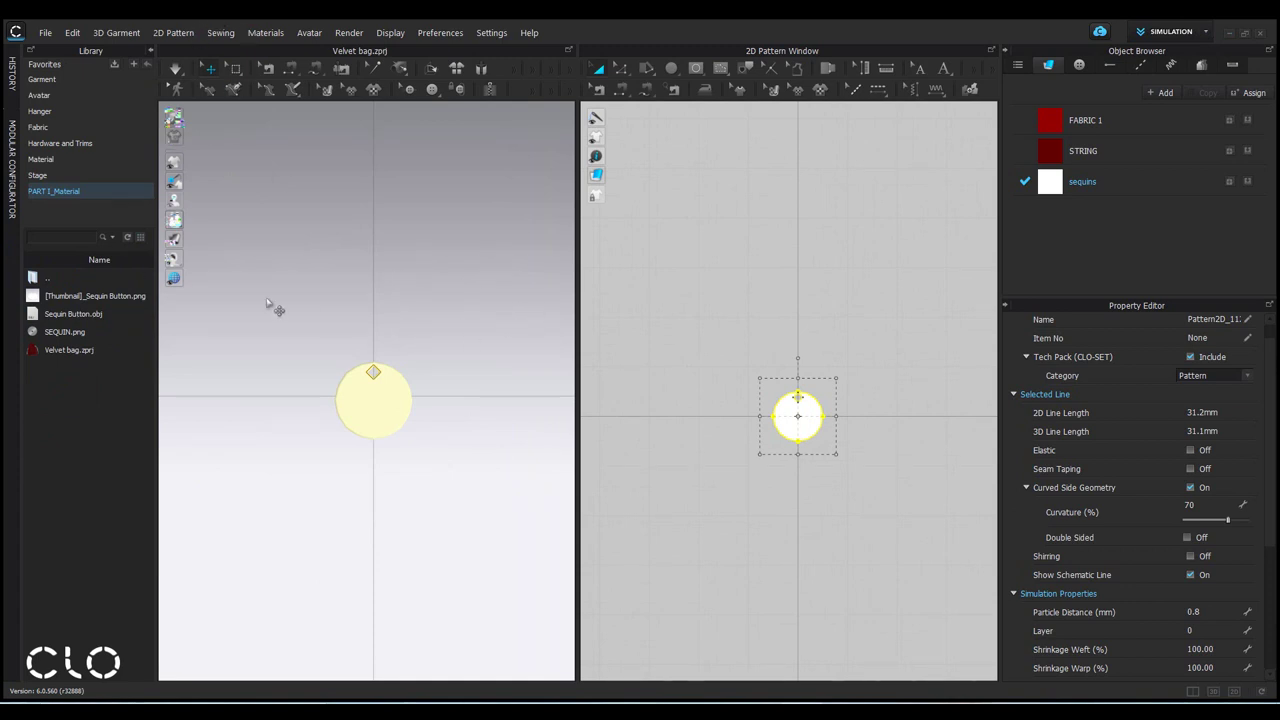
pyautogui.moveTo(792, 378); pyautogui.dragTo(781, 363, button='right')
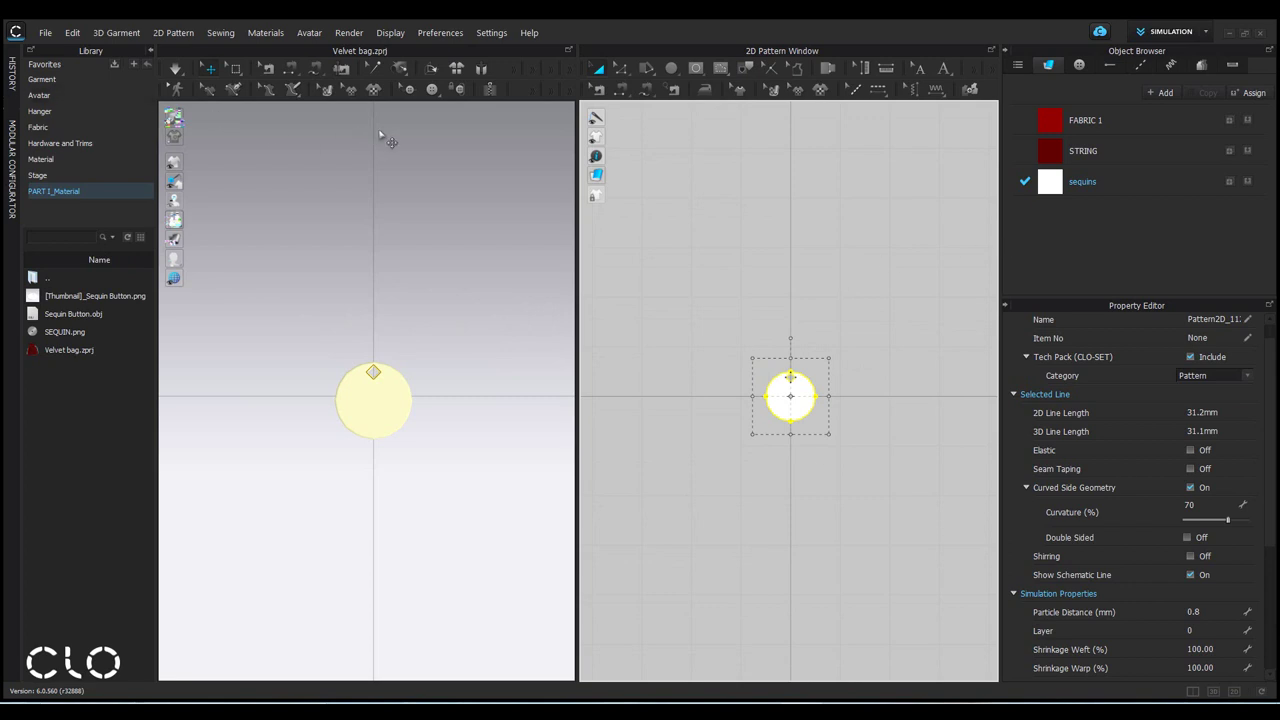
# Step: Activate the Button tool and select Default Button to browse its preset shapes
pyautogui.click(430, 91)
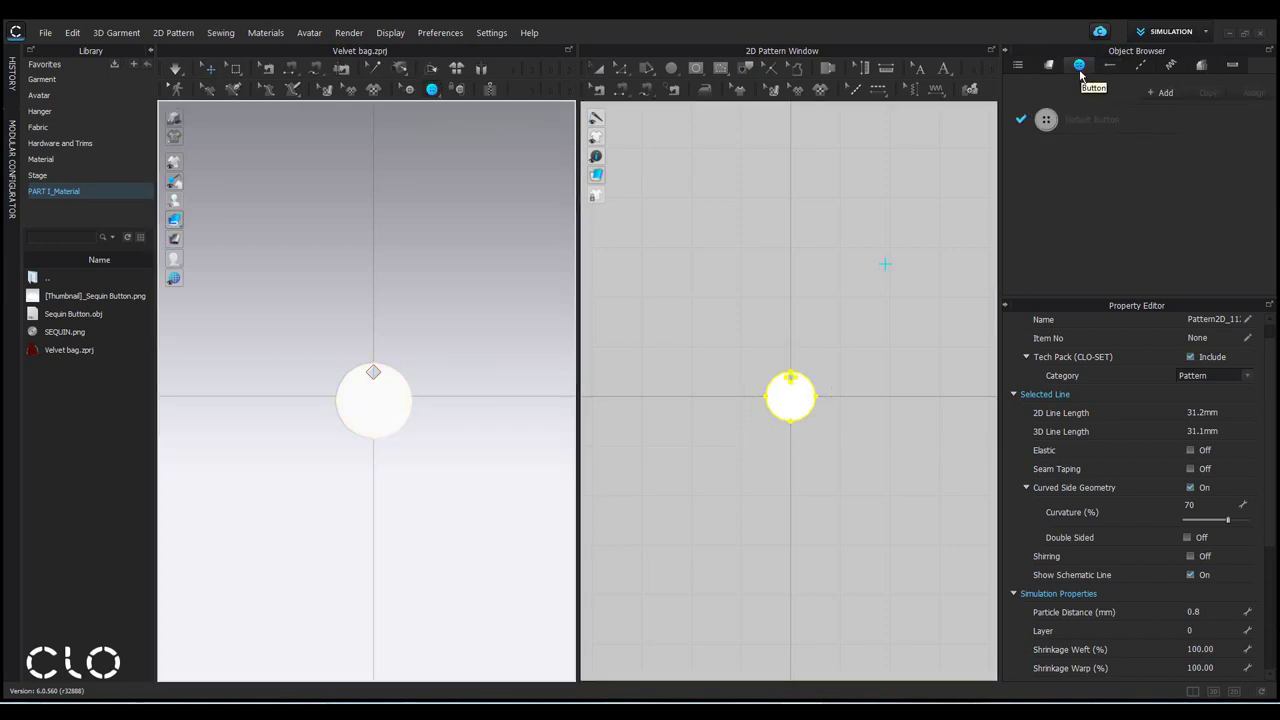
pyautogui.click(1085, 119)
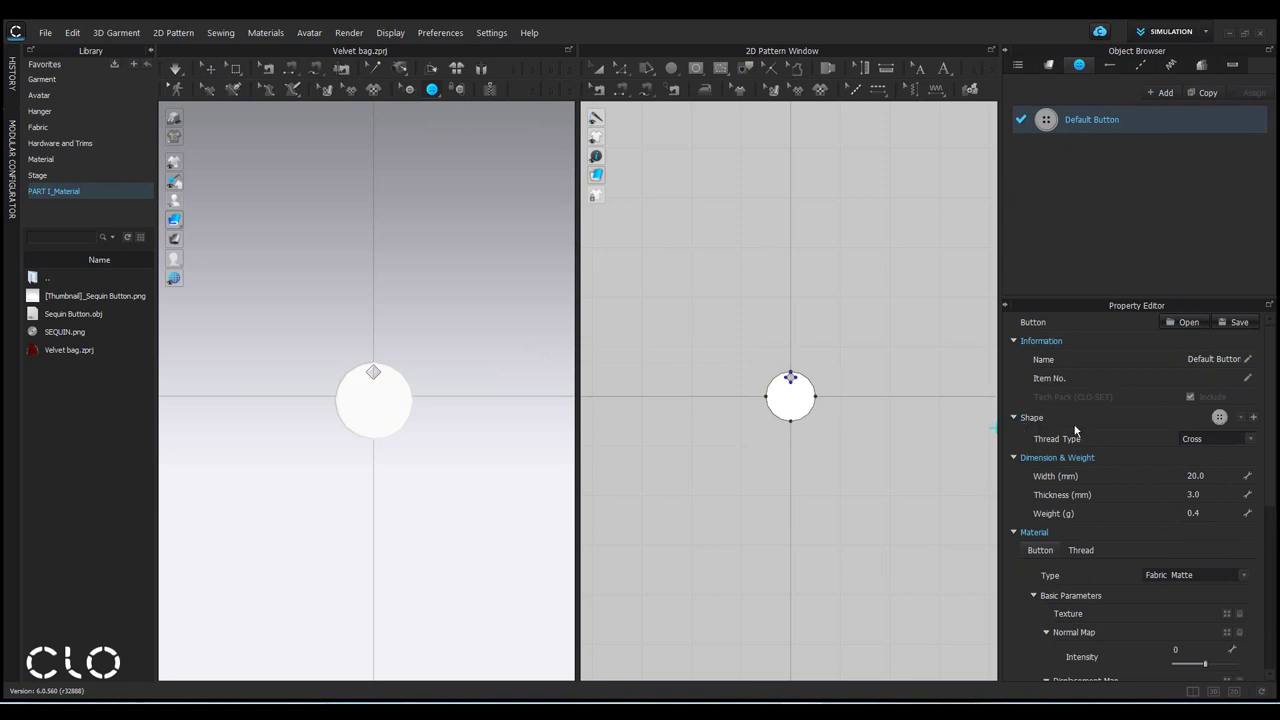
pyautogui.click(1243, 420)
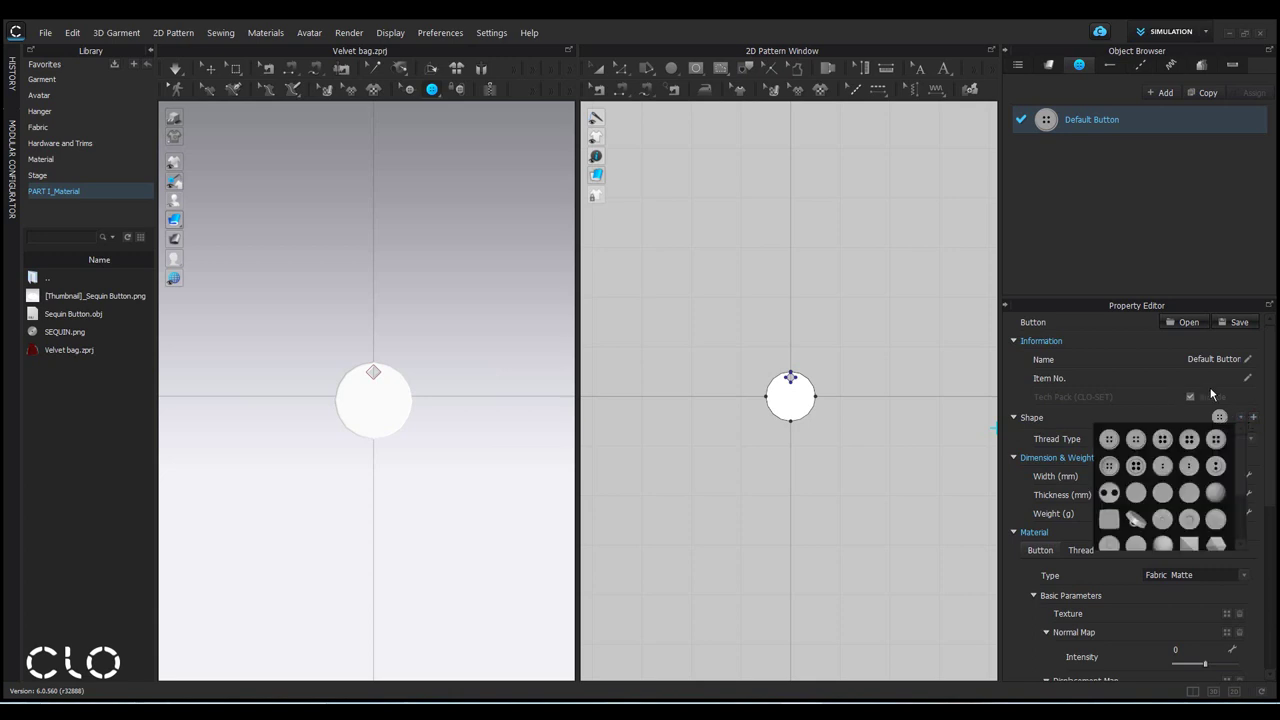
pyautogui.click(1247, 402)
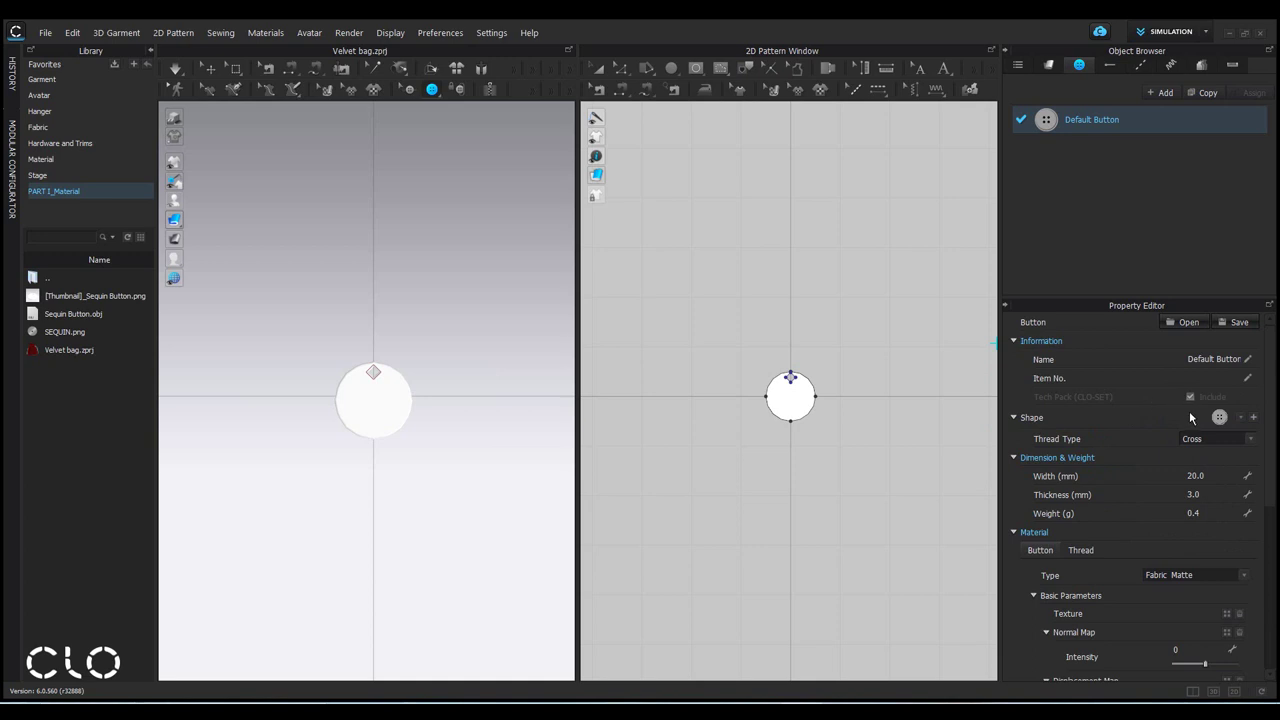
# Step: Begin registering a custom button shape and name it Sequins
pyautogui.click(1254, 419)
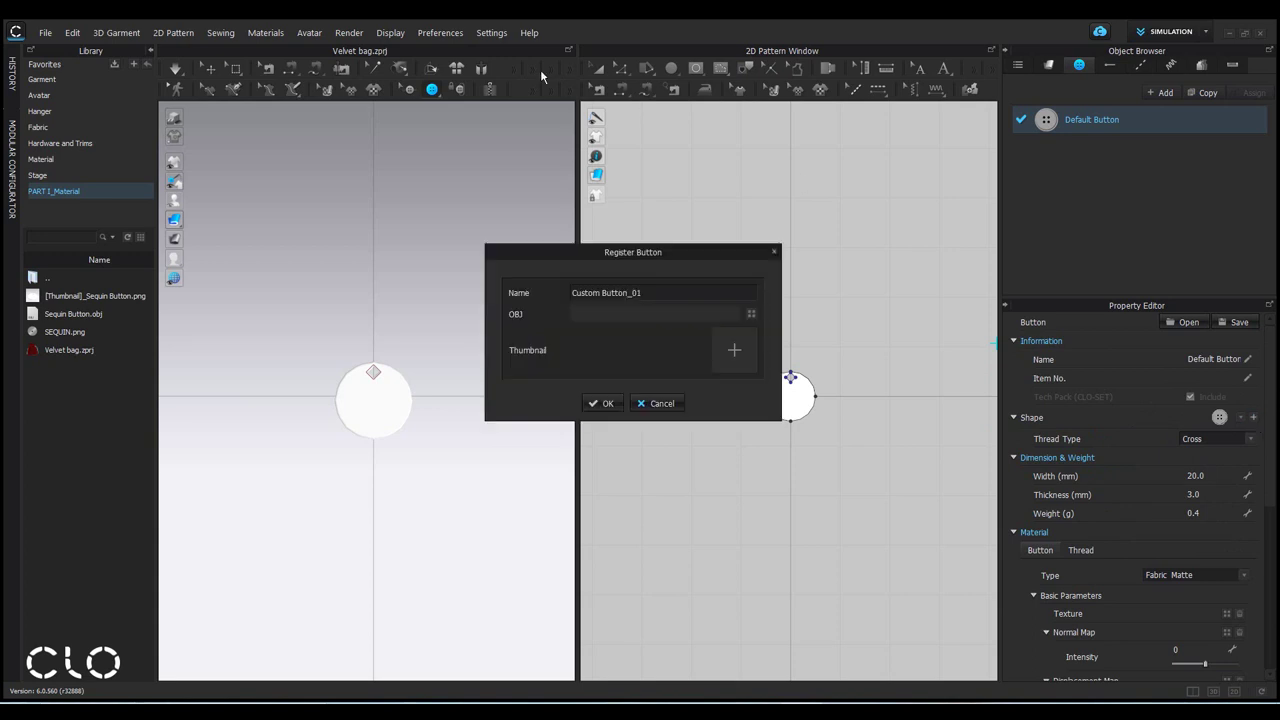
pyautogui.moveTo(656, 262); pyautogui.dragTo(611, 236)
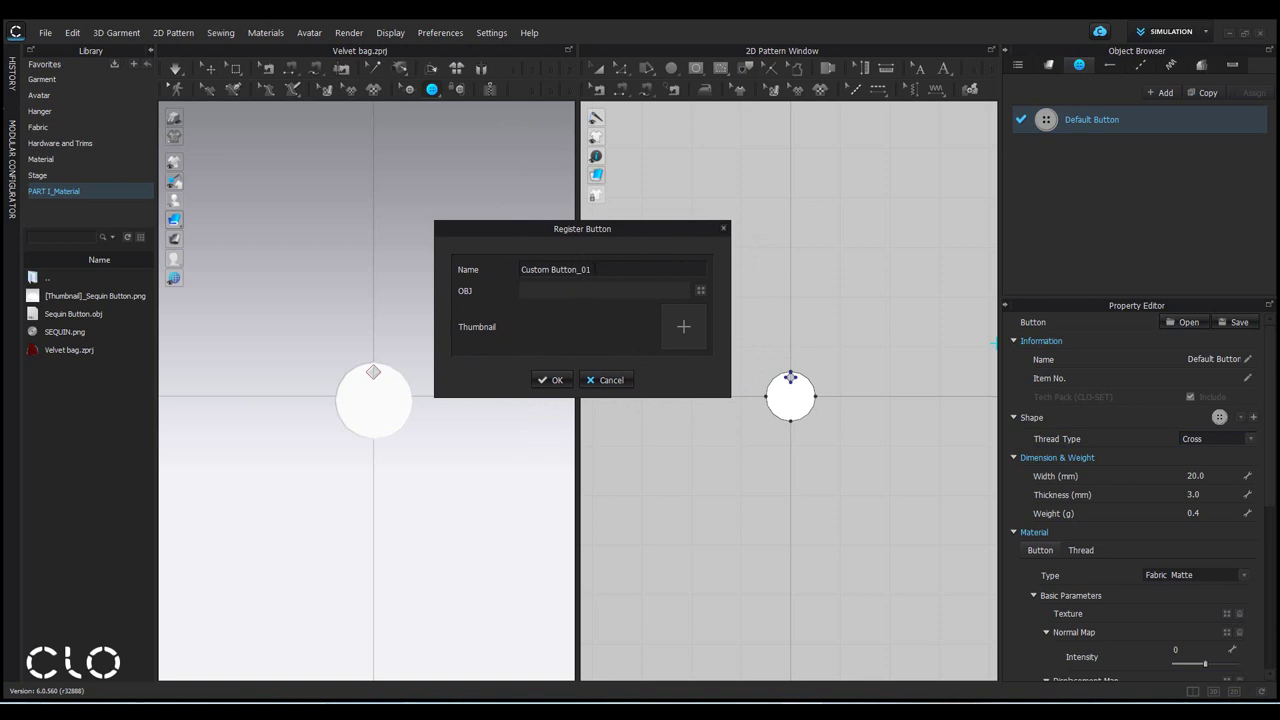
pyautogui.moveTo(595, 270); pyautogui.dragTo(490, 269)
pyautogui.write('Sequins')
# Step: Load the Sequin Button OBJ from the PART I_Material folder's I(B)_Sequins subfolder as the custom button's model
pyautogui.click(701, 292)
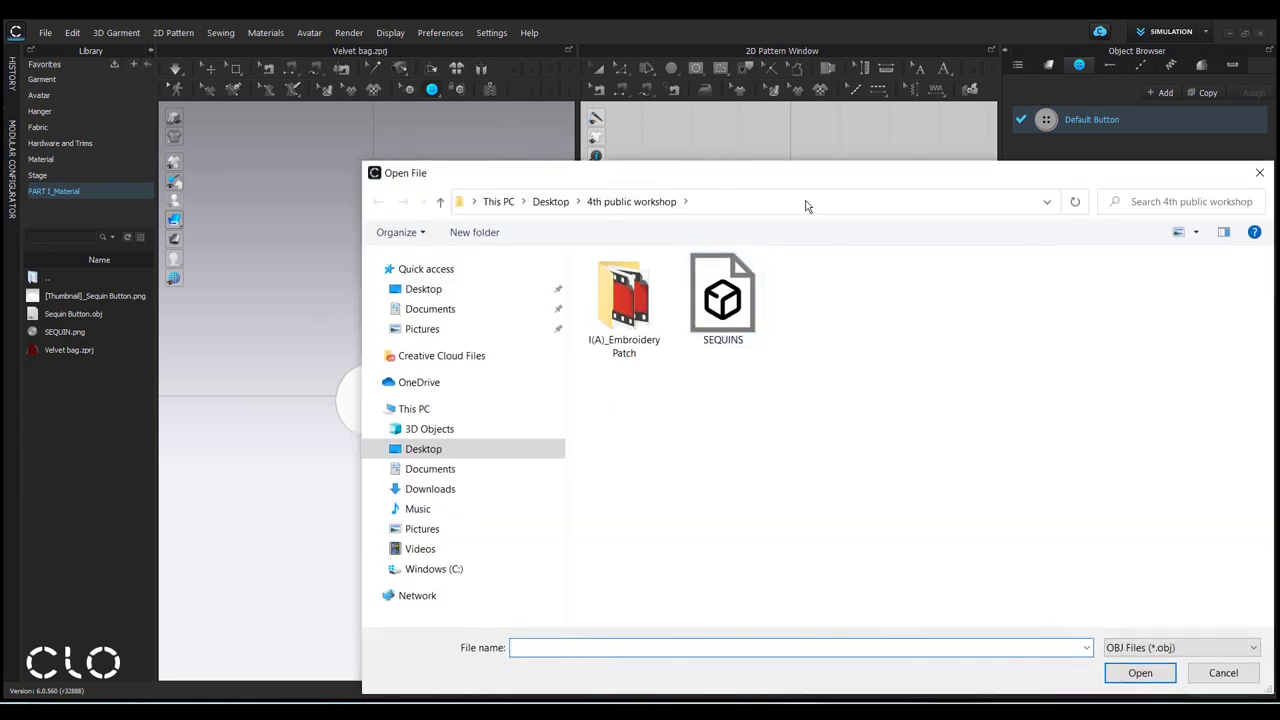
pyautogui.click(443, 290)
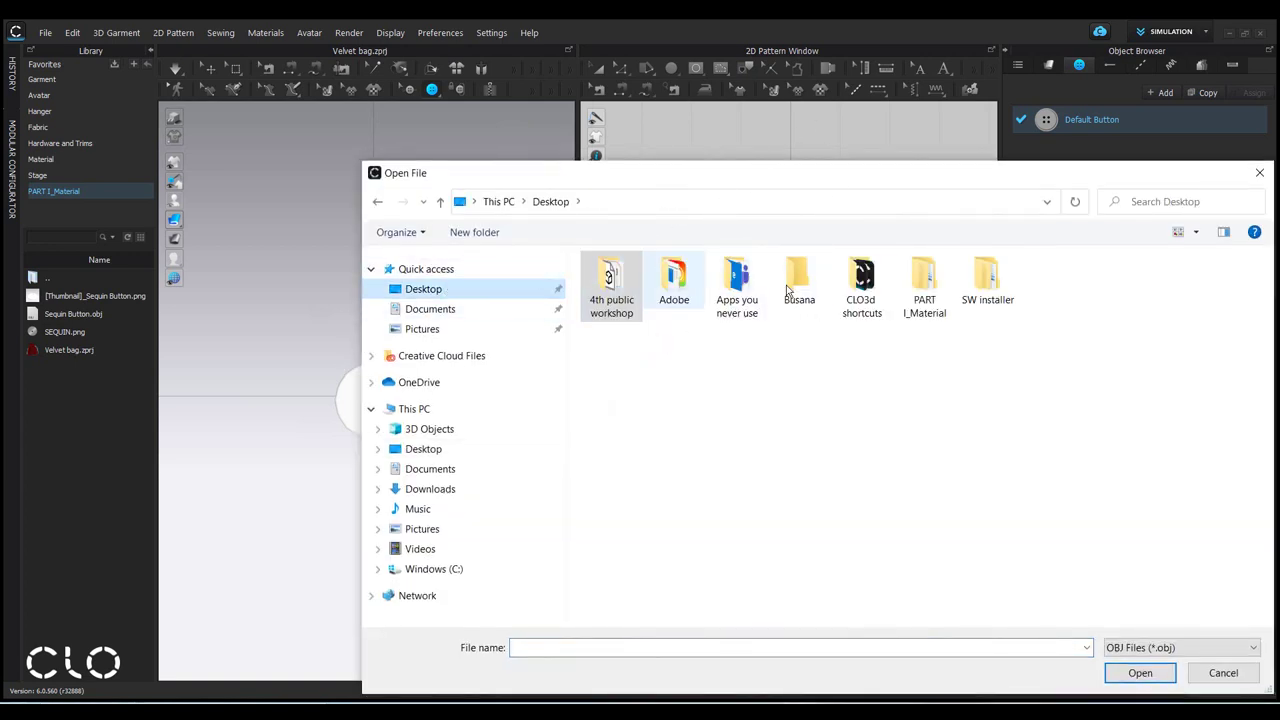
pyautogui.click(927, 301)
pyautogui.doubleClick(927, 301)
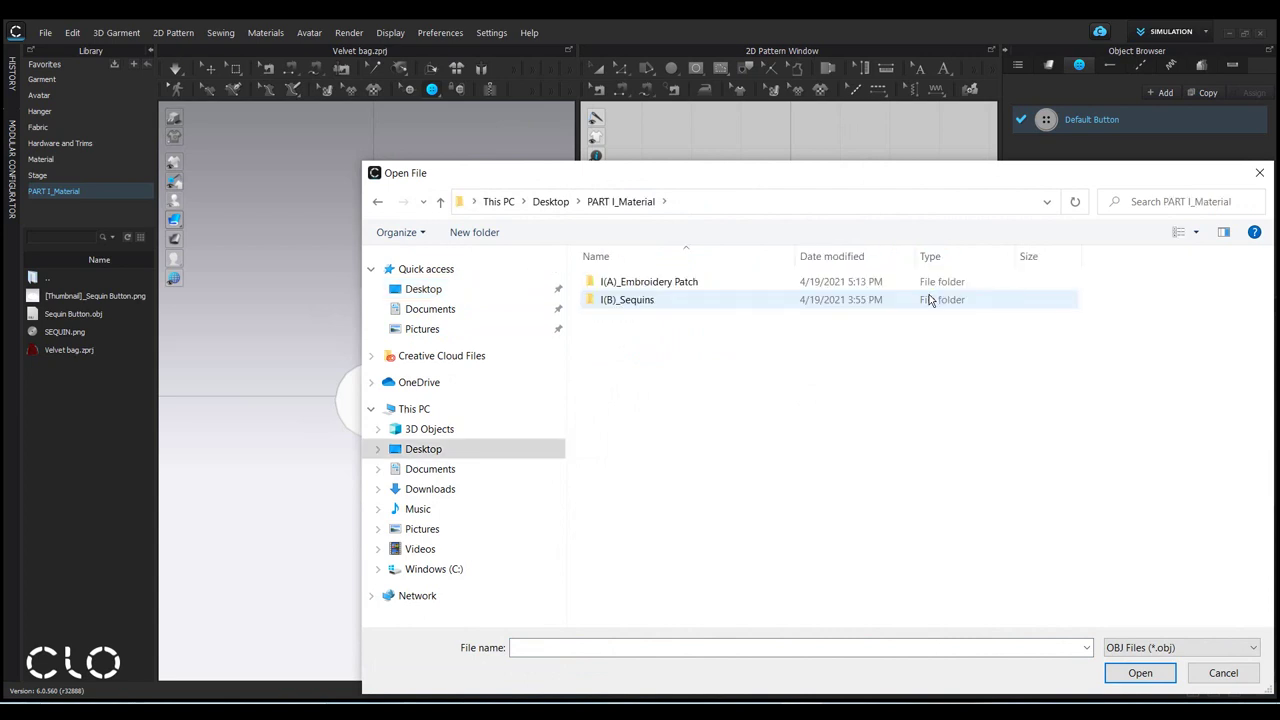
pyautogui.doubleClick(661, 297)
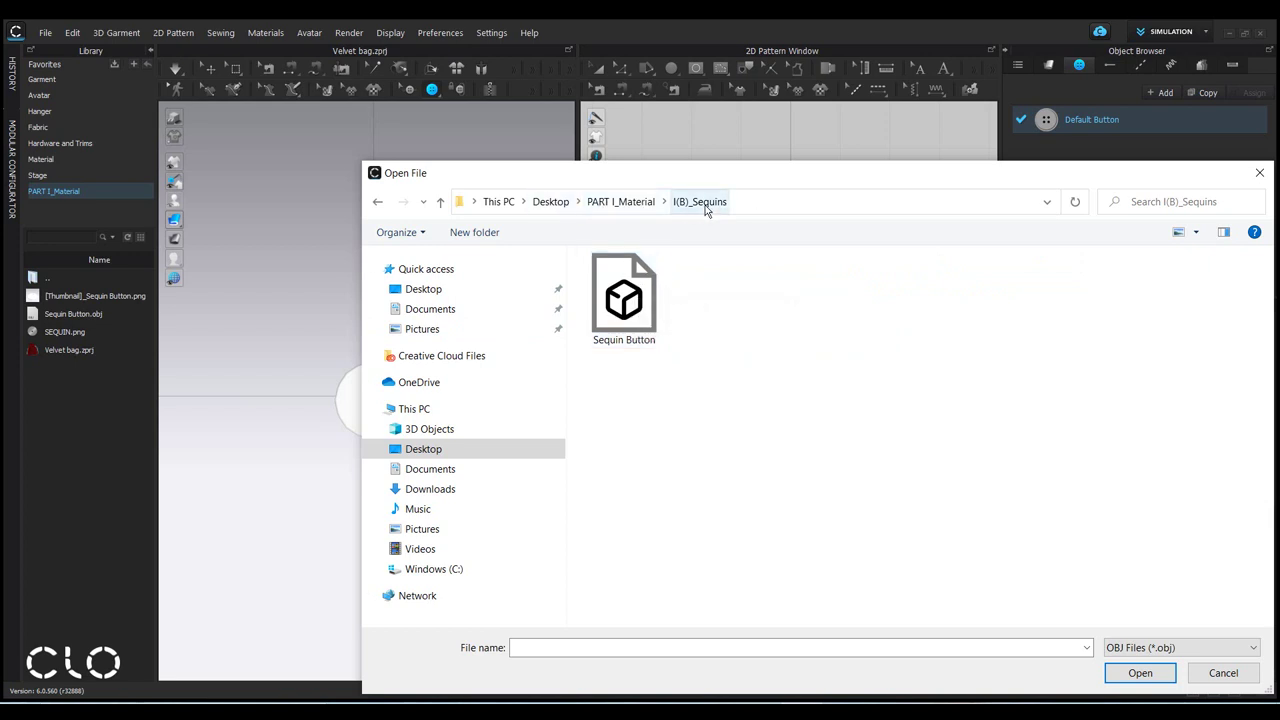
pyautogui.click(626, 300)
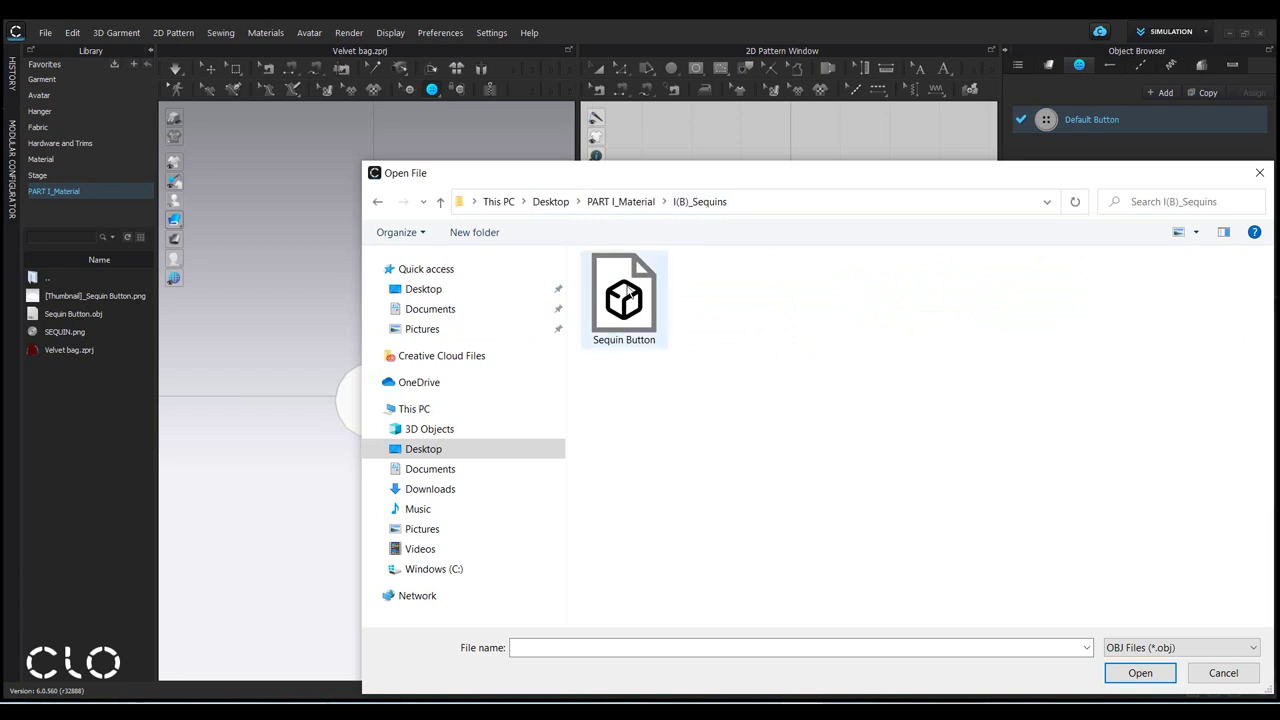
pyautogui.click(1150, 678)
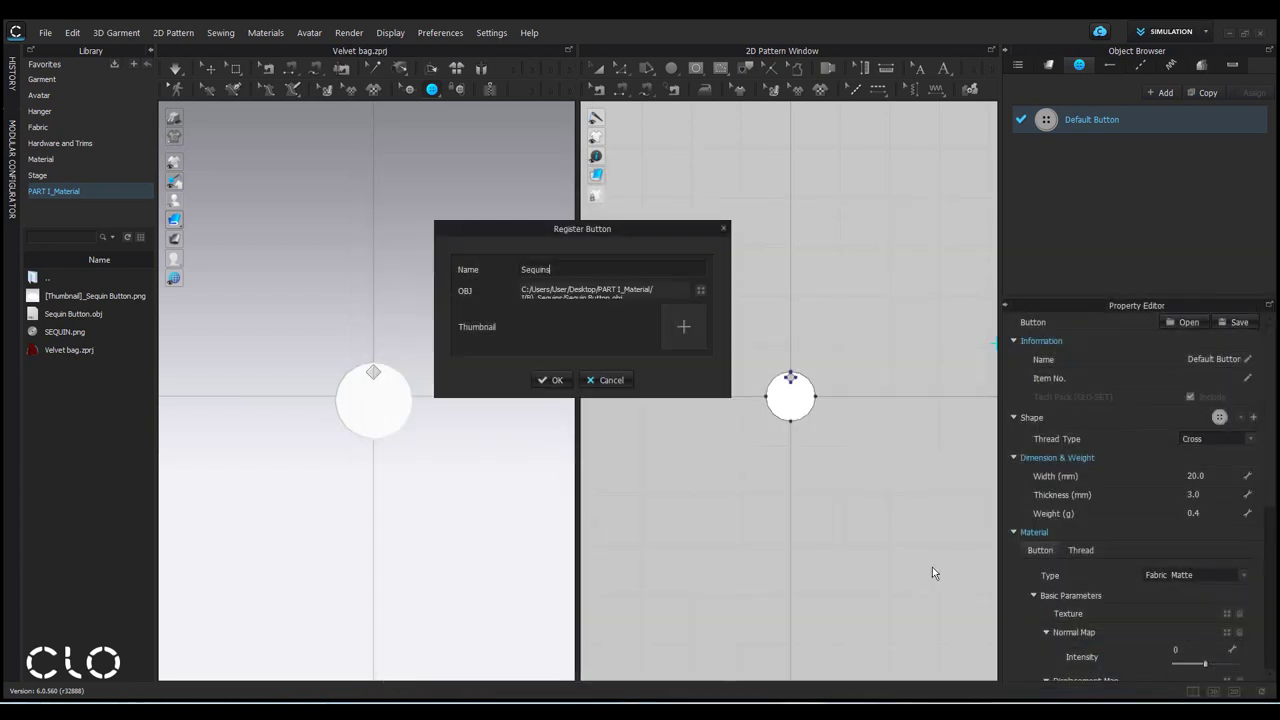
# Step: Assign the [Thumbnail]_Sequin Button image from I(B)_Sequins as the thumbnail and register the custom button preset
pyautogui.click(683, 328)
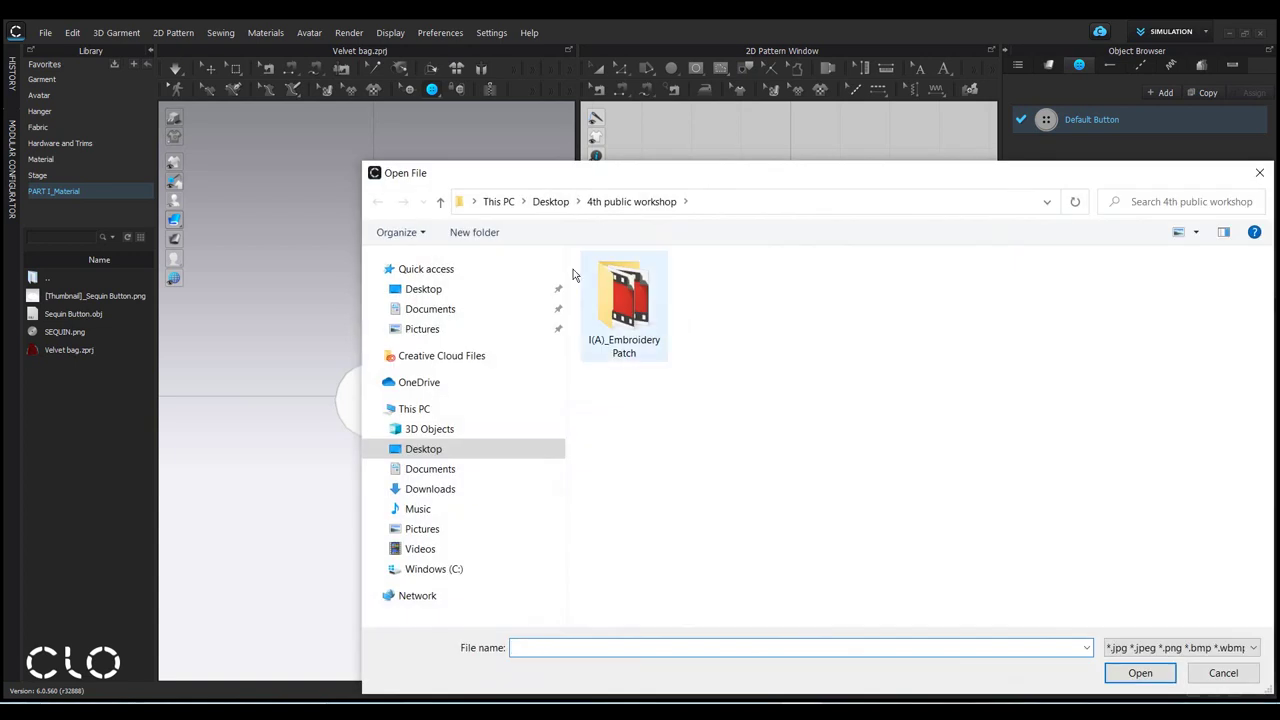
pyautogui.click(449, 290)
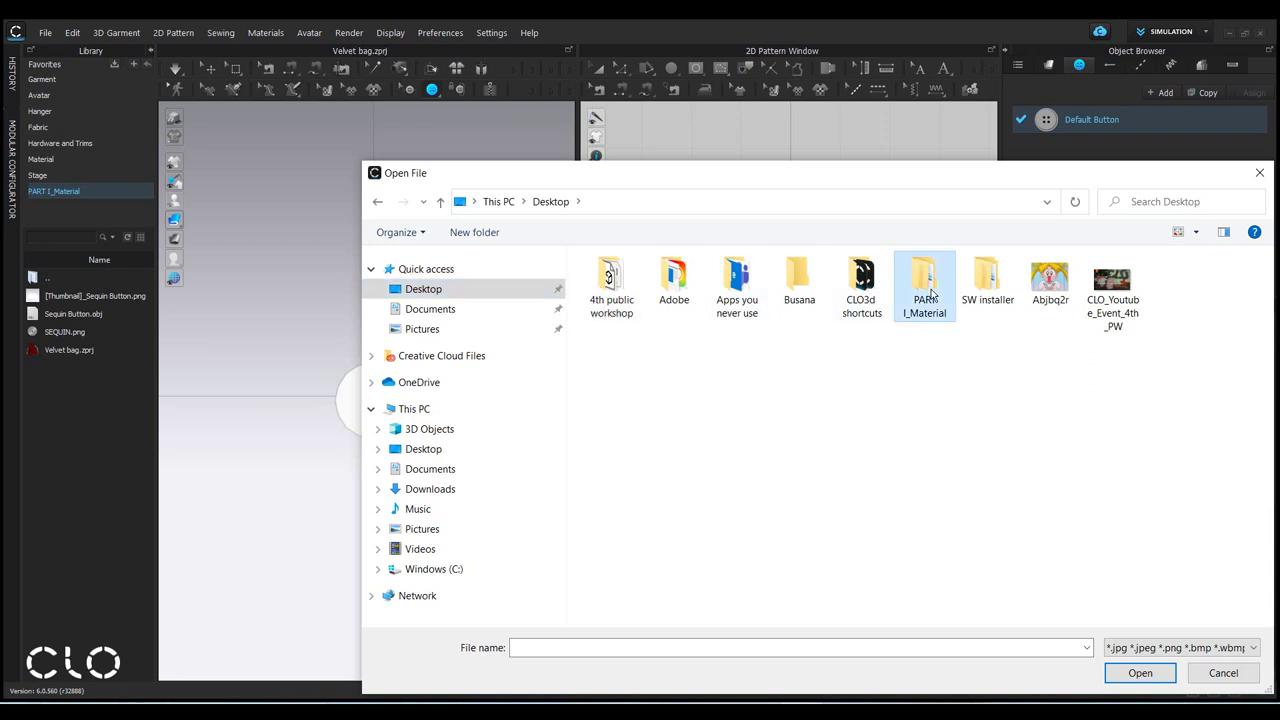
pyautogui.doubleClick(929, 293)
pyautogui.doubleClick(643, 302)
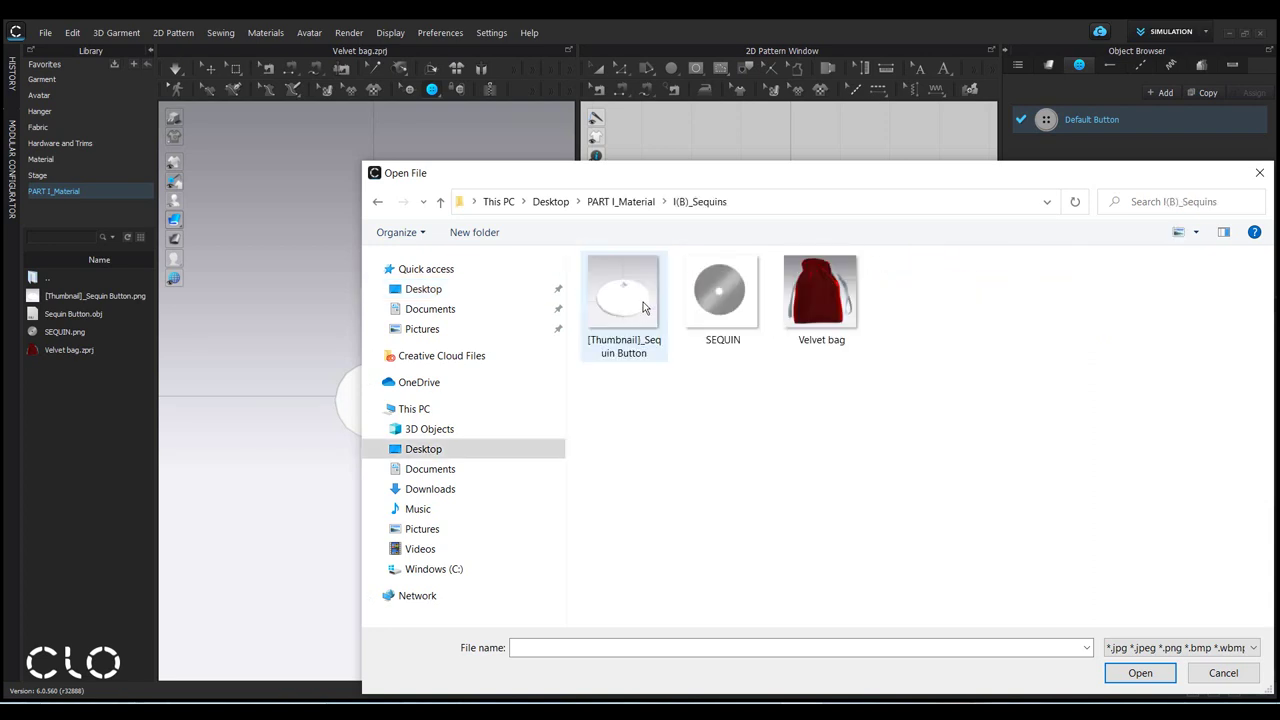
pyautogui.click(652, 290)
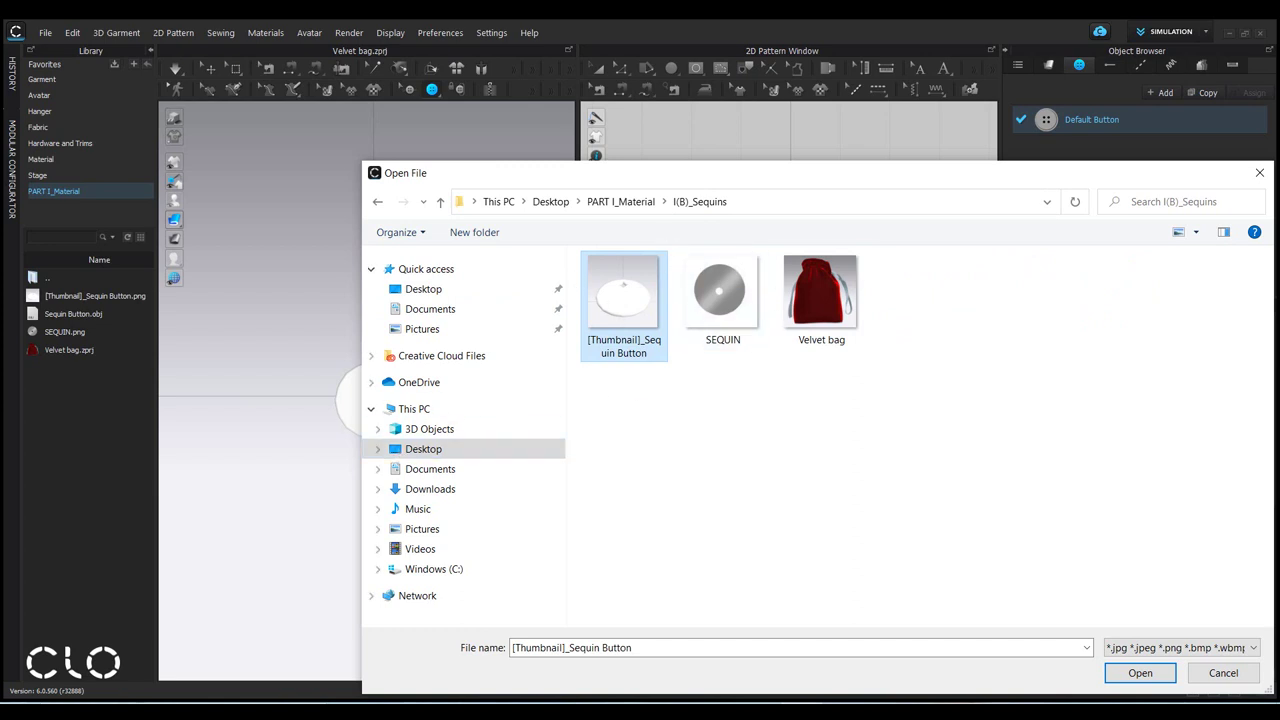
pyautogui.click(1150, 680)
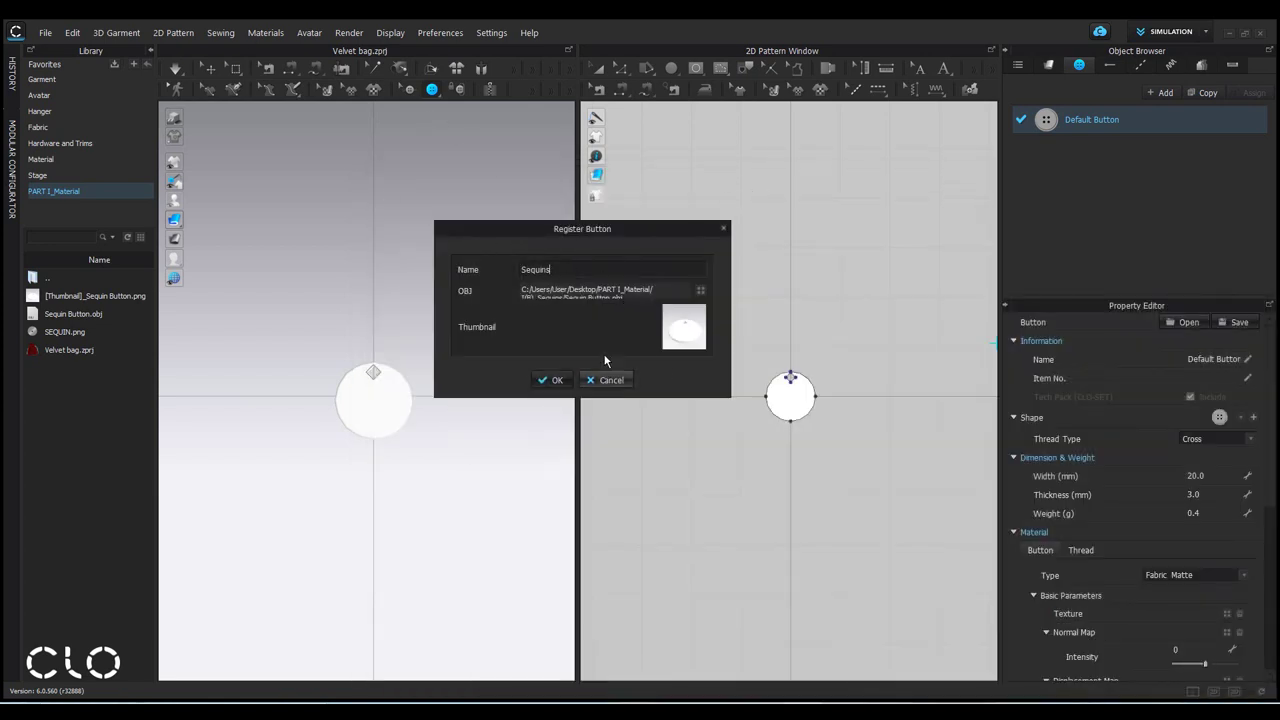
pyautogui.click(552, 380)
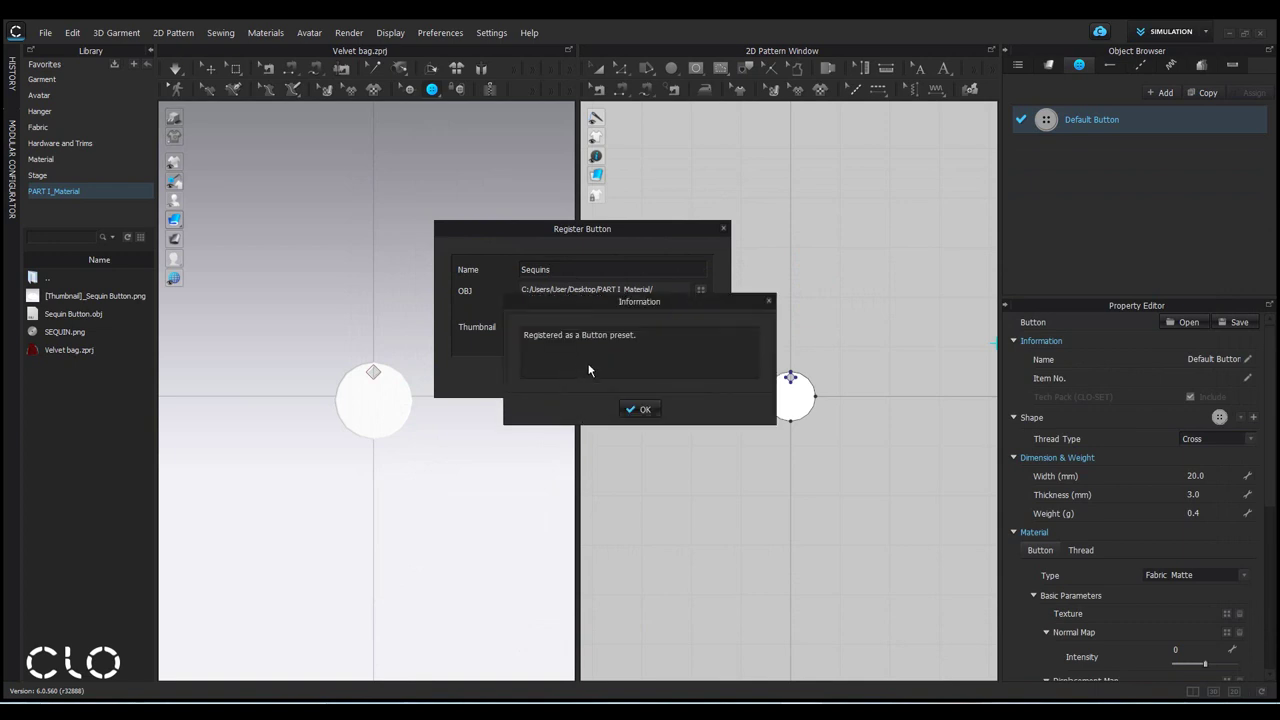
pyautogui.click(641, 409)
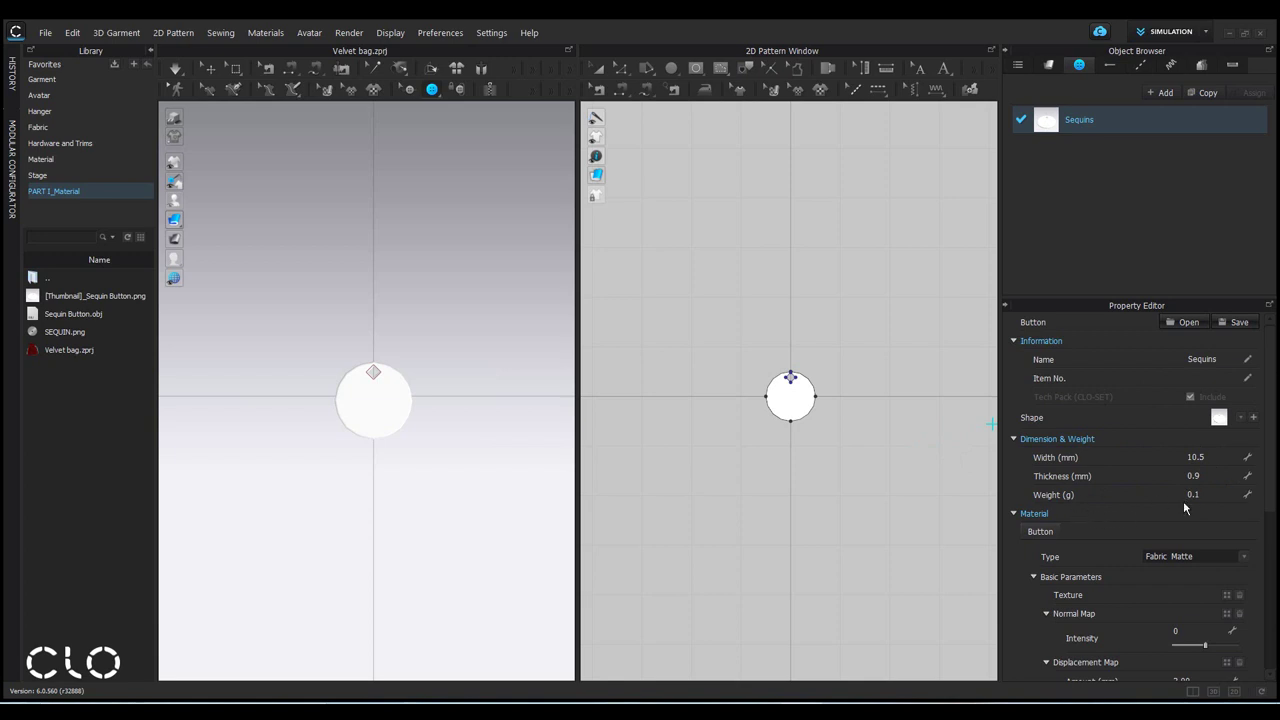
# Step: Set the Sequins button's material type to Metal
pyautogui.scroll(3, 375, 378)
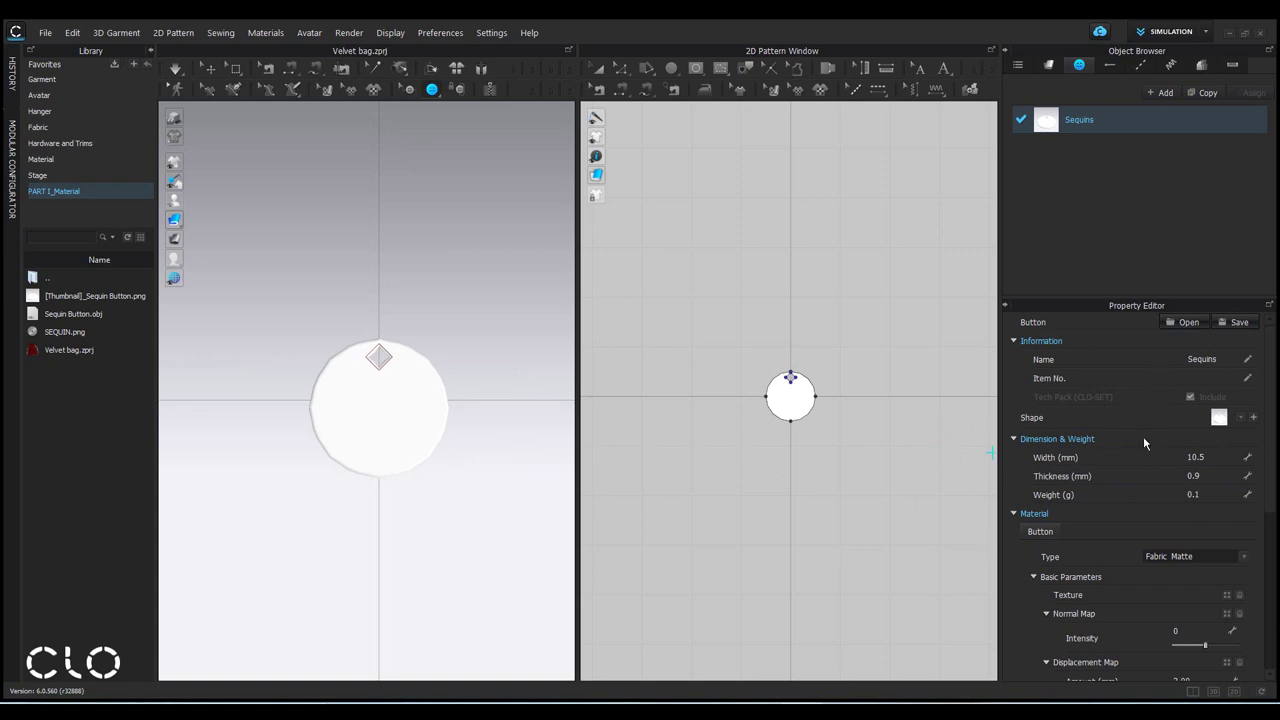
pyautogui.scroll(-2, 262, 360)
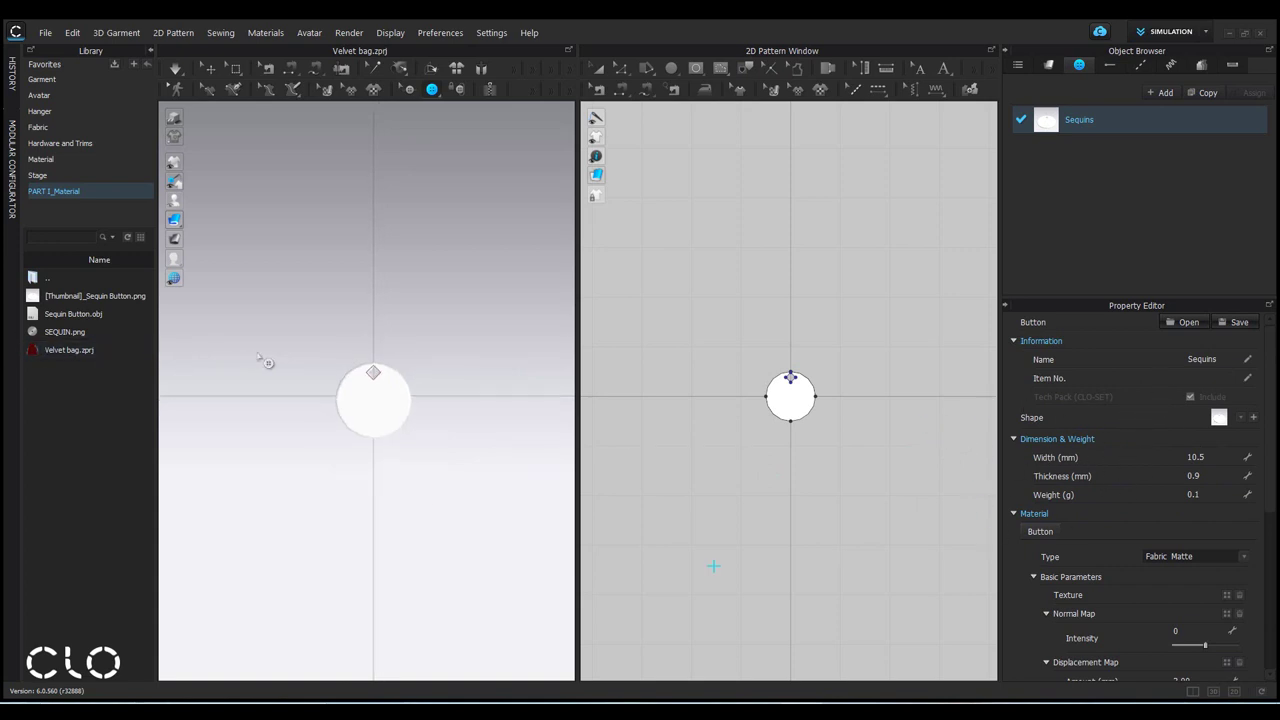
pyautogui.moveTo(262, 360); pyautogui.dragTo(440, 331, button='right')
pyautogui.scroll(-10, 397, 349)
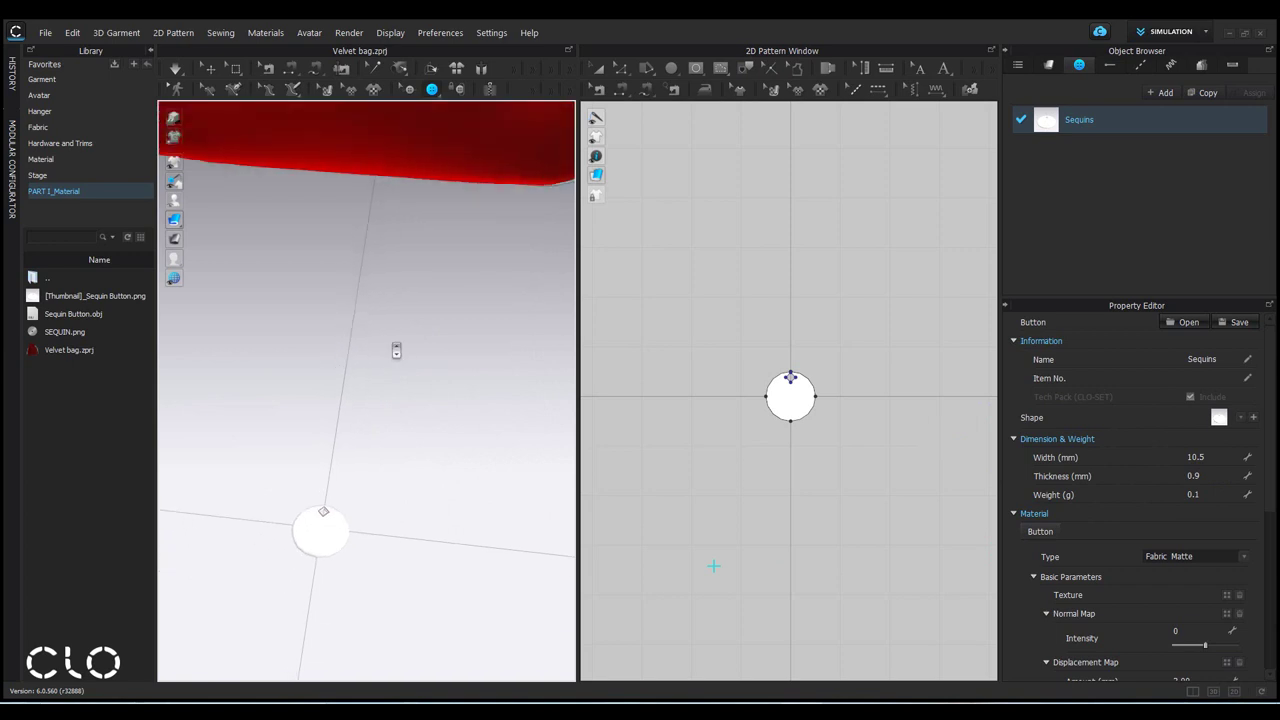
pyautogui.moveTo(399, 331); pyautogui.dragTo(460, 417, button='right')
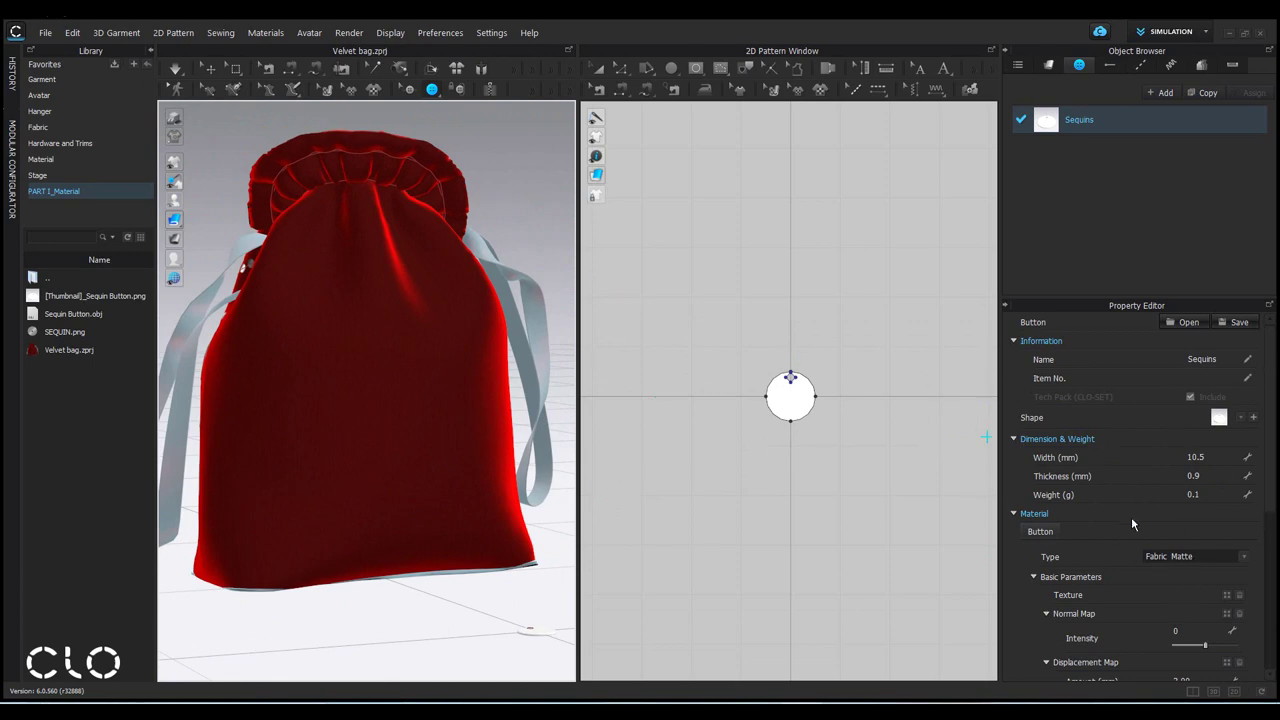
pyautogui.scroll(-5, 1222, 520)
pyautogui.scroll(5, 1223, 515)
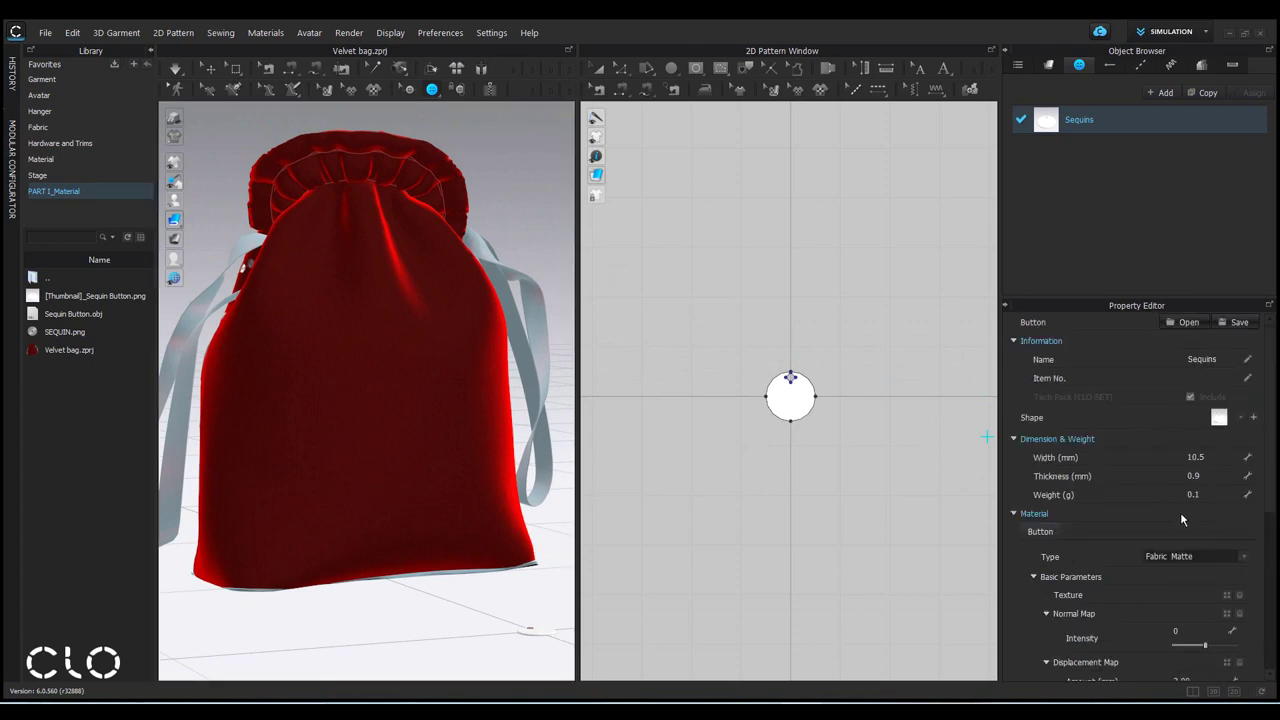
pyautogui.click(1158, 563)
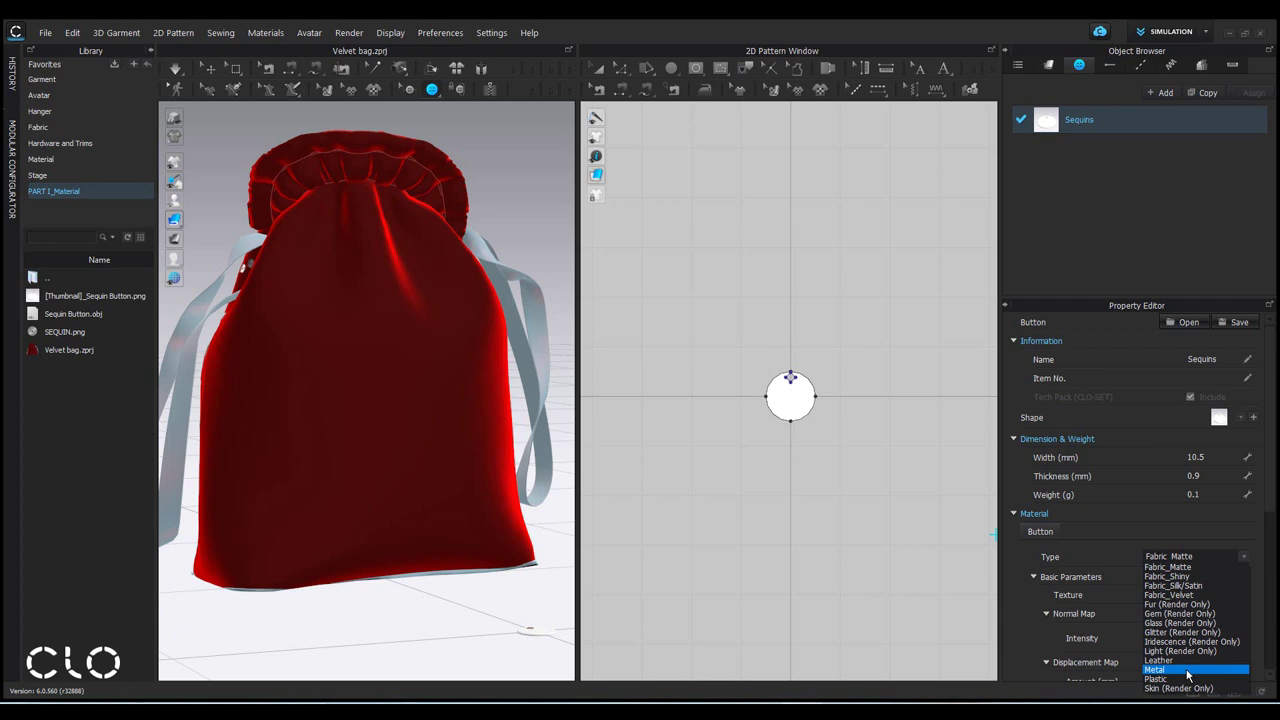
pyautogui.click(1188, 670)
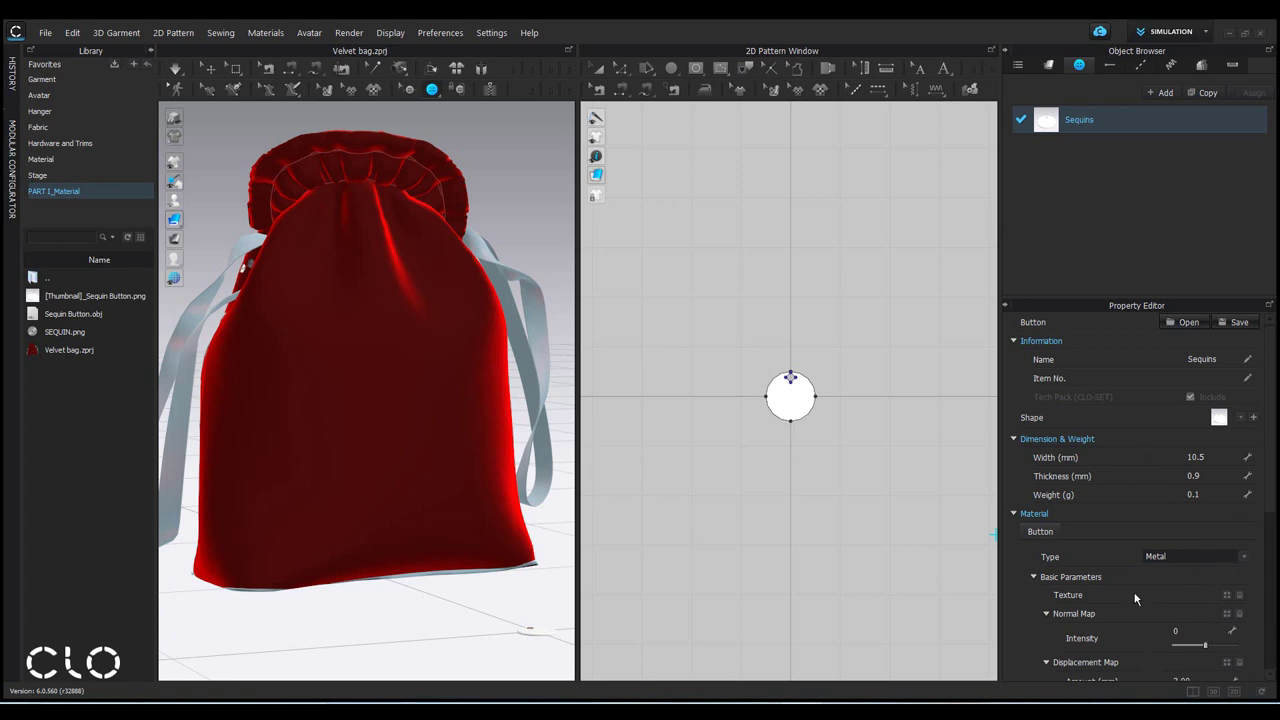
# Step: Review the Sequins button's metal material settings, from the basic parameters down to roughness, reflection intensity and metalness
pyautogui.scroll(-3, 1268, 491)
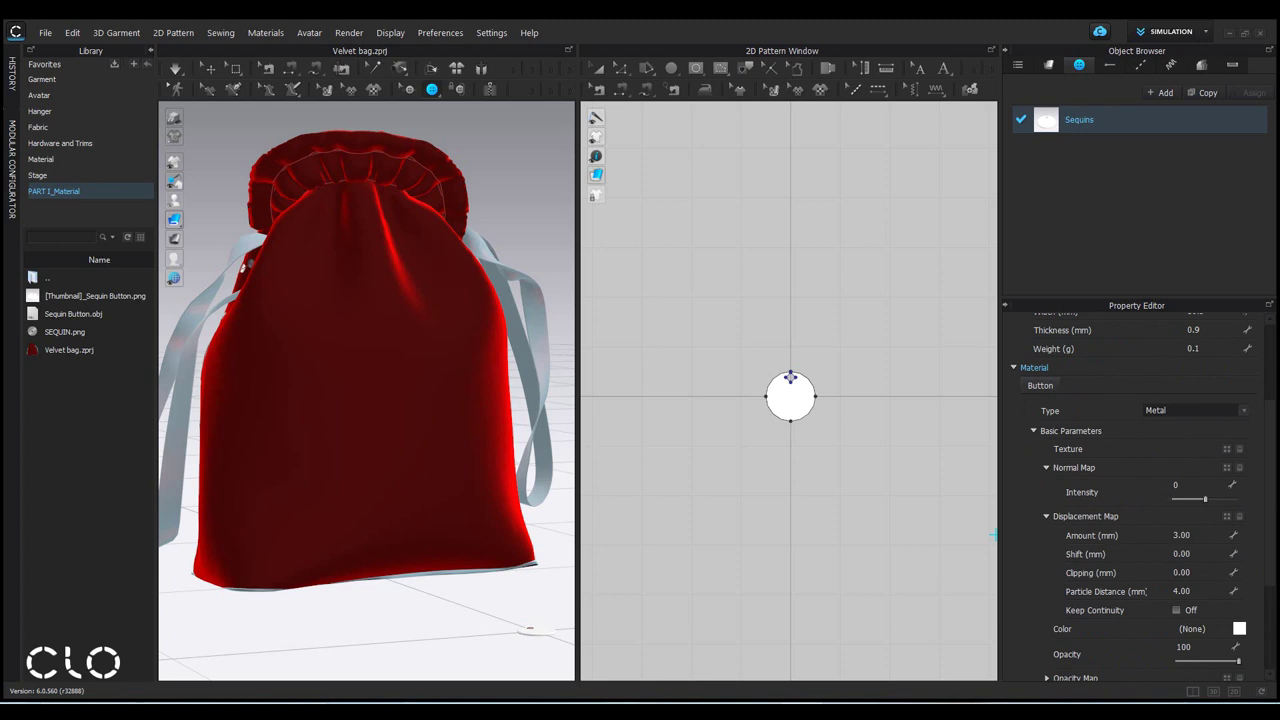
pyautogui.scroll(-3, 1270, 480)
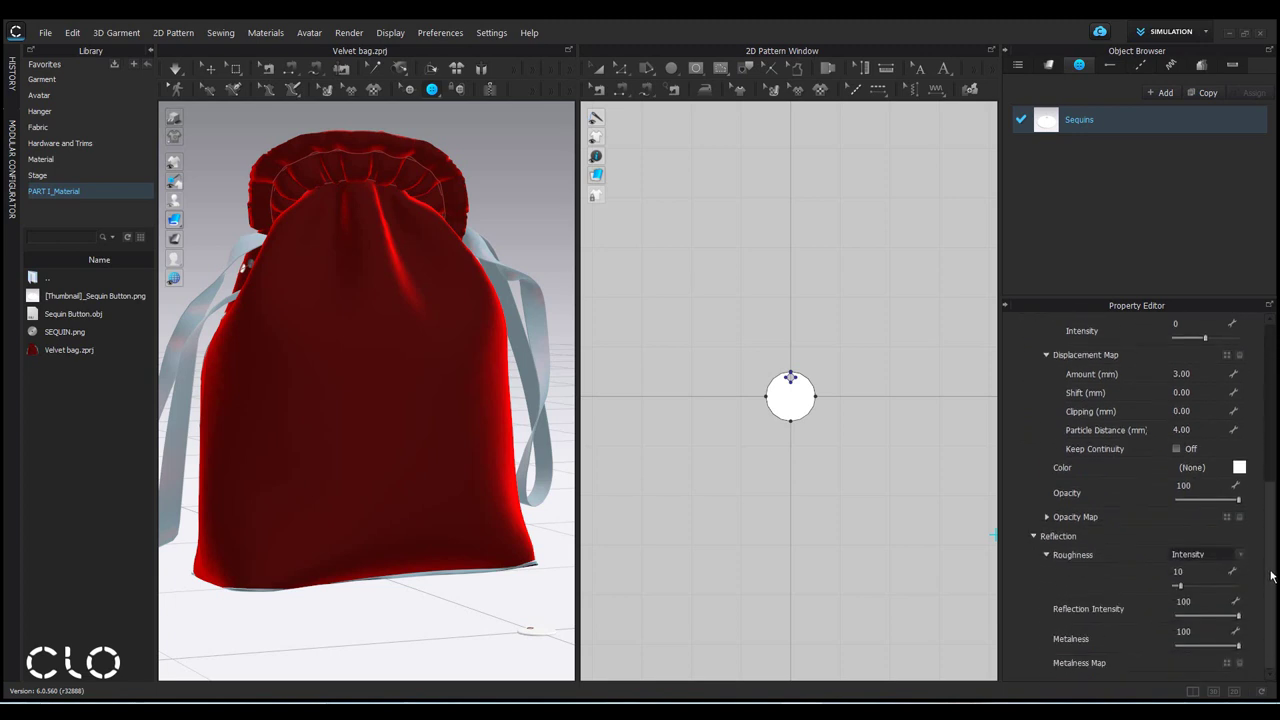
pyautogui.scroll(2, 1240, 505)
pyautogui.scroll(-3, 1240, 505)
pyautogui.scroll(2, 1240, 505)
pyautogui.scroll(1, 1240, 504)
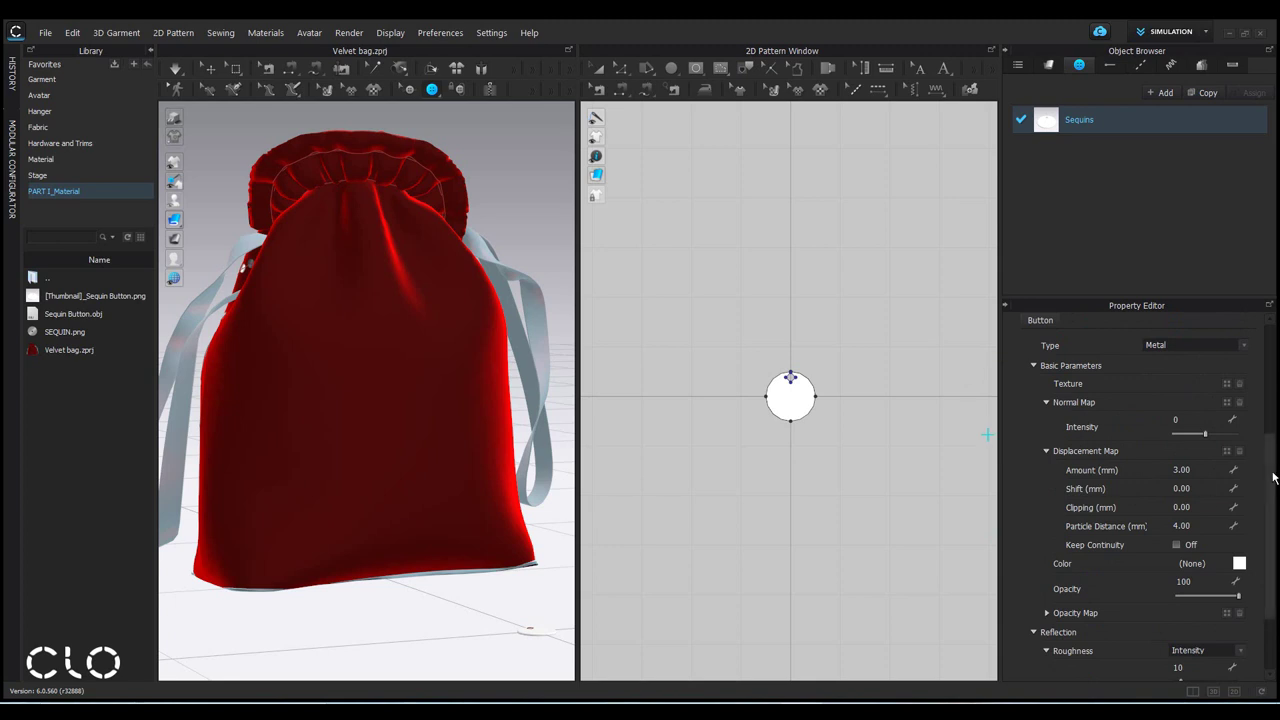
pyautogui.scroll(-2, 1272, 600)
pyautogui.moveTo(1272, 524); pyautogui.dragTo(1263, 366)
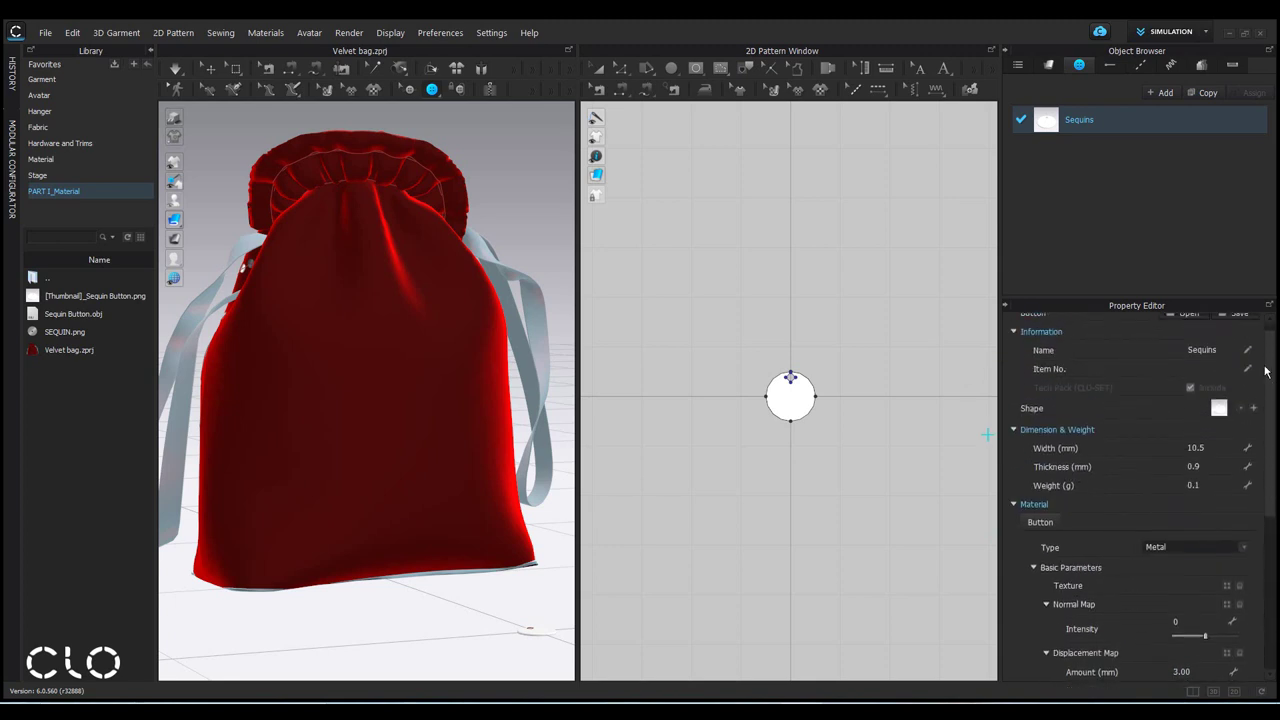
# Step: Place three Sequins buttons at scattered spots on the bag's main 2D pattern piece, below the two green lines
pyautogui.scroll(-3, 434, 354)
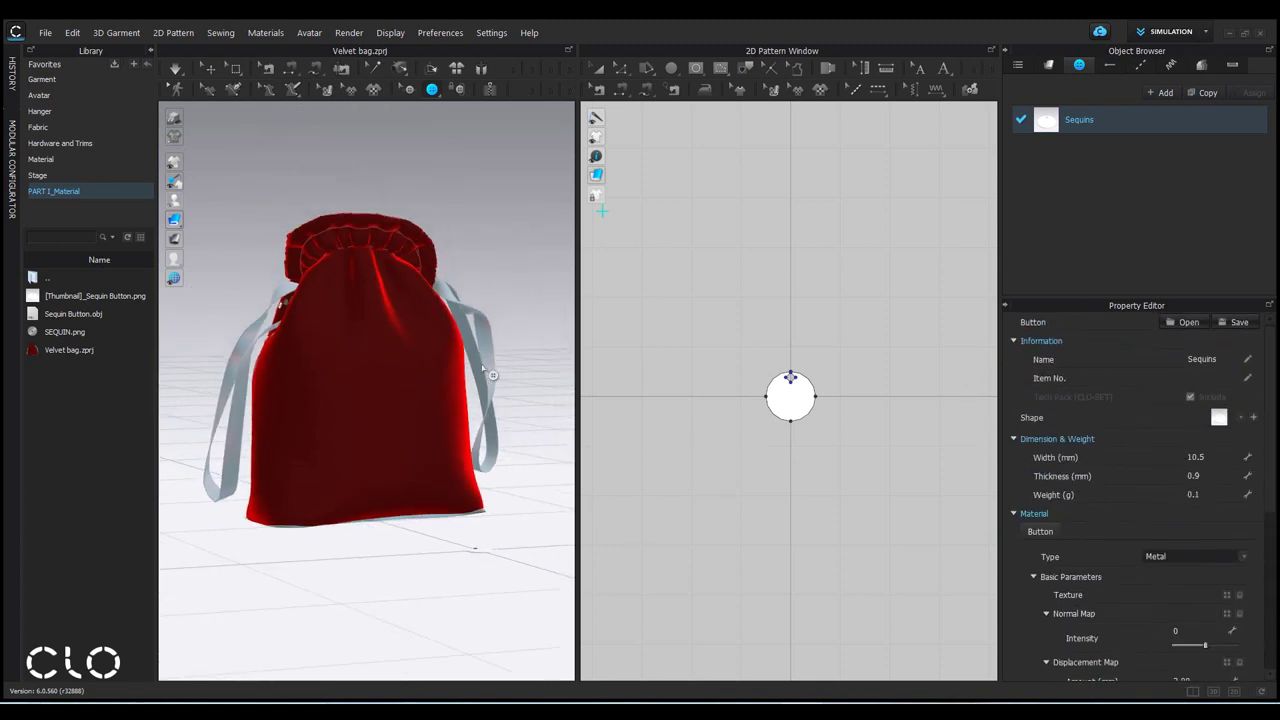
pyautogui.scroll(4, 366, 390)
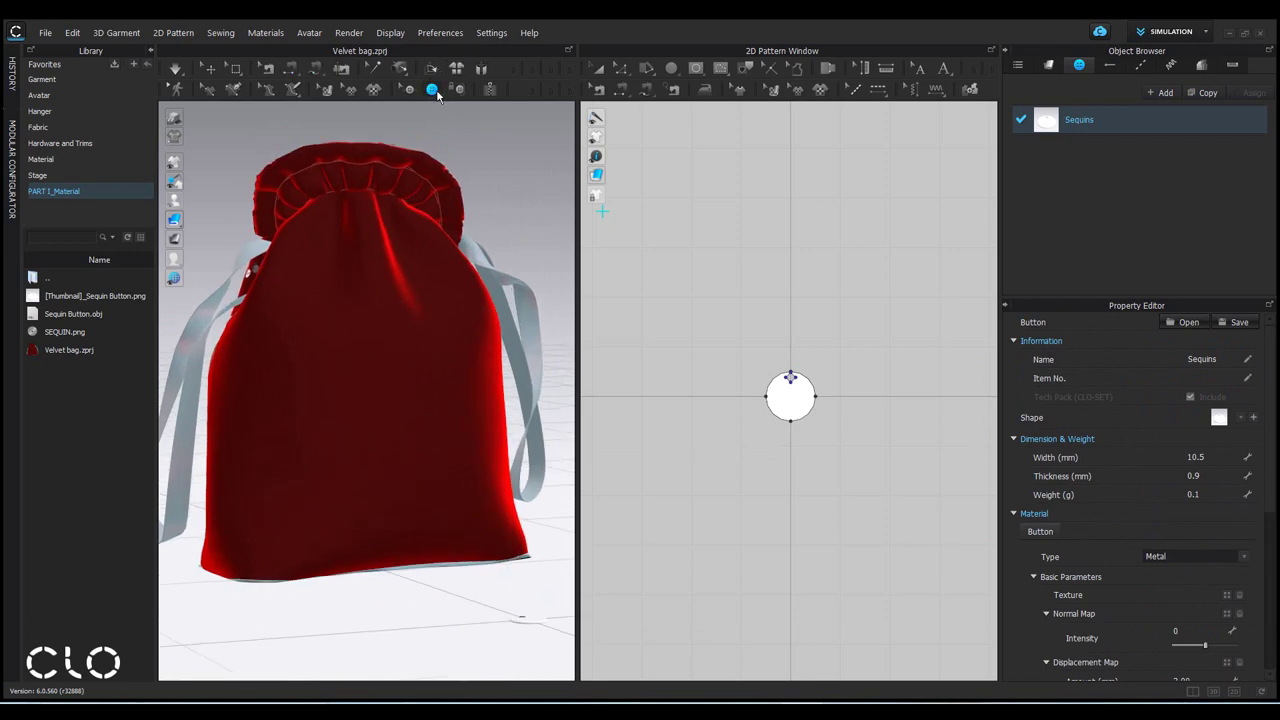
pyautogui.scroll(3, 440, 340)
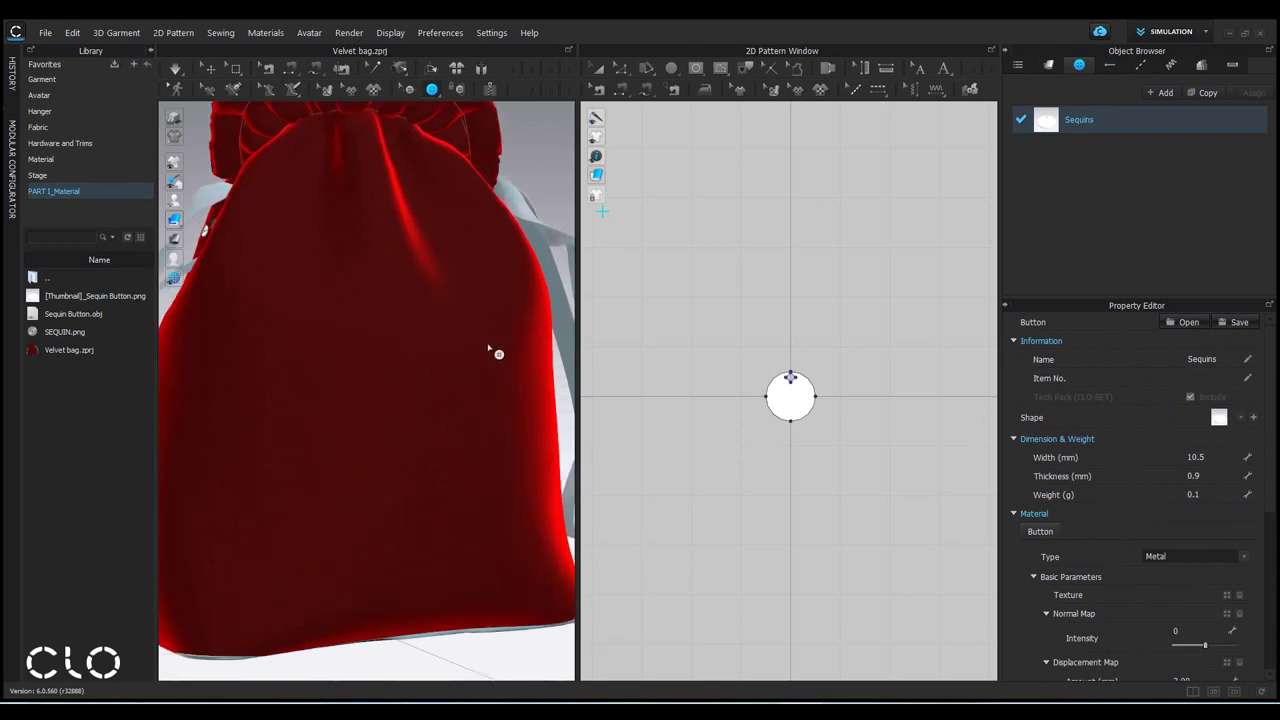
pyautogui.scroll(-5, 780, 366)
pyautogui.scroll(2, 700, 300)
pyautogui.scroll(5, 666, 317)
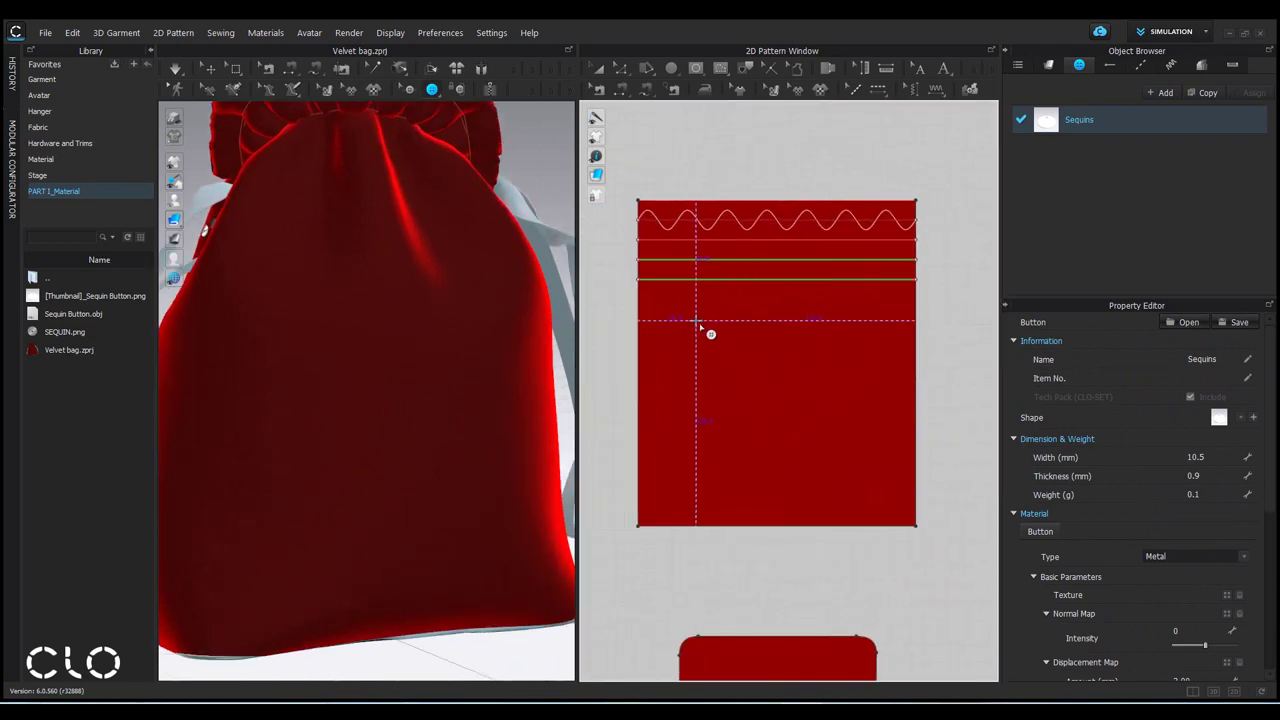
pyautogui.scroll(2, 701, 318)
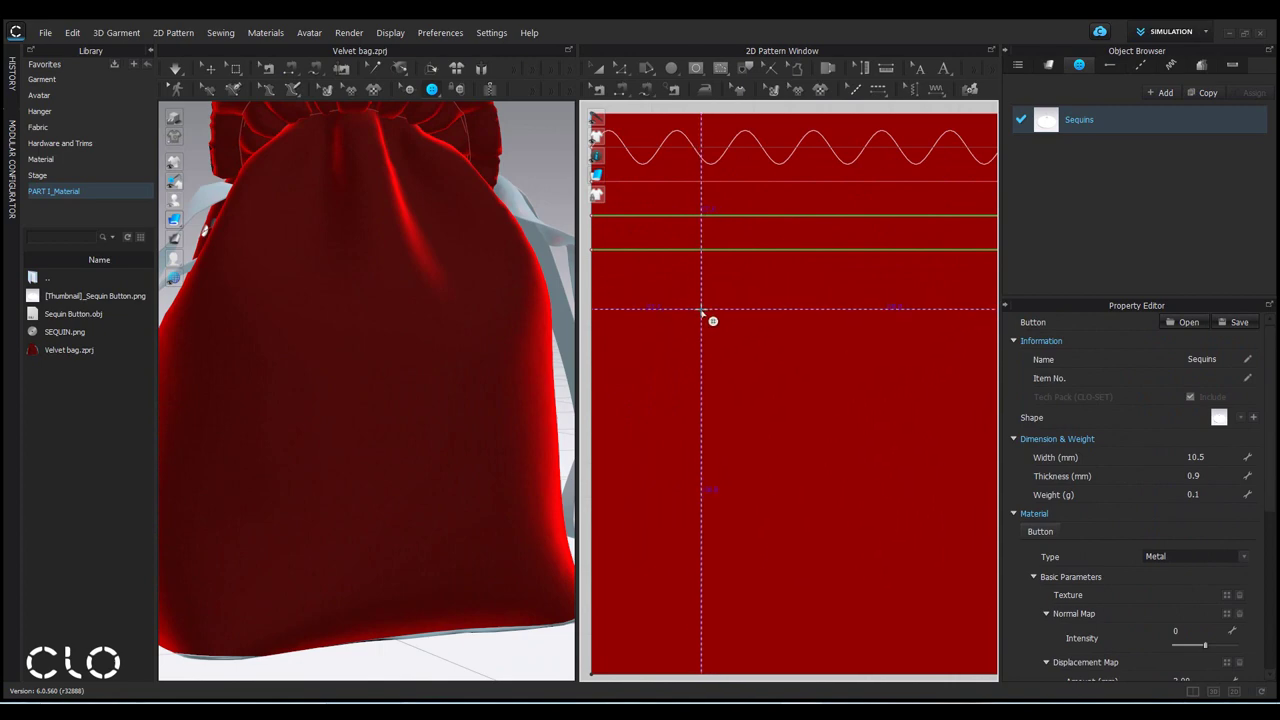
pyautogui.click(701, 310)
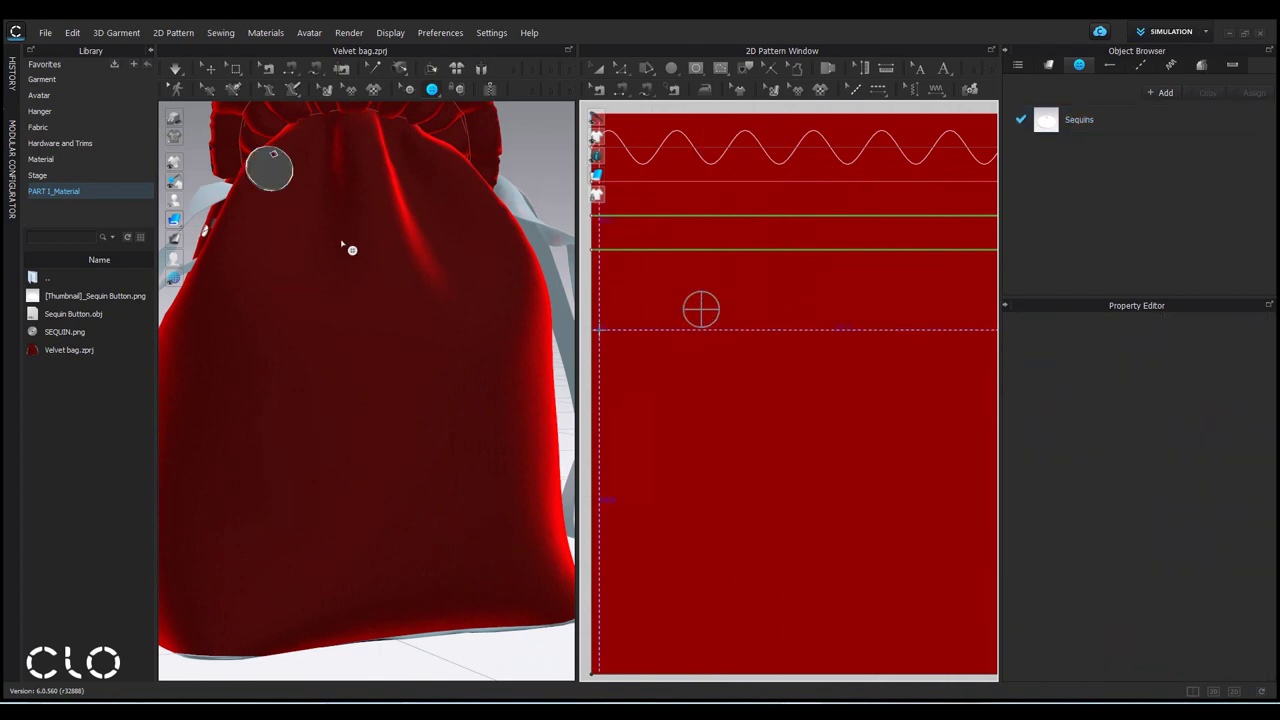
pyautogui.moveTo(349, 249); pyautogui.dragTo(374, 283, button='right')
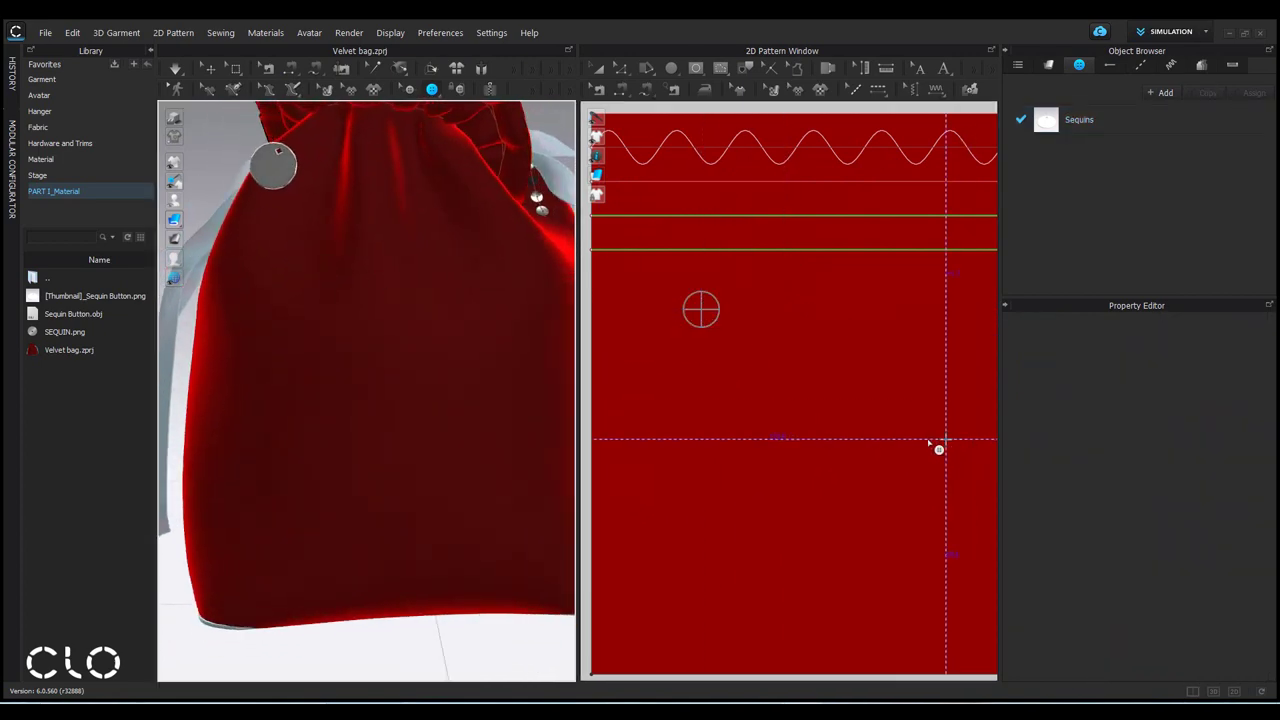
pyautogui.click(899, 432)
pyautogui.click(764, 516)
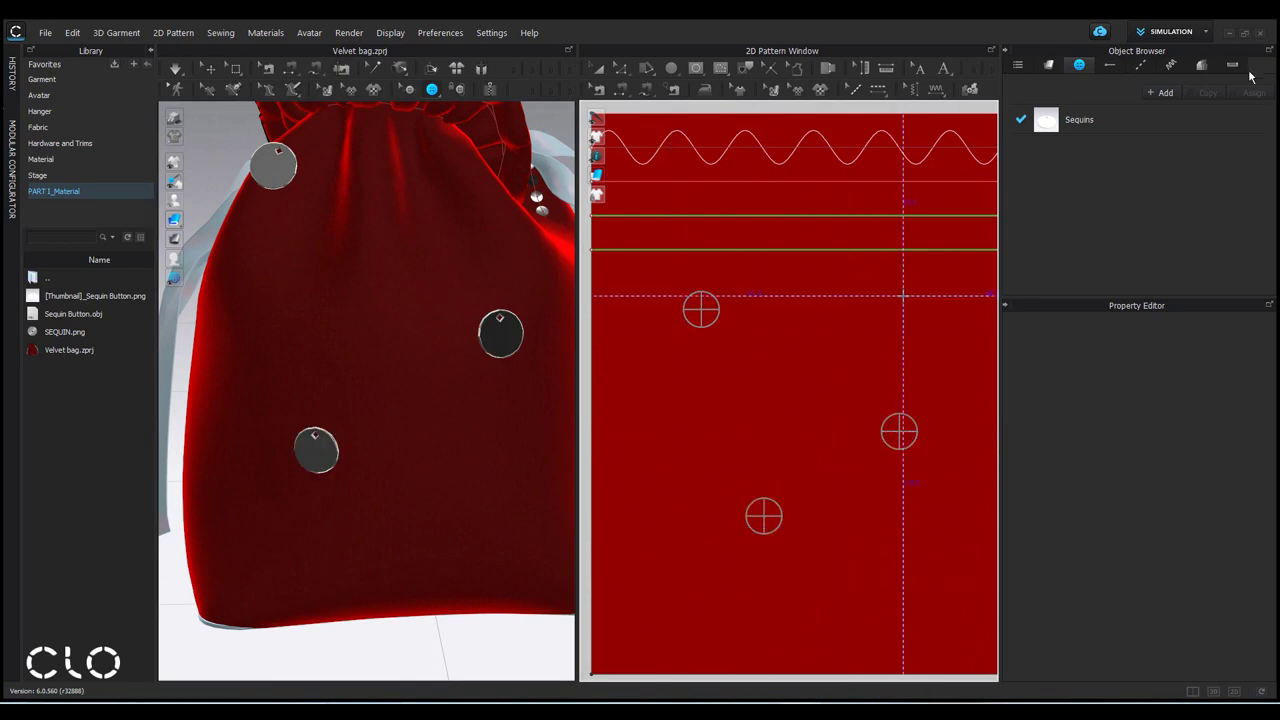
# Step: Set the width of the Sequins button style to 5 mm
pyautogui.moveTo(477, 266); pyautogui.dragTo(523, 294, button='right')
pyautogui.scroll(5, 558, 300)
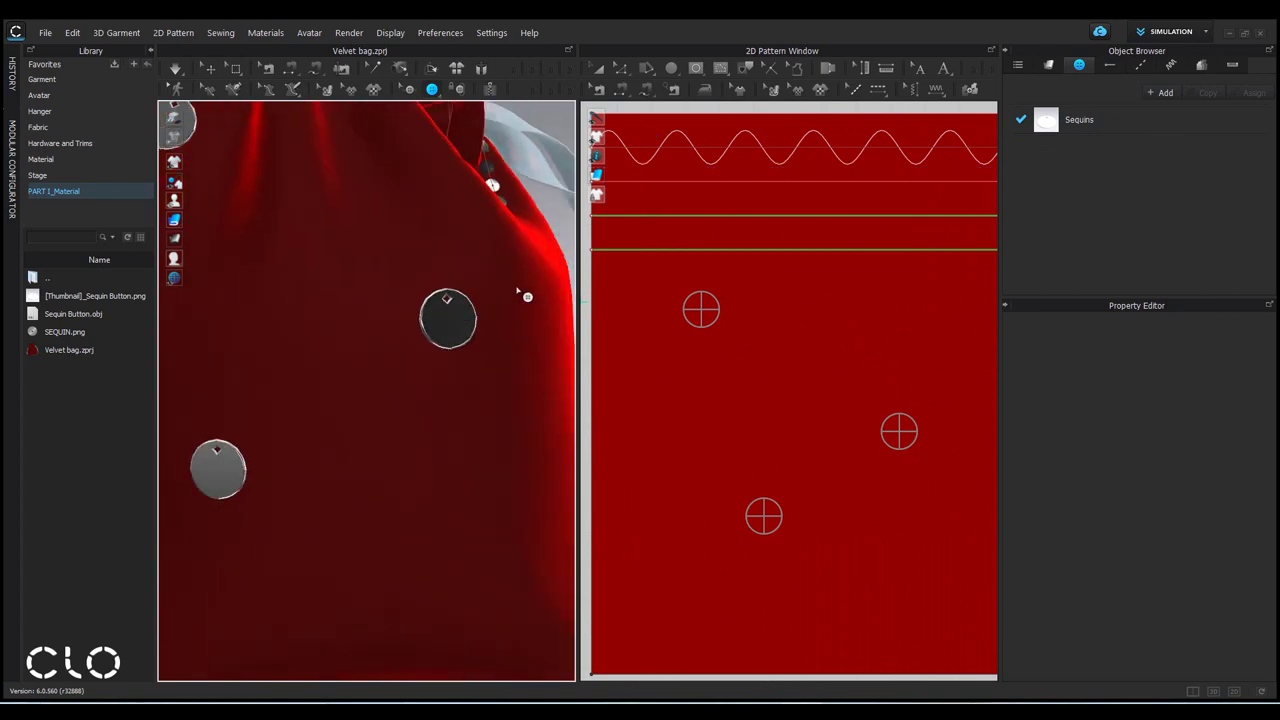
pyautogui.click(1110, 122)
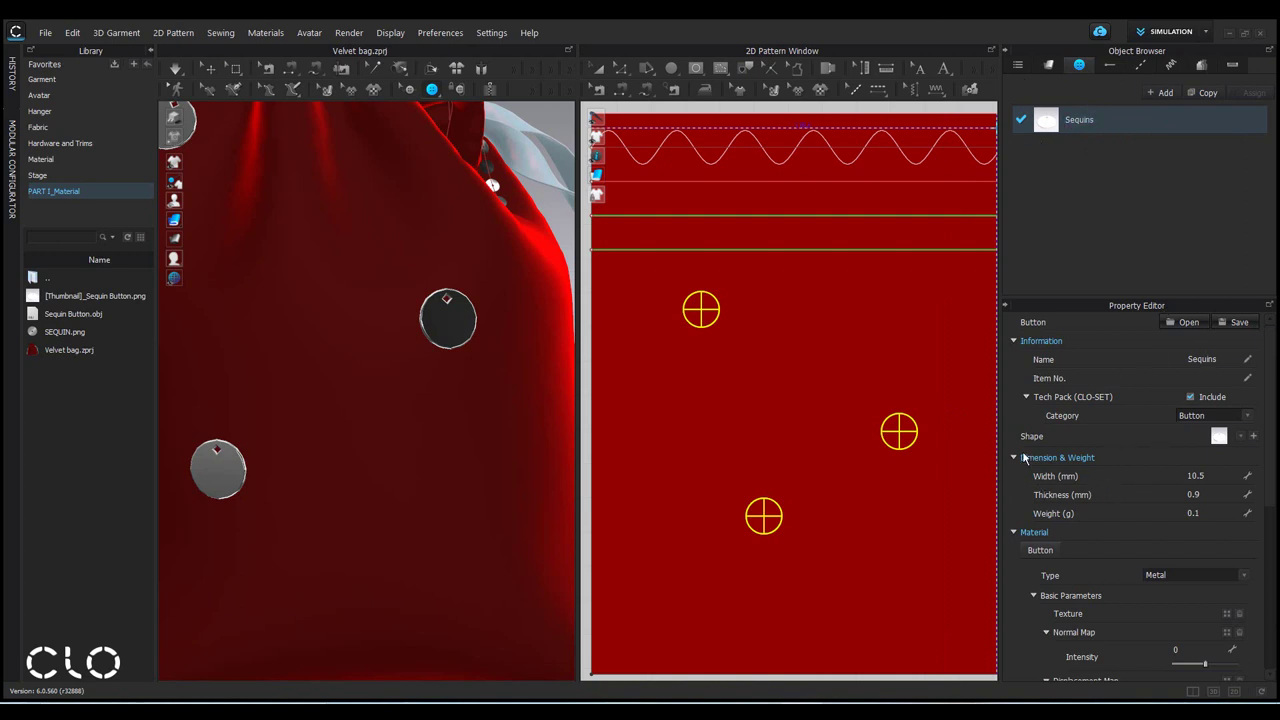
pyautogui.click(1210, 476)
pyautogui.write('5')
pyautogui.press('Return')
# Step: Select the sequin floating off the bag's side in 3D and turn its Collision off so it sits closer to the fabric
pyautogui.scroll(-3, 307, 345)
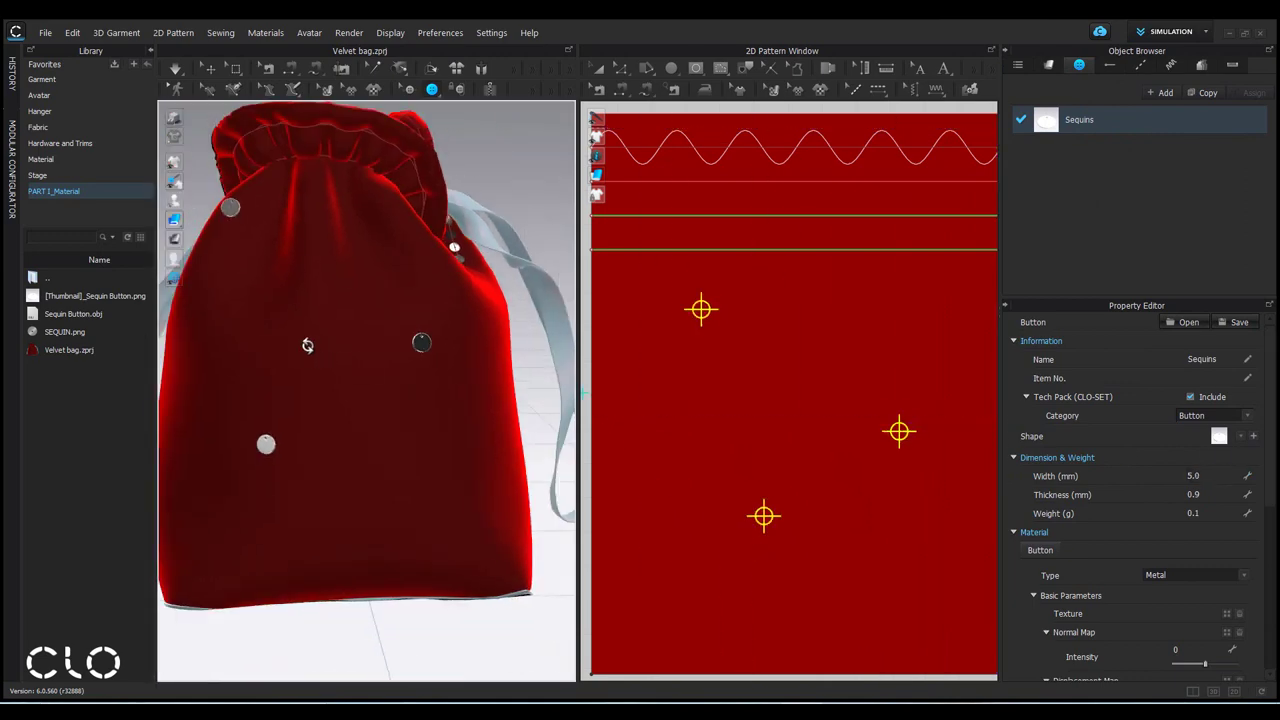
pyautogui.moveTo(307, 345); pyautogui.dragTo(520, 308, button='right')
pyautogui.scroll(3, 437, 352)
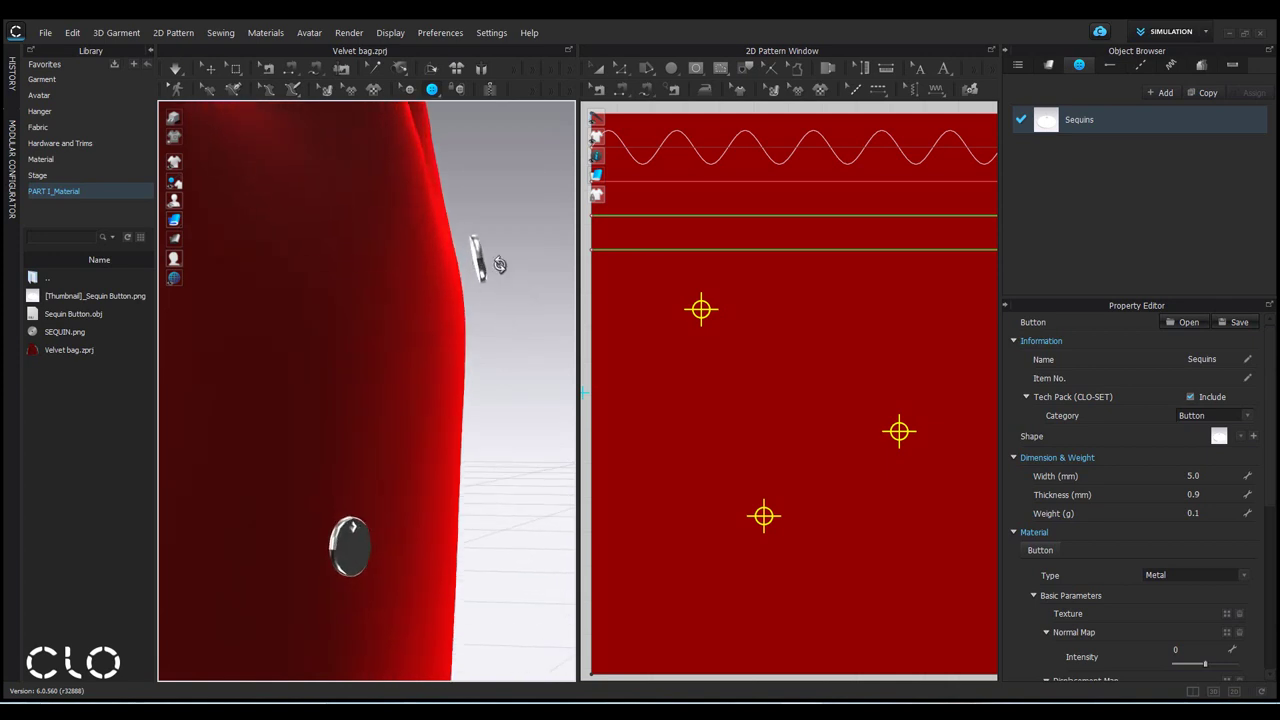
pyautogui.moveTo(499, 264); pyautogui.dragTo(493, 265, button='right')
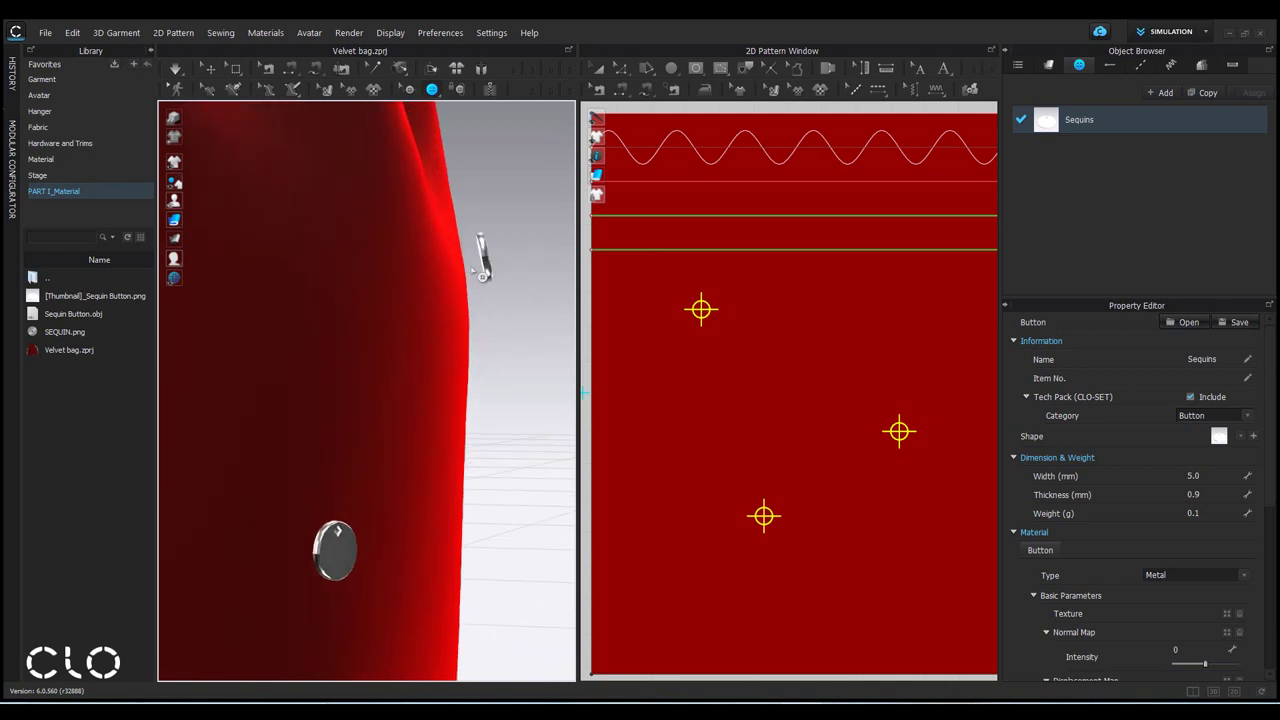
pyautogui.moveTo(487, 268); pyautogui.dragTo(515, 268, button='right')
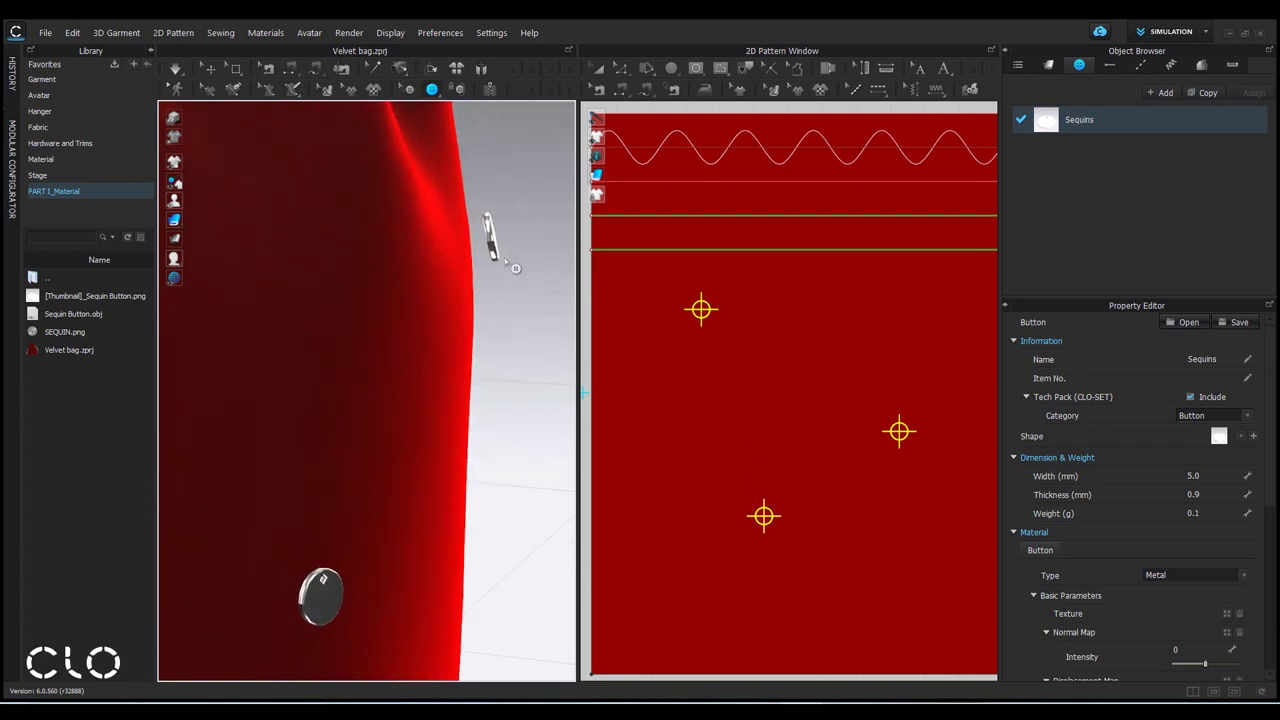
pyautogui.click(208, 72)
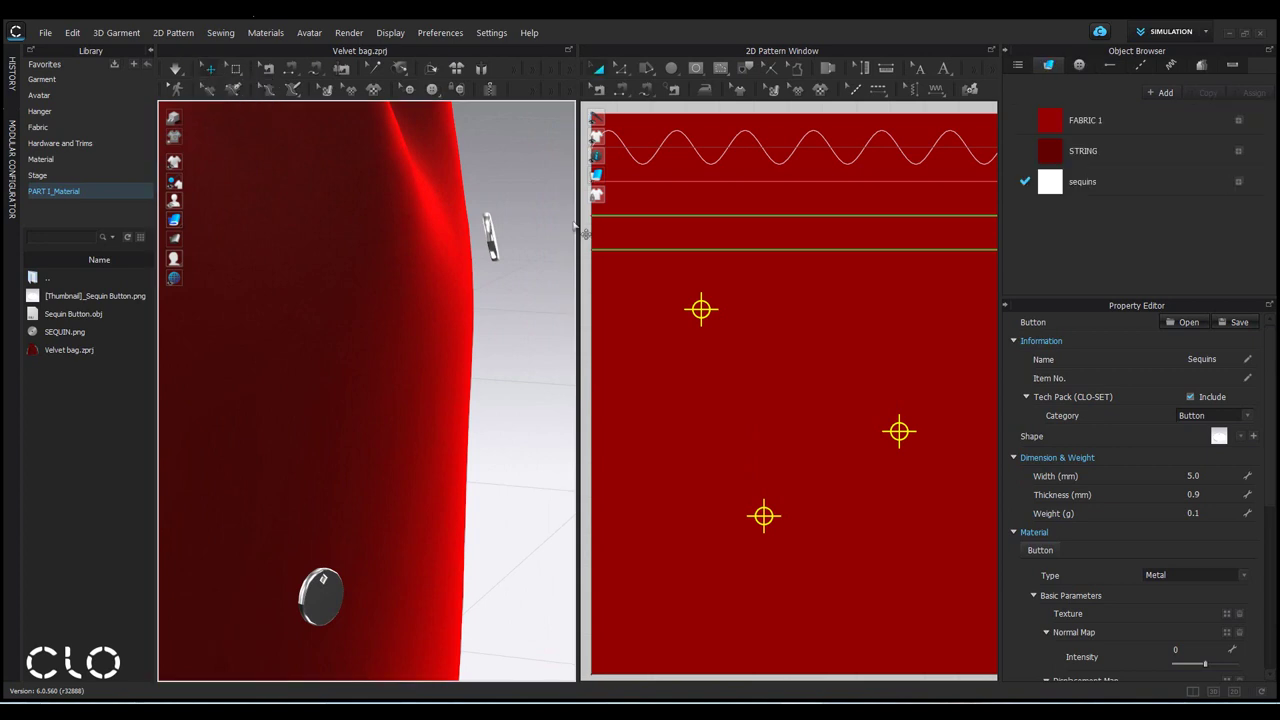
pyautogui.click(491, 236)
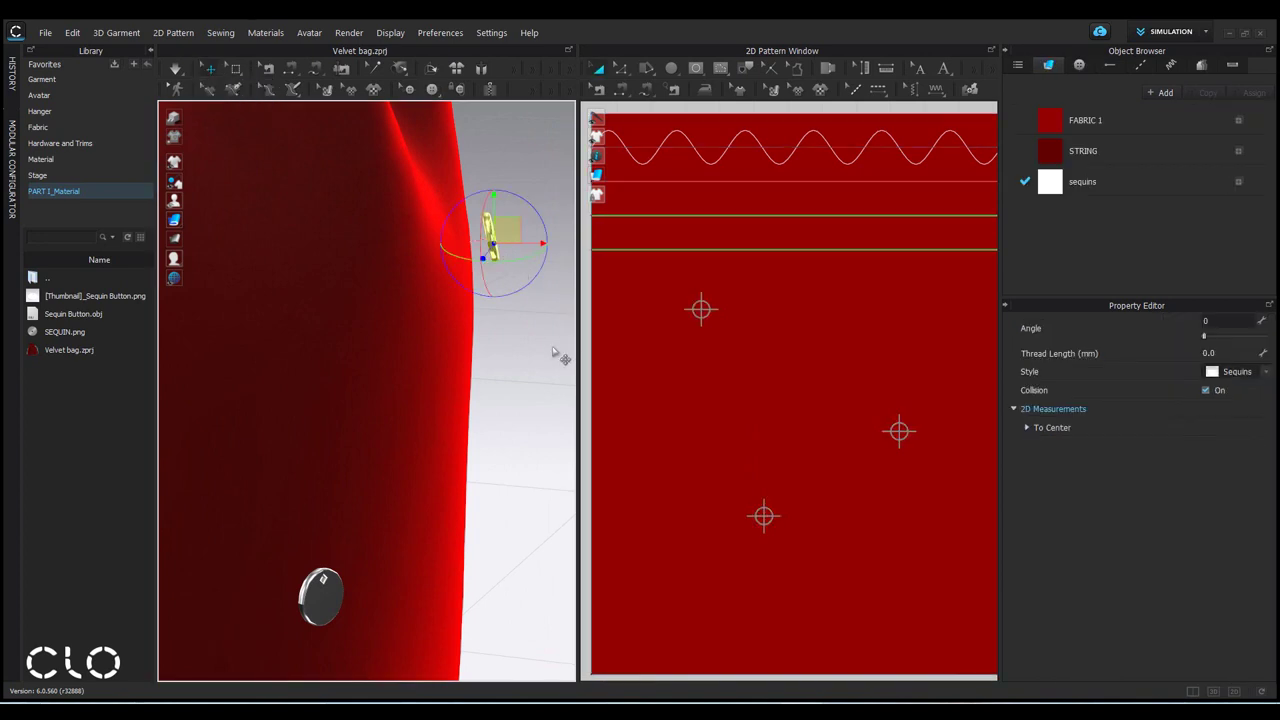
pyautogui.moveTo(520, 291); pyautogui.dragTo(387, 241, button='right')
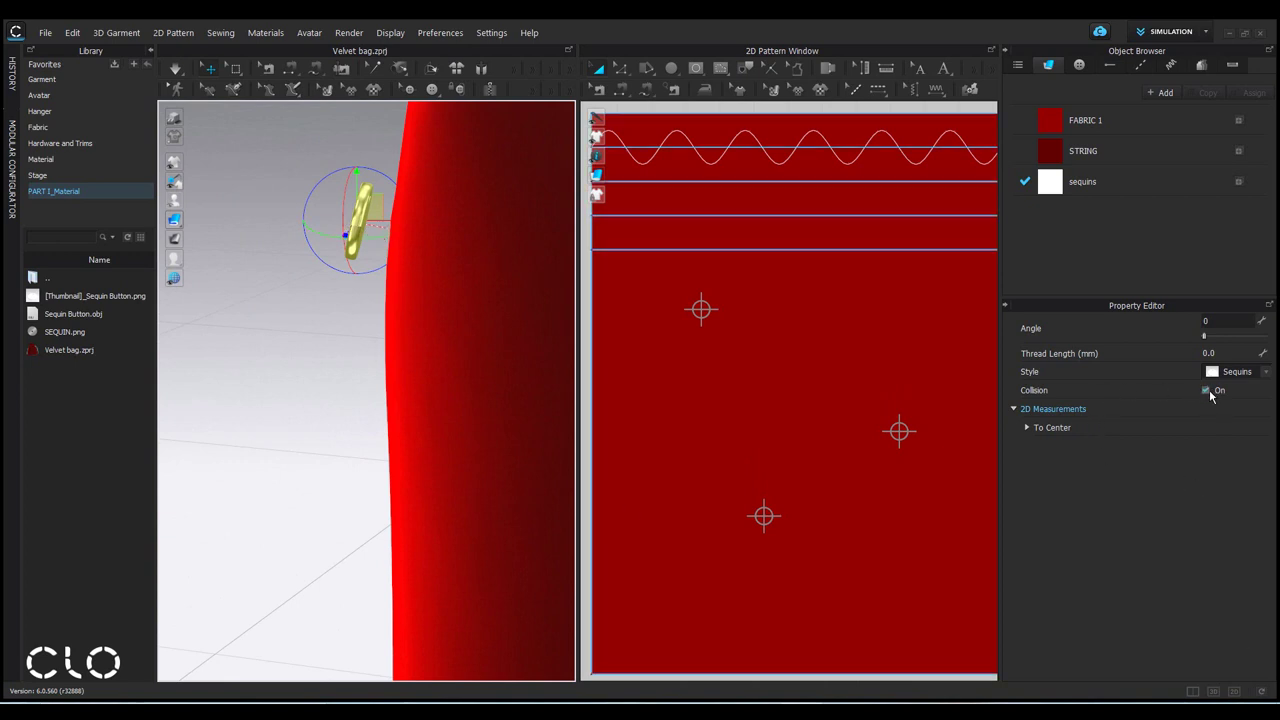
pyautogui.click(1206, 390)
pyautogui.moveTo(370, 255); pyautogui.dragTo(378, 261, button='right')
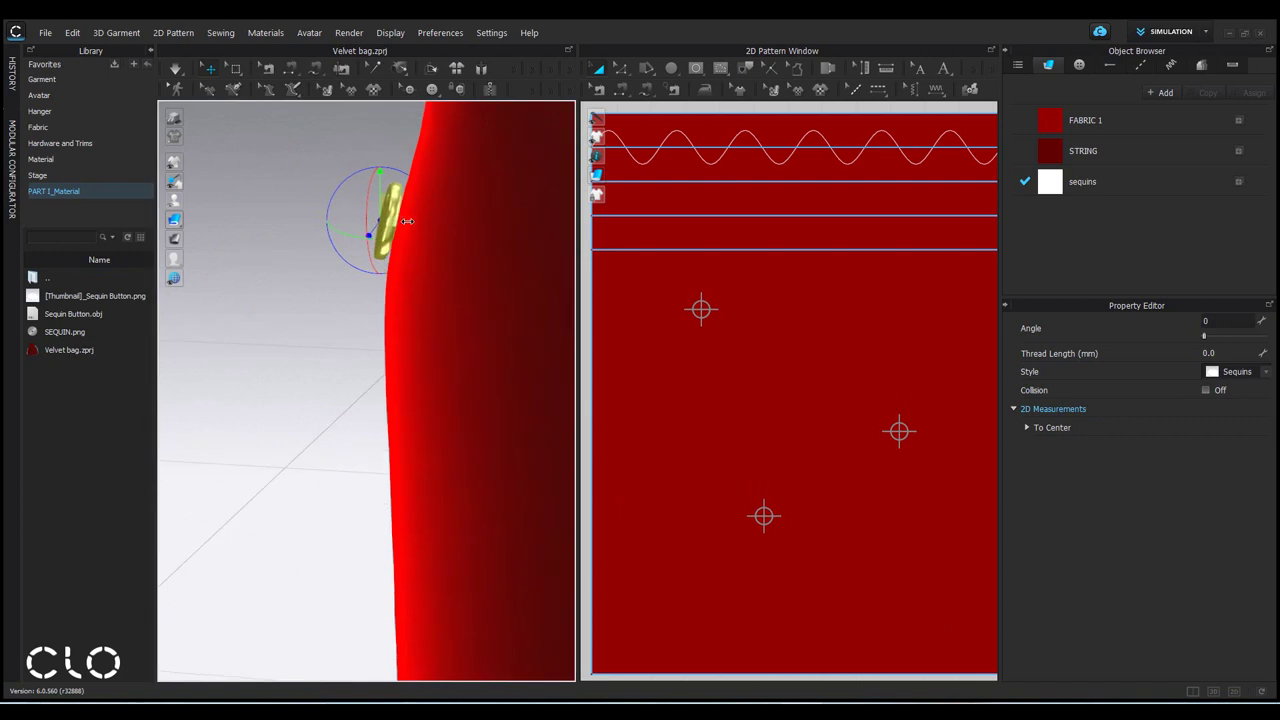
pyautogui.moveTo(374, 354); pyautogui.dragTo(363, 289, button='right')
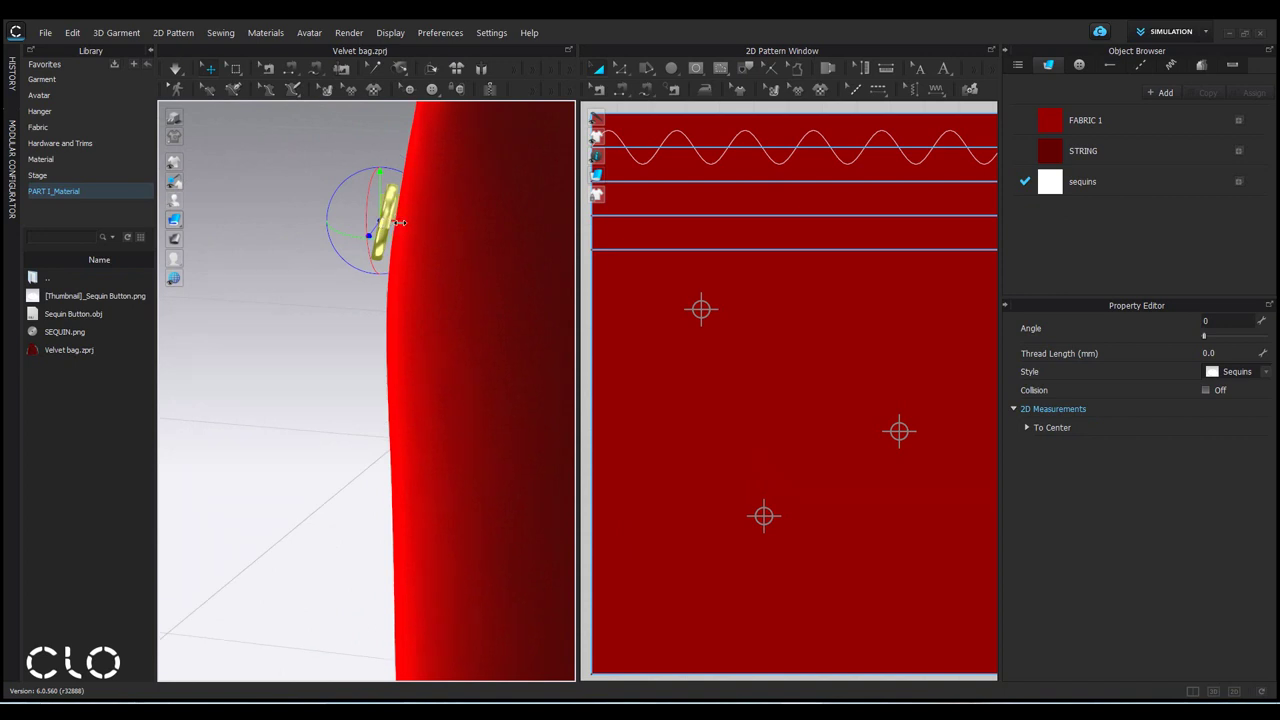
# Step: Select another sequin just below the bag's gathered opening, check its Collision setting and gap to the fabric, and clear the selection
pyautogui.moveTo(396, 244); pyautogui.dragTo(631, 274, button='right')
pyautogui.scroll(5, 486, 291)
pyautogui.scroll(-2, 379, 405)
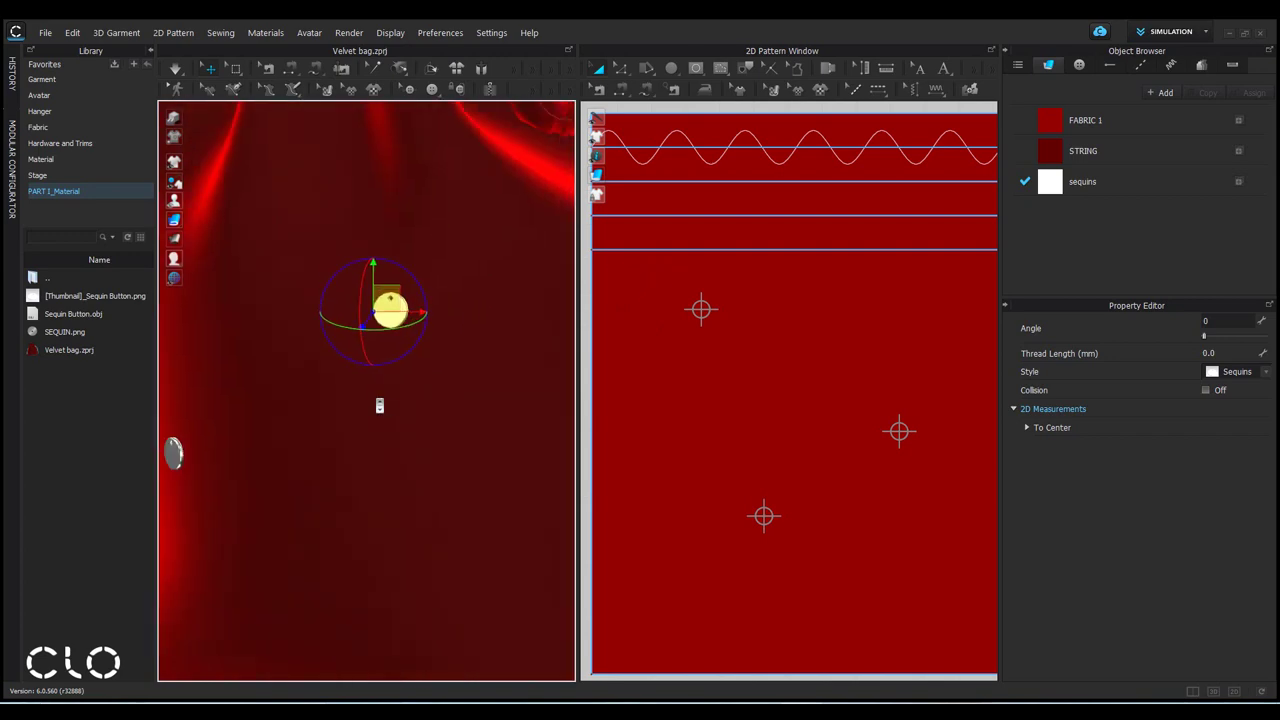
pyautogui.scroll(-5, 379, 405)
pyautogui.moveTo(379, 405); pyautogui.dragTo(510, 330, button='right')
pyautogui.scroll(3, 510, 330)
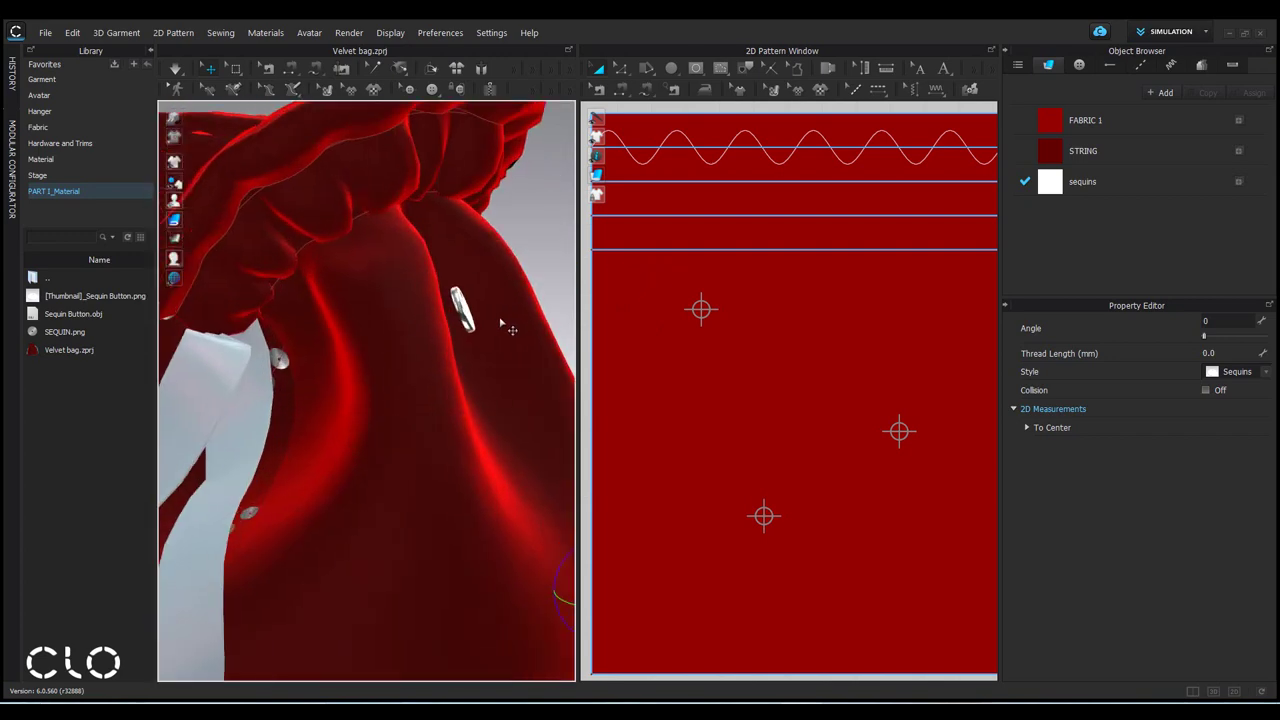
pyautogui.click(466, 314)
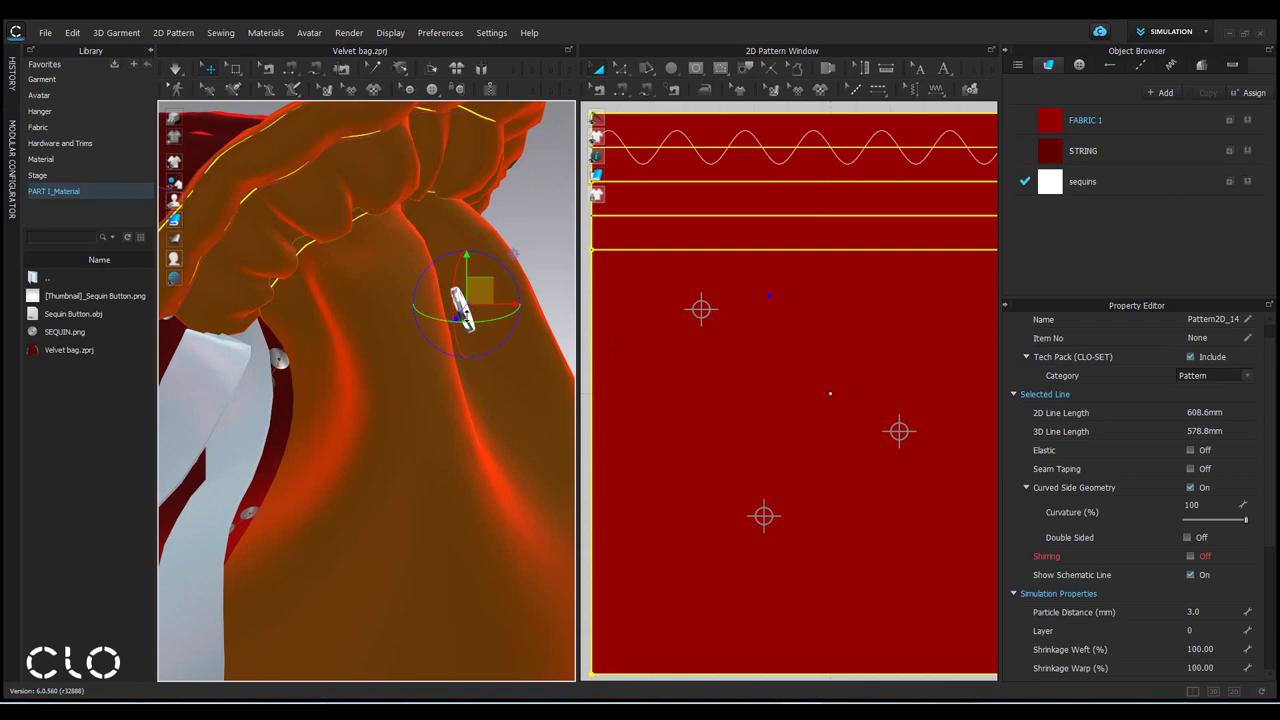
pyautogui.moveTo(466, 322); pyautogui.dragTo(432, 406, button='right')
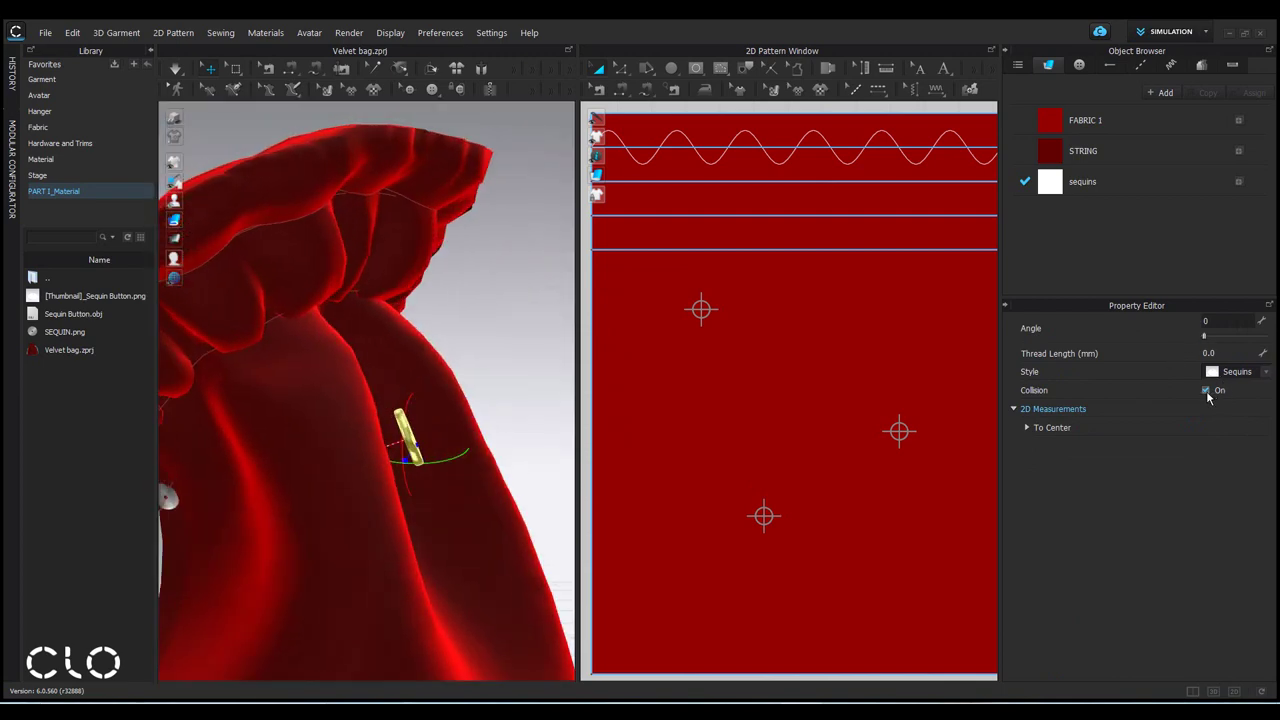
pyautogui.moveTo(417, 460)
pyautogui.mouseDown()
pyautogui.moveTo(438, 460)
pyautogui.moveTo(420, 445)
pyautogui.mouseUp()
pyautogui.click(370, 463)
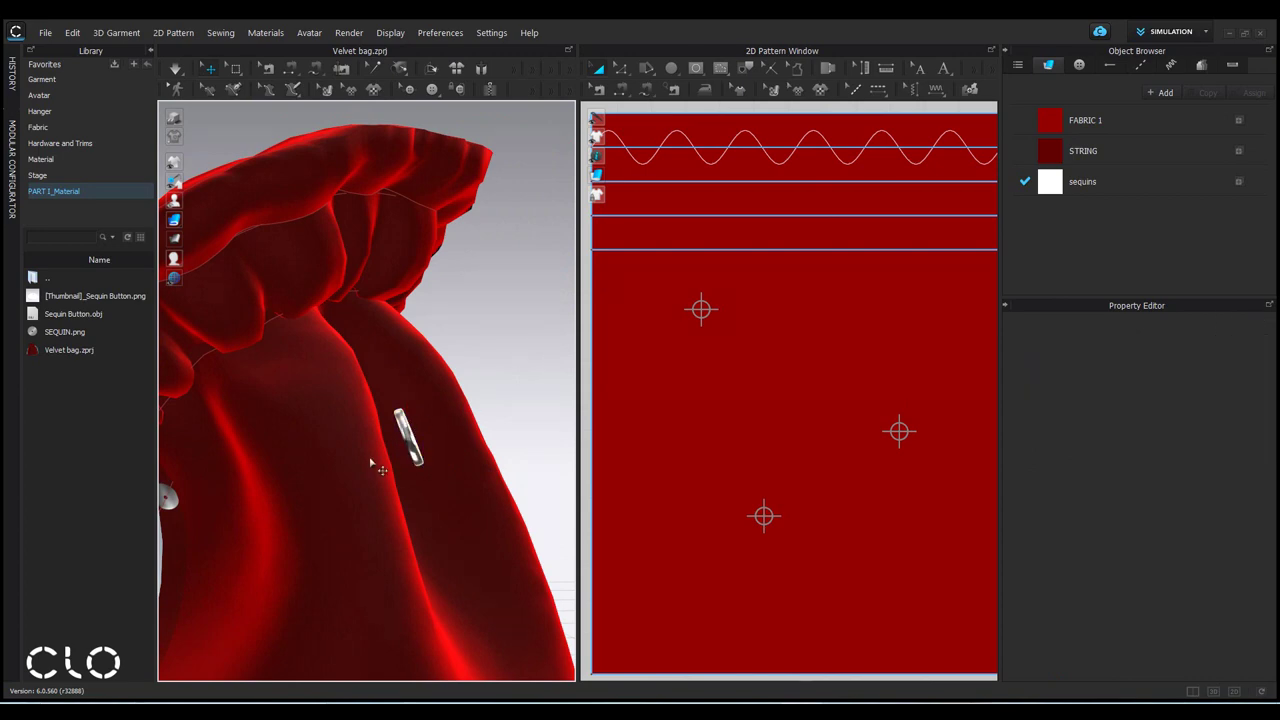
# Step: Switch to the workshop handout PDF, review the finished bag images on page 23, and return to CLO
pyautogui.click(416, 446)
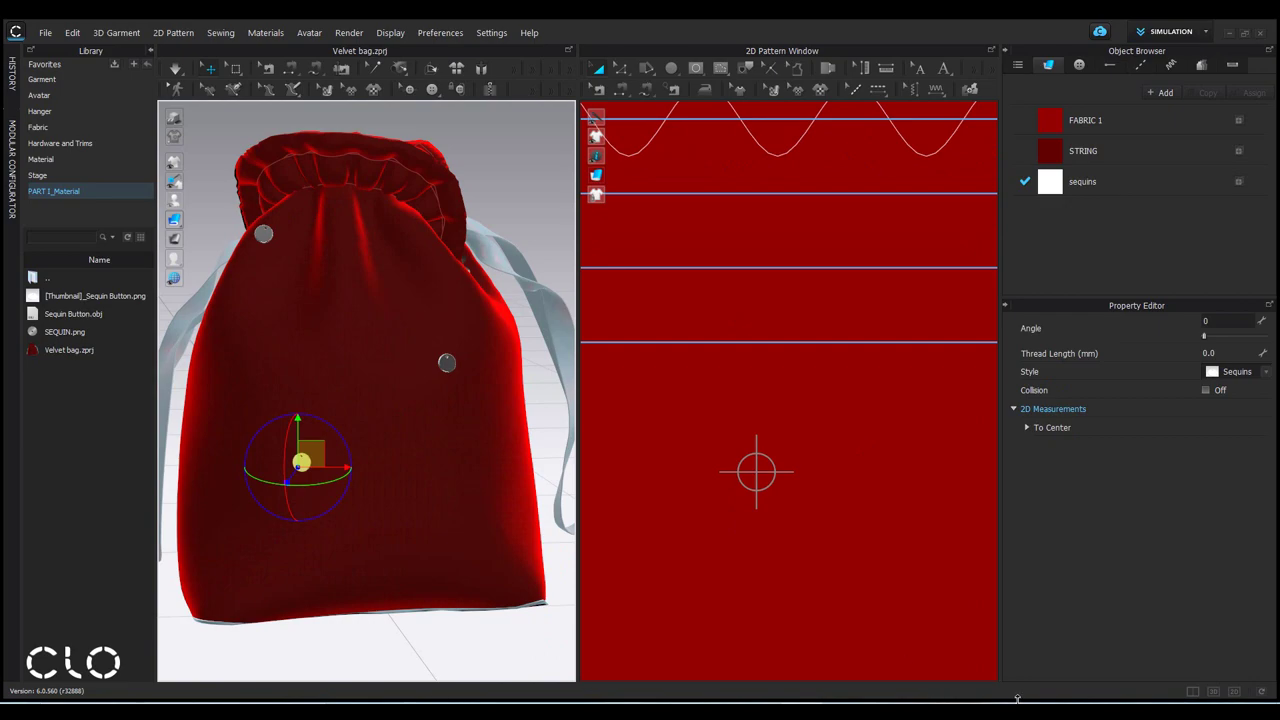
pyautogui.hotkey('alt', 'Tab')
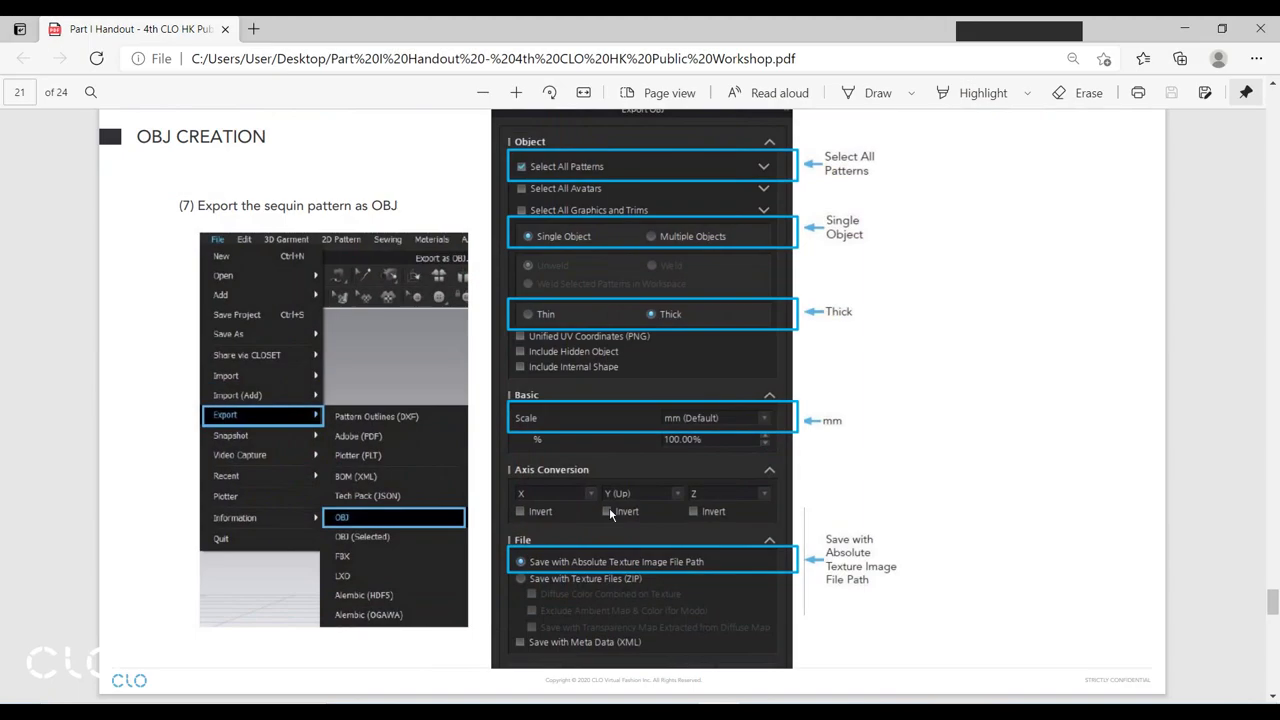
pyautogui.scroll(-5, 534, 222)
pyautogui.scroll(-5, 539, 237)
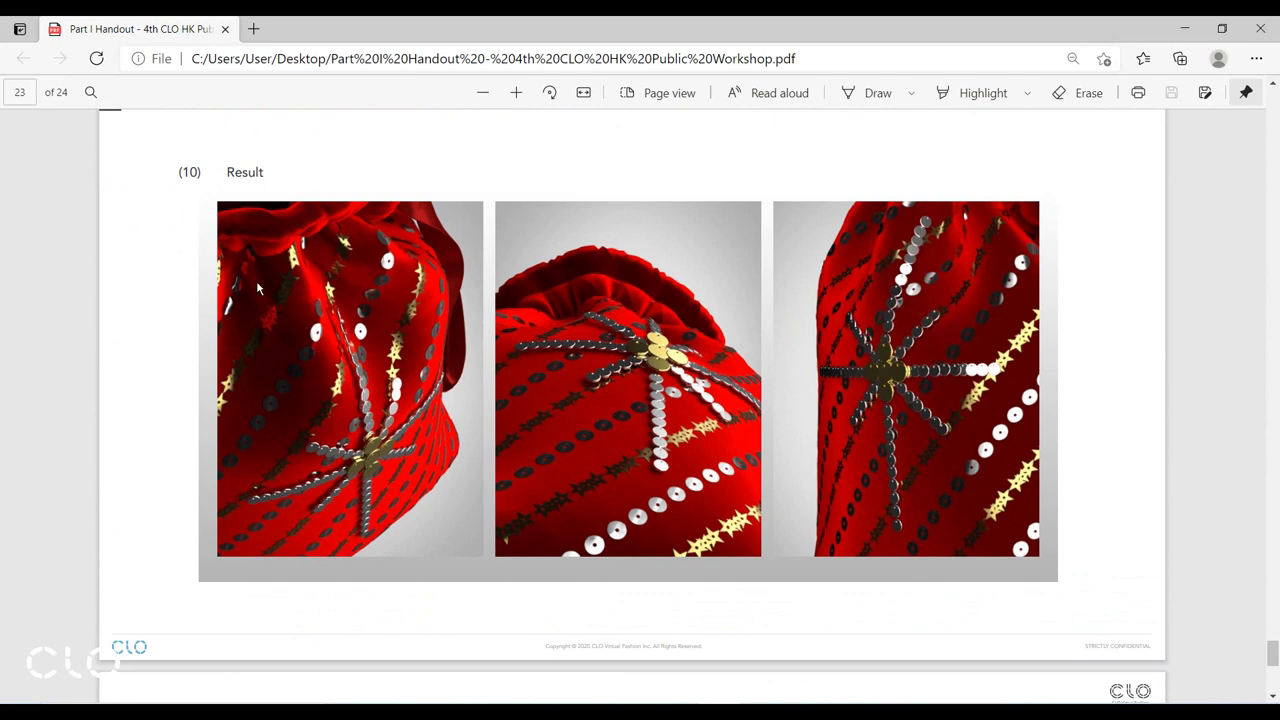
pyautogui.click(1183, 28)
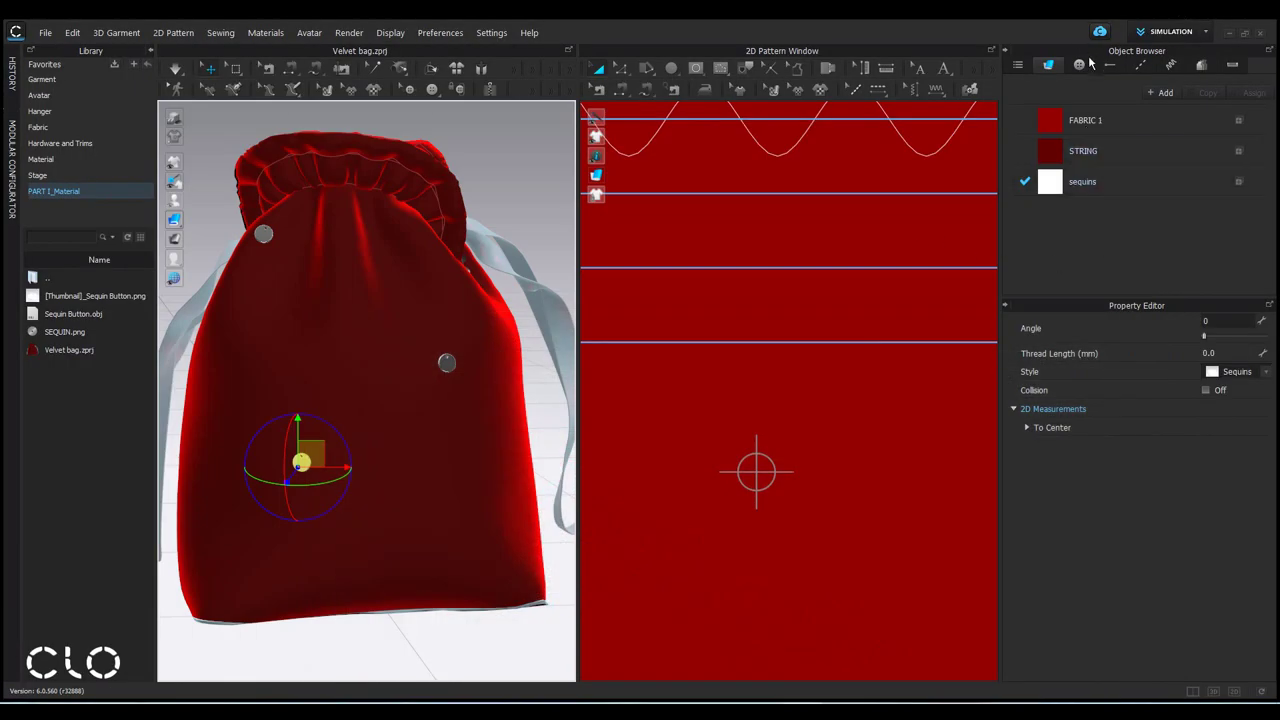
# Step: Duplicate the Sequins button style and rename the copy Sequins big
pyautogui.click(1079, 64)
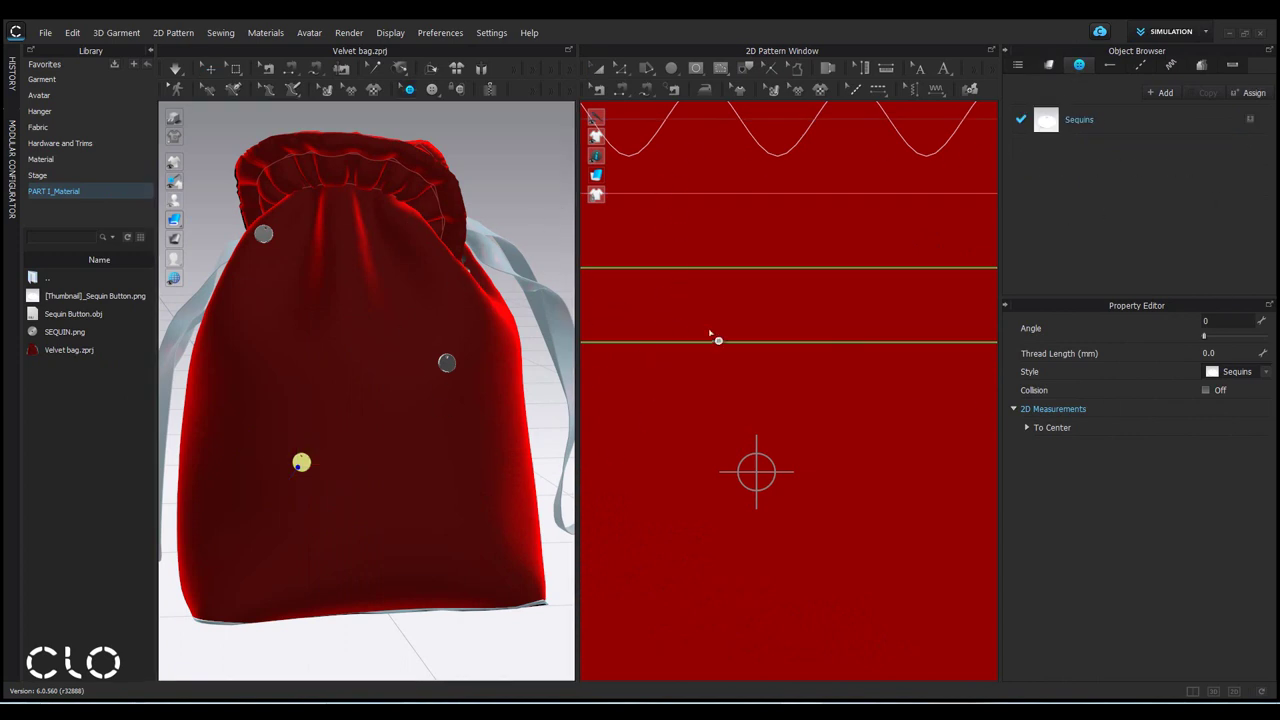
pyautogui.scroll(-10, 710, 333)
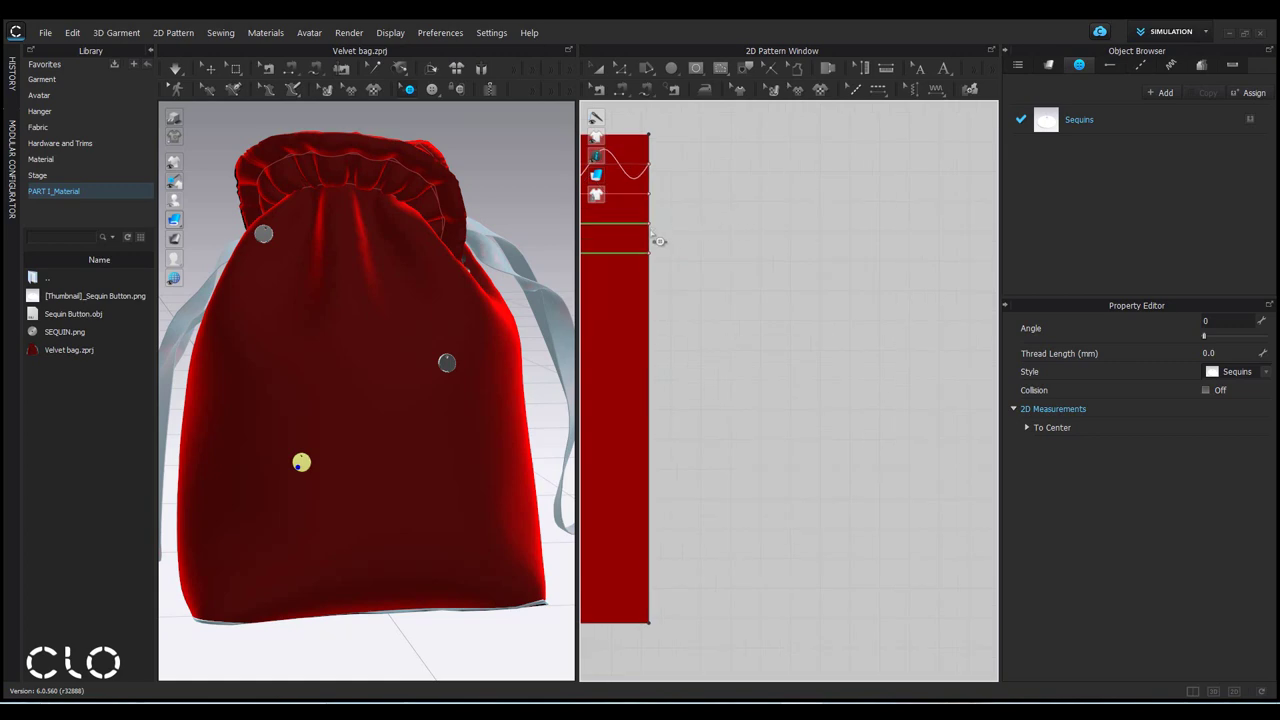
pyautogui.scroll(3, 700, 232)
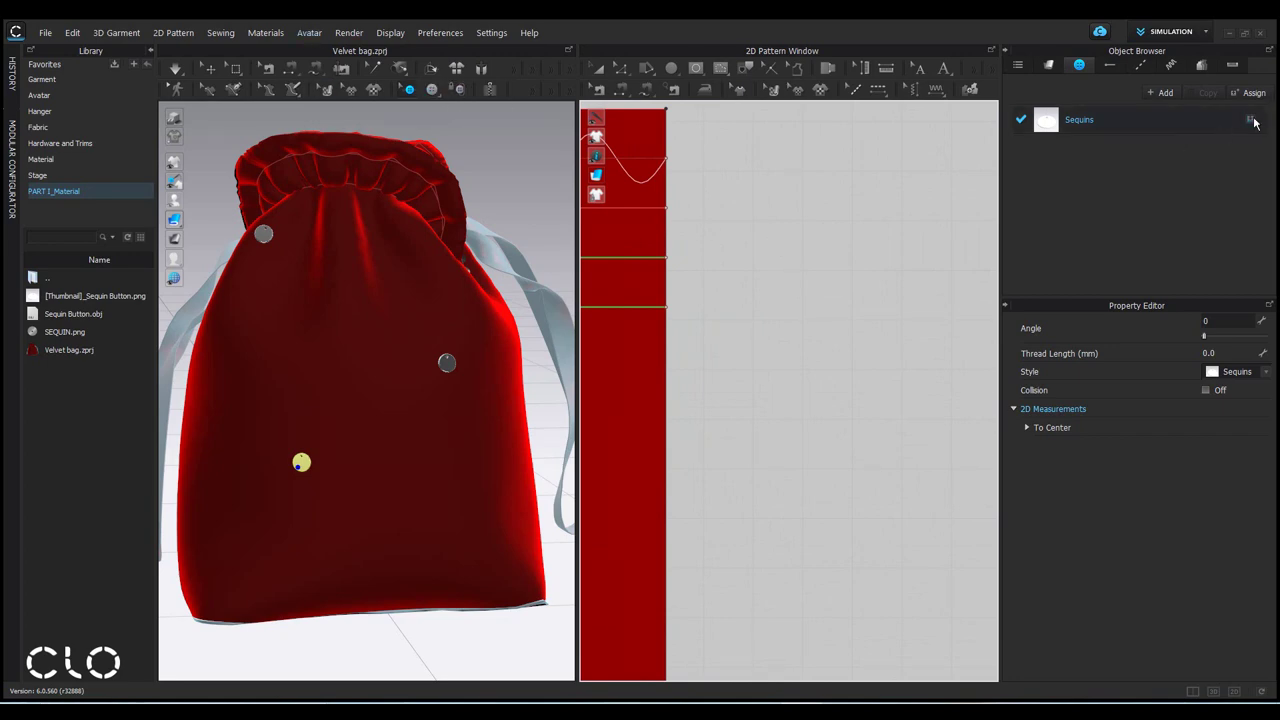
pyautogui.click(1102, 121)
pyautogui.rightClick(1104, 118)
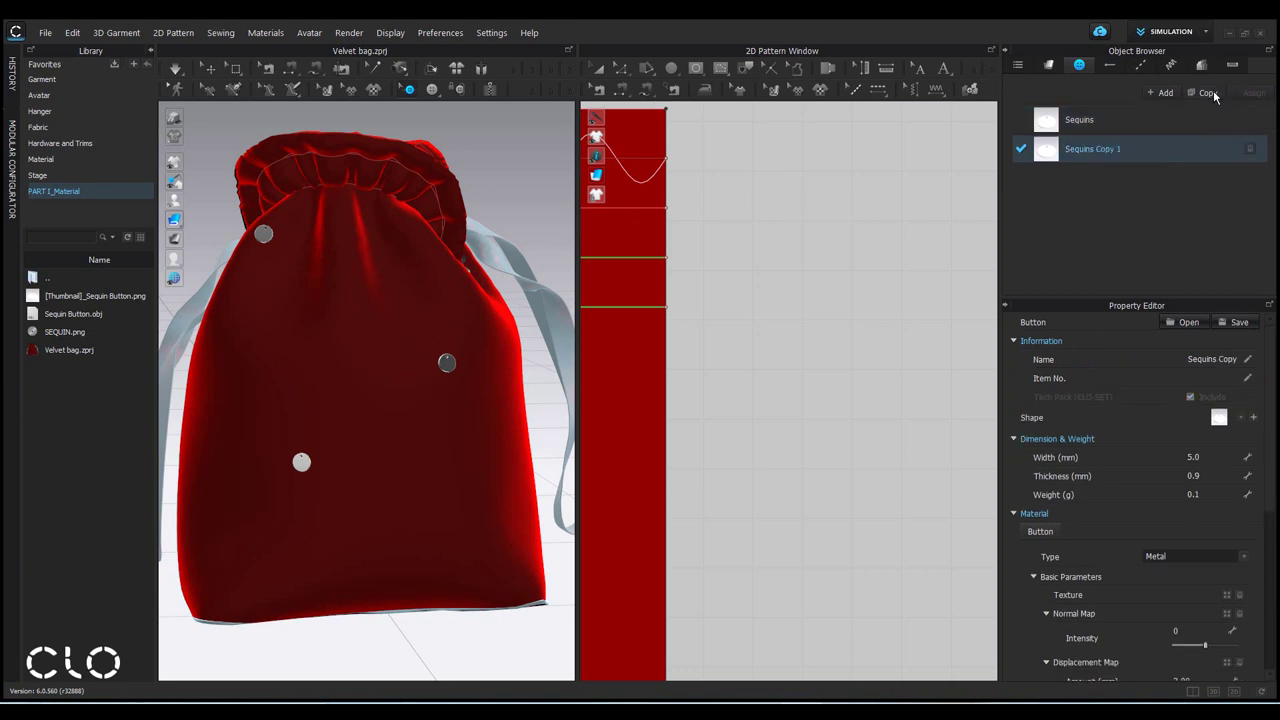
pyautogui.doubleClick(1122, 150)
pyautogui.press('End')
pyautogui.press('BackSpace')
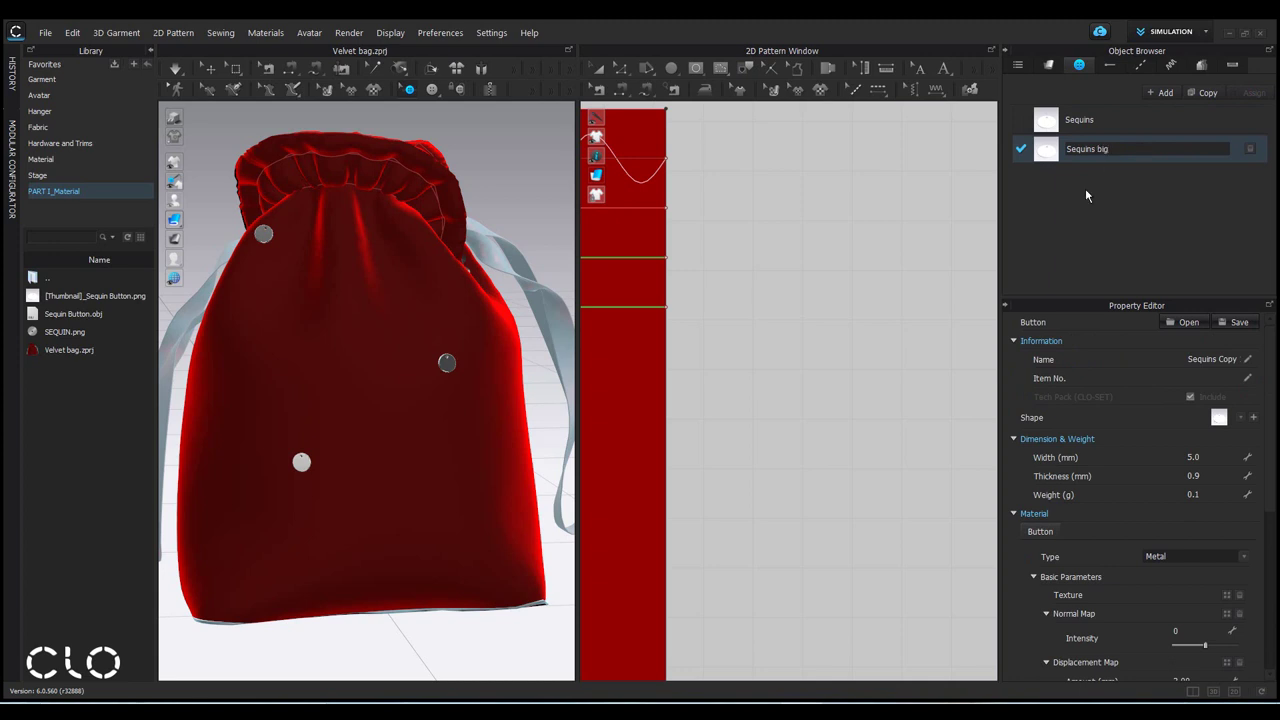
pyautogui.press('Return')
# Step: Set the Sequins big button style's width to 8 mm and its thickness to 1 mm
pyautogui.click(1222, 457)
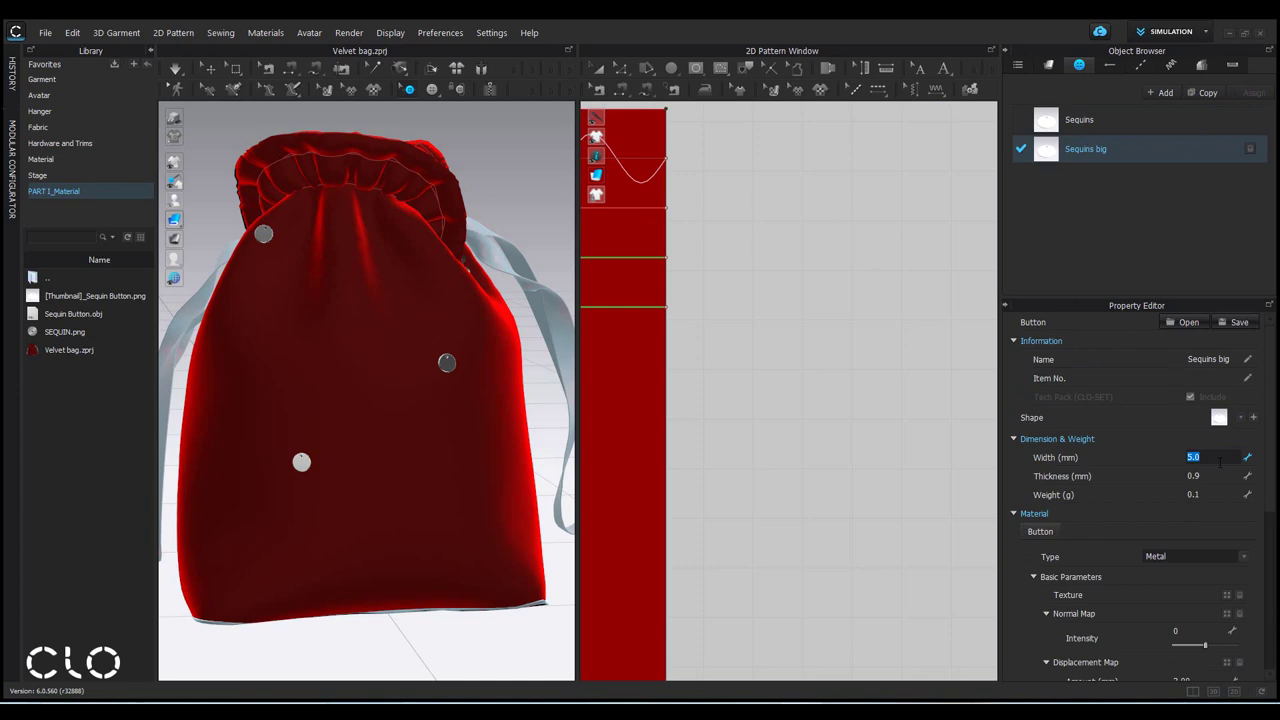
pyautogui.press('Return')
pyautogui.click(1210, 476)
pyautogui.write('1')
pyautogui.press('Return')
# Step: Activate the Button tool and change the Sequins big style's color to golden orange, EFB03B
pyautogui.click(432, 89)
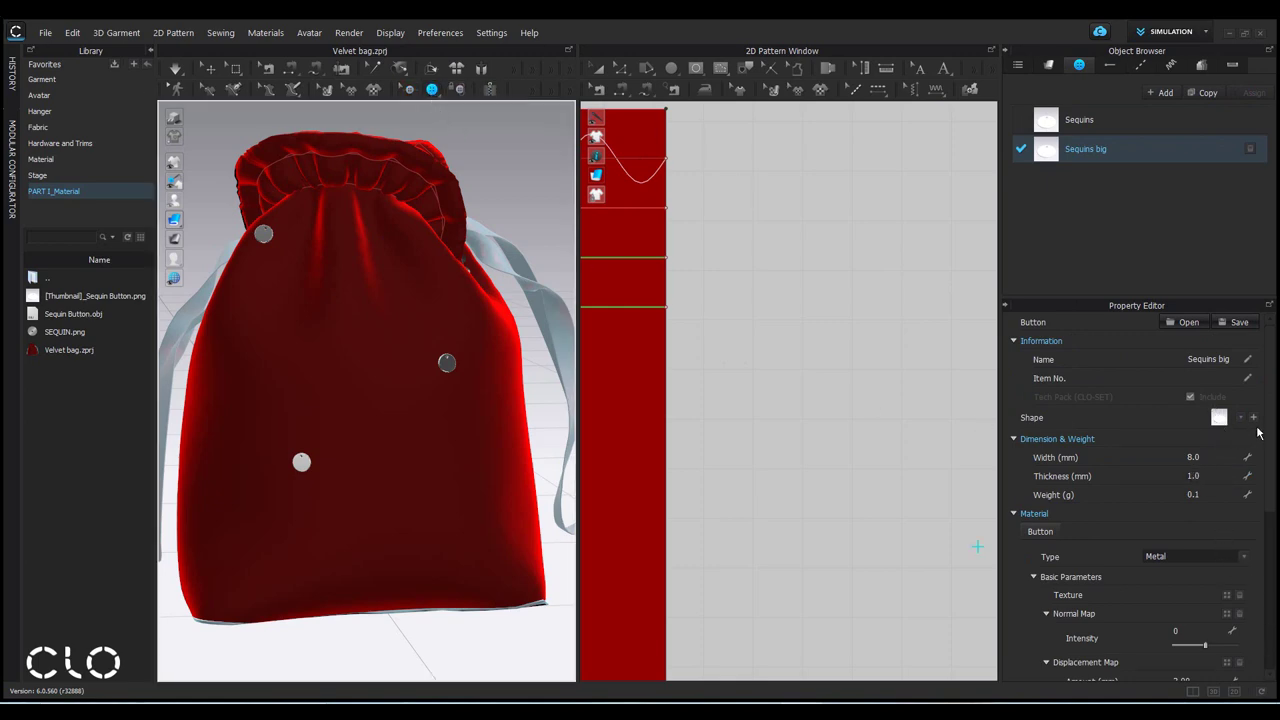
pyautogui.scroll(-5, 1250, 500)
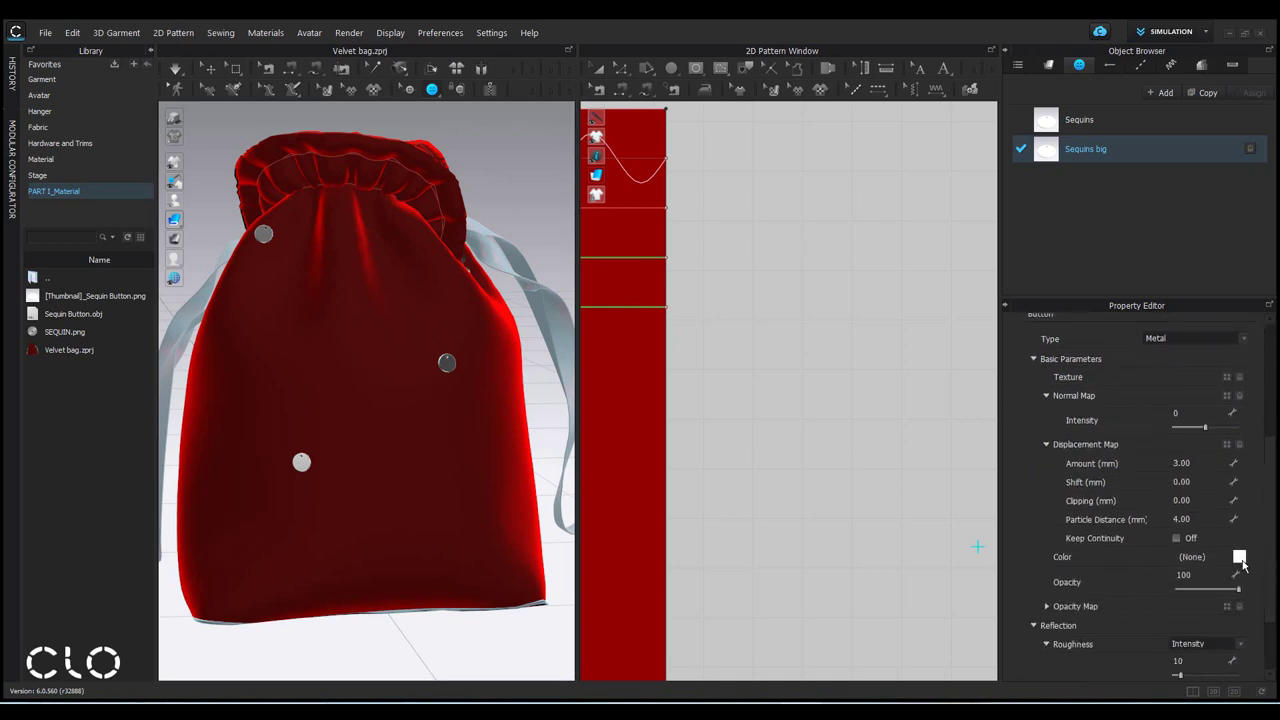
pyautogui.click(1239, 558)
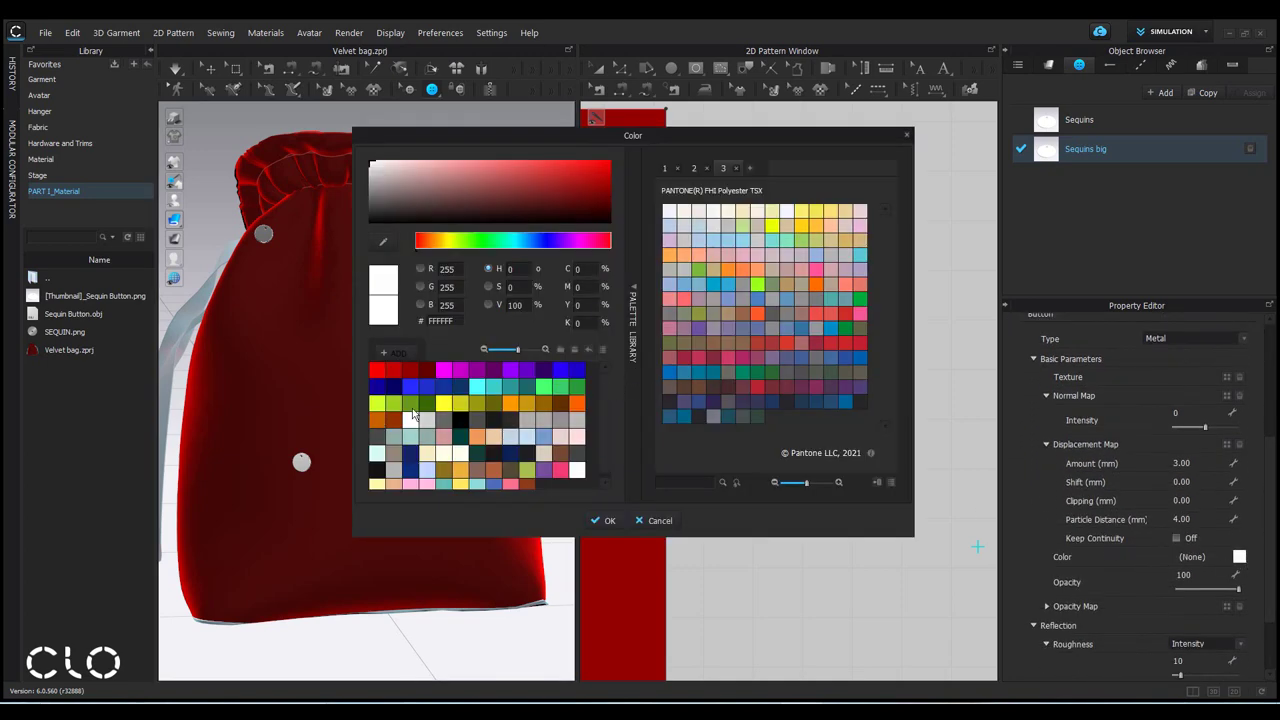
pyautogui.click(460, 470)
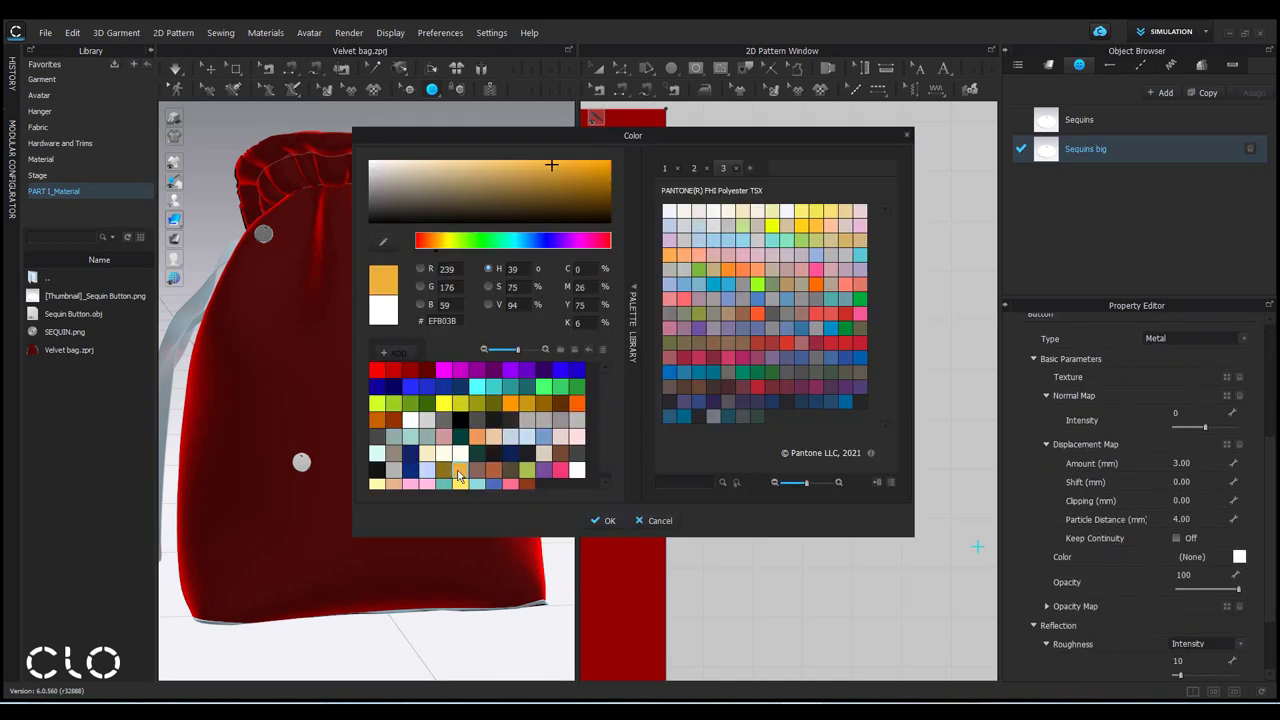
pyautogui.click(608, 521)
# Step: Place four Sequins big buttons on the bag's front: one between the upper small sequins, one below the right-hand sequin, two near the bottom edge
pyautogui.scroll(5, 760, 342)
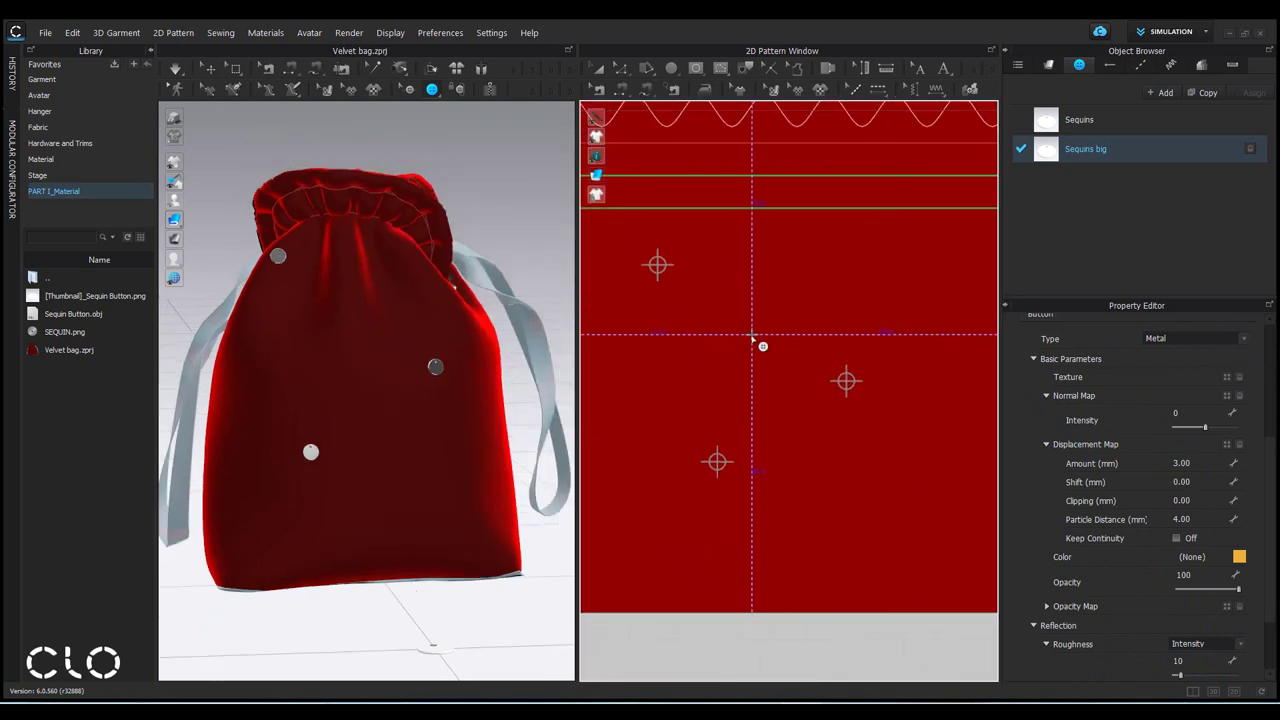
pyautogui.click(737, 351)
pyautogui.scroll(2, 350, 320)
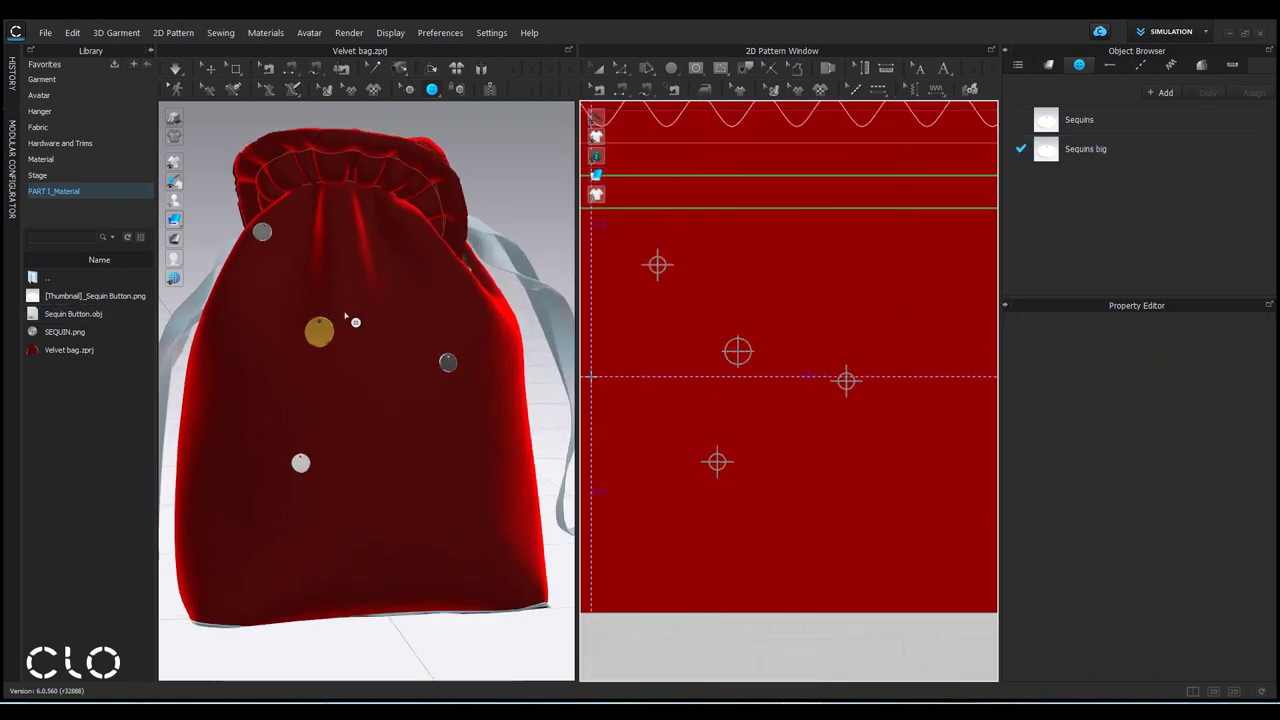
pyautogui.scroll(2, 366, 371)
pyautogui.click(463, 455)
pyautogui.scroll(-2, 449, 409)
pyautogui.moveTo(217, 525); pyautogui.dragTo(258, 425, button='middle')
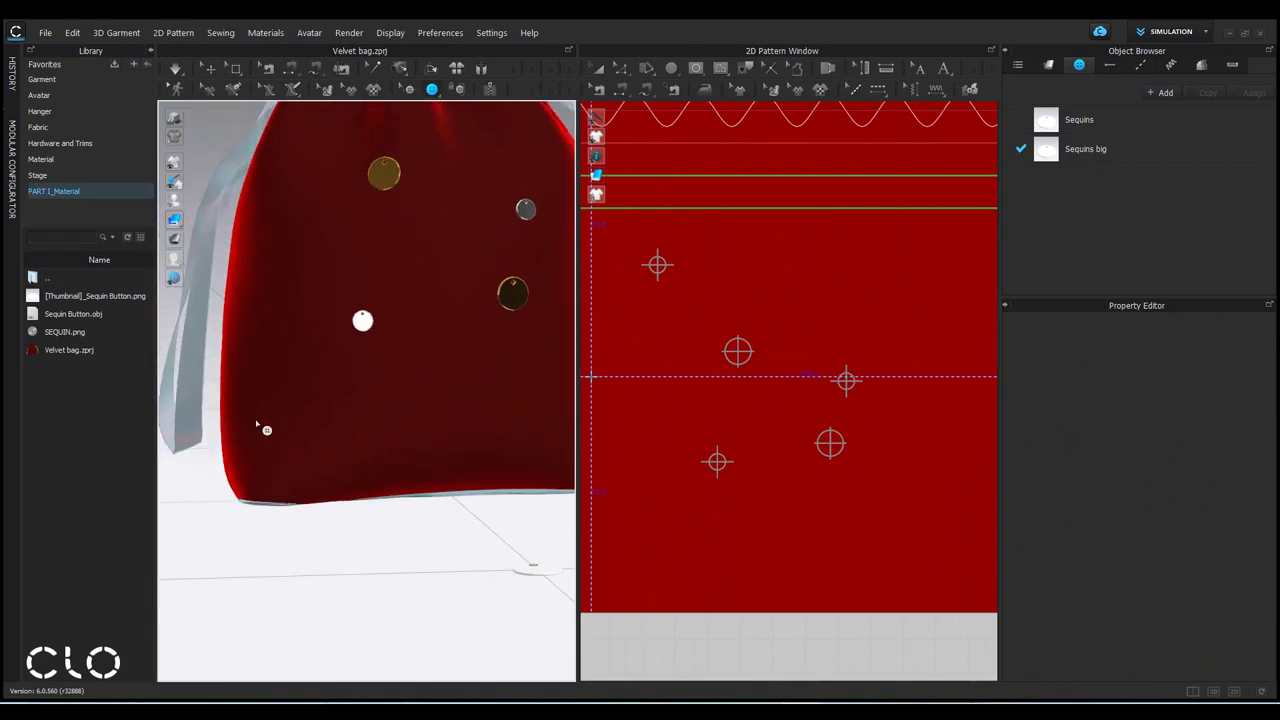
pyautogui.click(250, 420)
pyautogui.click(447, 432)
pyautogui.moveTo(447, 432); pyautogui.dragTo(305, 483, button='right')
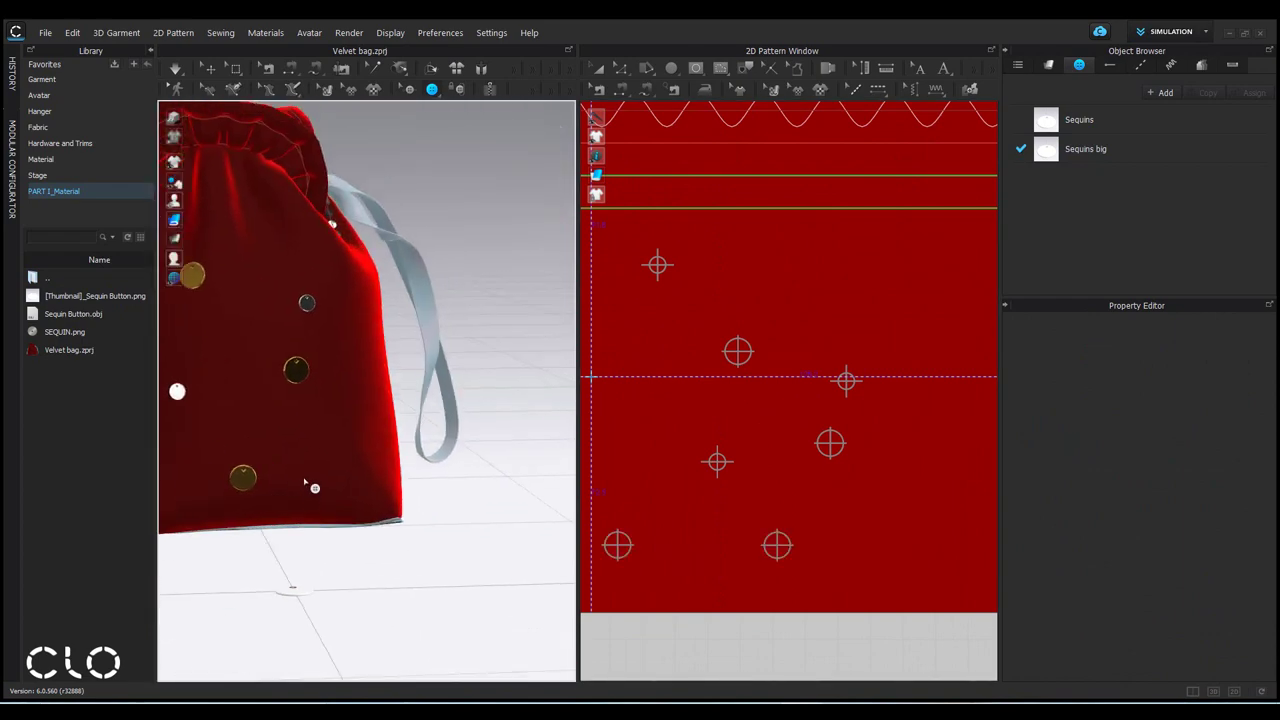
# Step: Add four more Sequins big buttons at the front's upper right, upper left, lower right corner and middle of the left side
pyautogui.press('2')
pyautogui.click(414, 307)
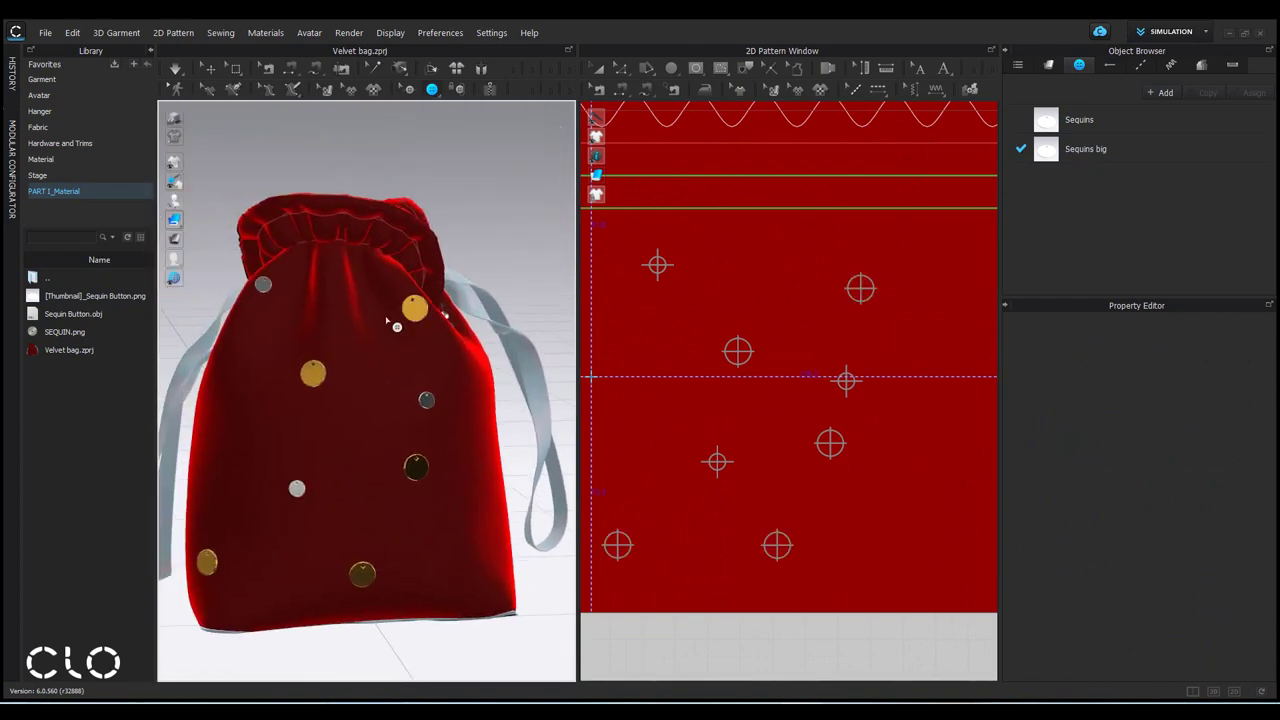
pyautogui.click(232, 341)
pyautogui.click(484, 545)
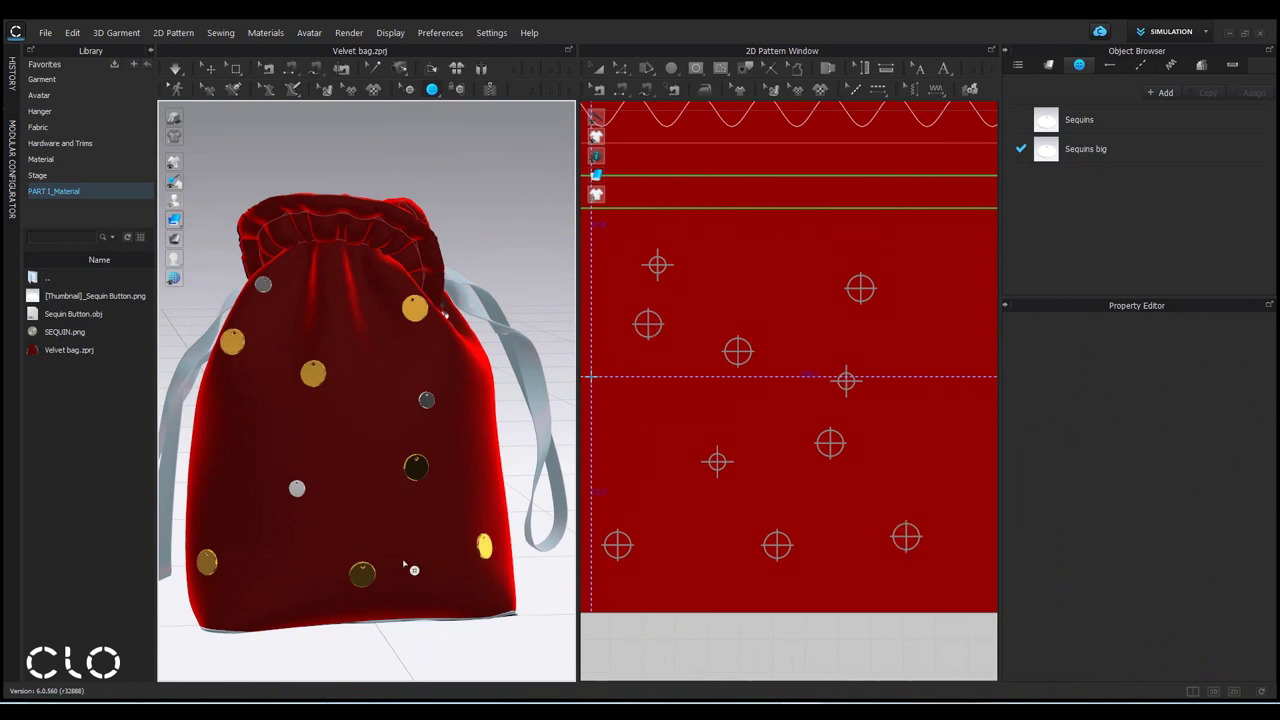
pyautogui.moveTo(405, 567); pyautogui.dragTo(300, 520, button='right')
pyautogui.click(207, 464)
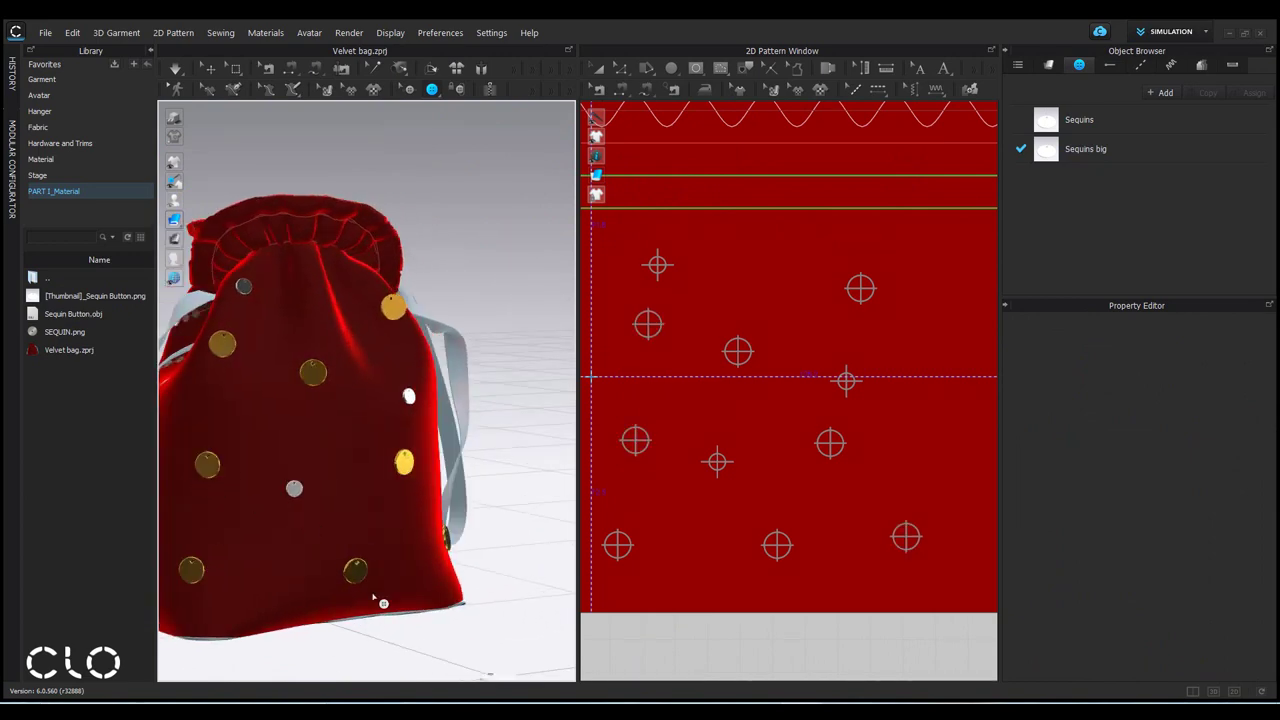
pyautogui.press('2')
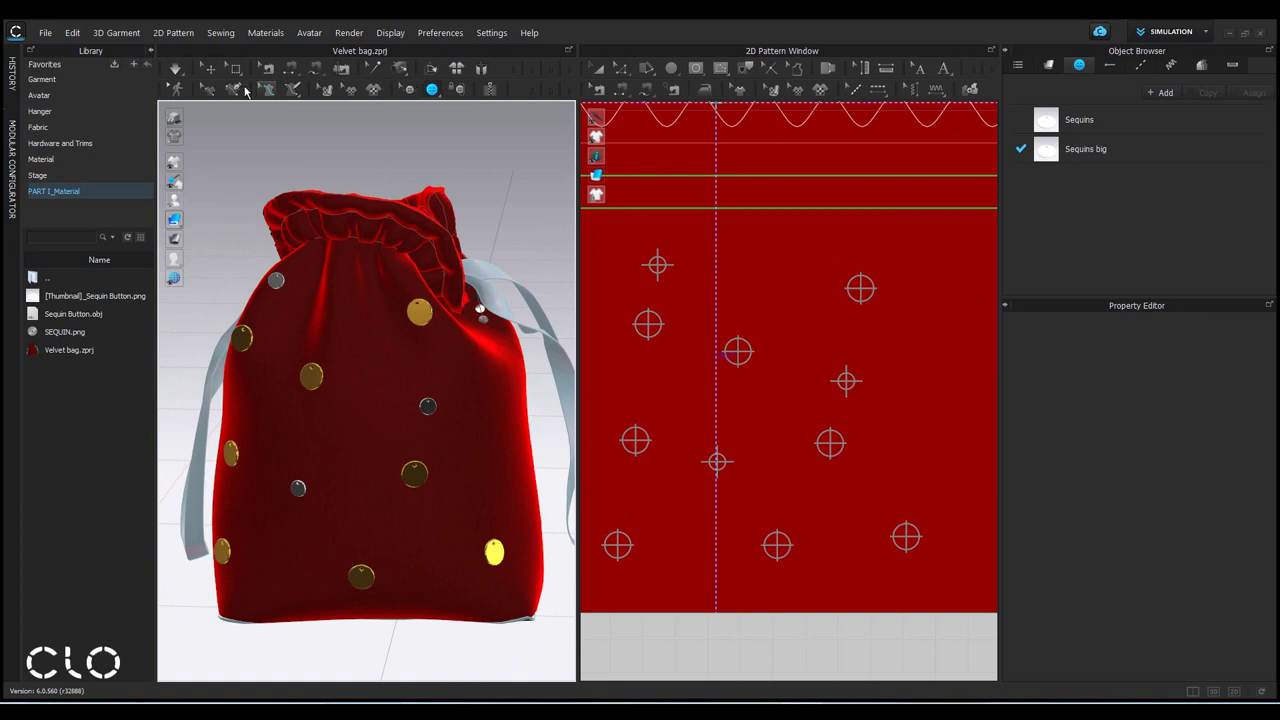
# Step: Select the gold Sequins big buttons together on the 3D bag and turn their Collision off
pyautogui.click(210, 68)
pyautogui.scroll(5, 258, 345)
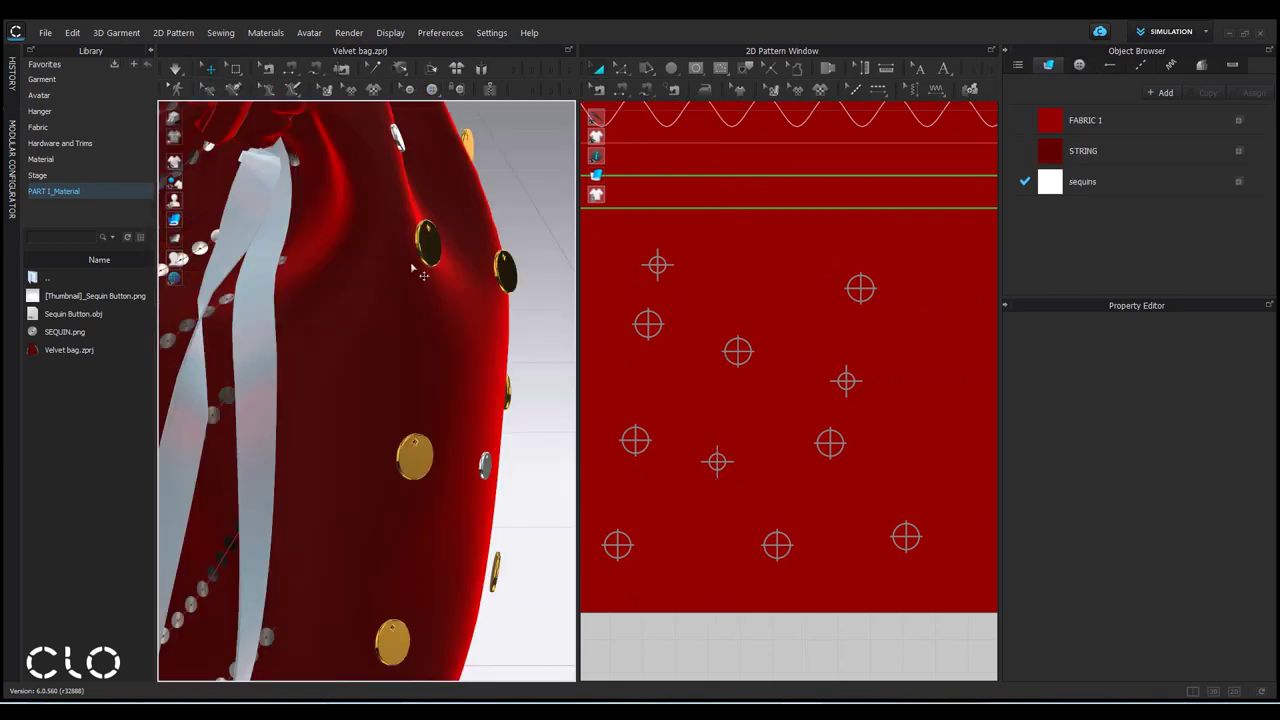
pyautogui.click(427, 242)
pyautogui.keyDown('shift'); pyautogui.click(505, 270); pyautogui.keyUp('shift')
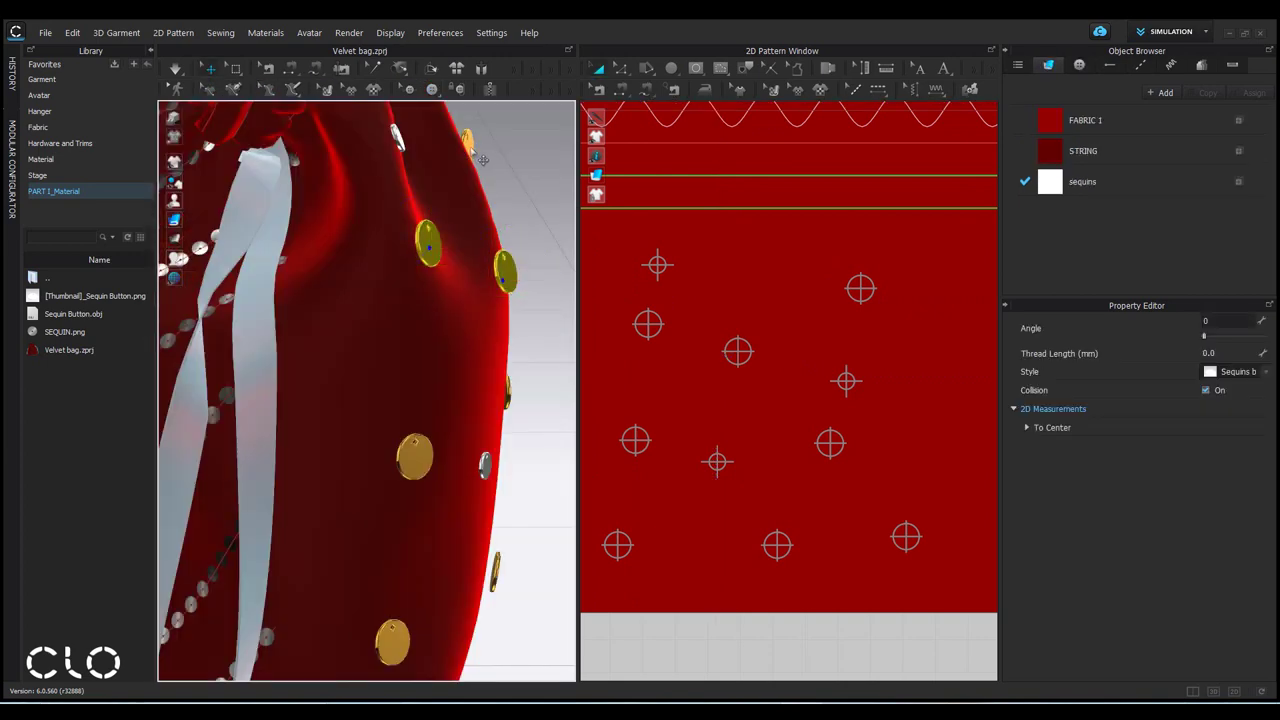
pyautogui.keyDown('shift'); pyautogui.click(467, 144); pyautogui.keyUp('shift')
pyautogui.keyDown('shift'); pyautogui.click(415, 456); pyautogui.keyUp('shift')
pyautogui.keyDown('shift'); pyautogui.click(392, 643); pyautogui.keyUp('shift')
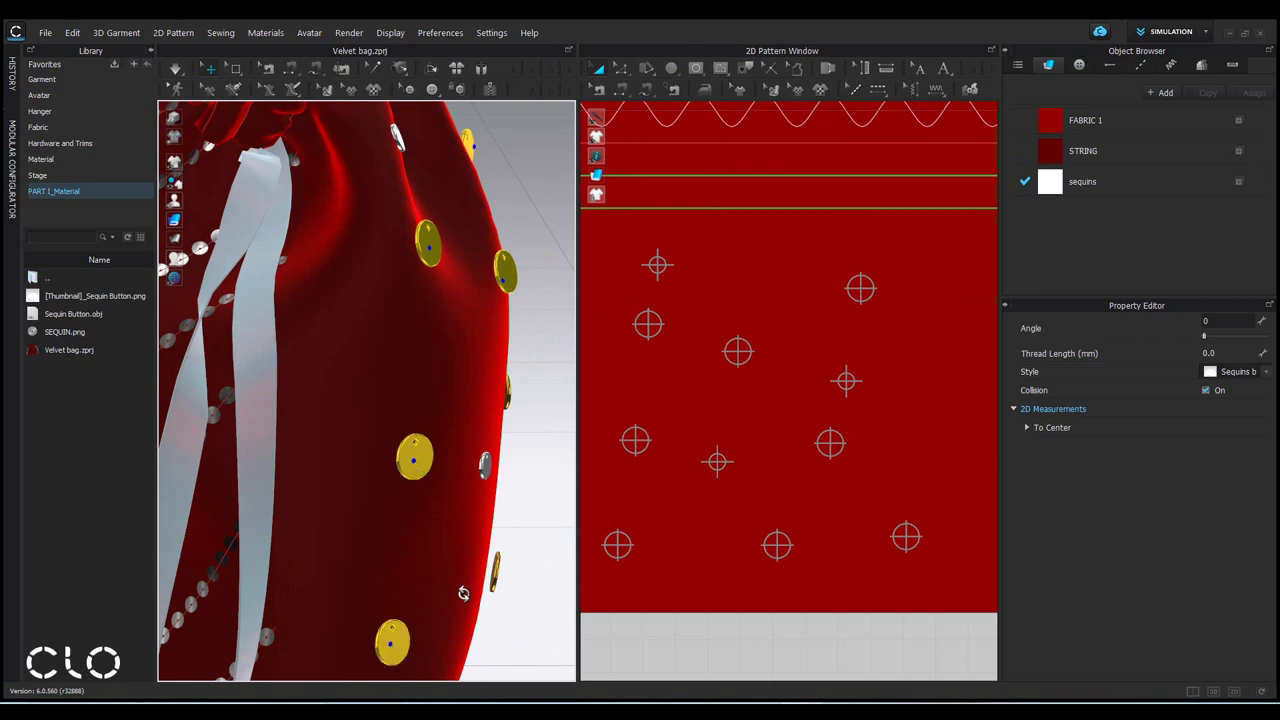
pyautogui.moveTo(463, 593); pyautogui.dragTo(533, 425, button='right')
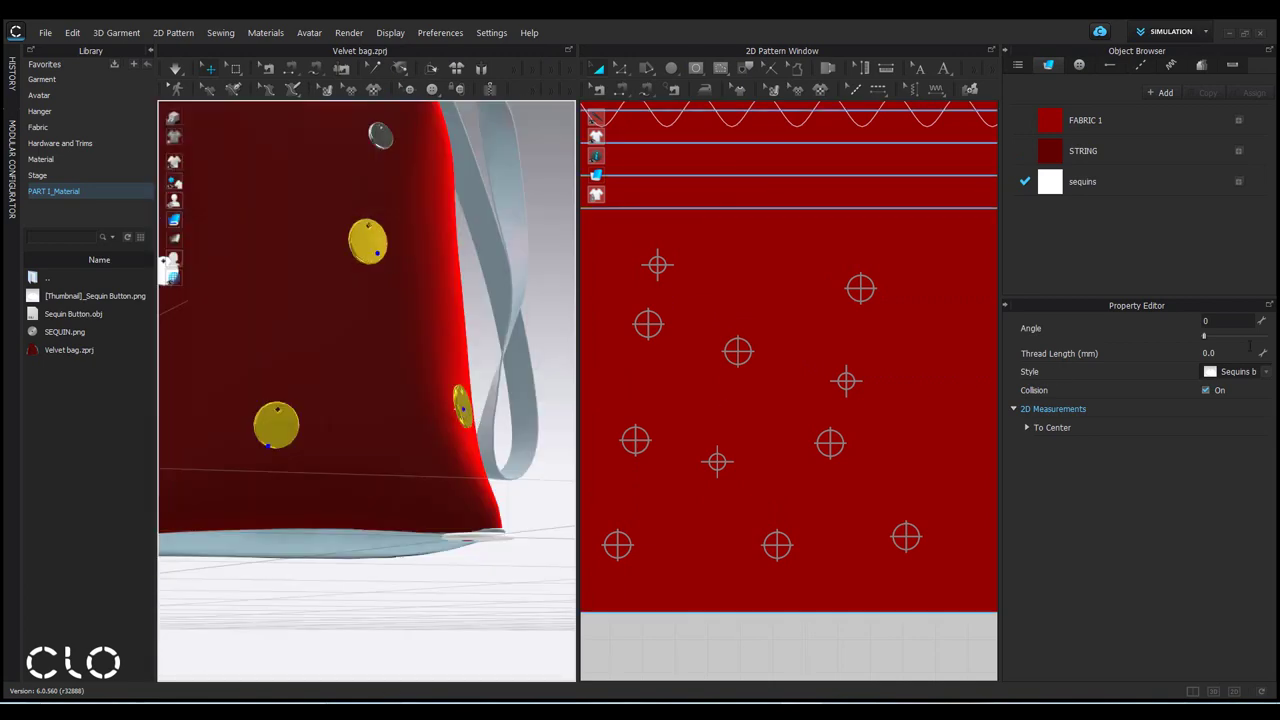
pyautogui.click(1206, 390)
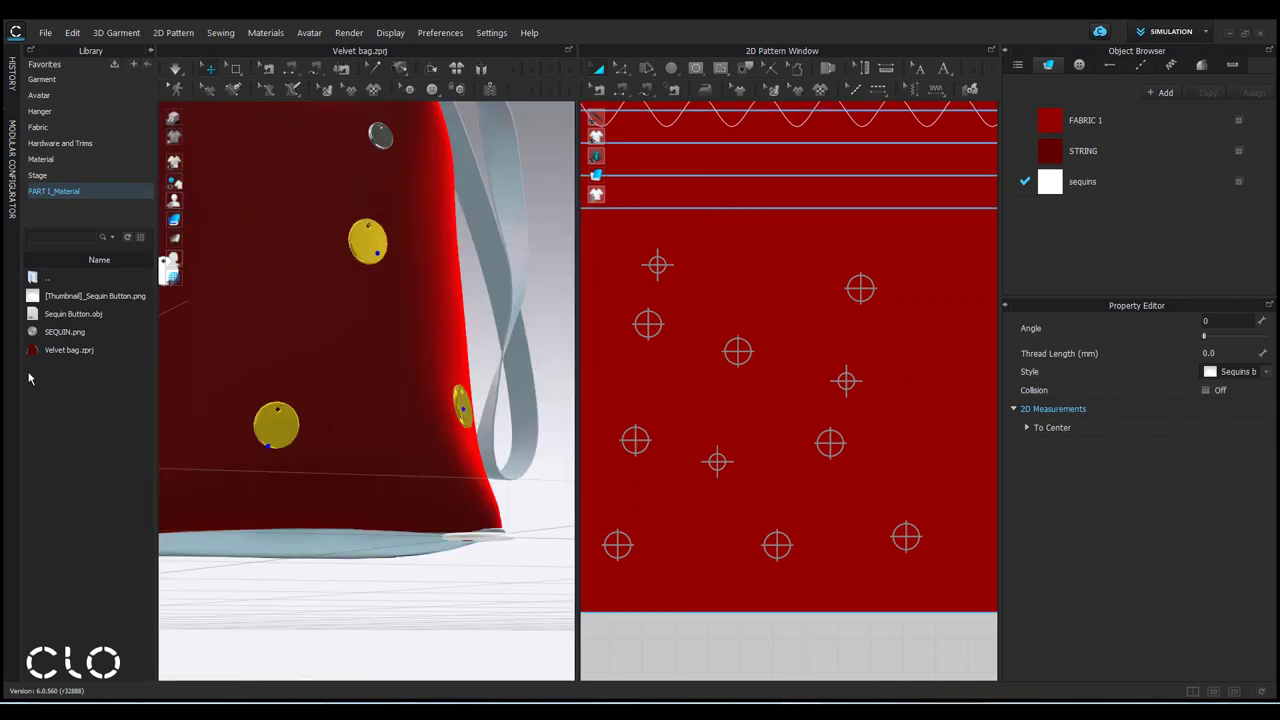
# Step: Inspect the gap between the gold sequins and the fabric from the bag's side, and clear the selection
pyautogui.moveTo(265, 351); pyautogui.dragTo(245, 367, button='right')
pyautogui.click(402, 265)
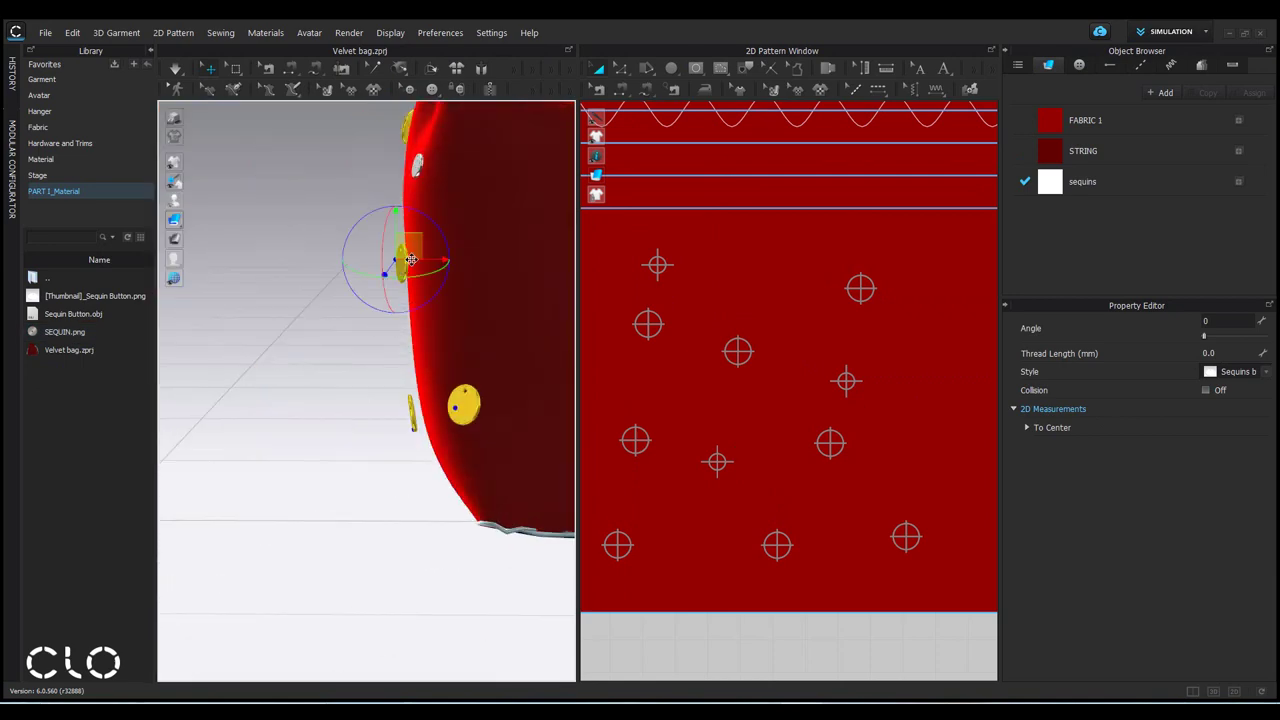
pyautogui.moveTo(430, 262); pyautogui.dragTo(500, 345, button='right')
pyautogui.click(495, 343)
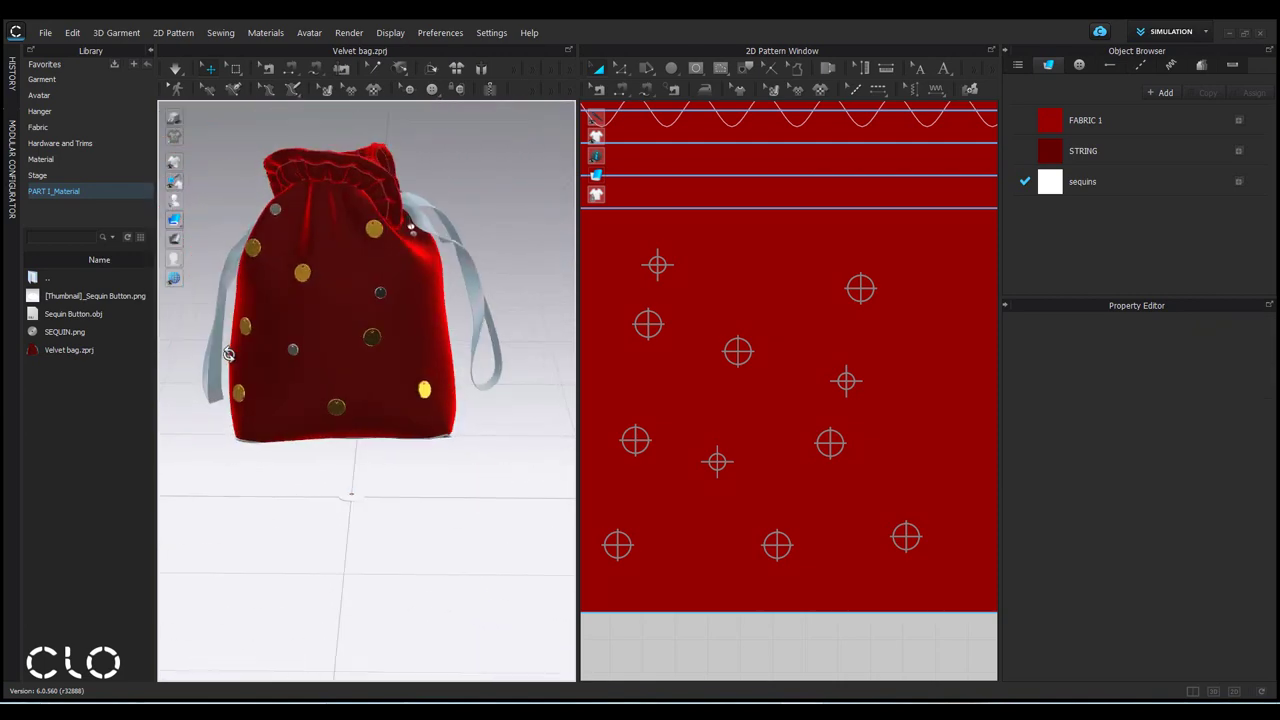
# Step: Examine the scattered sequin buttons on the bag's front and the diagonal sequin rows on the other side
pyautogui.scroll(3, 285, 405)
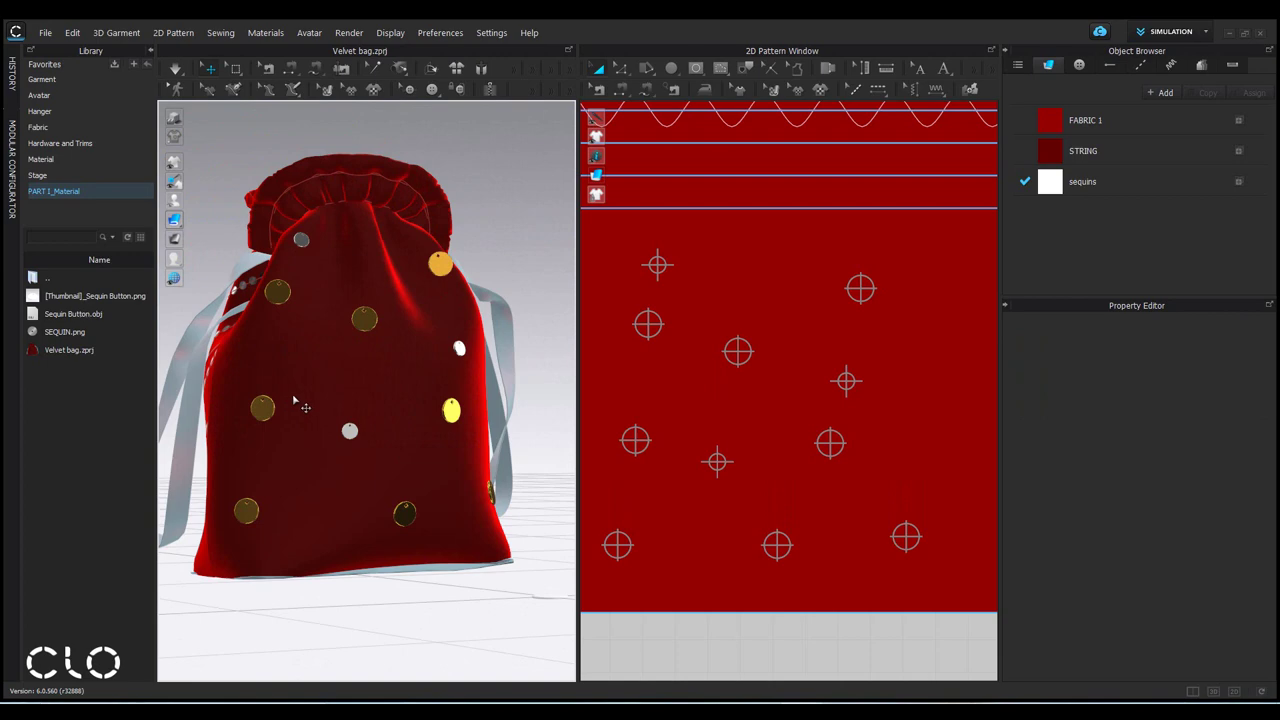
pyautogui.moveTo(369, 350)
pyautogui.mouseDown(button='right')
pyautogui.moveTo(443, 354)
pyautogui.moveTo(337, 380)
pyautogui.moveTo(367, 346)
pyautogui.mouseUp(button='right')
pyautogui.scroll(5, 370, 346)
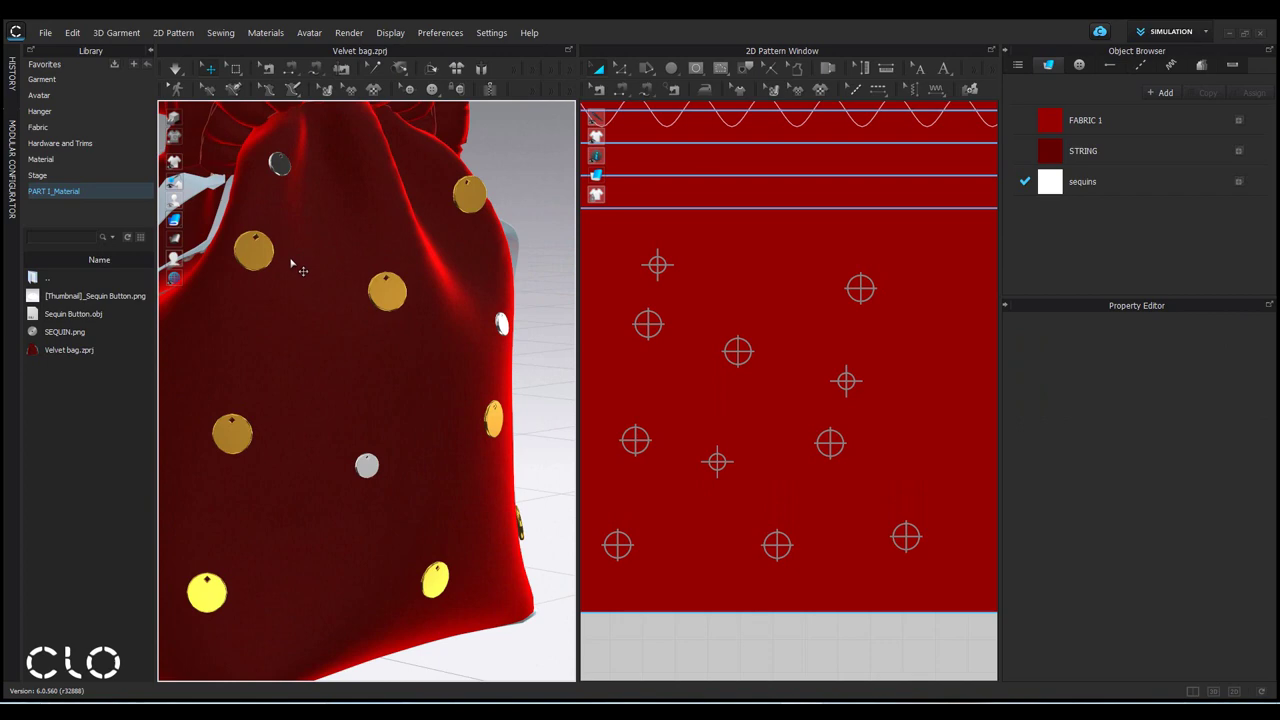
pyautogui.scroll(3, 290, 245)
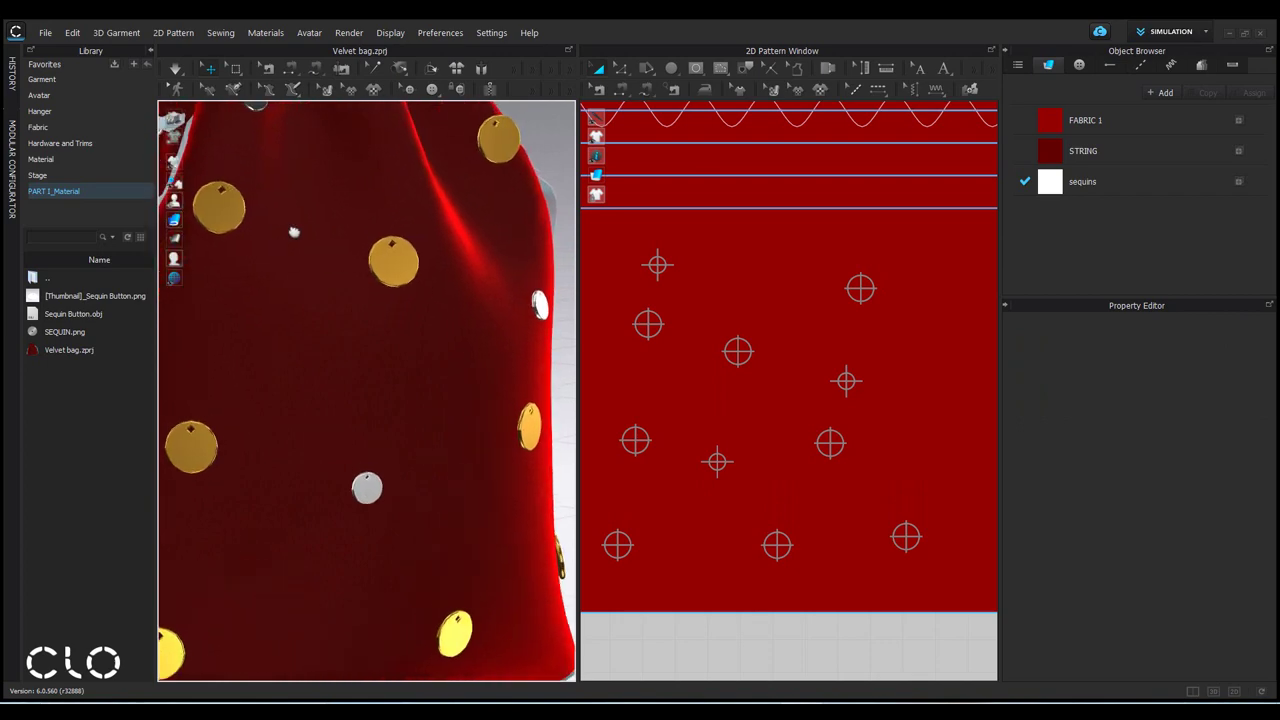
pyautogui.moveTo(352, 366); pyautogui.dragTo(274, 357, button='right')
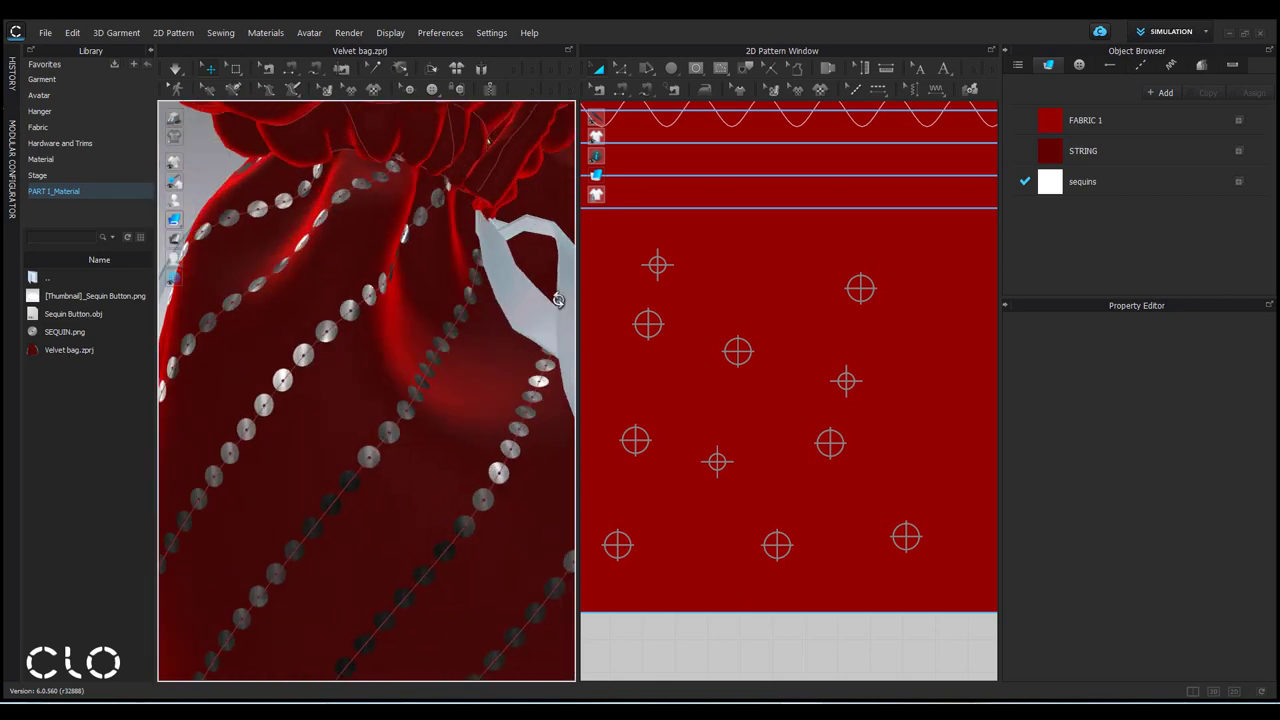
pyautogui.moveTo(351, 317); pyautogui.dragTo(295, 297, button='right')
pyautogui.scroll(-2, 294, 297)
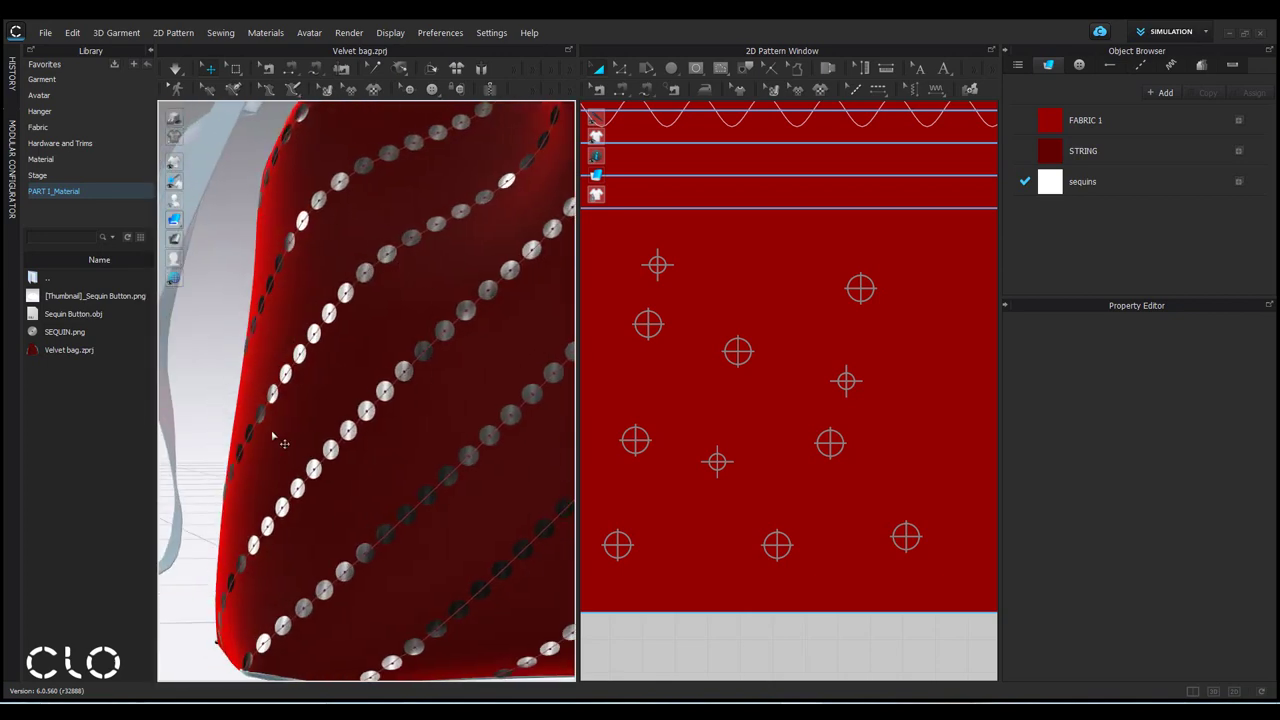
pyautogui.scroll(-3, 285, 440)
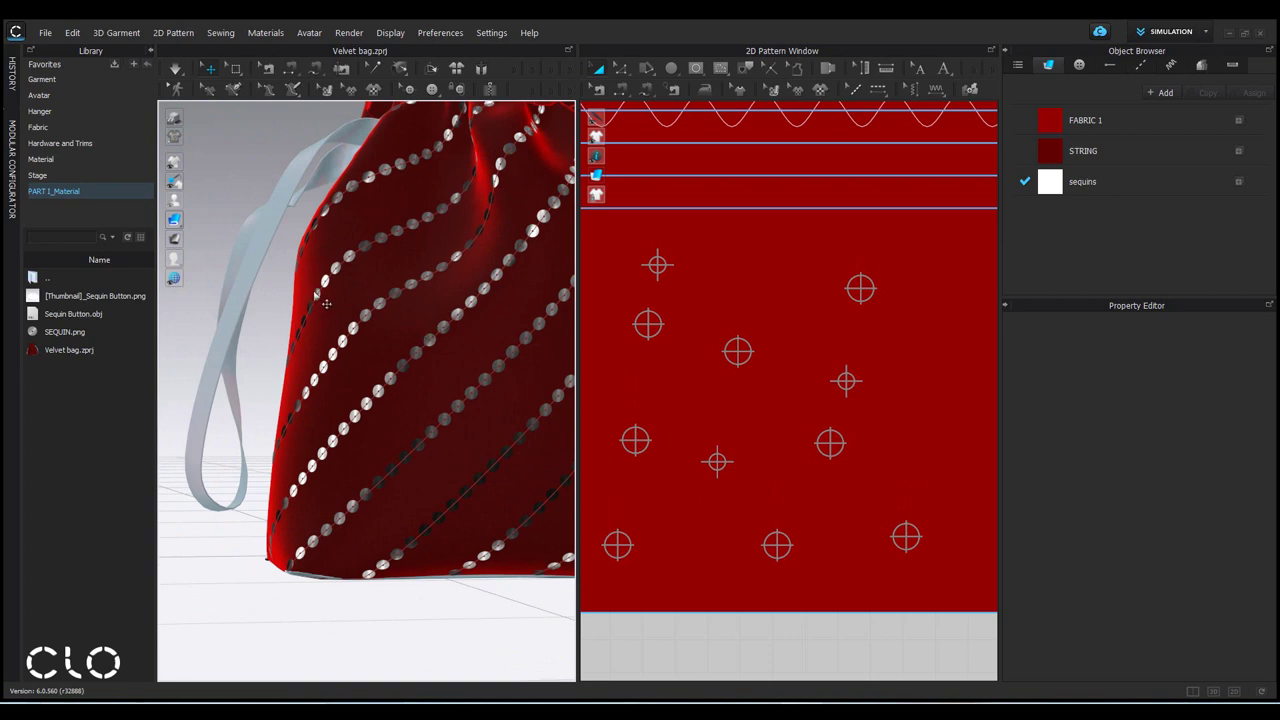
pyautogui.scroll(-2, 425, 282)
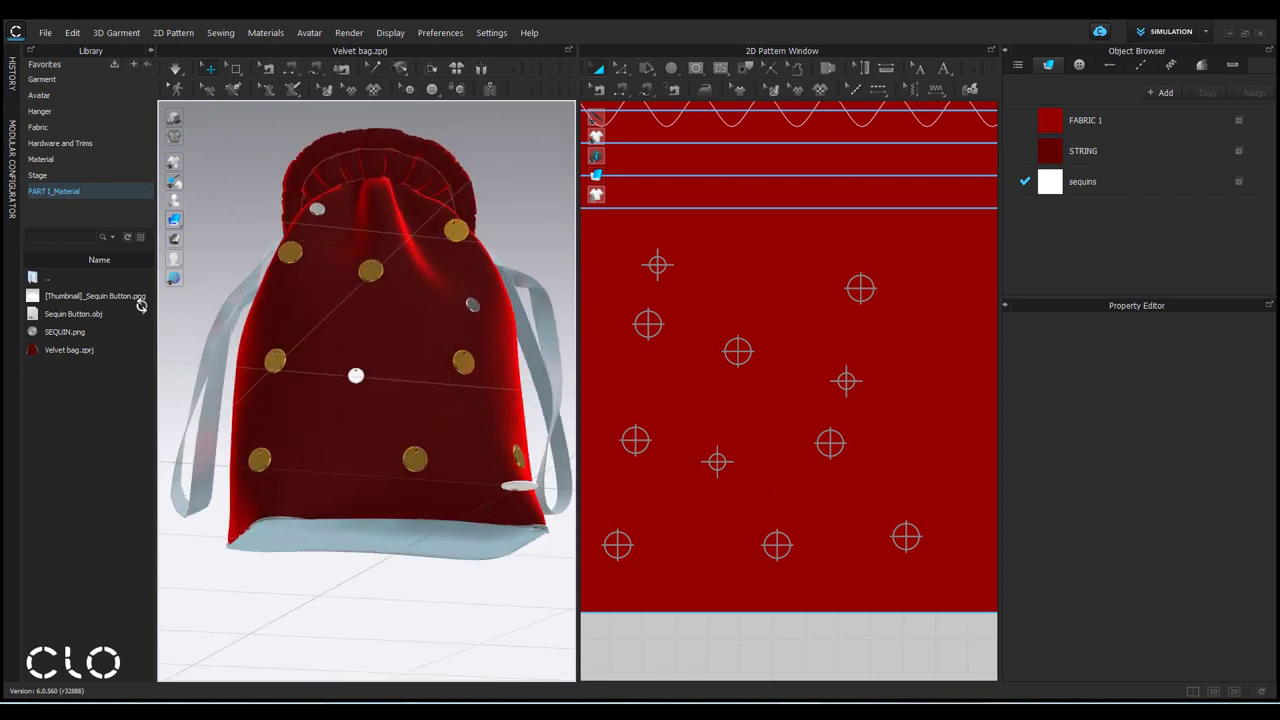
pyautogui.moveTo(360, 300); pyautogui.dragTo(495, 272, button='right')
pyautogui.scroll(3, 383, 257)
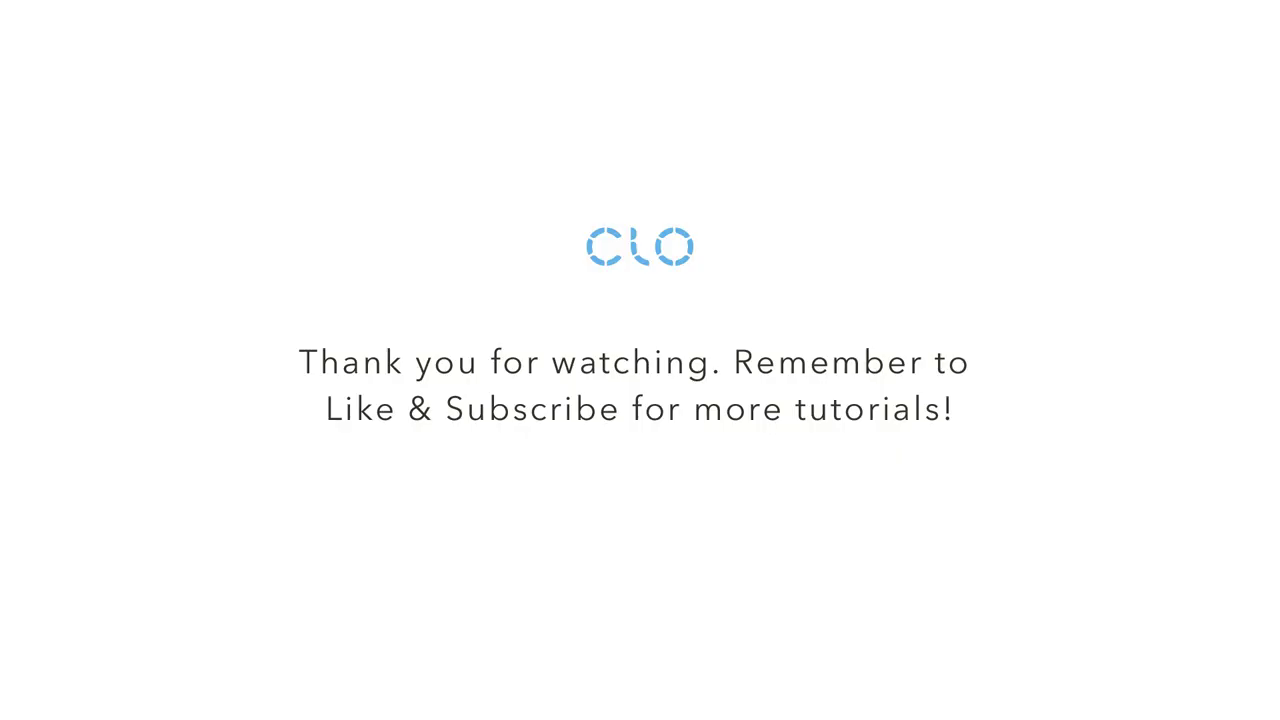